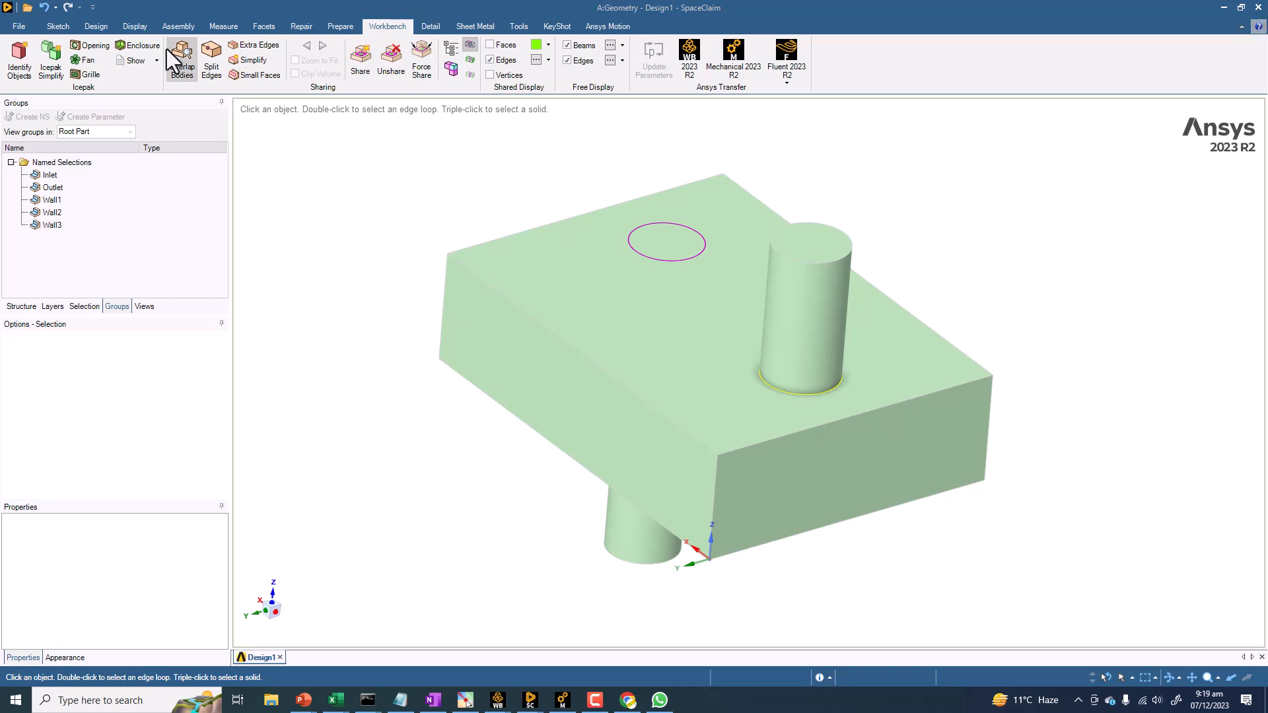
Step: Create a new empty design document and close the Design1 document
left_click(21, 27)
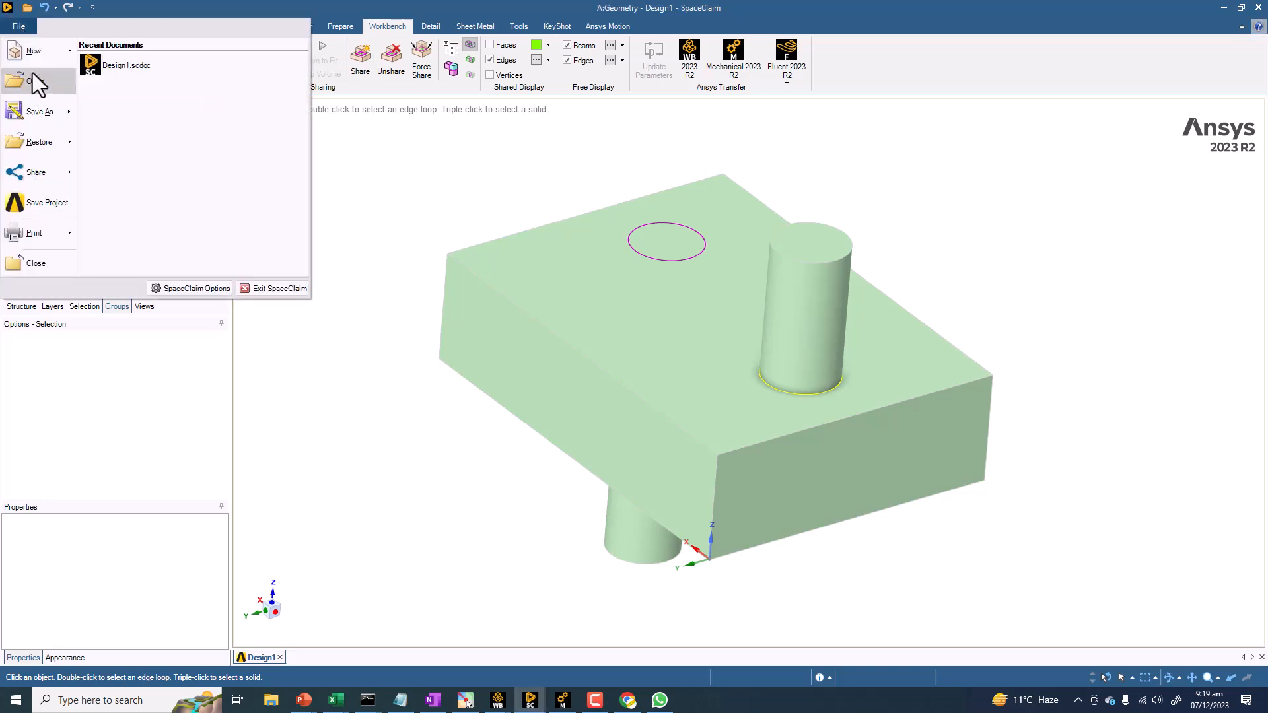
mouse_move(34, 52)
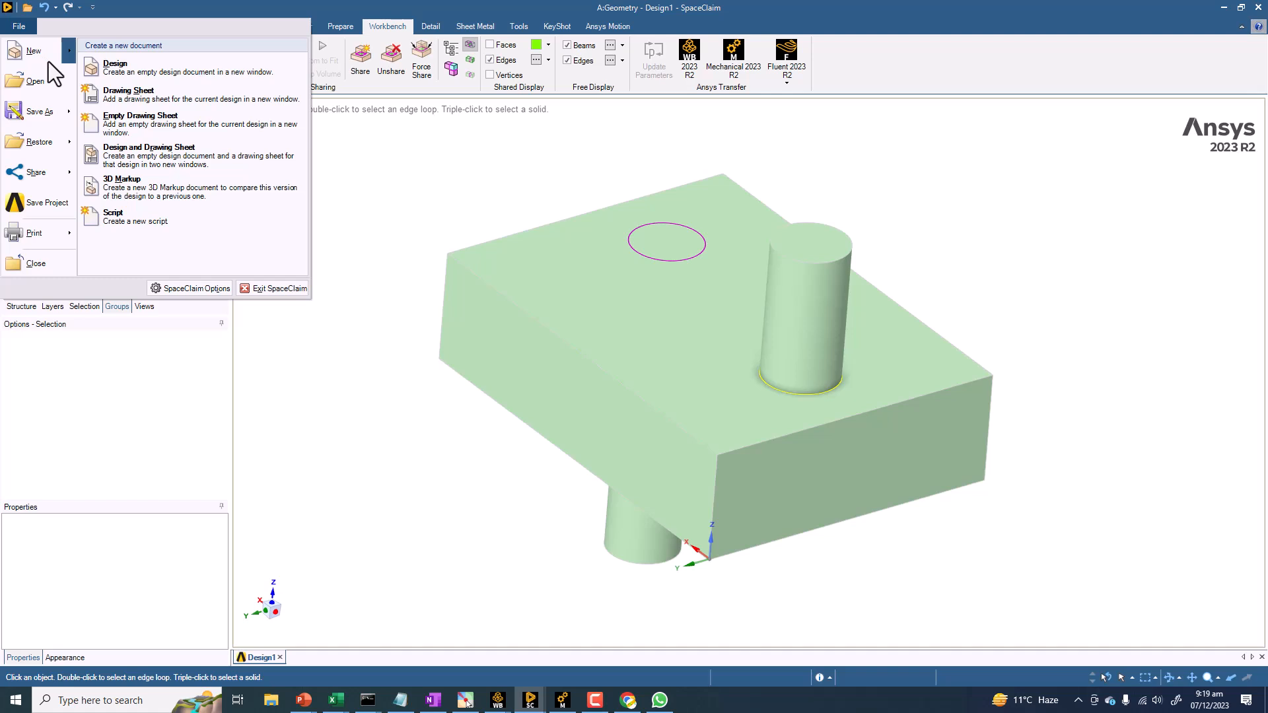
left_click(133, 76)
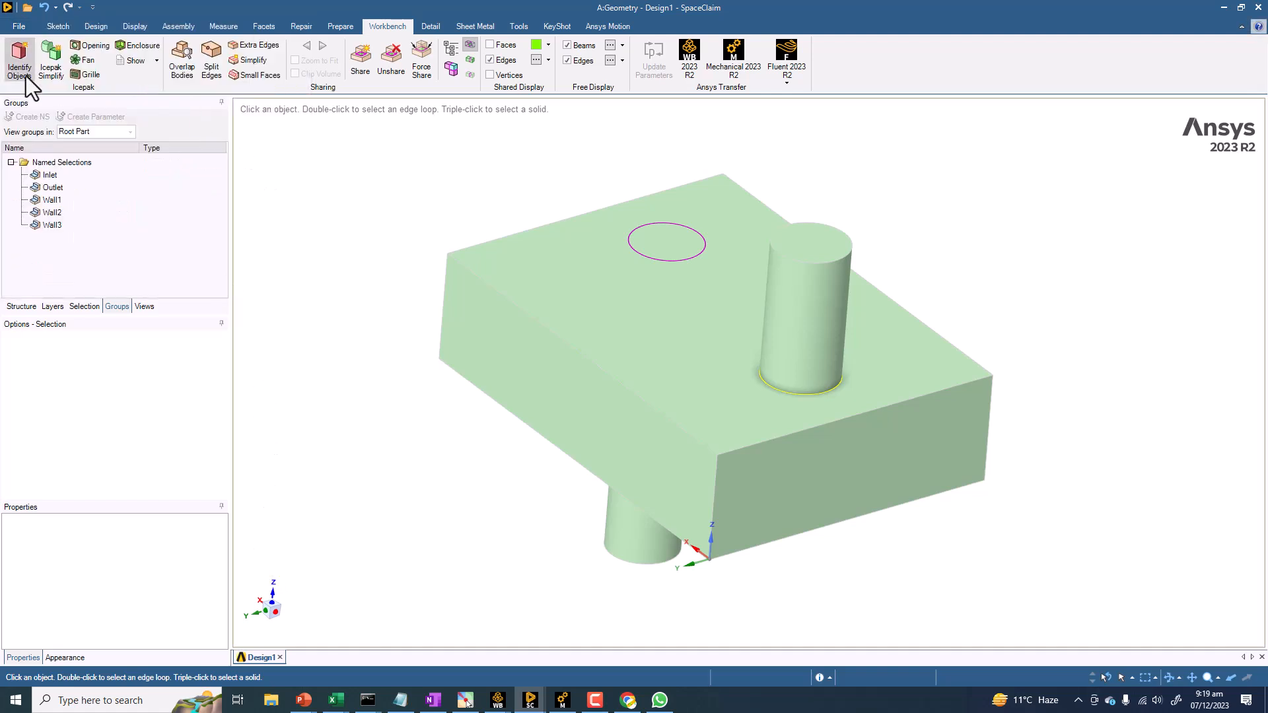
left_click(20, 25)
mouse_move(30, 48)
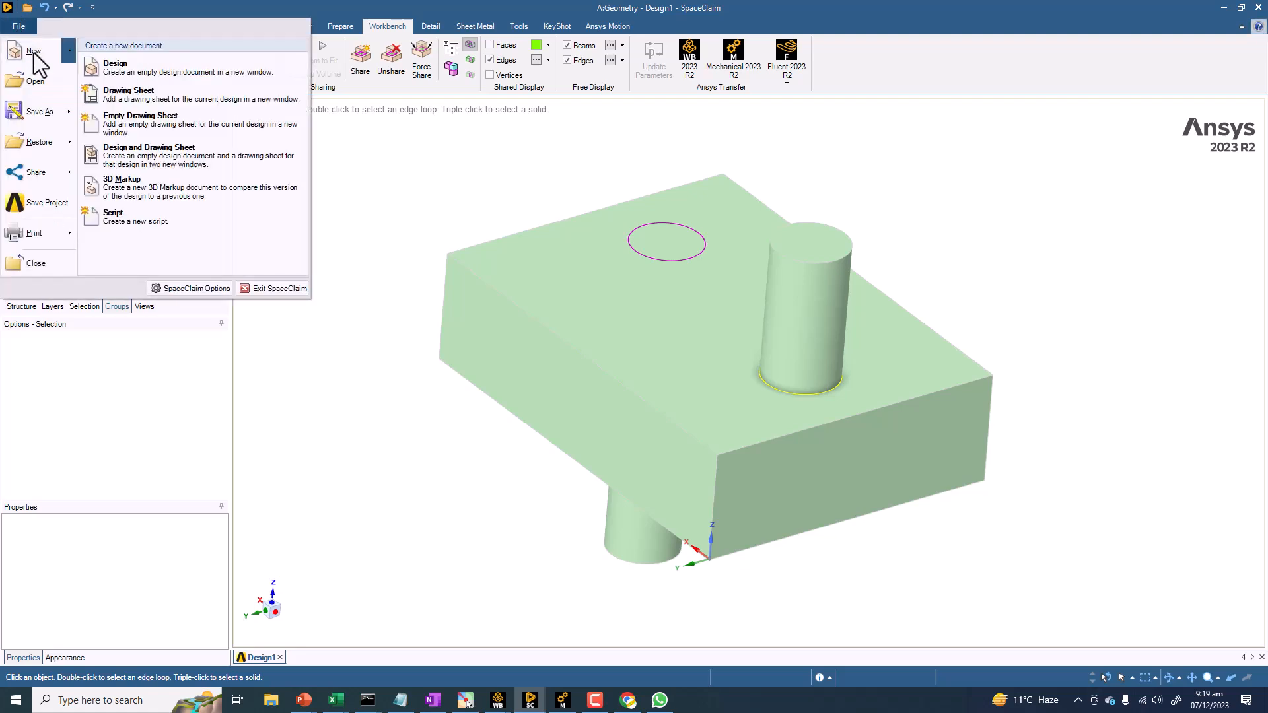
left_click(129, 66)
left_click(317, 655)
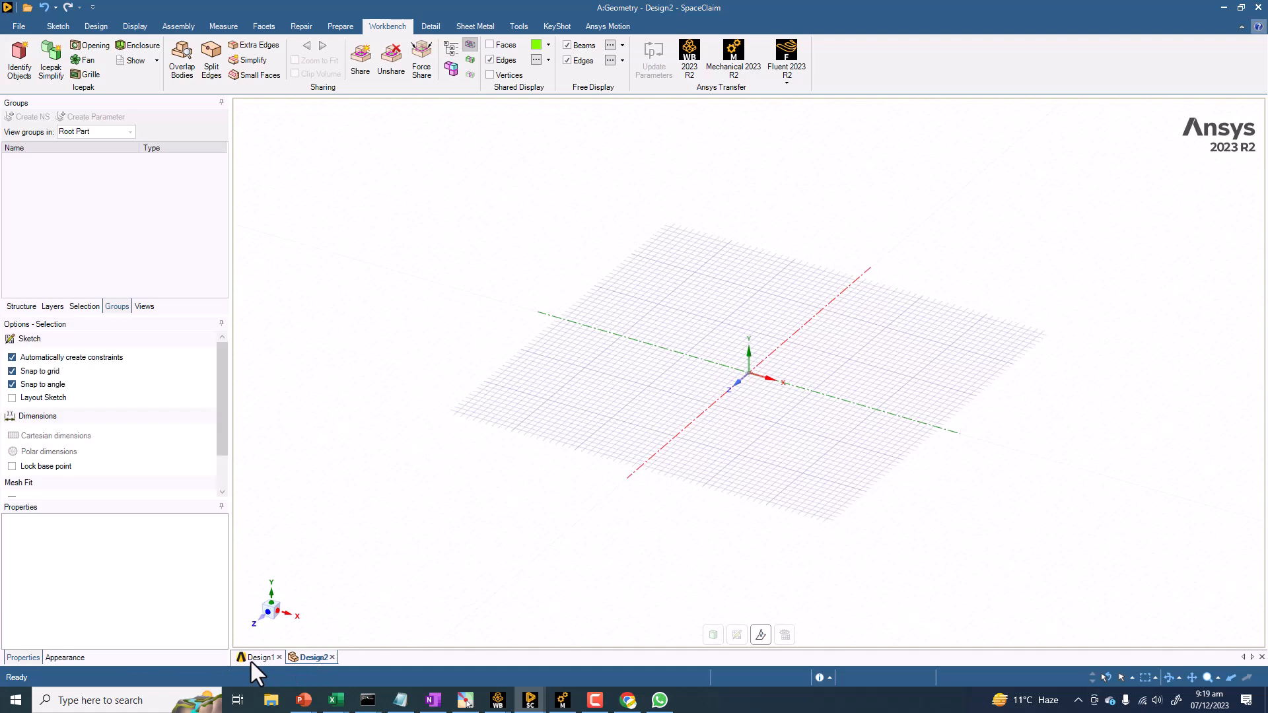
left_click(270, 657)
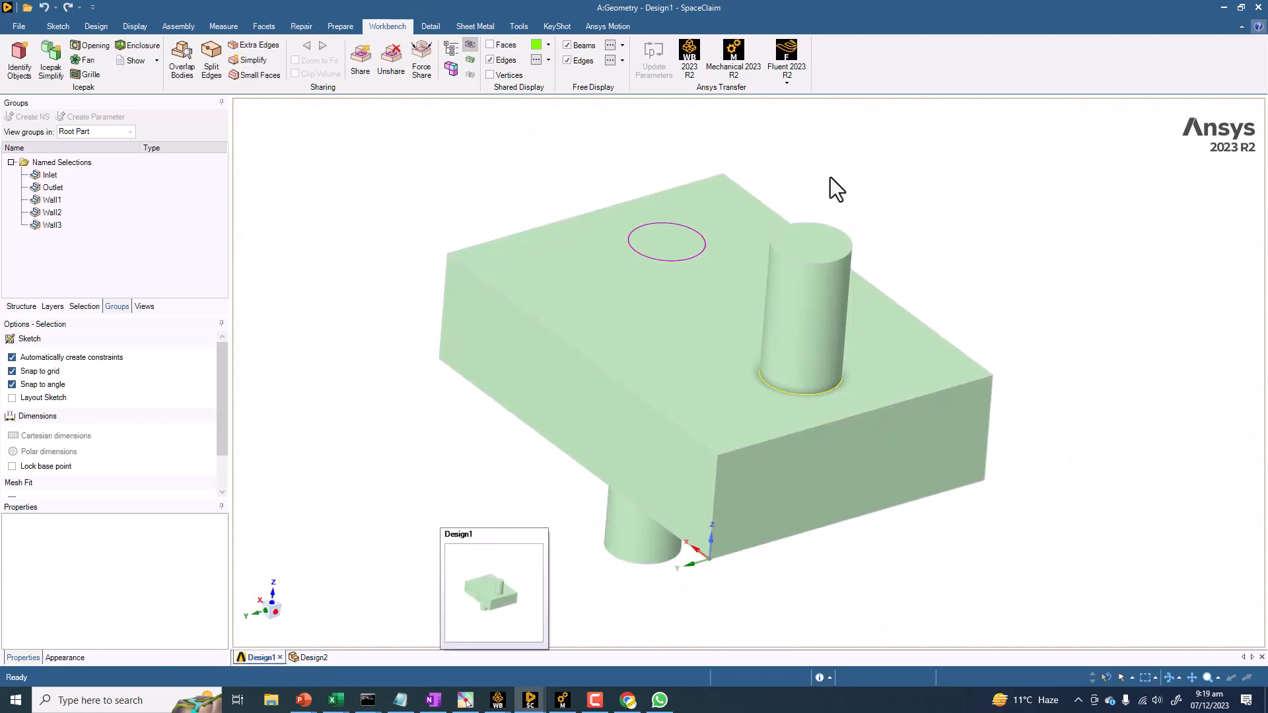
left_click(279, 656)
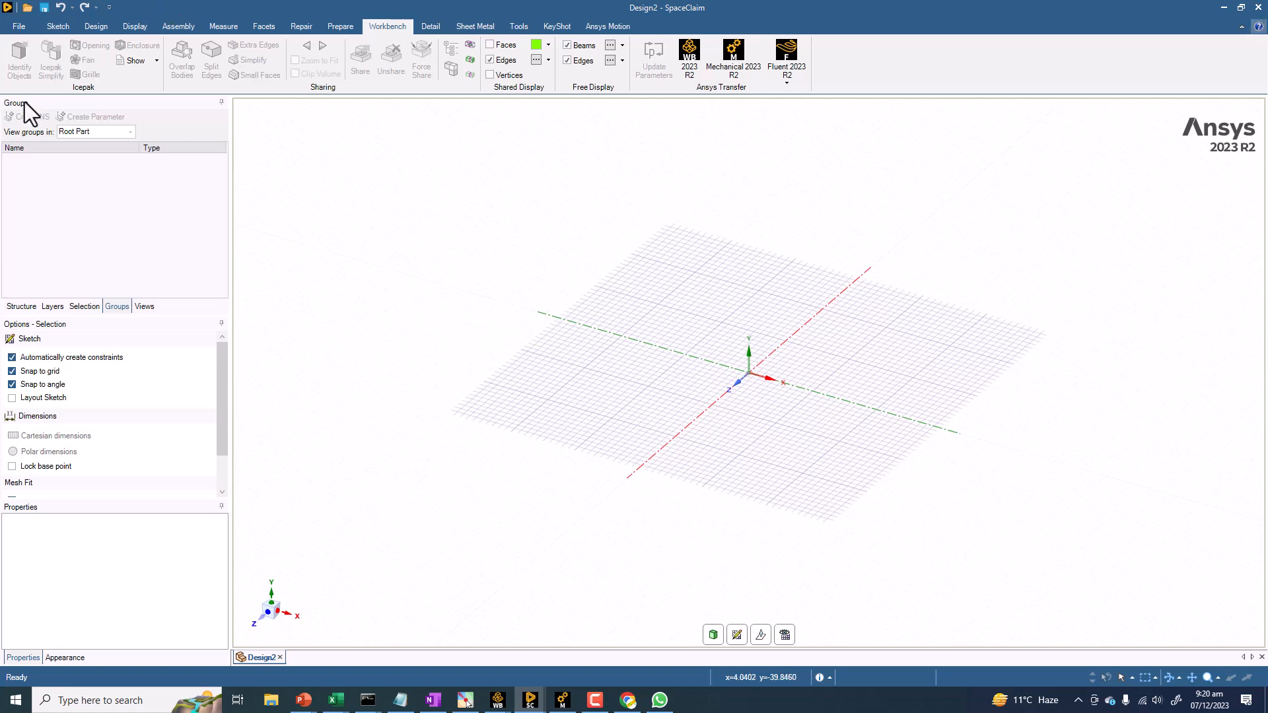
Step: Set this document's length unit to meters in the units options
left_click(19, 25)
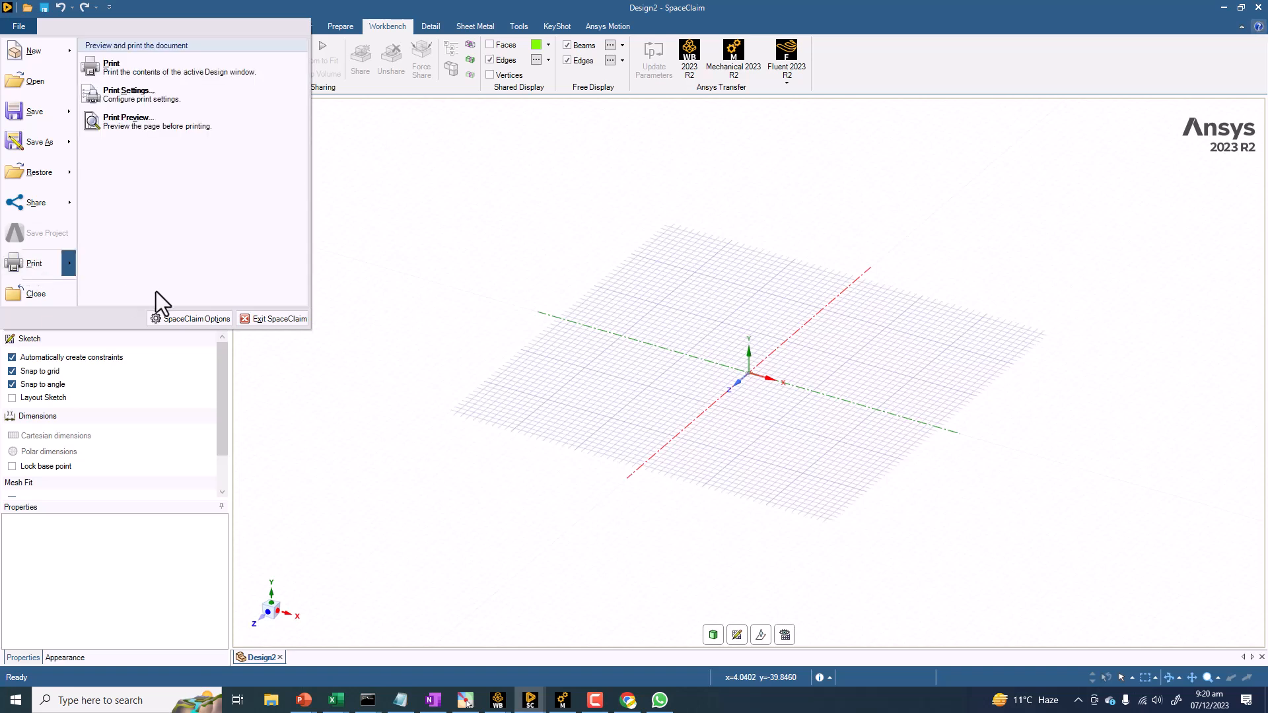
left_click(188, 319)
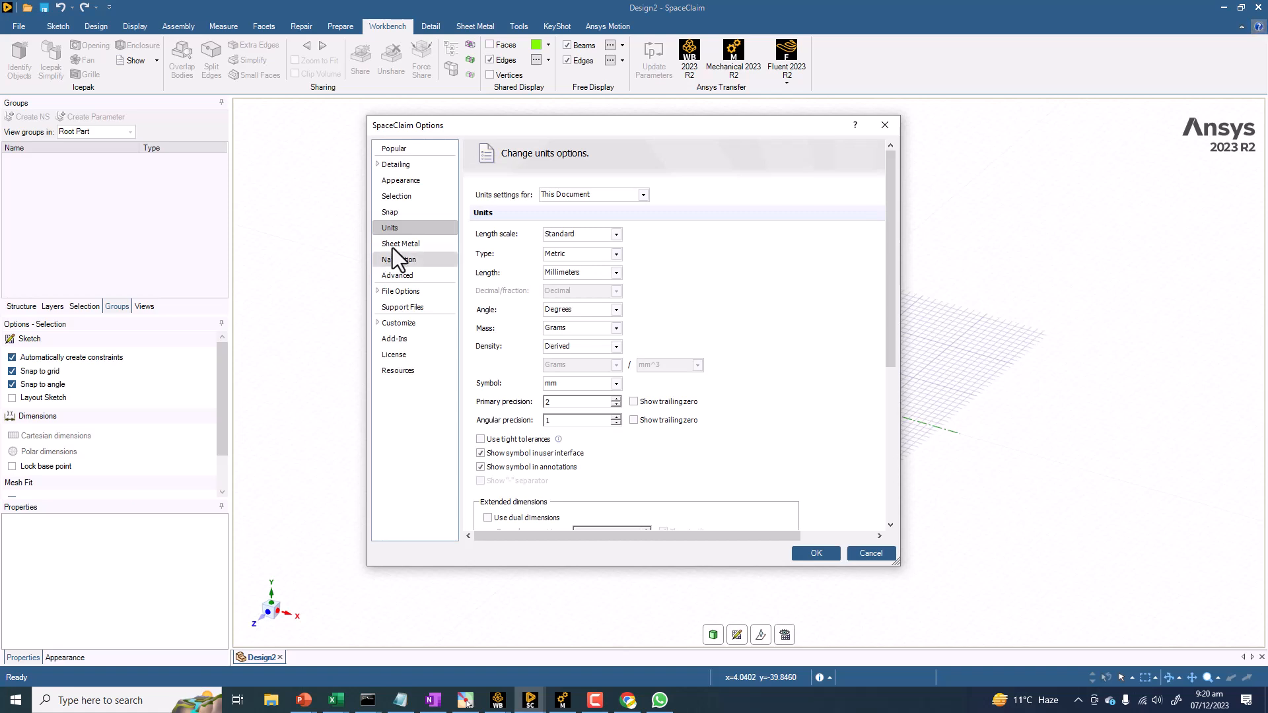
left_click(589, 273)
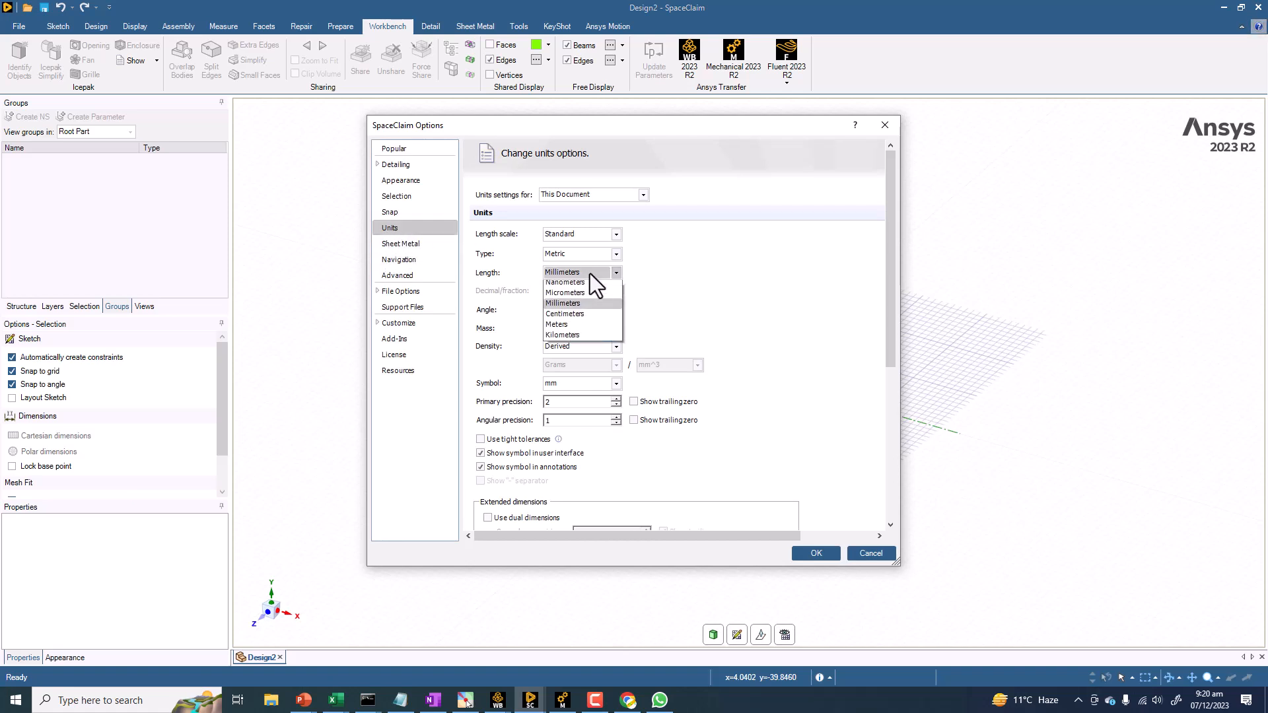
left_click(572, 328)
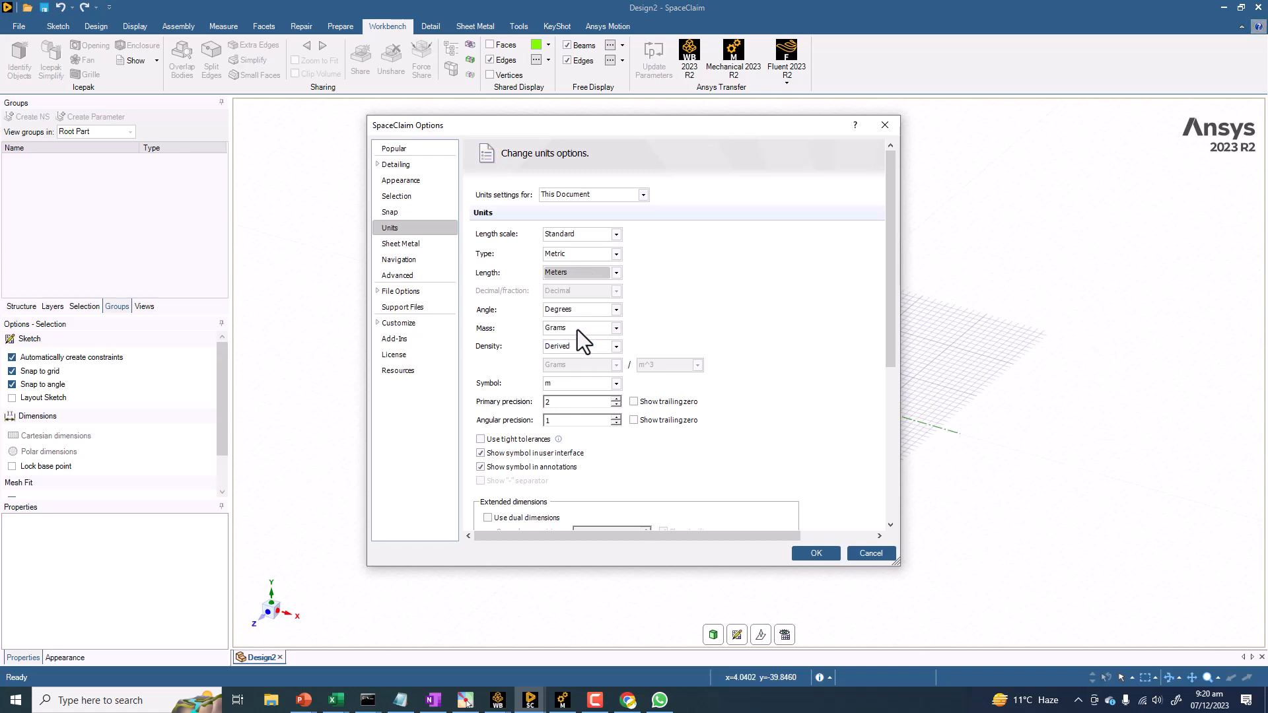
left_click(830, 550)
Step: Sketch a 3.5 m by 5 m rectangle on the horizontal grid plane and finish the sketch
middle_click_drag(627, 371, 651, 386)
key("h")
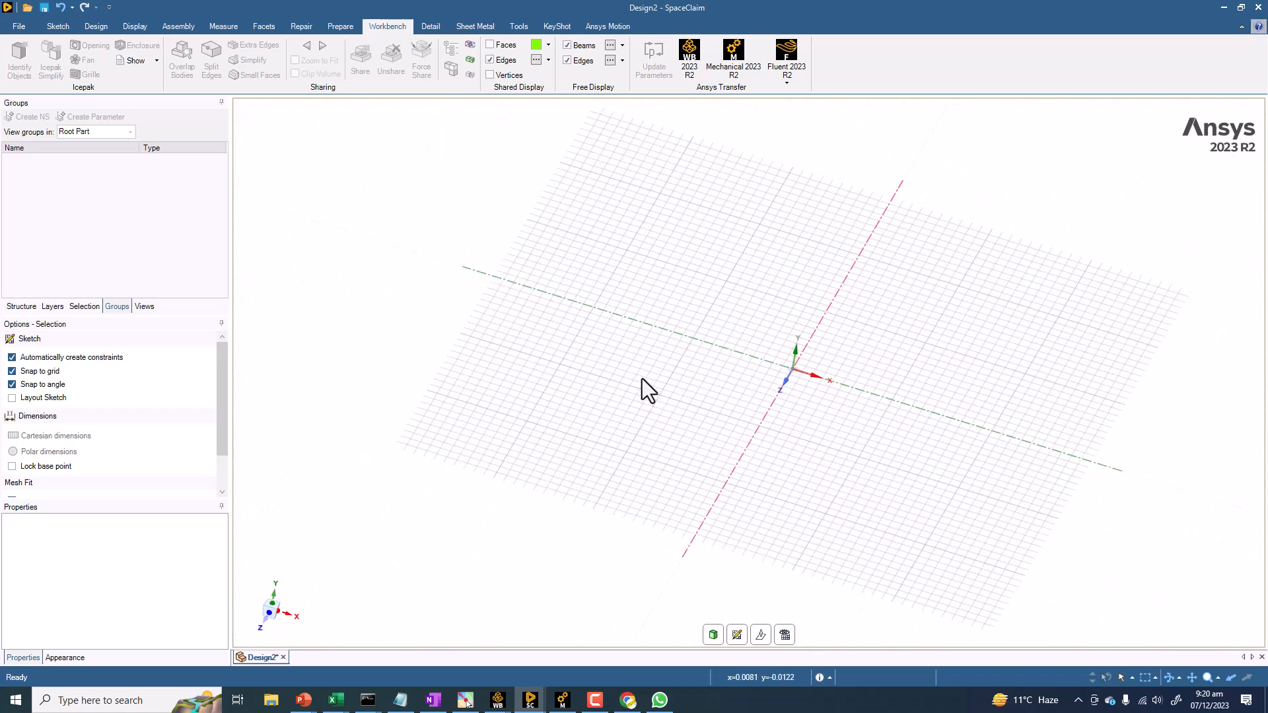
left_click(57, 27)
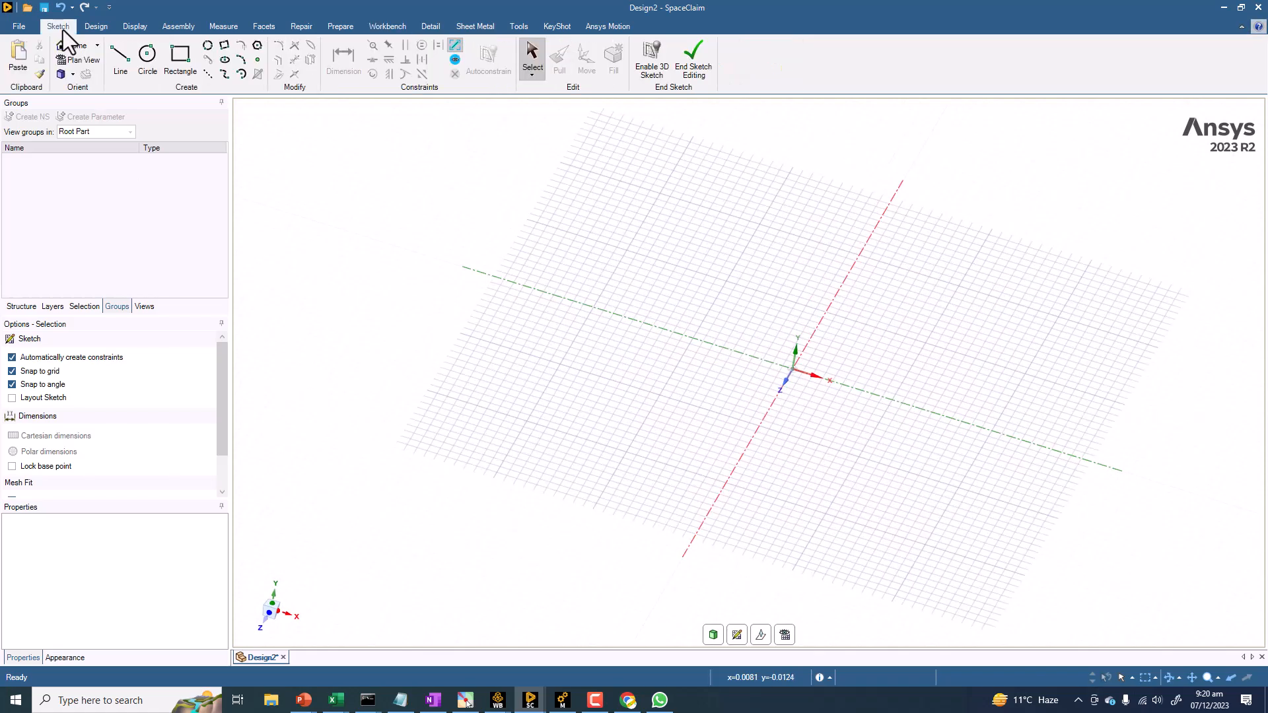
left_click(178, 56)
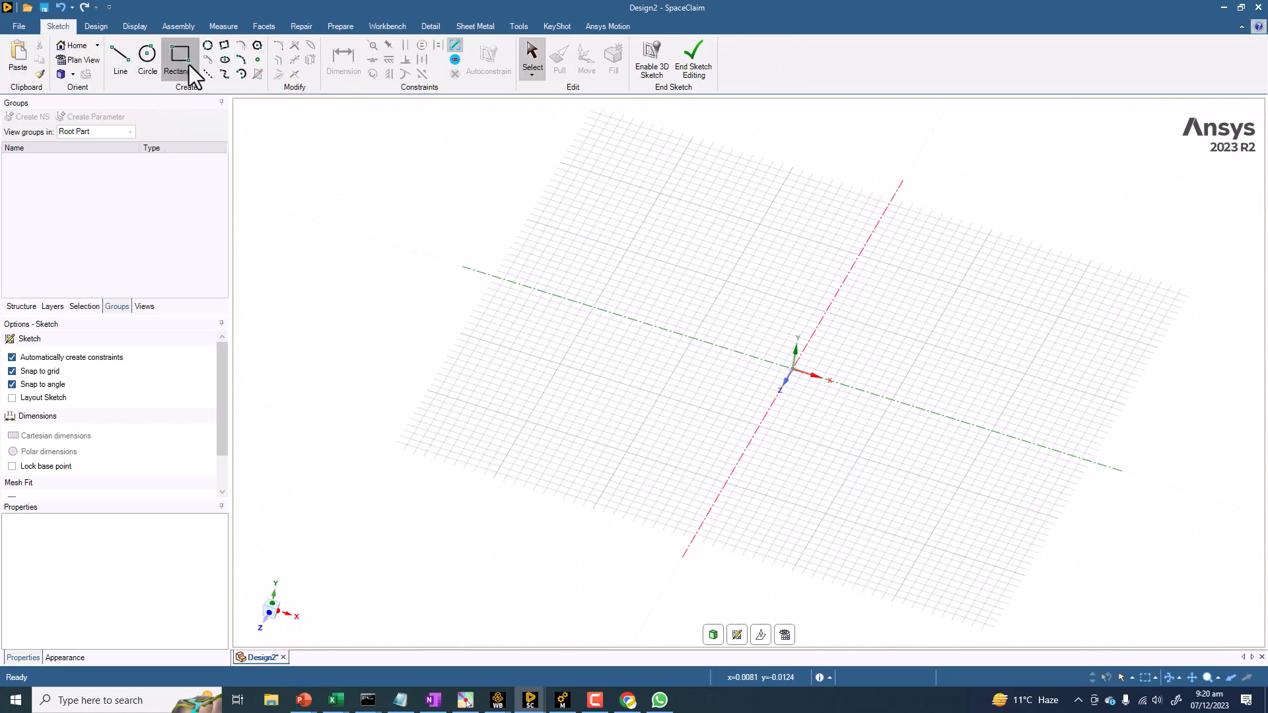
left_click(722, 273)
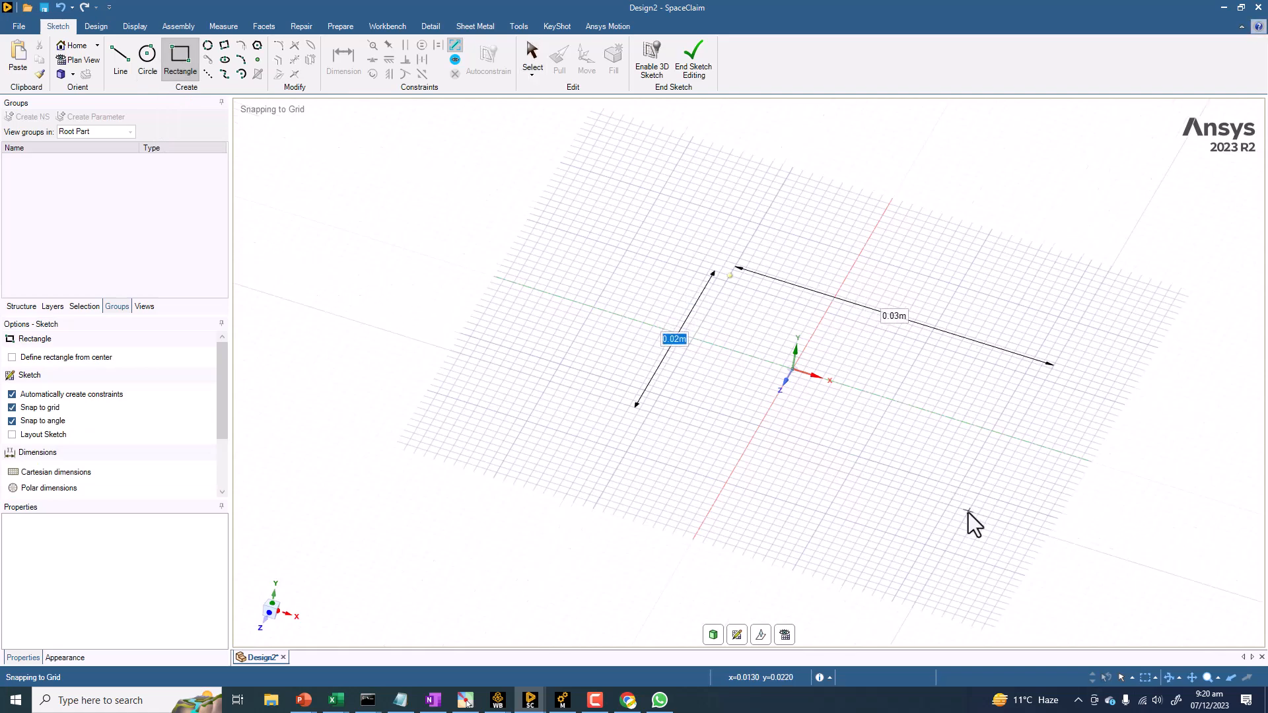
type("5")
key("BackSpace")
type("3.5")
key("Tab")
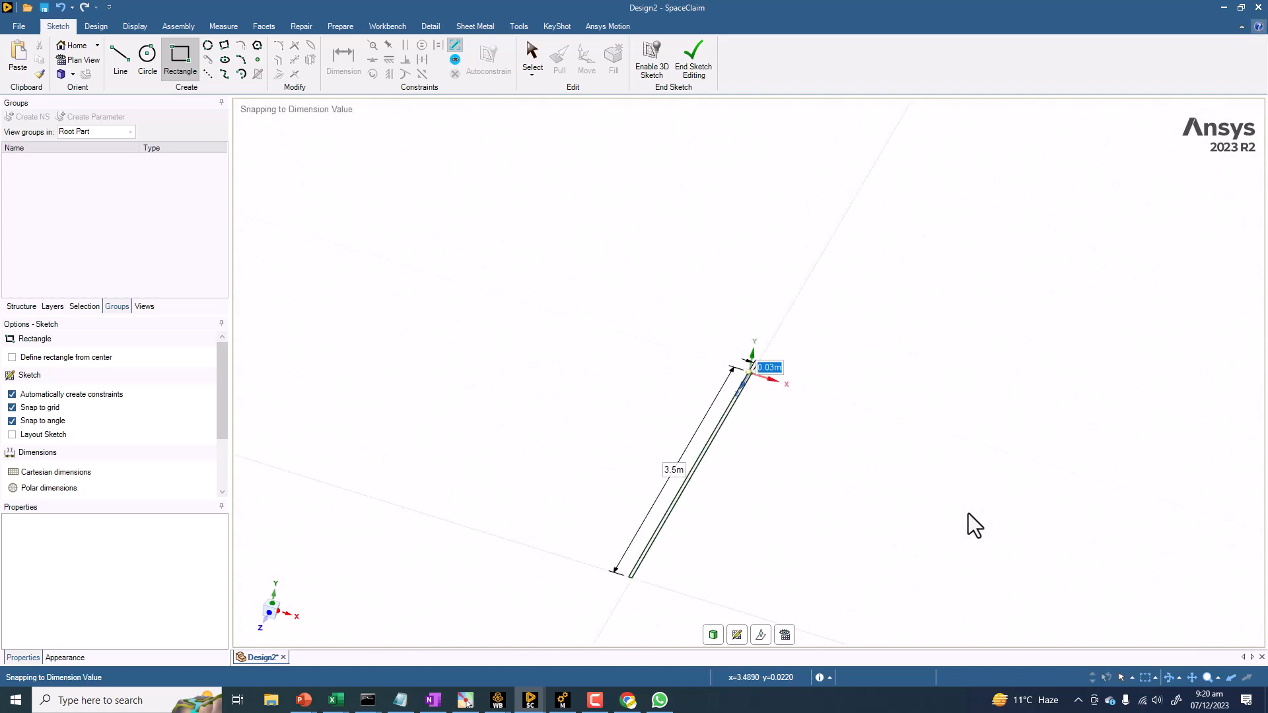
type("5")
key("Return")
mouse_move(962, 474)
middle_mouse_down("shift")
mouse_move(730, 348)
mouse_move(674, 334)
mouse_move(750, 276)
mouse_move(742, 319)
middle_mouse_up("shift")
scroll(627, 309, "up", 3)
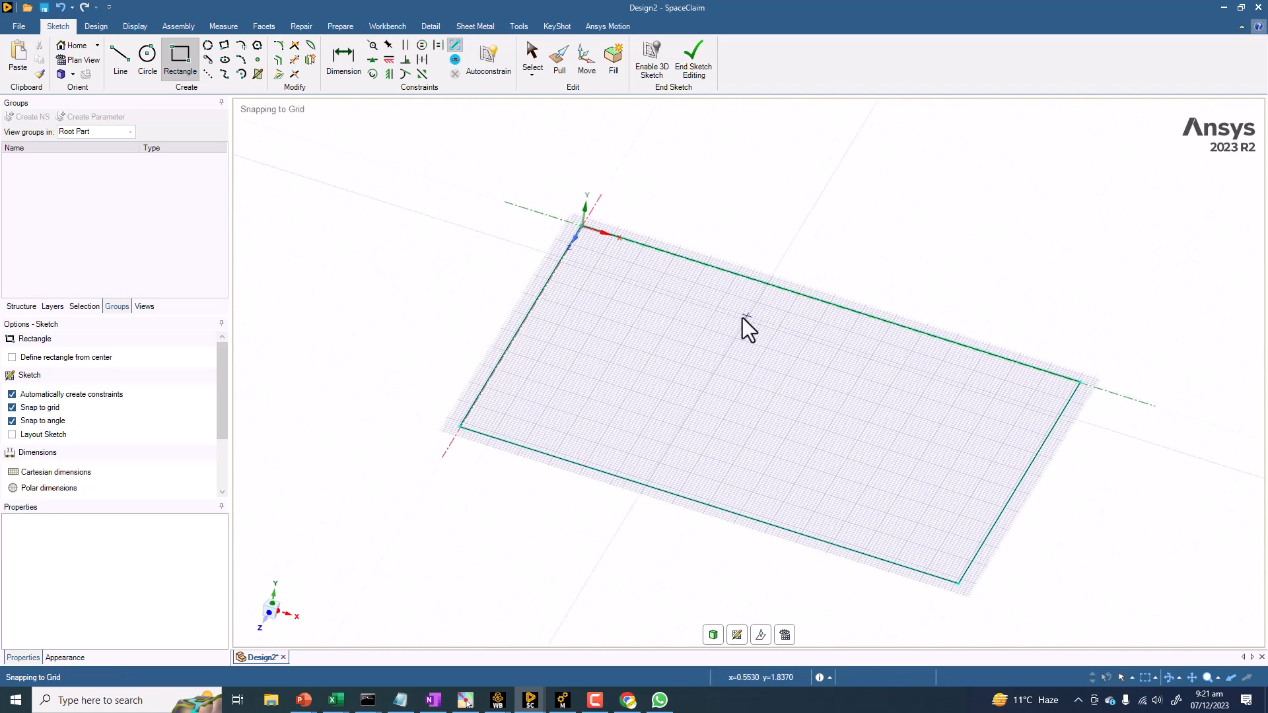
left_click(692, 72)
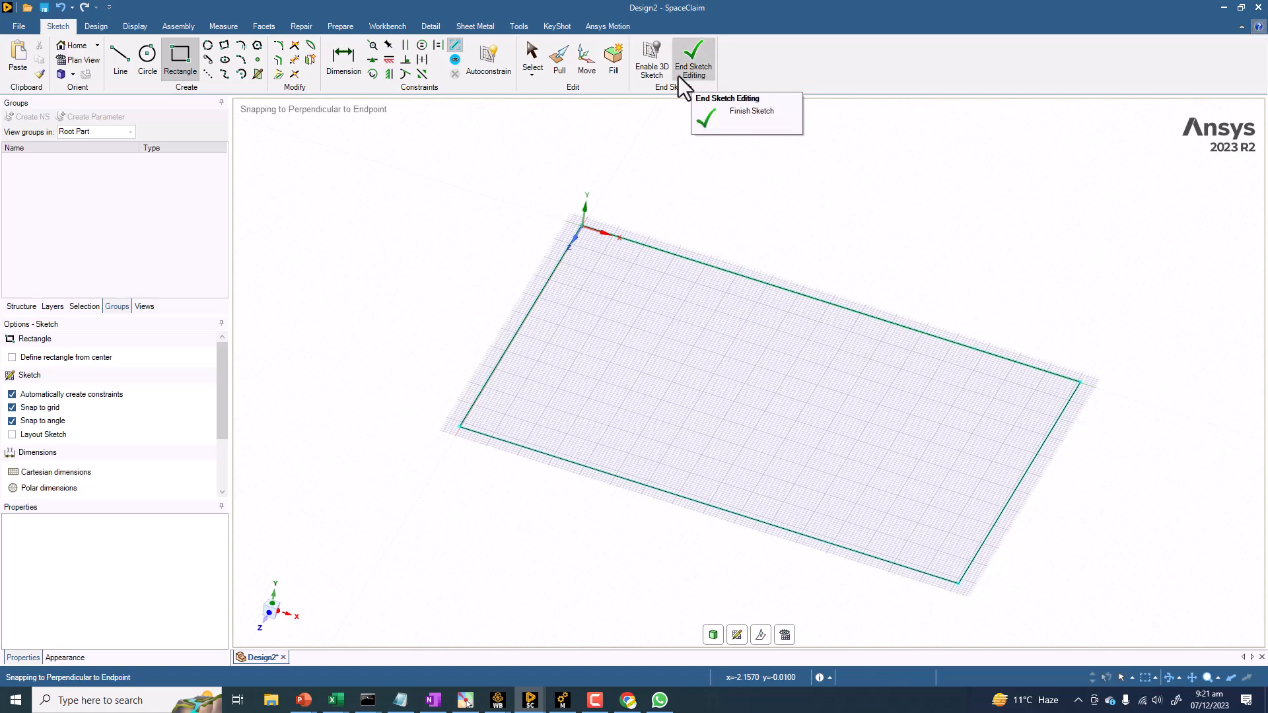
Step: Pull the rectangular surface upward into a solid block
key("p")
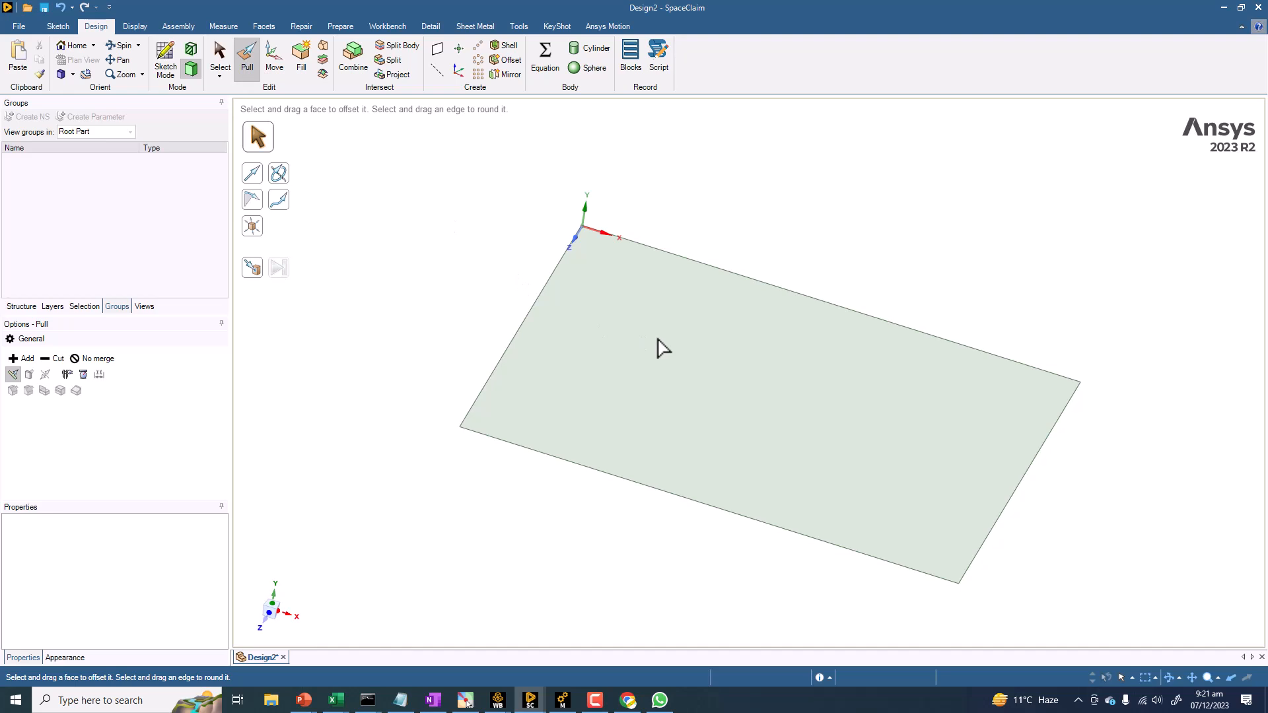
left_click(635, 340)
mouse_move(662, 350)
middle_mouse_down()
mouse_move(656, 323)
mouse_move(680, 337)
middle_mouse_up()
left_click_drag(681, 333, 716, 204)
left_click(372, 531)
Step: Sketch a circle on the block's upper face near the end closest to the origin and return to 3D mode
scroll(459, 476, "down", 3)
middle_click_drag(459, 476, 448, 499, "ctrl")
middle_click_drag(378, 287, 363, 320)
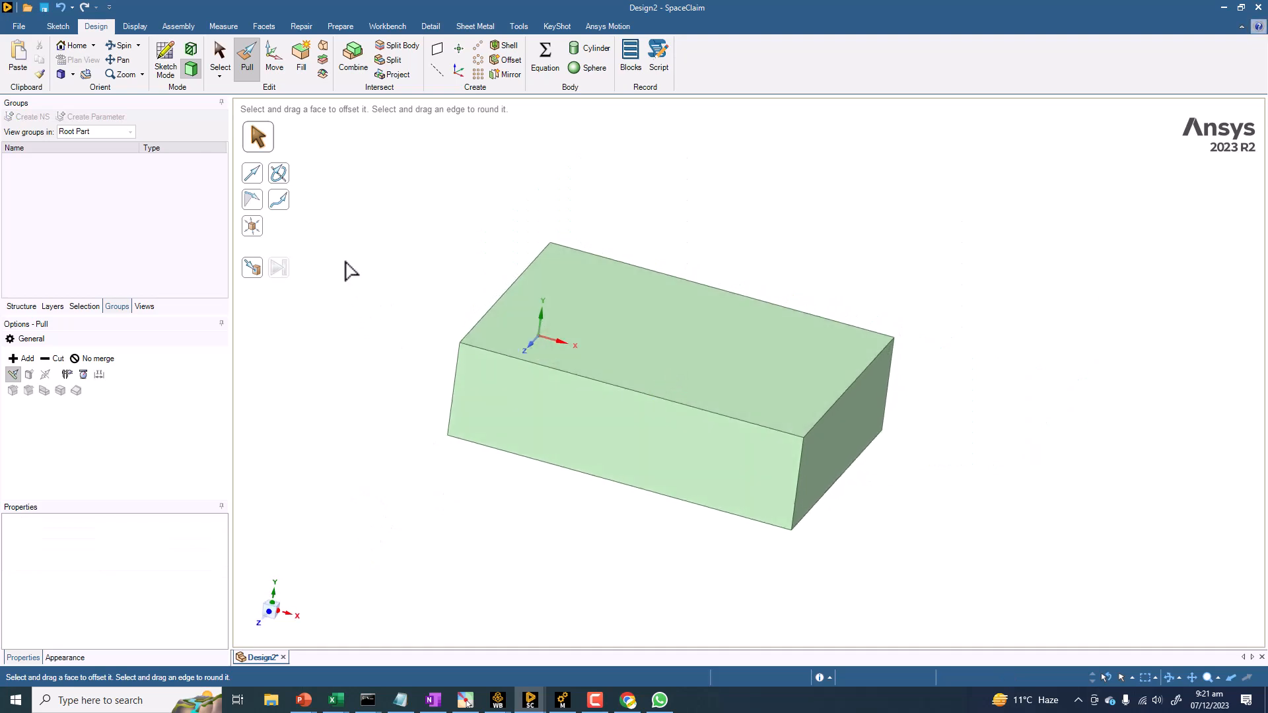
left_click(59, 26)
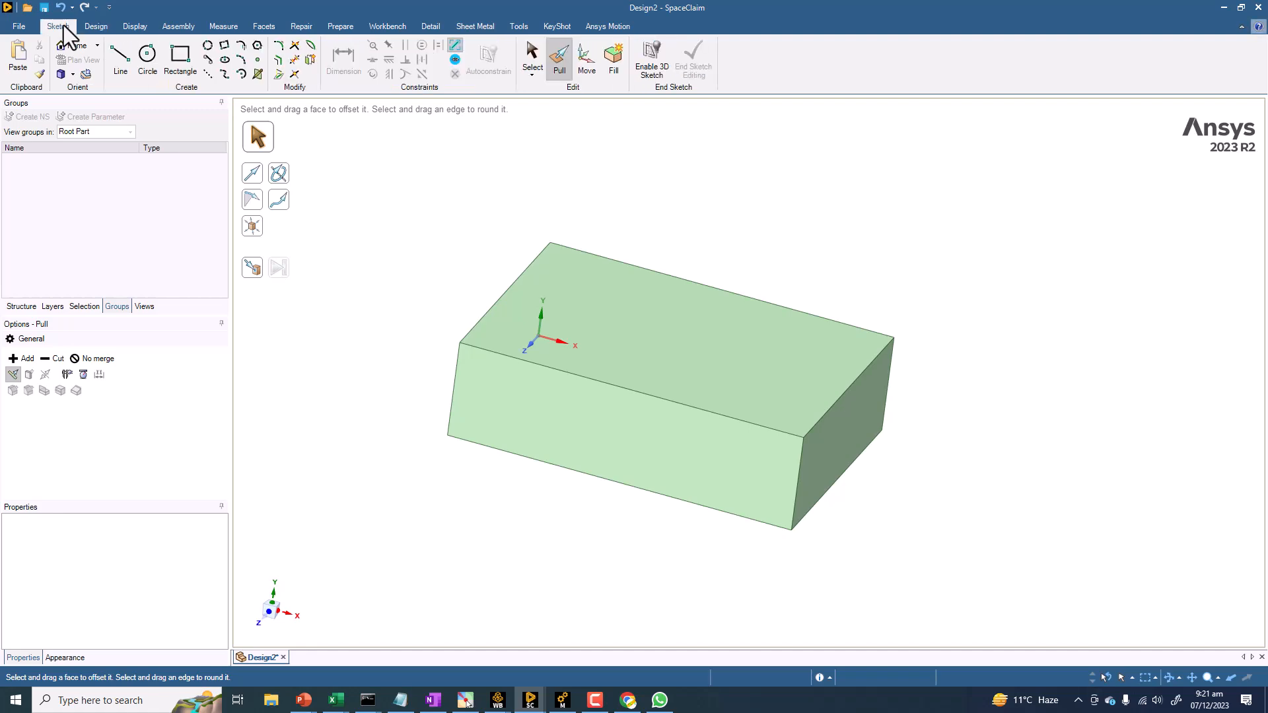
left_click(148, 57)
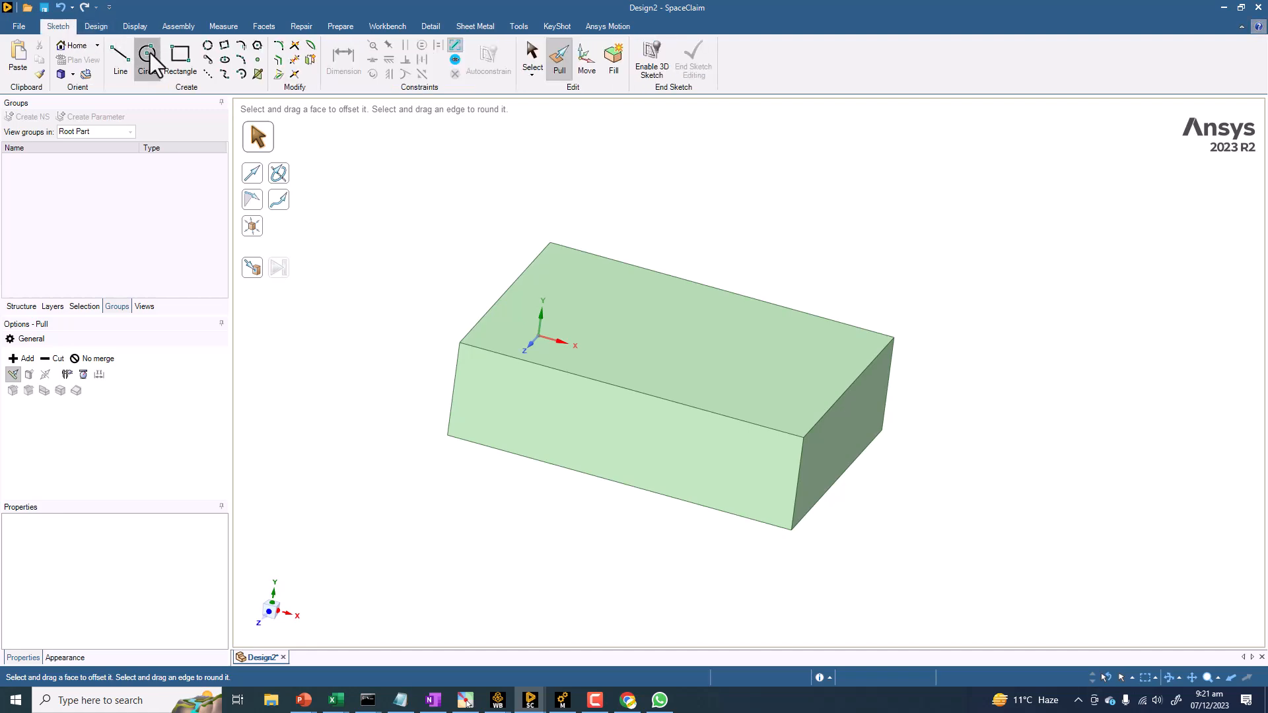
left_click(568, 306)
left_click(571, 302)
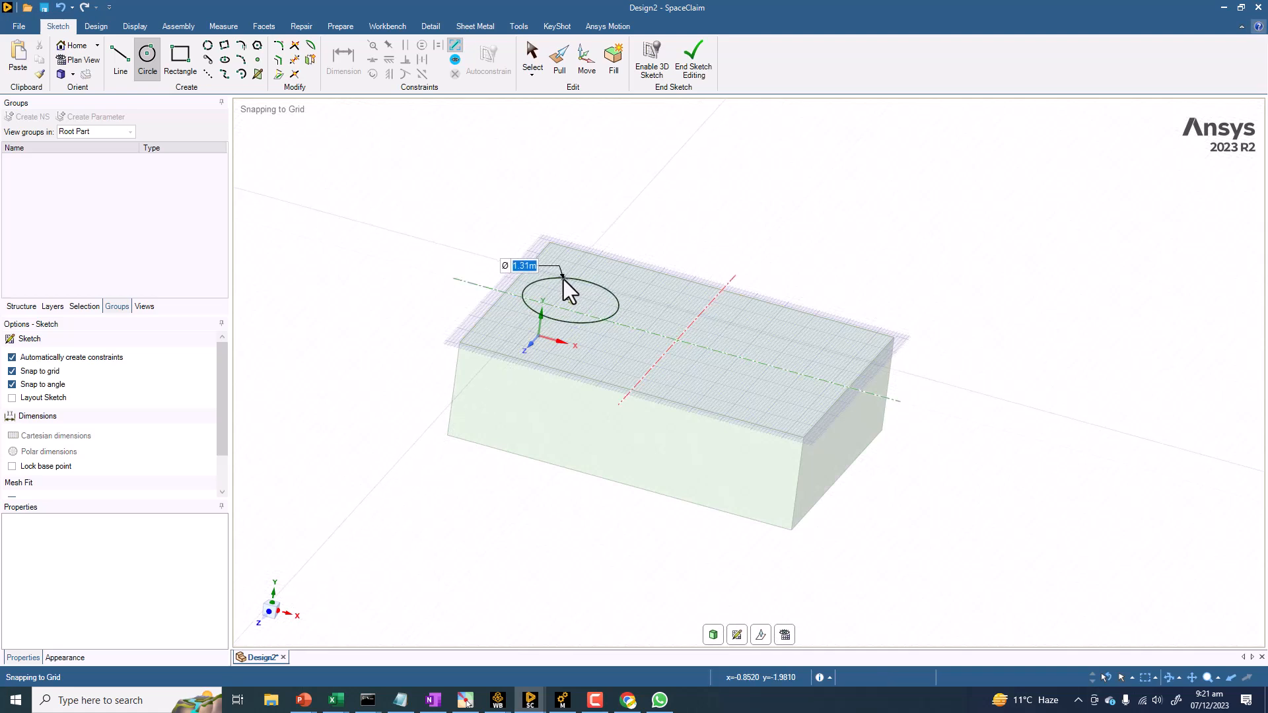
key("Escape")
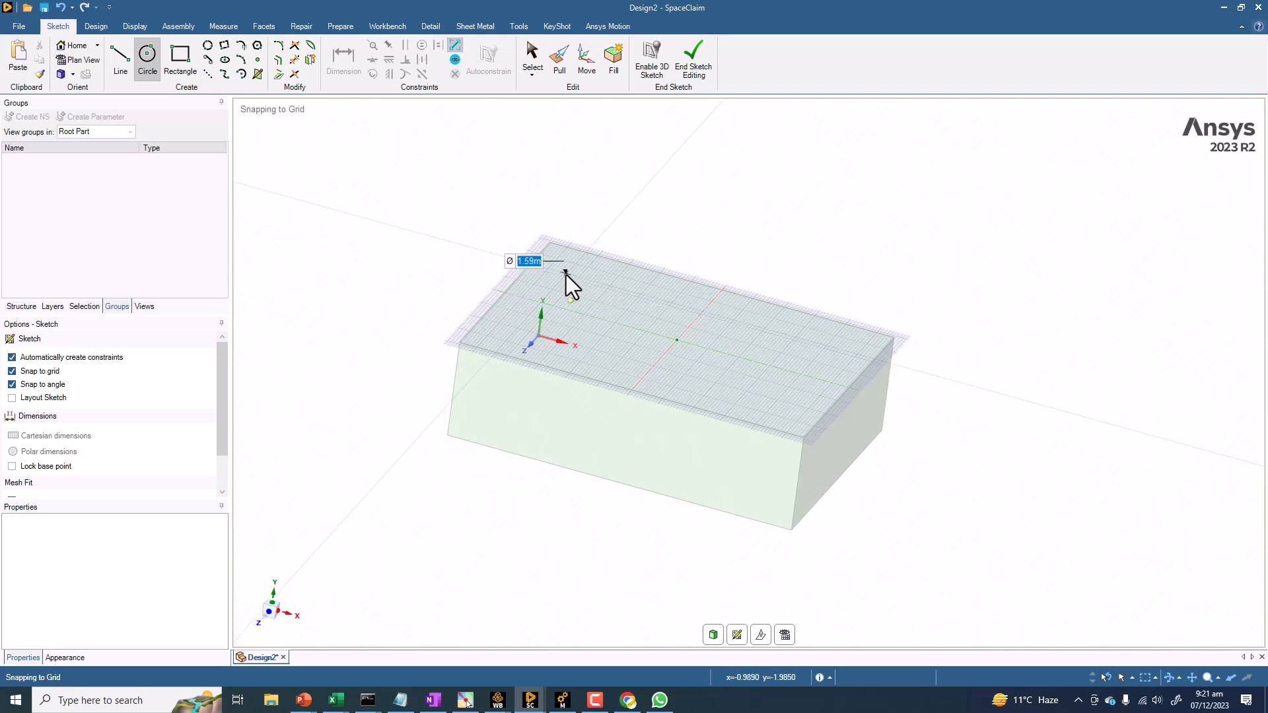
left_click(563, 283)
mouse_move(387, 388)
middle_mouse_down()
mouse_move(376, 286)
mouse_move(401, 314)
middle_mouse_up()
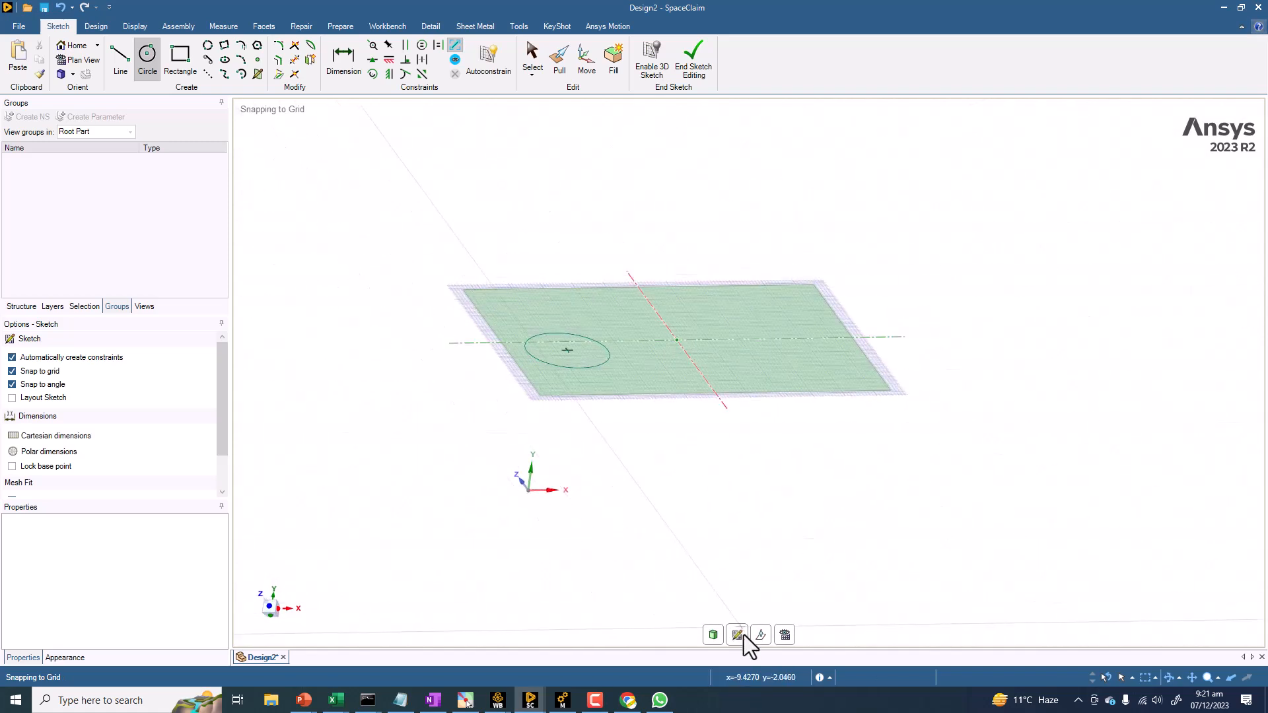
left_click(713, 635)
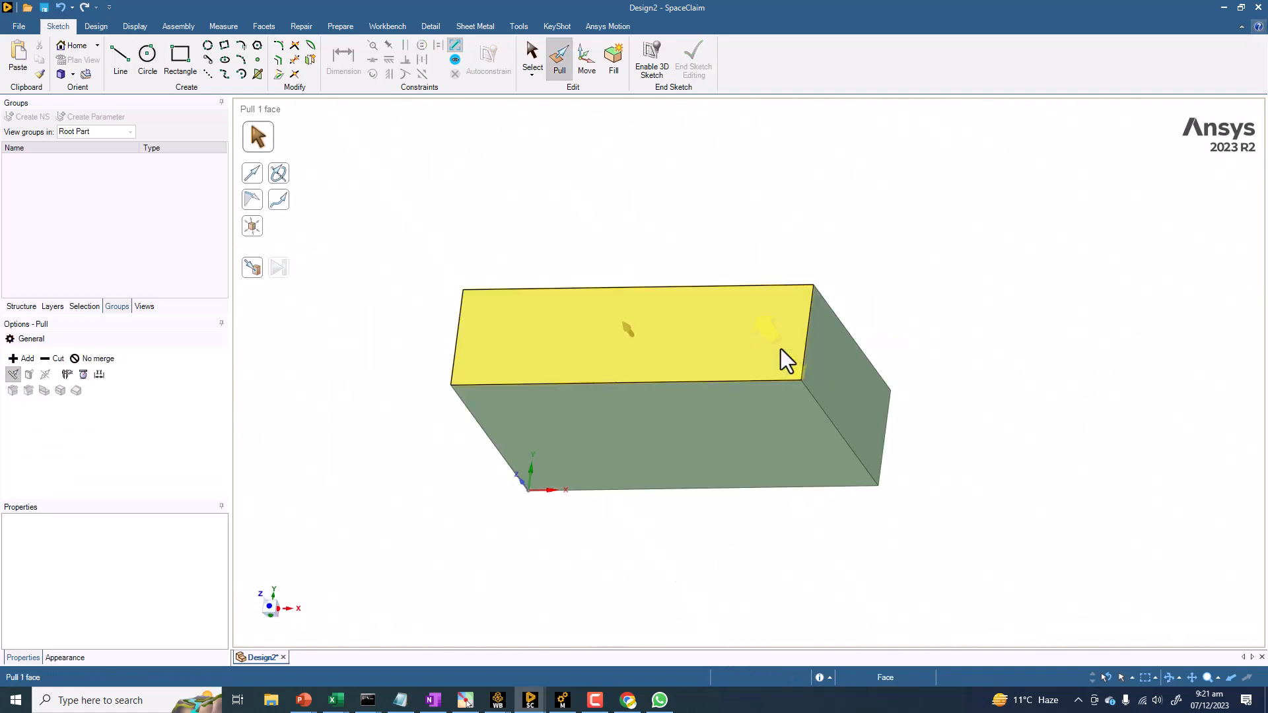
Step: Sketch a circle about 0.78 m in diameter on the block's underside near the end away from the origin and return to 3D mode
left_click(727, 441)
left_click(147, 56)
left_click(769, 434)
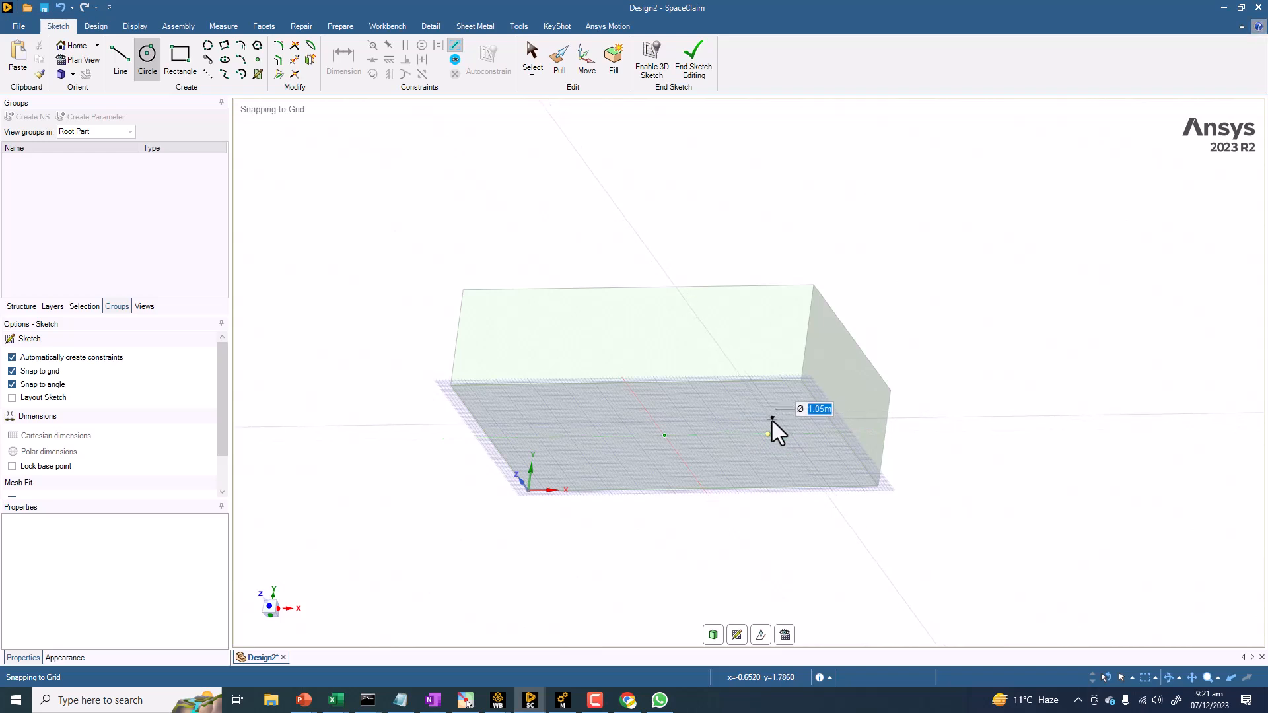
left_click(767, 425)
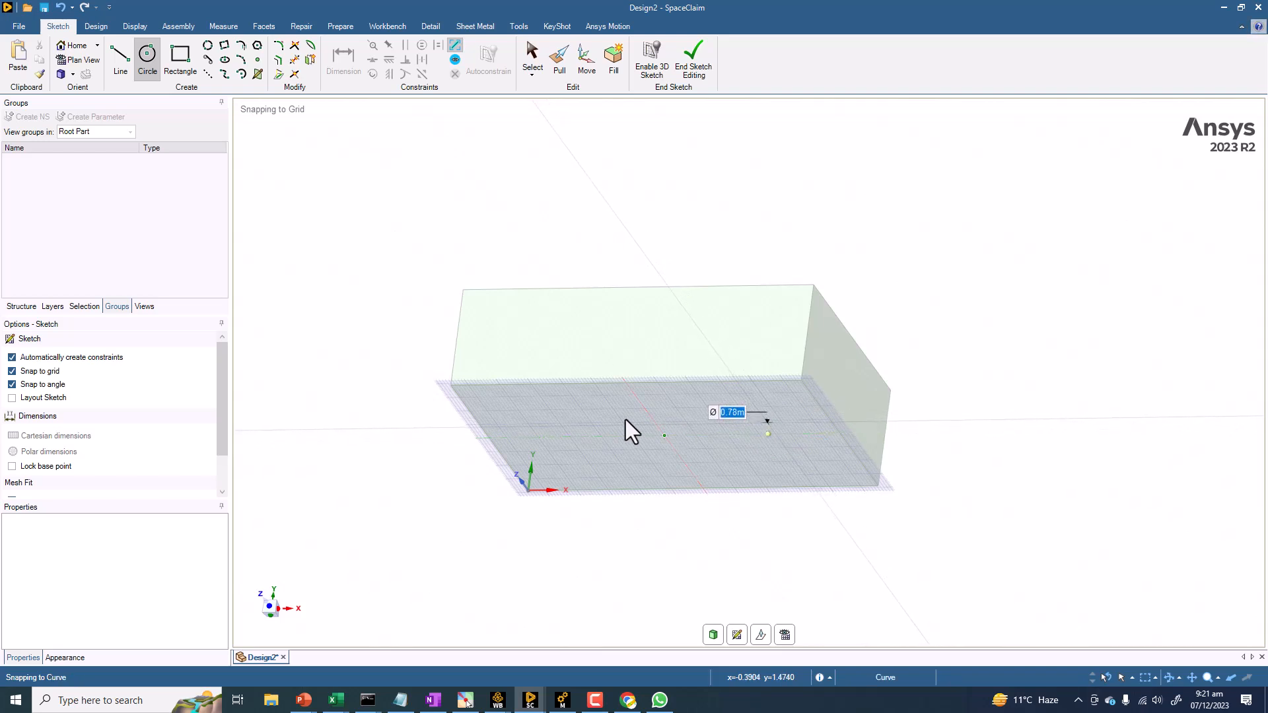
left_click(713, 635)
Step: Pull the circular face on the block's upper side outward about 2.54 m into a cylinder
mouse_move(396, 403)
middle_mouse_down()
mouse_move(423, 511)
mouse_move(399, 473)
mouse_move(391, 486)
middle_mouse_up()
left_click(566, 319)
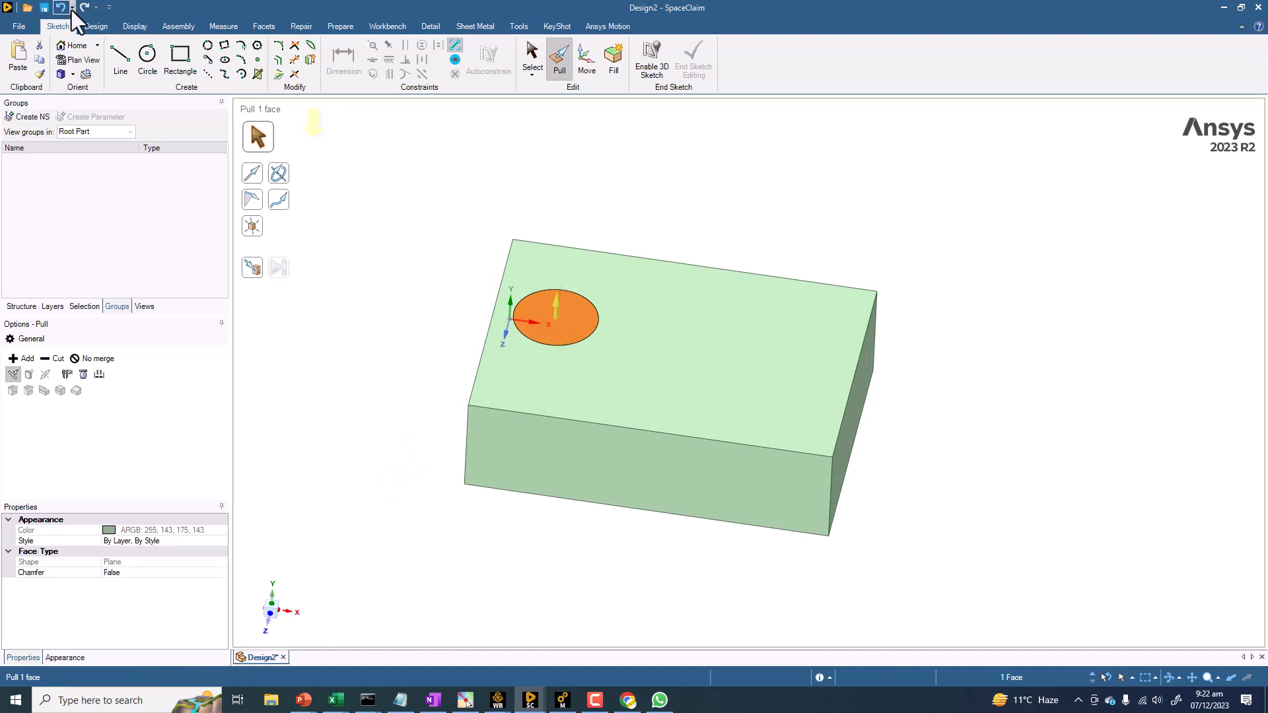
left_click(98, 27)
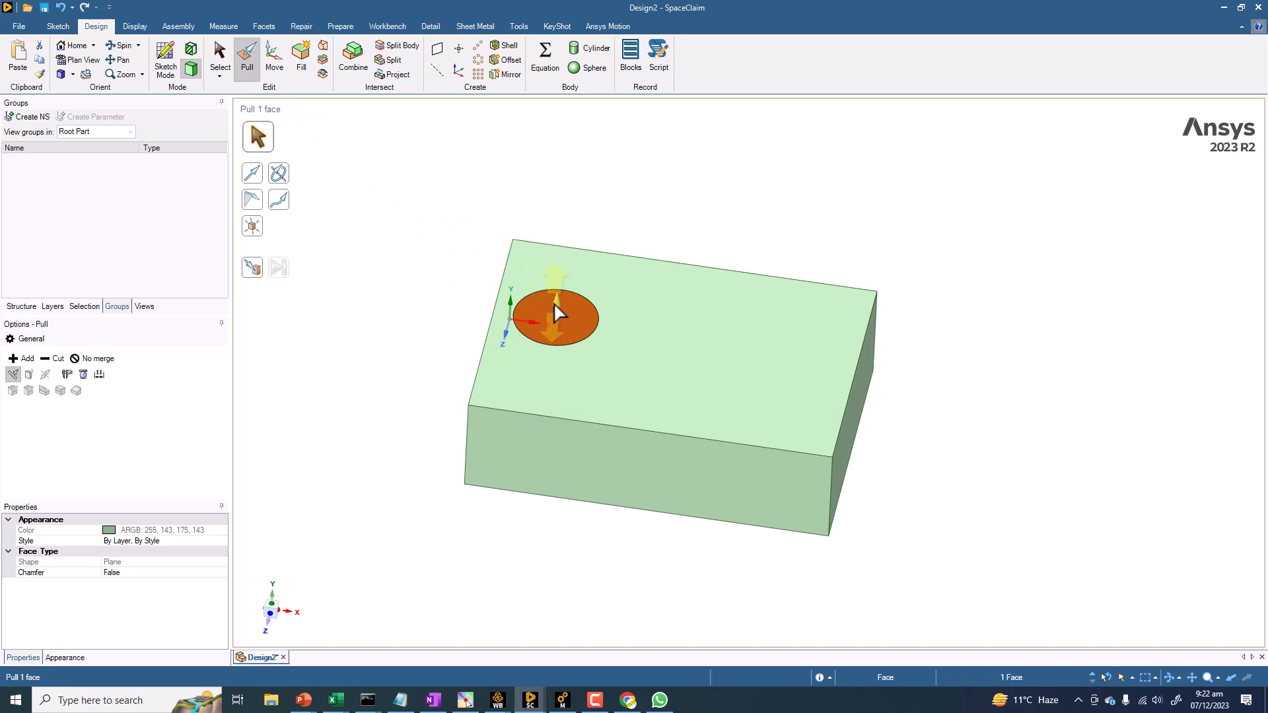
left_click_drag(555, 312, 563, 162)
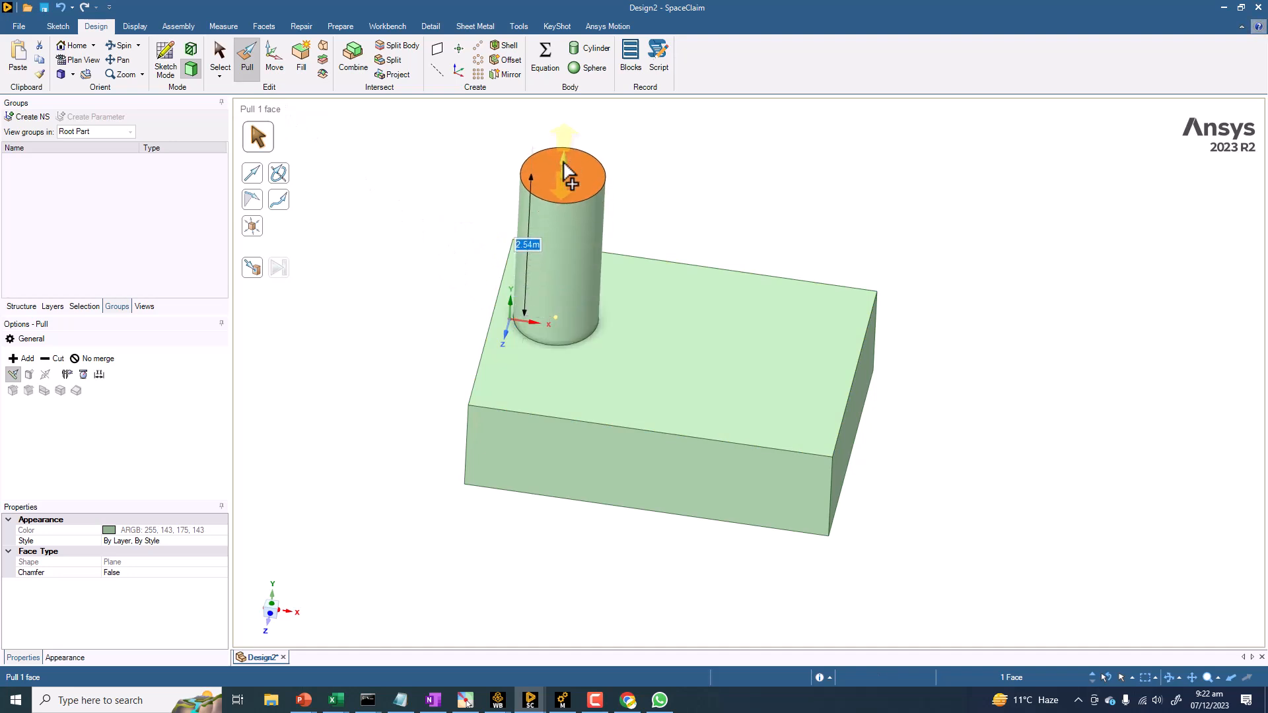
Step: Pull the circular face on the block's underside outward into a second cylinder
middle_click_drag(542, 311, 727, 604)
scroll(725, 604, "down", 10)
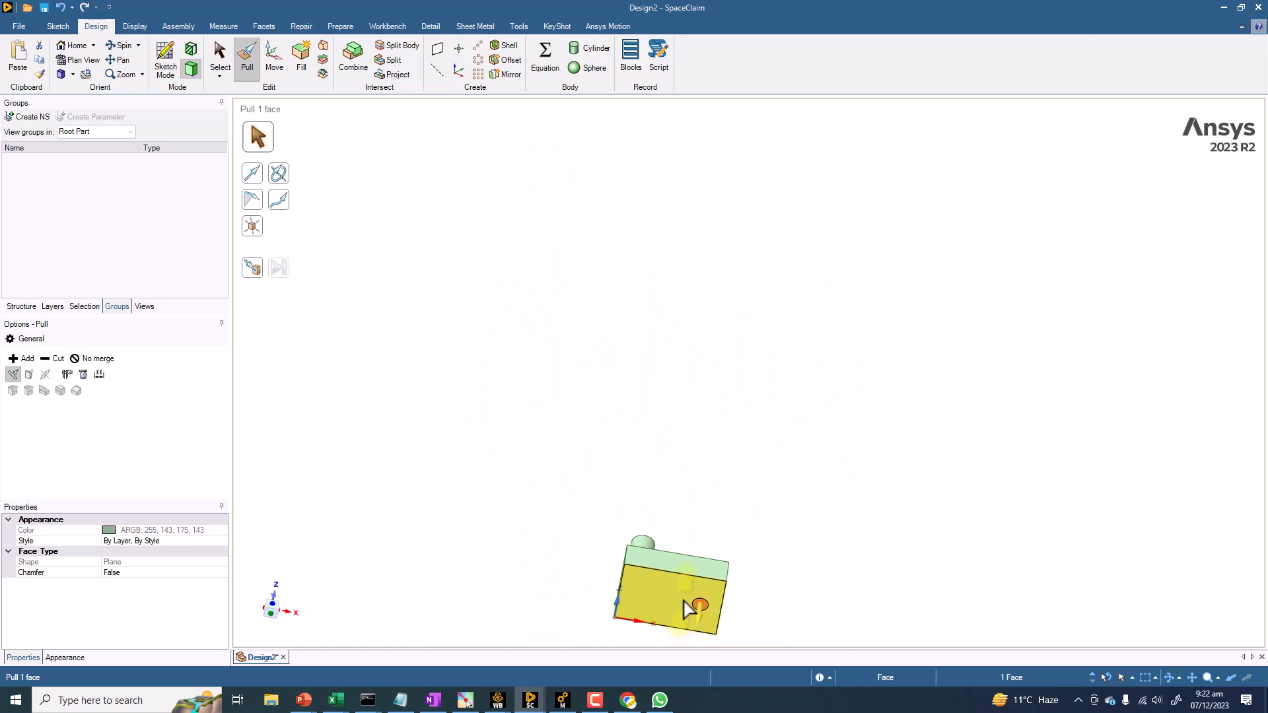
left_click_drag(698, 621, 695, 652)
left_click(740, 460)
Step: Move the upper cylinder about 0.5 m across the block's width toward its long front edge
middle_click_drag(711, 510, 688, 581)
middle_click_drag(713, 505, 728, 326)
scroll(727, 528, "up", 3)
left_click(274, 59)
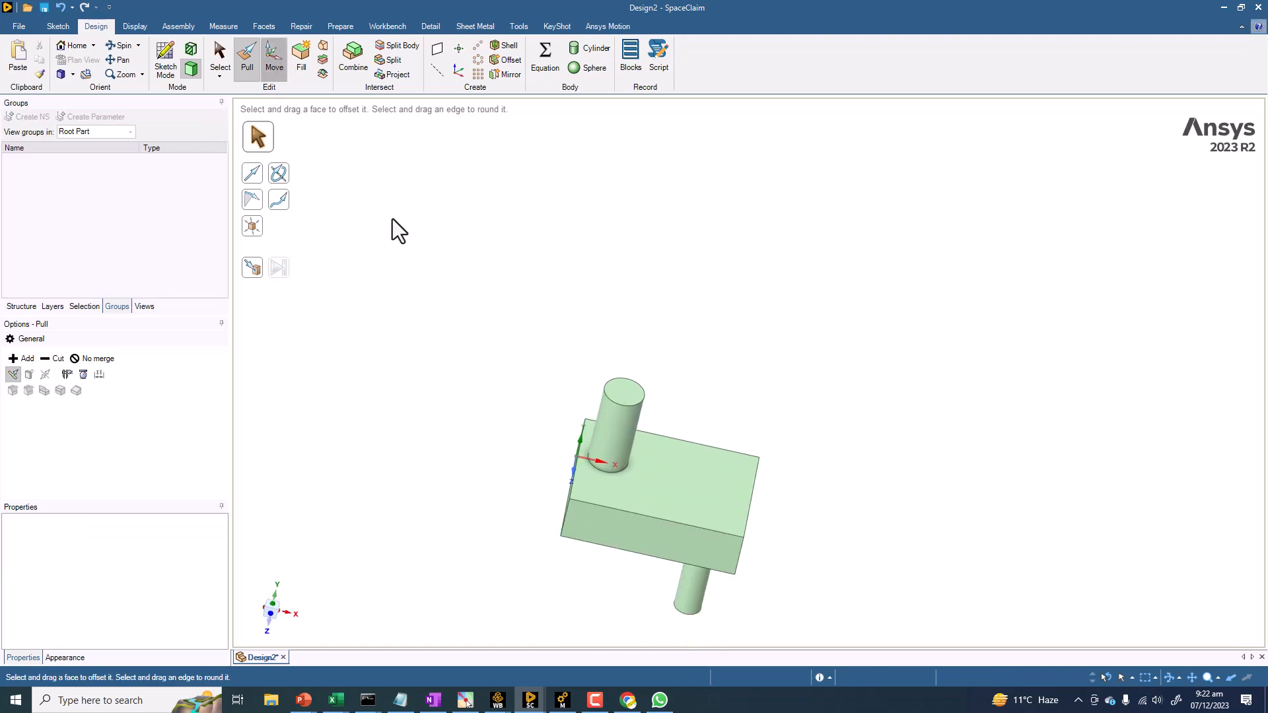
left_click(655, 484)
middle_click_drag(657, 486, 688, 419)
left_click_drag(669, 450, 636, 479)
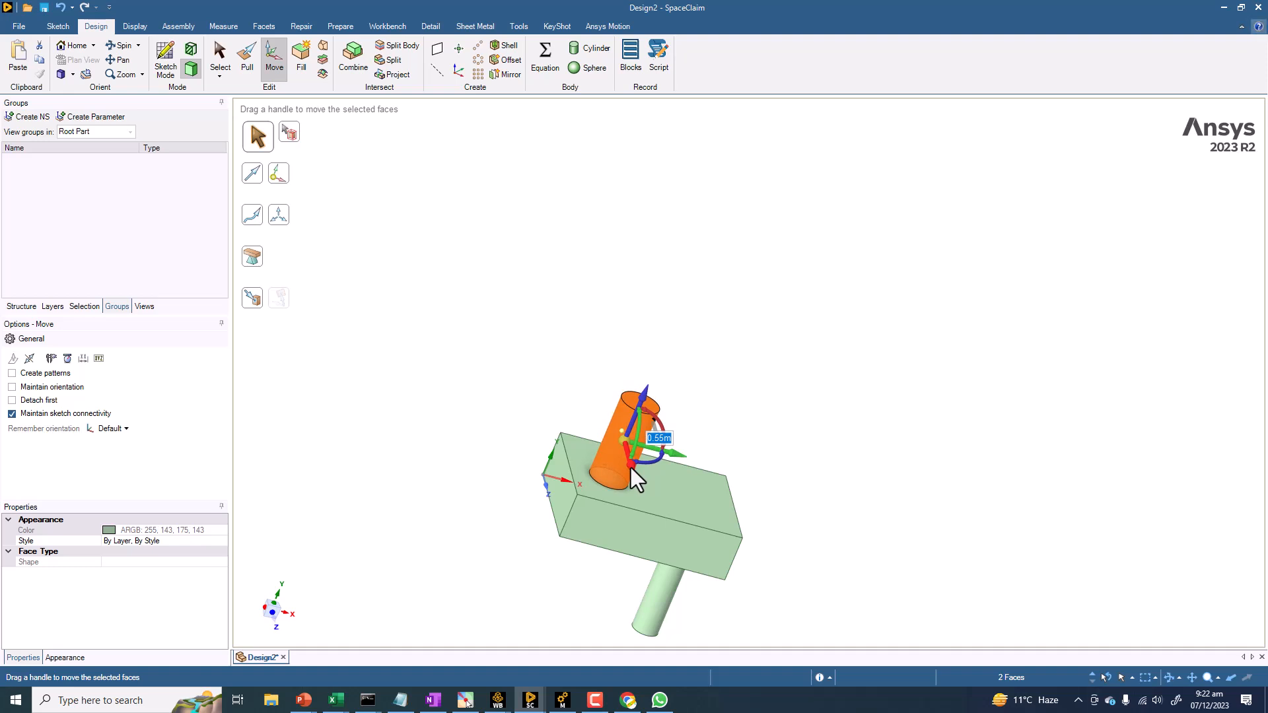
left_click_drag(630, 467, 632, 466)
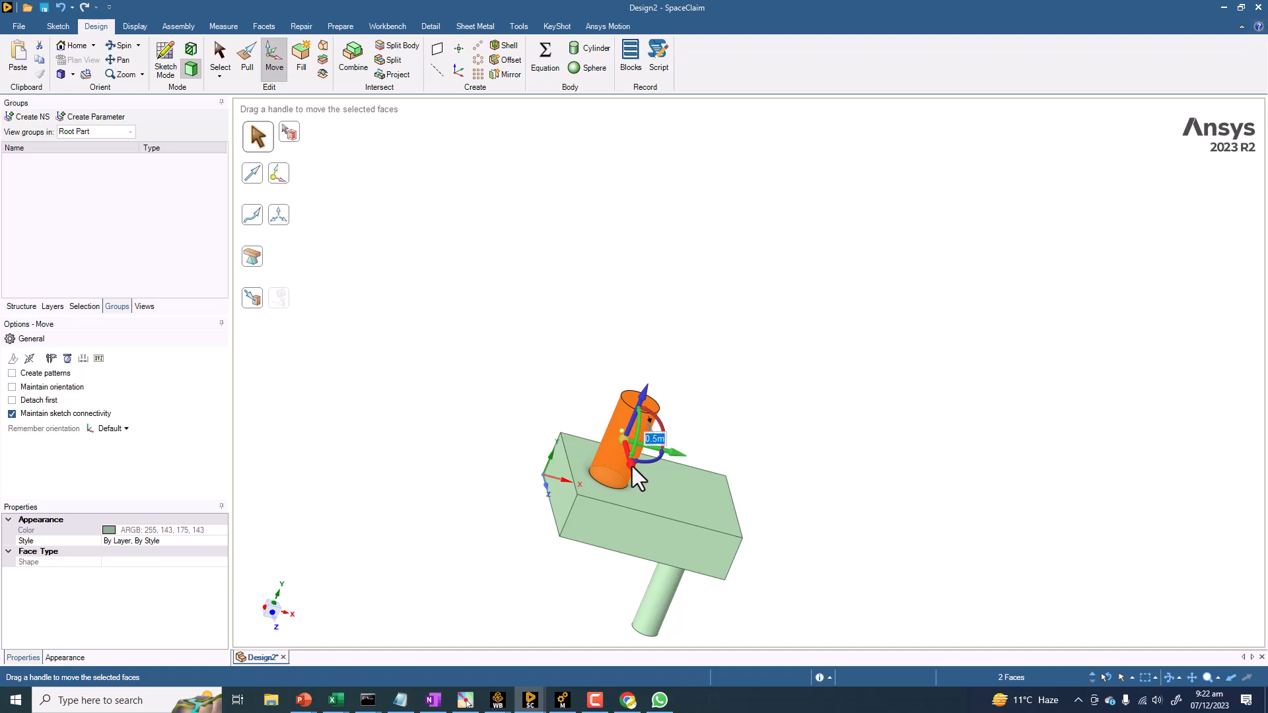
Step: Examine the block and both attached cylinders from above, from the side and from below
left_click(440, 305)
mouse_move(440, 305)
middle_mouse_down()
mouse_move(408, 327)
mouse_move(425, 317)
middle_mouse_up()
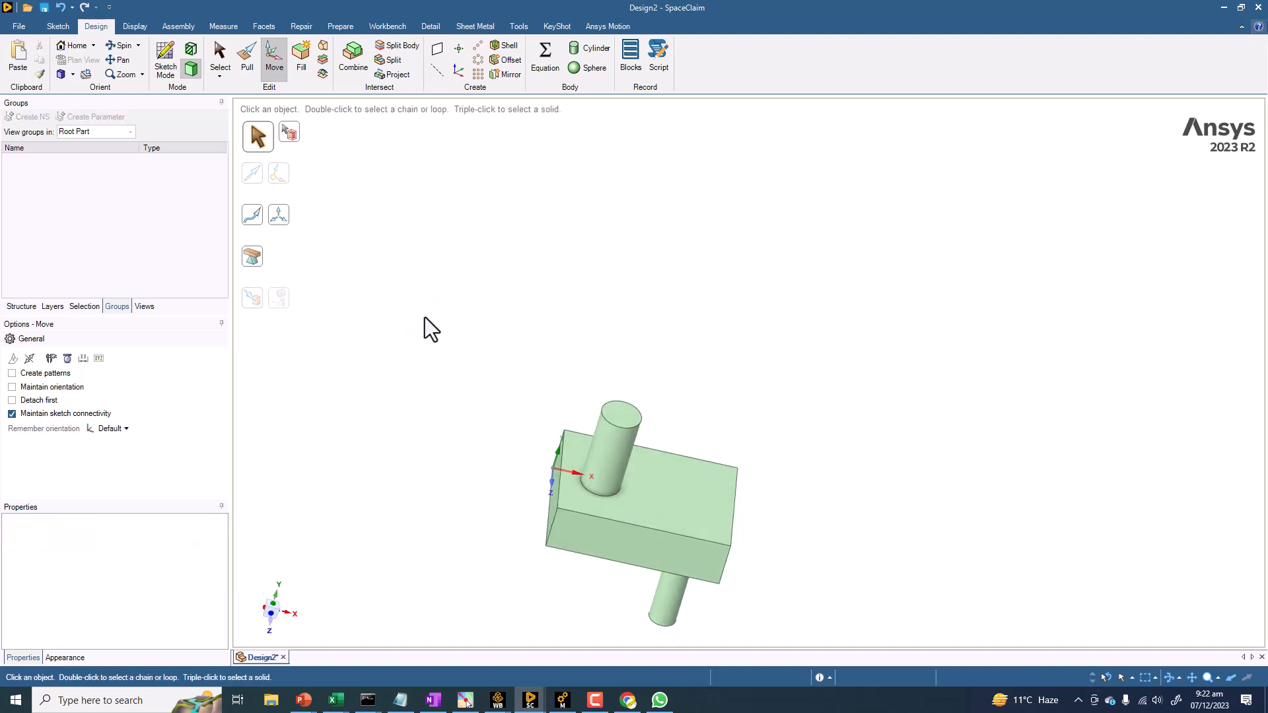
scroll(474, 337, "up", 2)
middle_click_drag(503, 349, 446, 239, "ctrl")
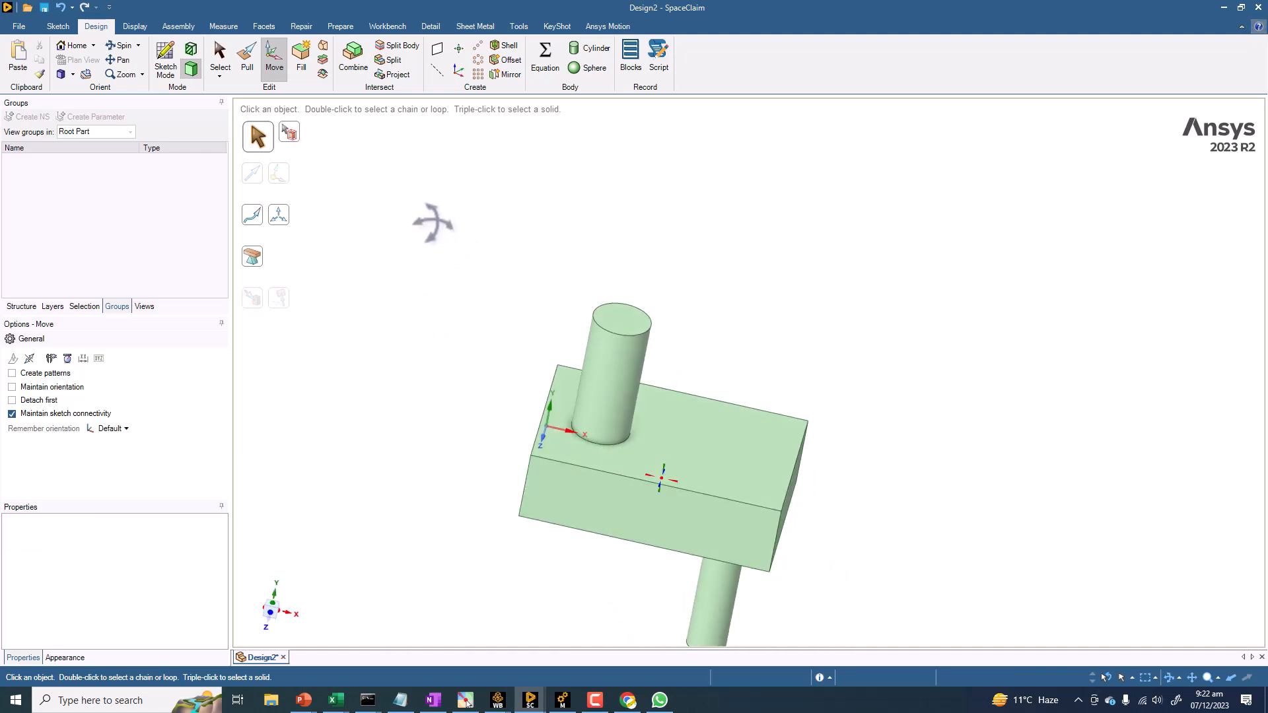
scroll(498, 288, "up", 2)
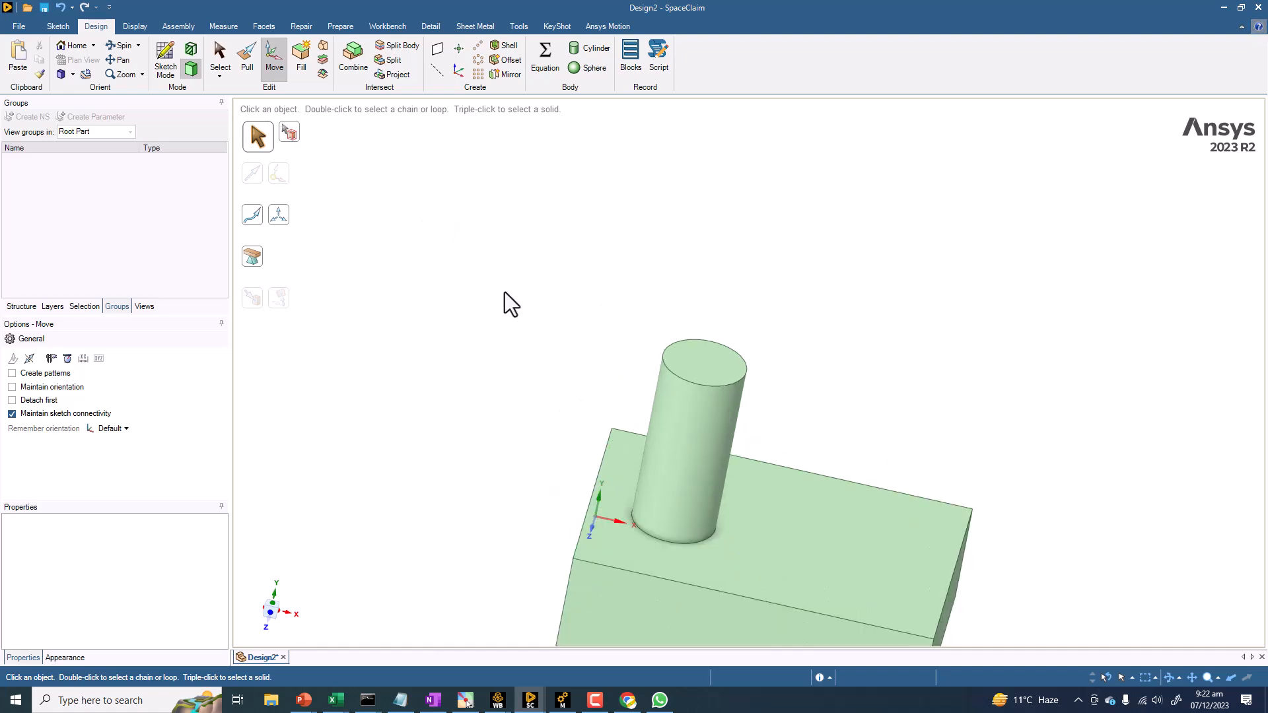
scroll(505, 295, "down", 2)
middle_click_drag(505, 295, 400, 182, "shift")
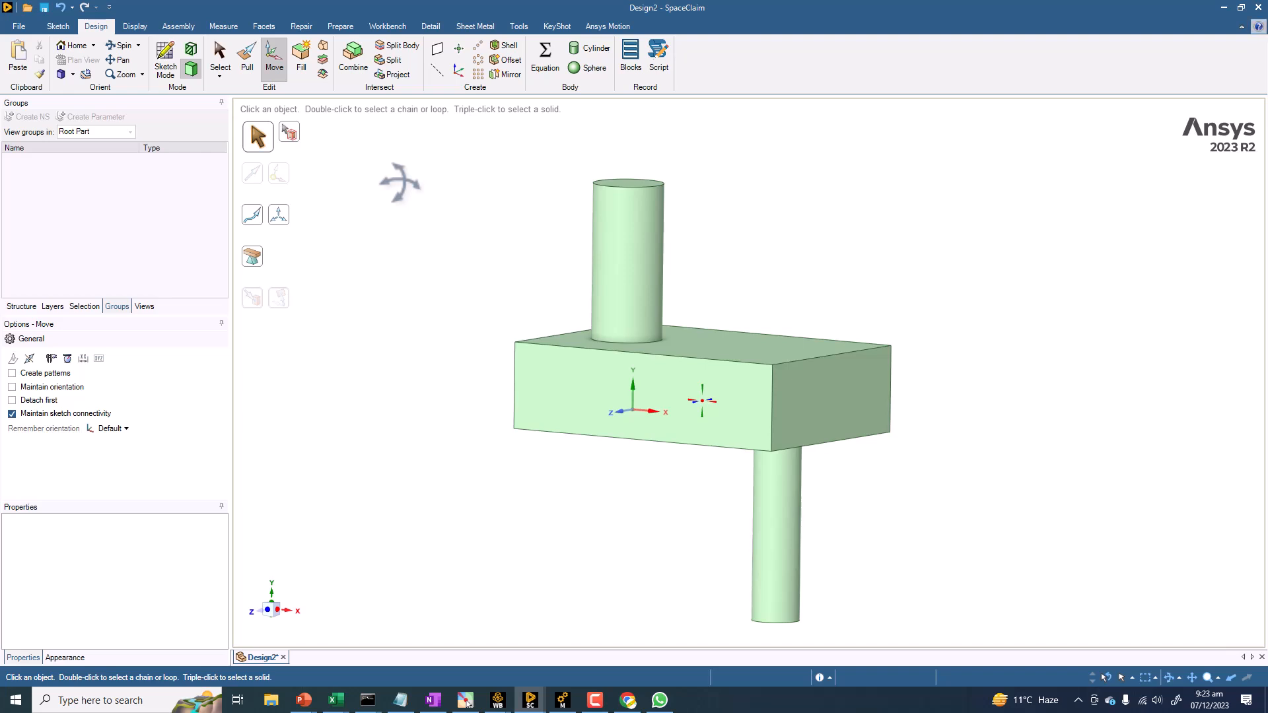
middle_click_drag(400, 183, 501, 142)
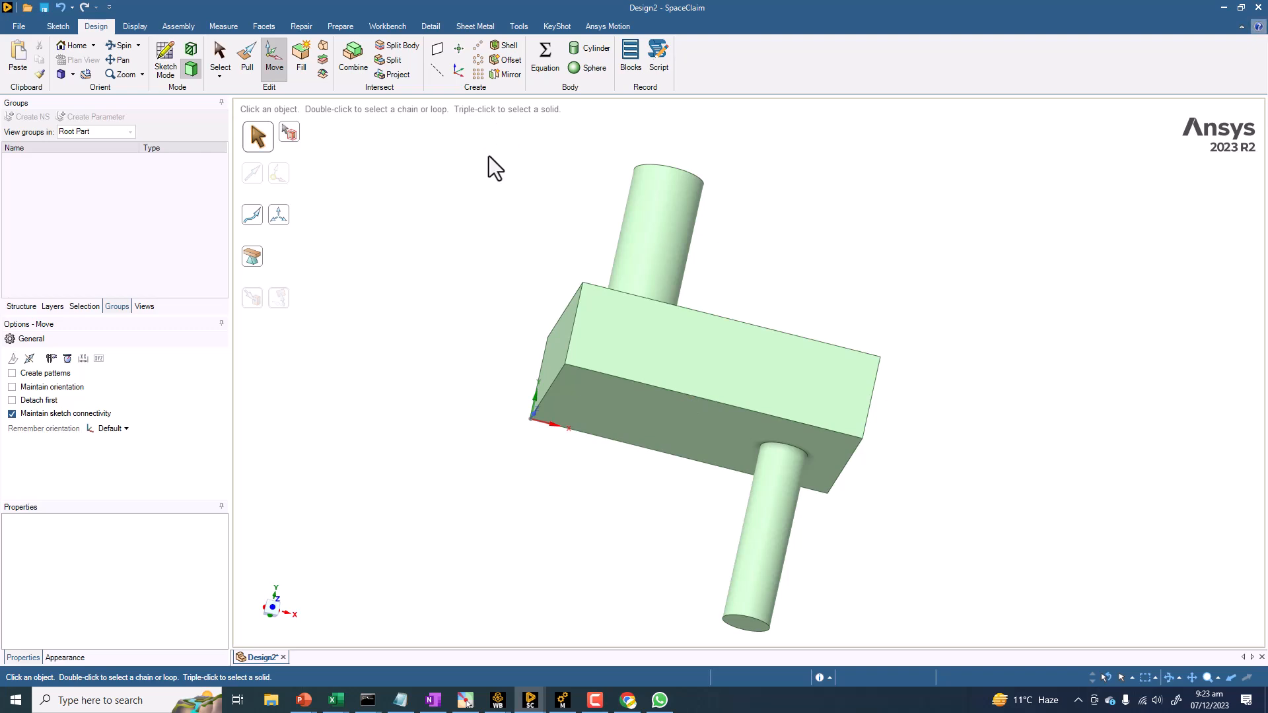
mouse_move(487, 202)
middle_mouse_down()
mouse_move(453, 249)
mouse_move(463, 239)
mouse_move(436, 137)
middle_mouse_up()
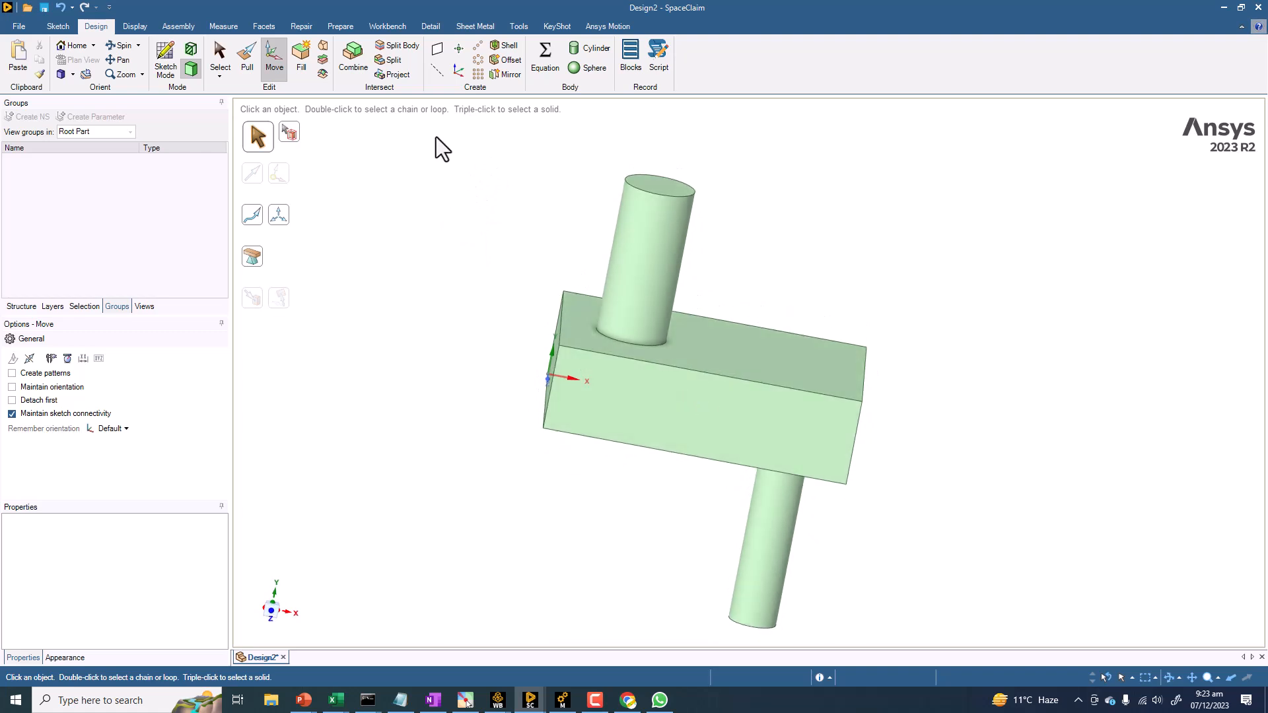
Step: Create one reference plane on the block's upper face and another on its underside
left_click(445, 52)
middle_click_drag(666, 323, 575, 495)
middle_click_drag(361, 400, 390, 157)
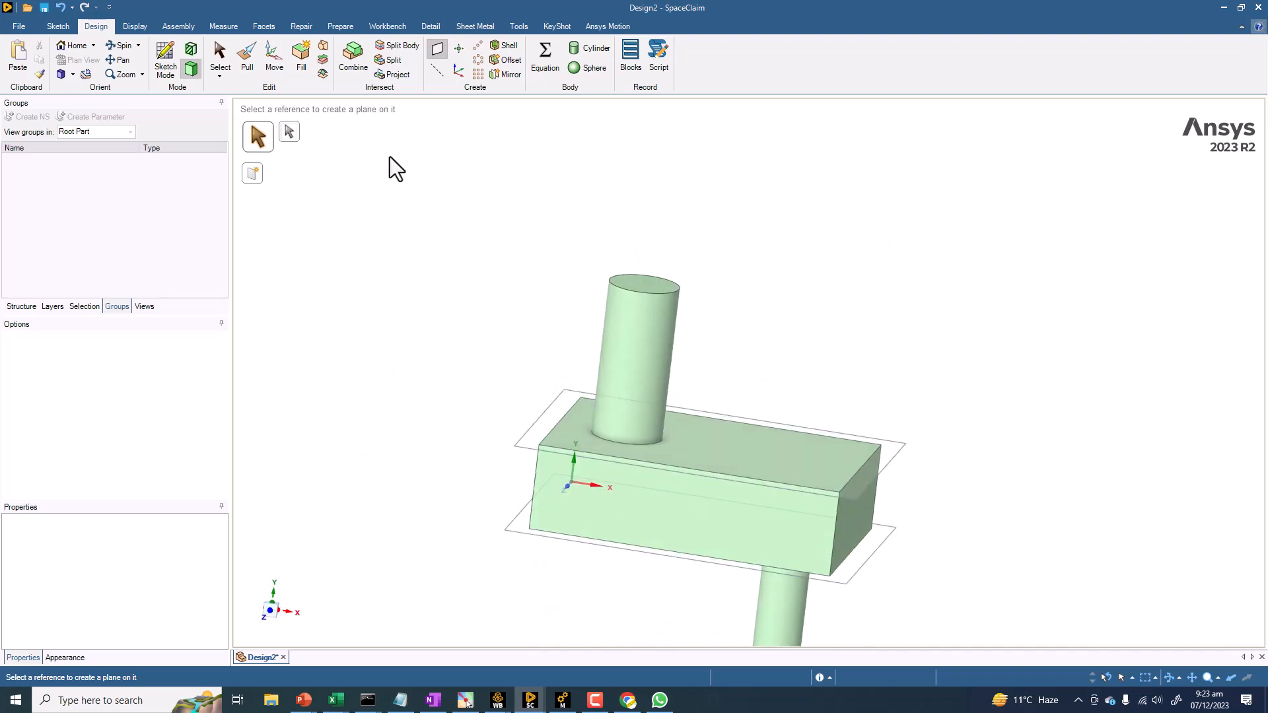
Step: Split the combined solid with the upper reference plane to separate the upper cylinder from the block
left_click(357, 62)
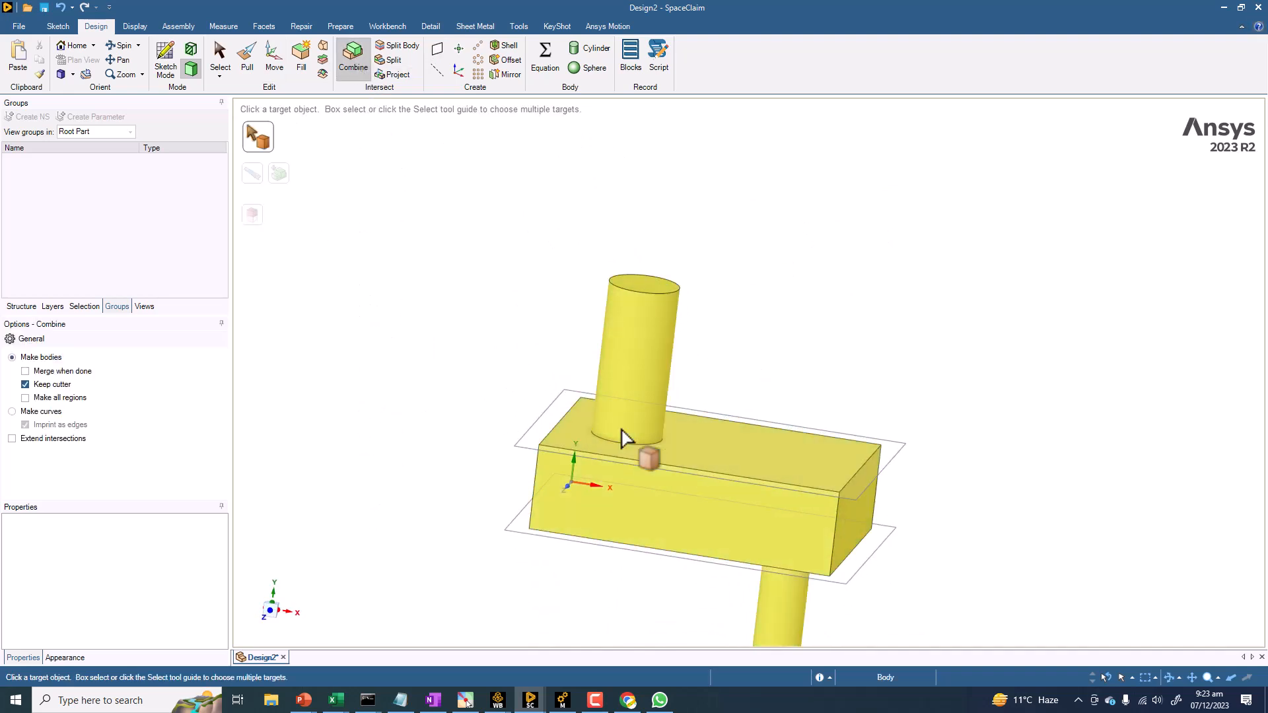
left_click(769, 462)
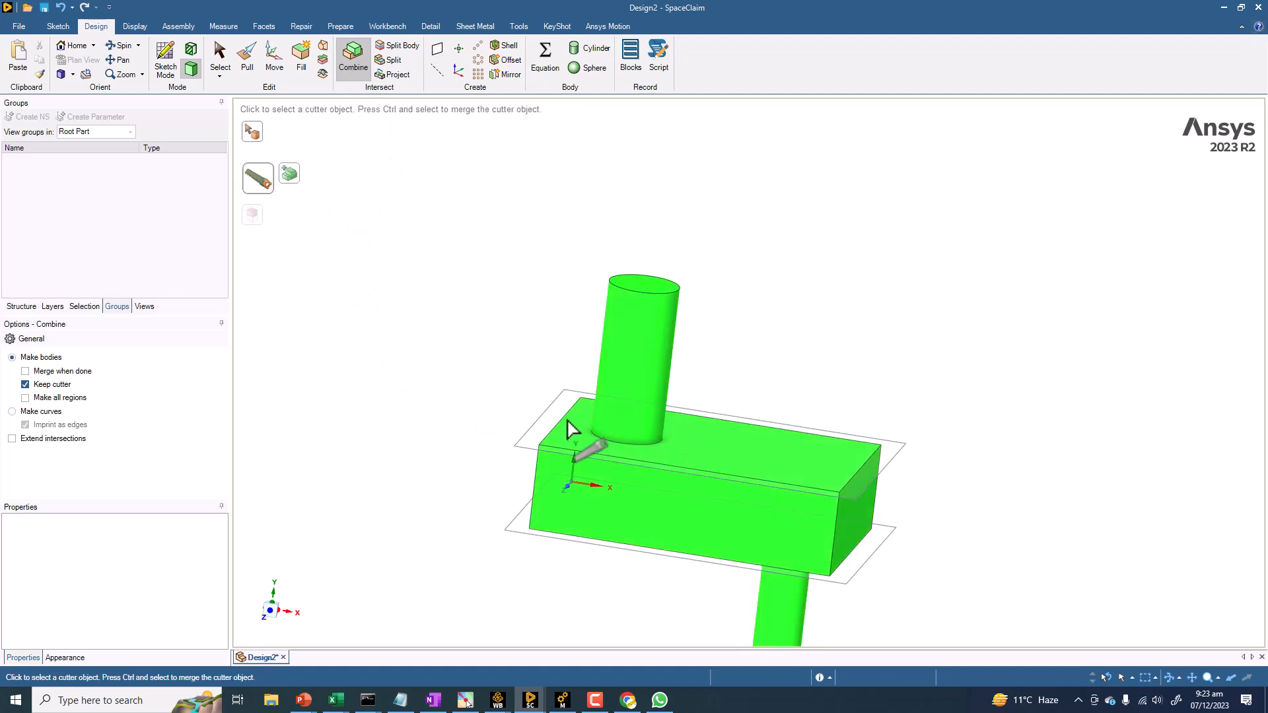
left_click(546, 423)
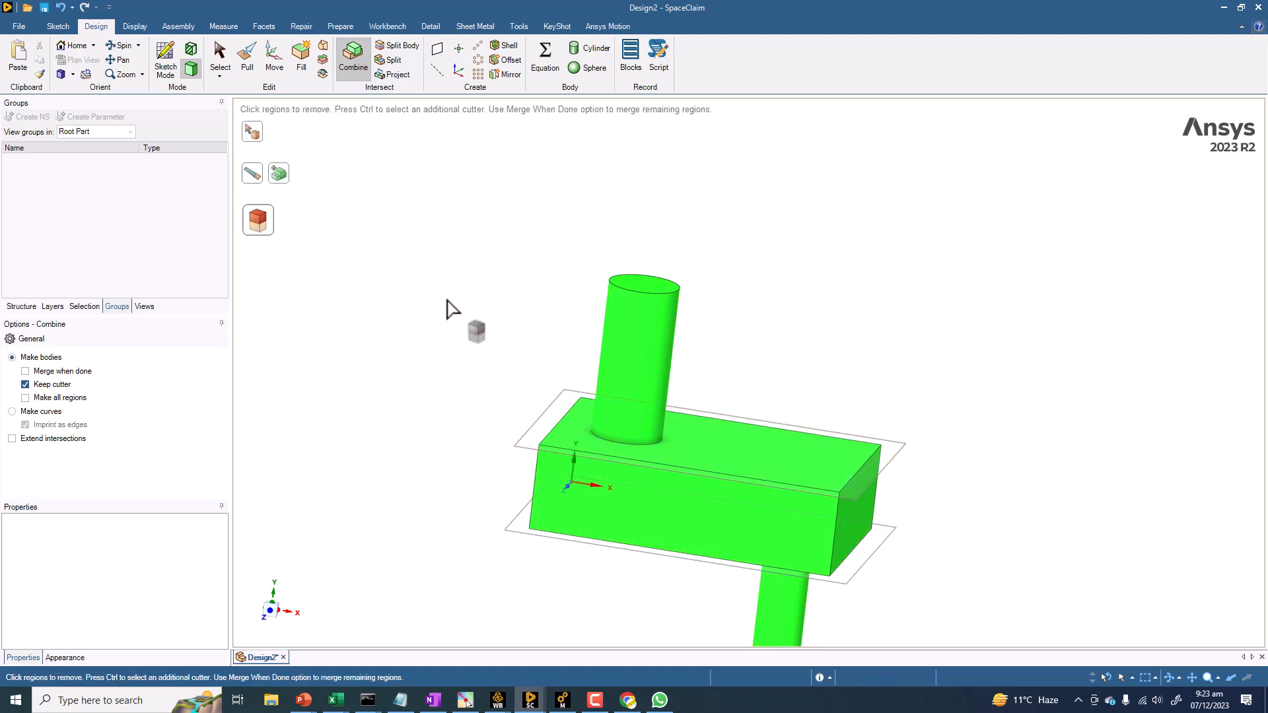
left_click(444, 251)
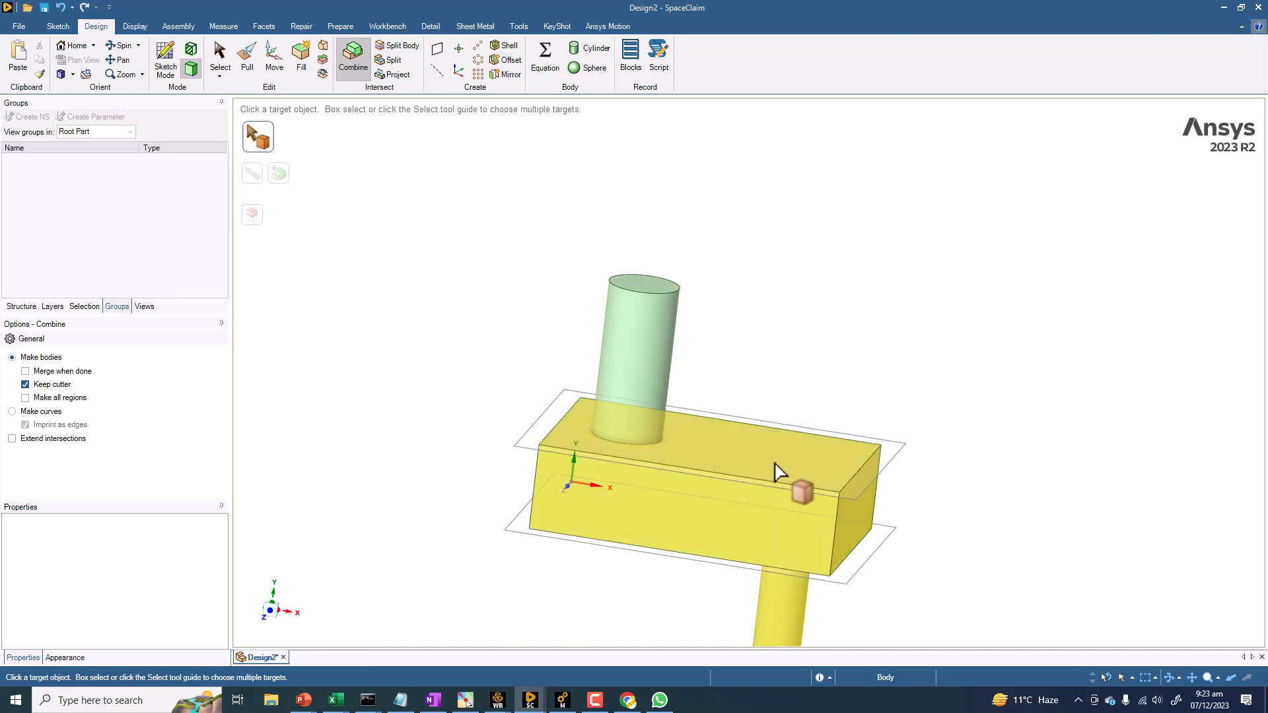
Step: Split the block with the lower reference plane to separate the cylinder on its underside
middle_click_drag(419, 407, 604, 452)
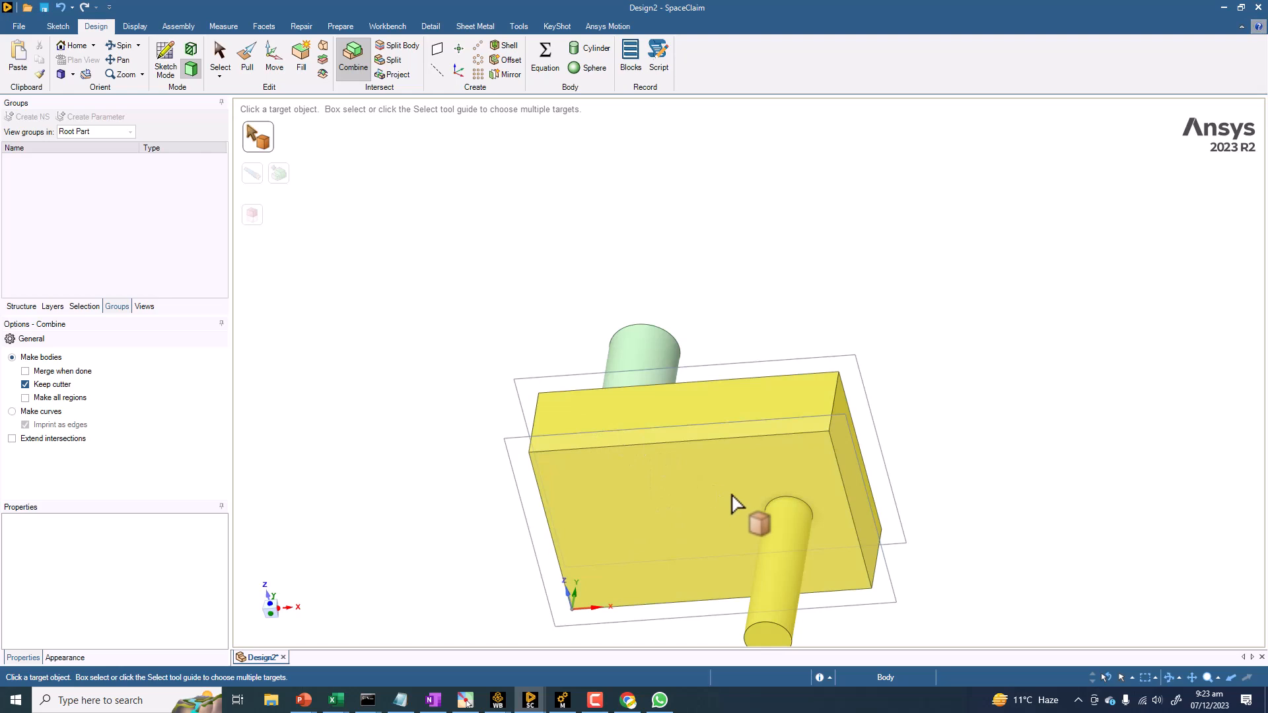
left_click(621, 505)
left_click(515, 473)
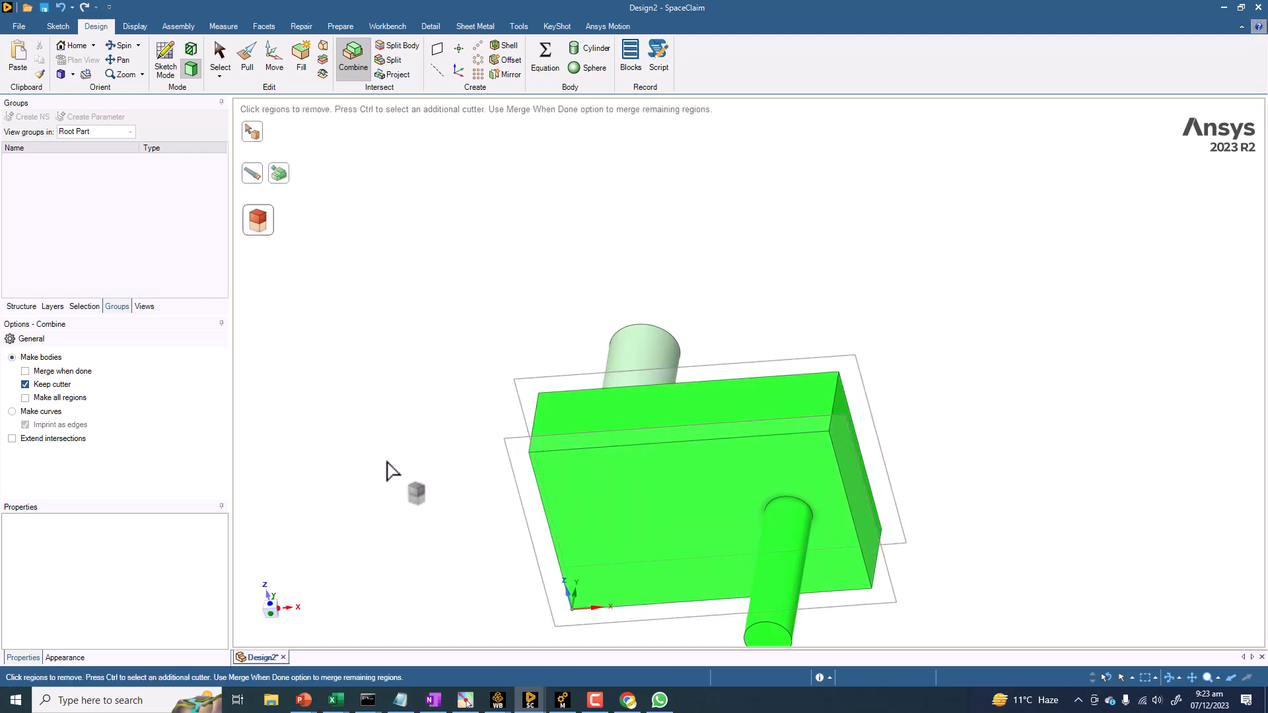
scroll(375, 418, "down", 2)
middle_click_drag(375, 418, 495, 357)
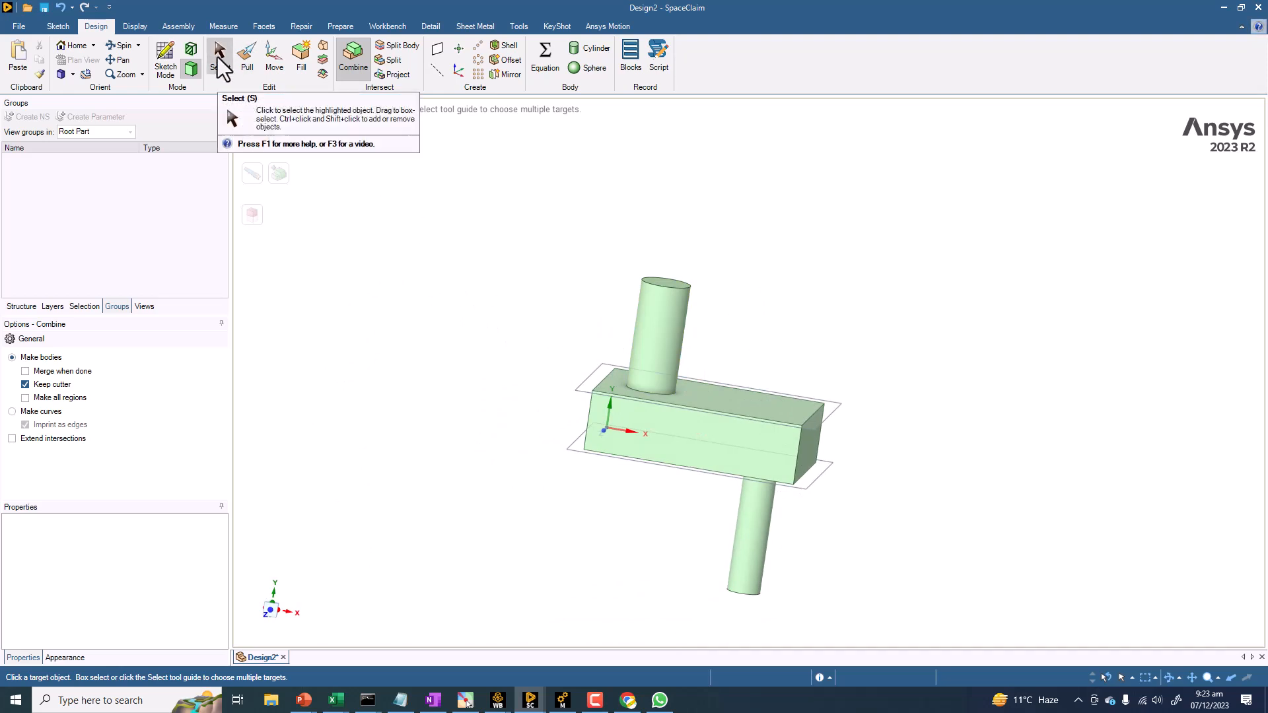
Step: Display the model structure and hide the block's body, Solid
left_click(220, 59)
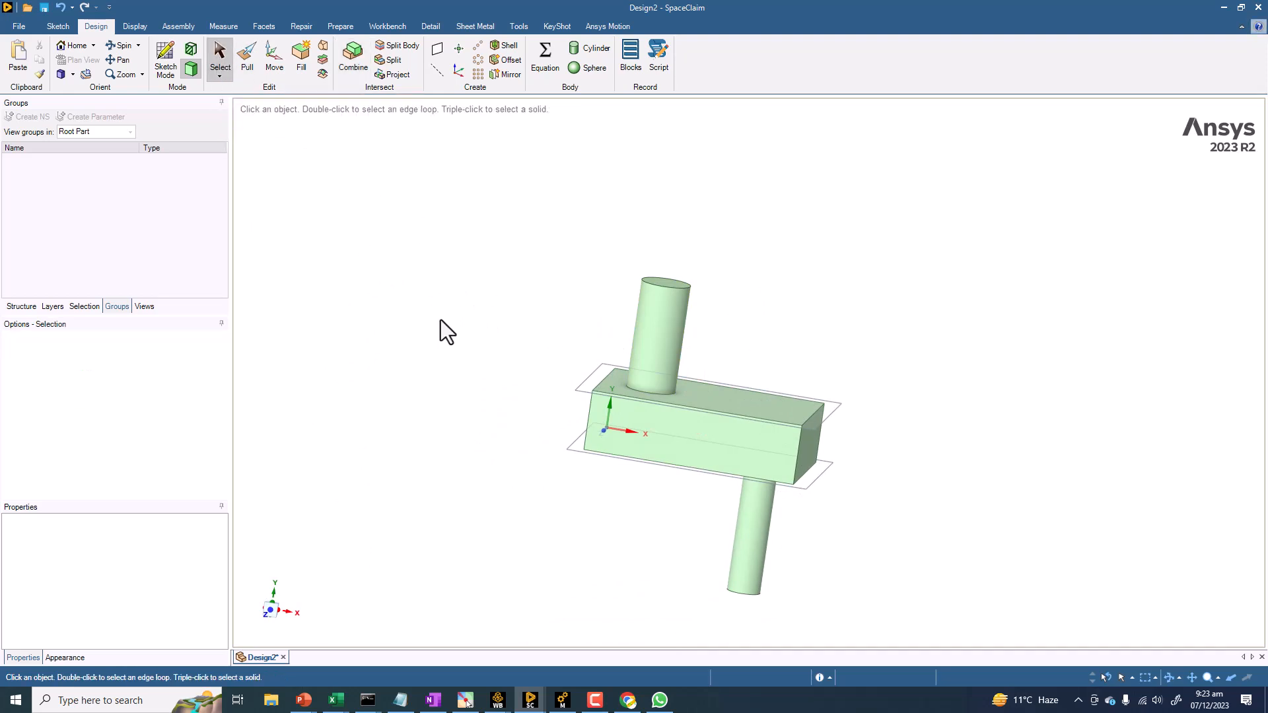
scroll(463, 328, "up", 3)
middle_click_drag(546, 385, 386, 301, "ctrl")
left_click(629, 387)
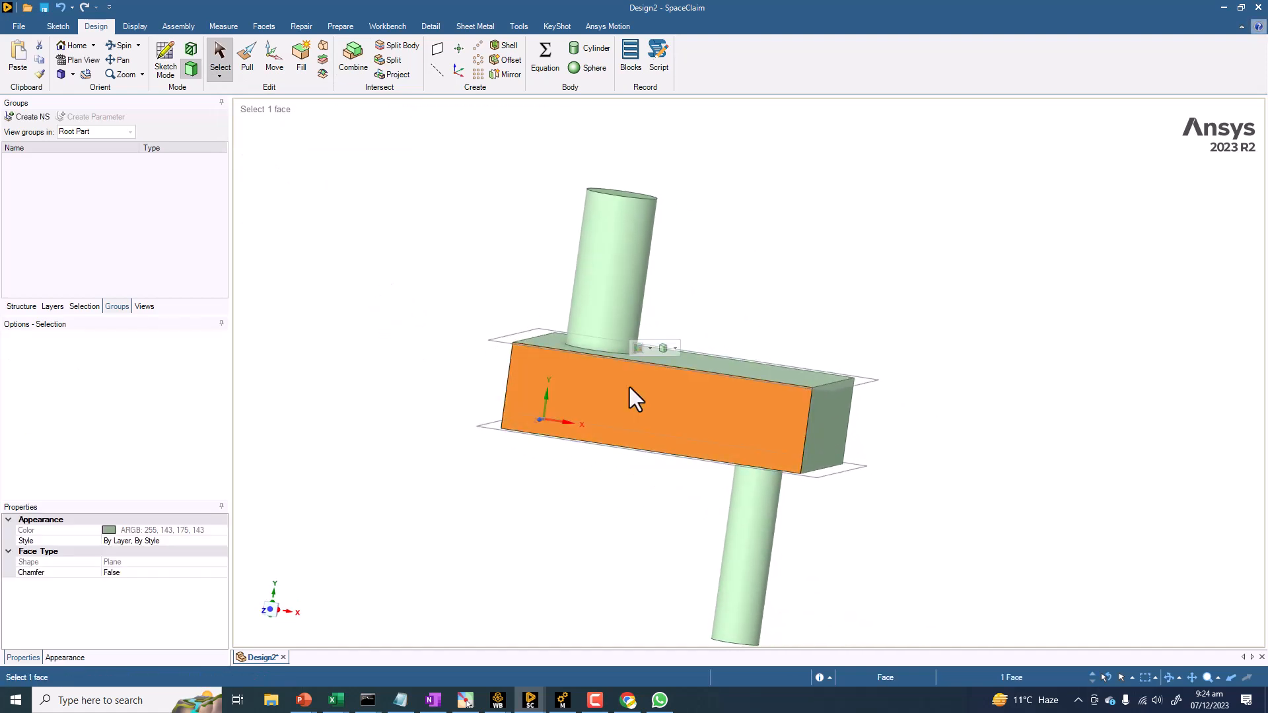
left_click(20, 307)
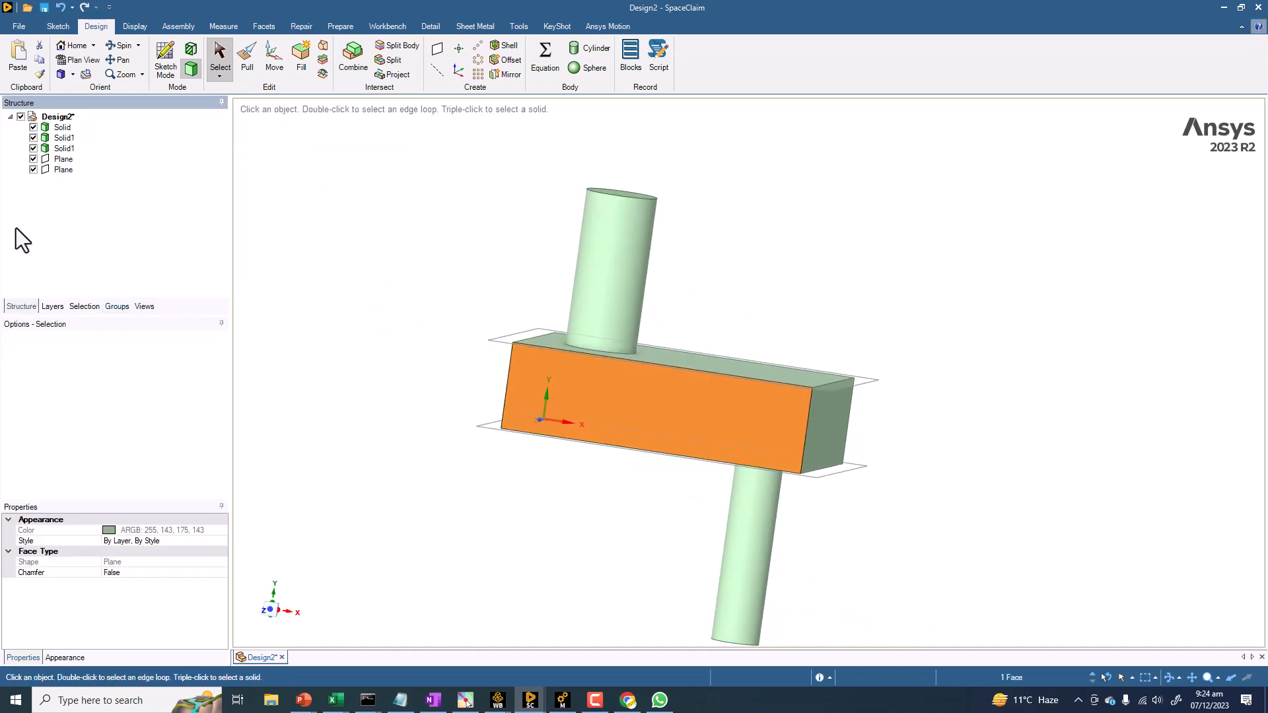
left_click(33, 127)
middle_click_drag(417, 218, 418, 199)
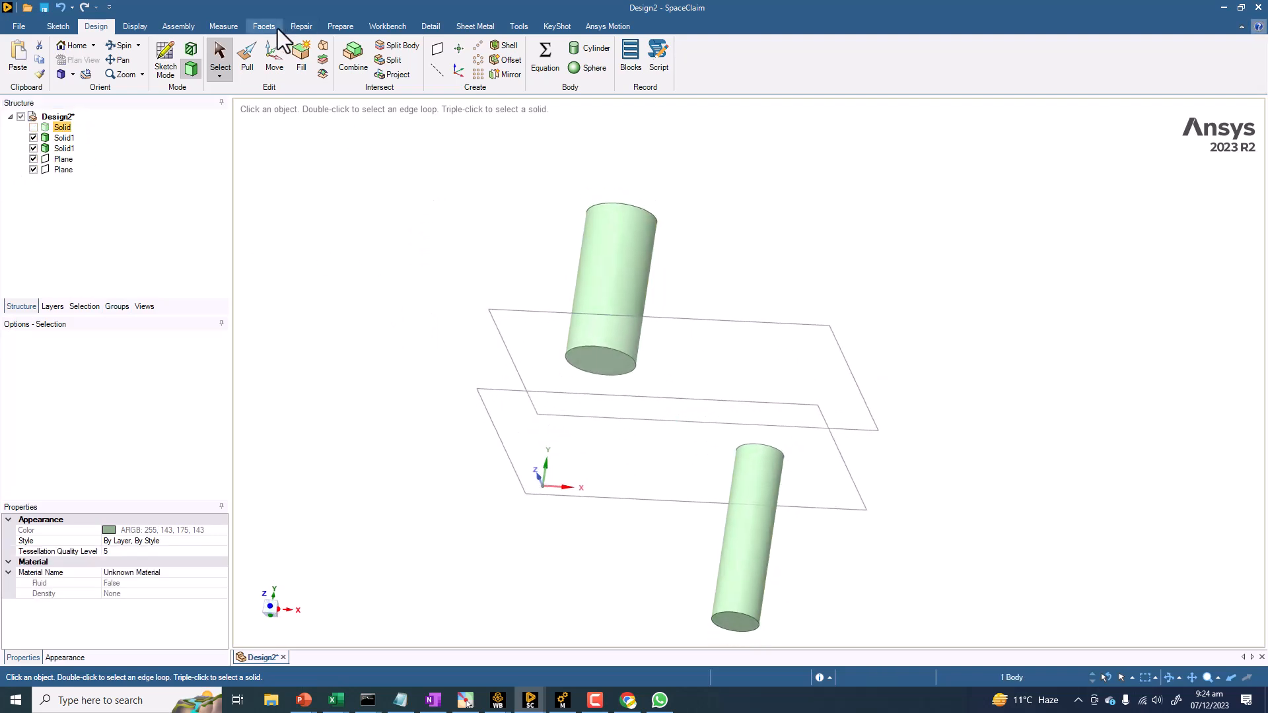
Step: Extend the upper cylinder's lower face up to the lower reference plane with the No merge option
left_click(247, 56)
left_click(598, 370)
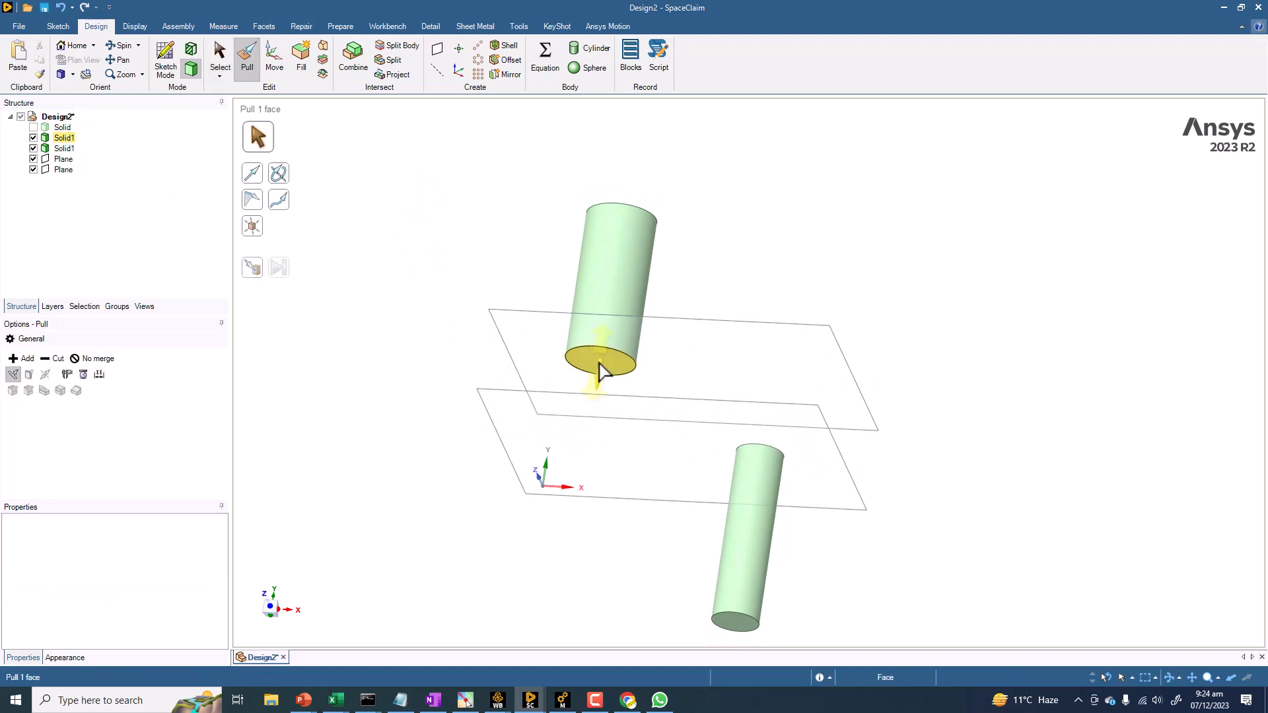
left_click(599, 364)
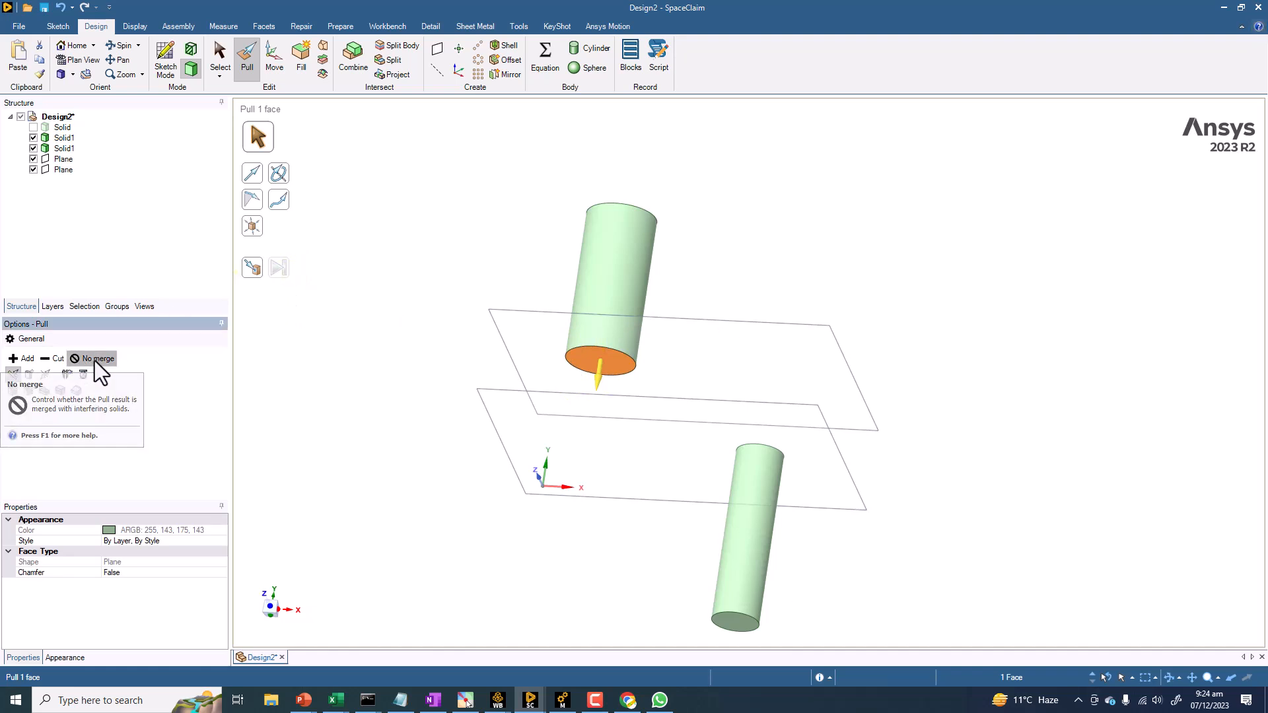
left_click(255, 271)
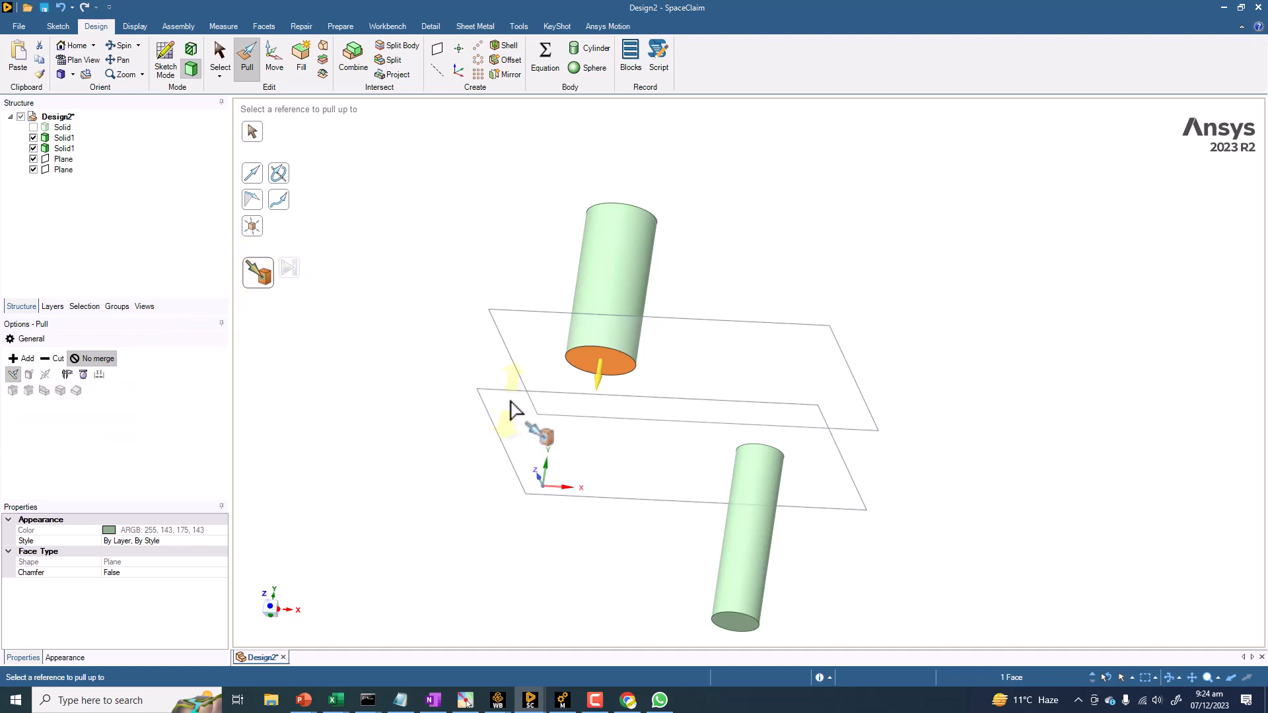
middle_click_drag(379, 374, 374, 422)
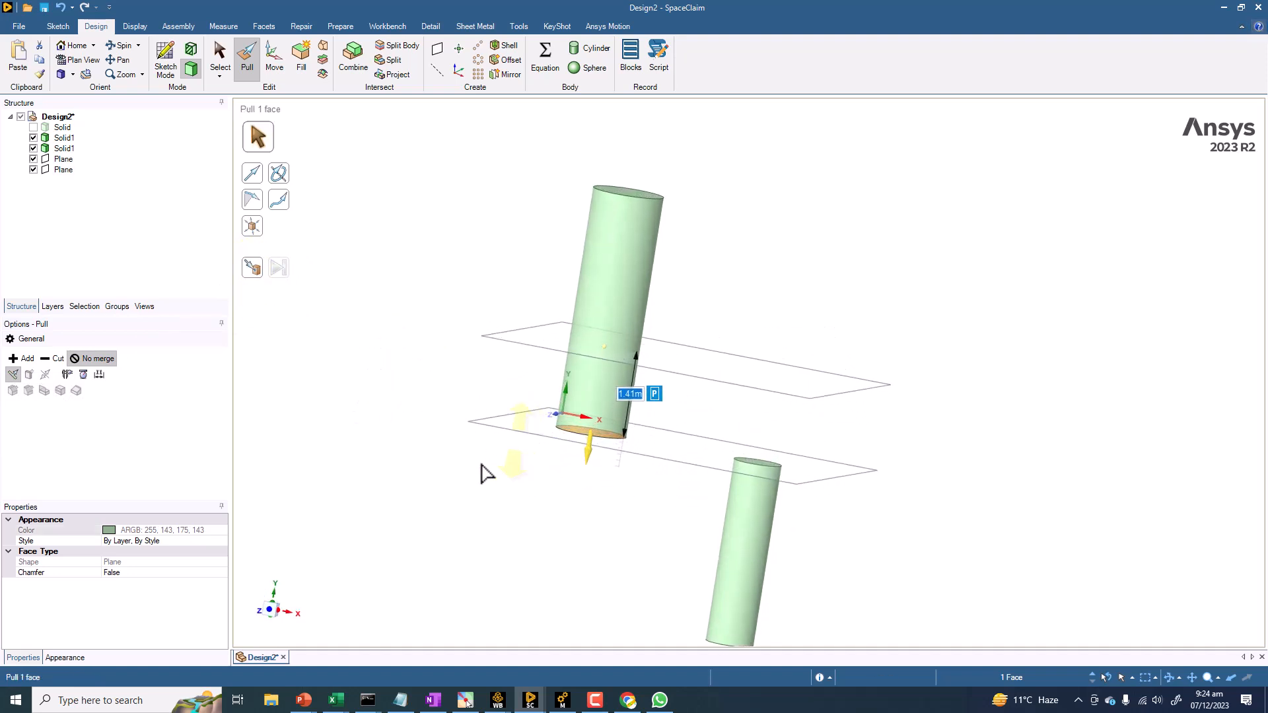
key("Escape")
Step: Extend the lower cylinder's upper face up to the upper reference plane, keeping No merge active
left_click(762, 466)
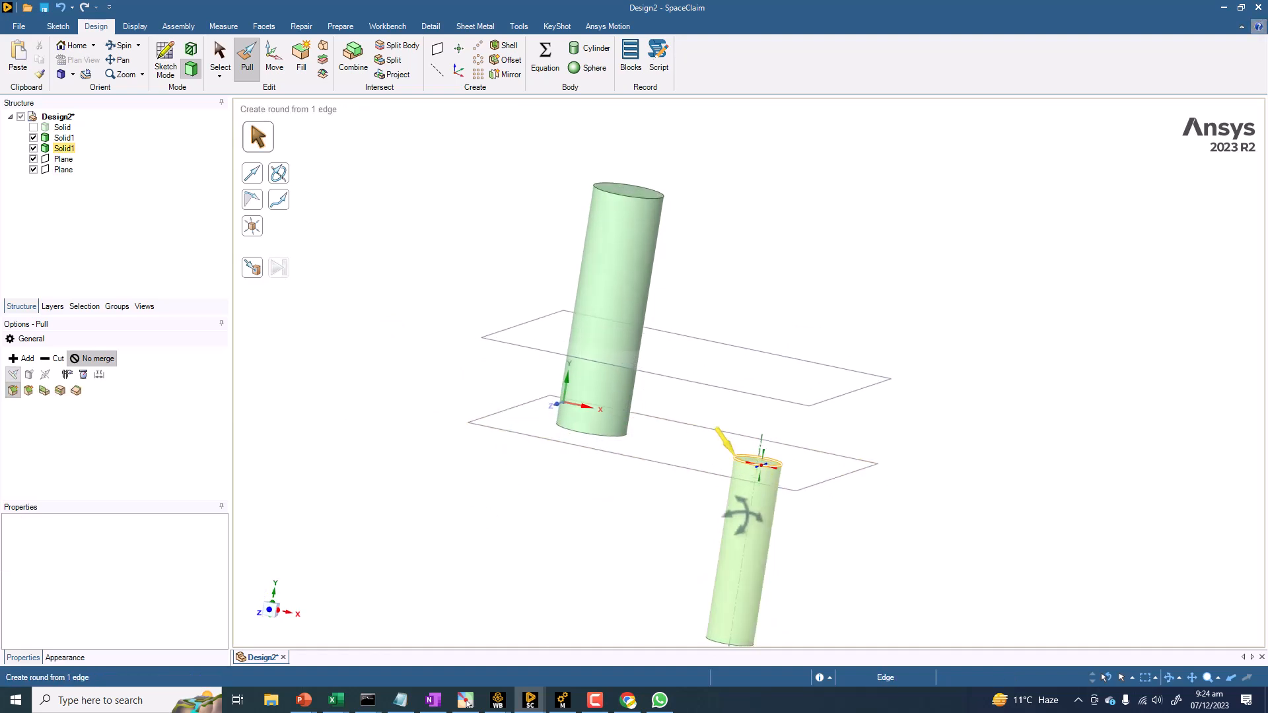
middle_click_drag(743, 515, 756, 462)
left_click(759, 455)
middle_click_drag(554, 452, 526, 405)
left_click(258, 269)
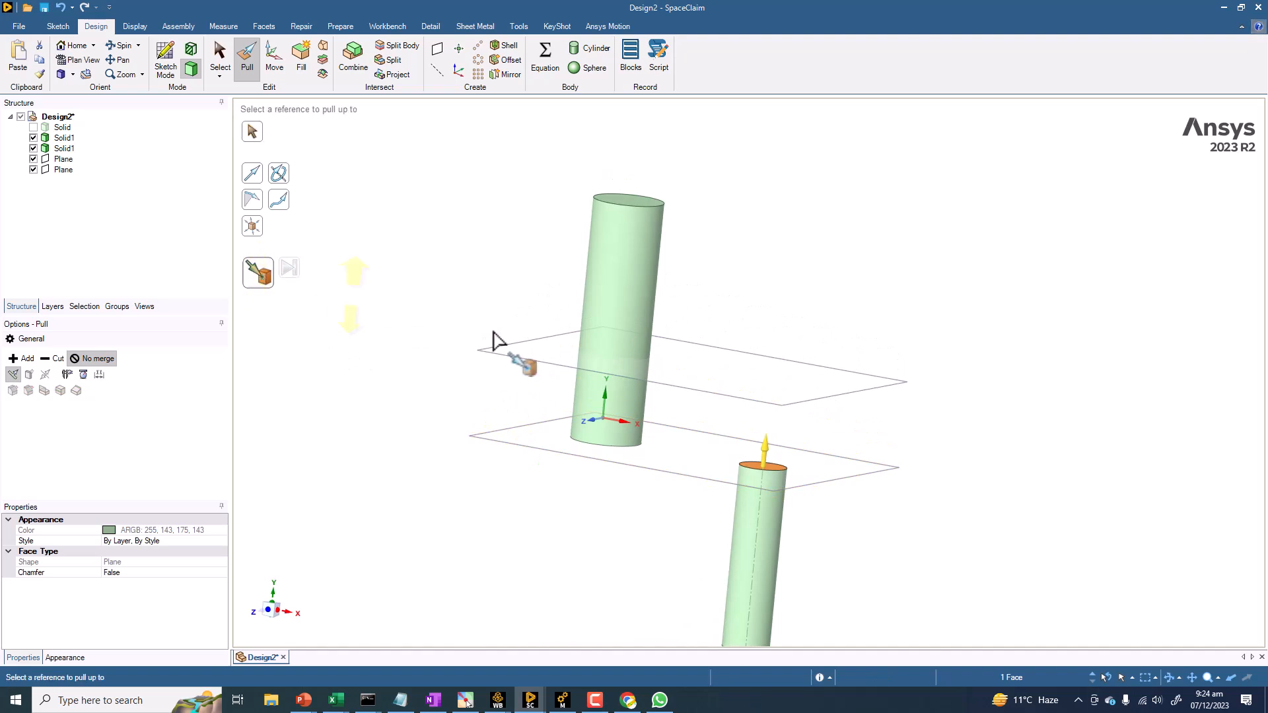
left_click(752, 400)
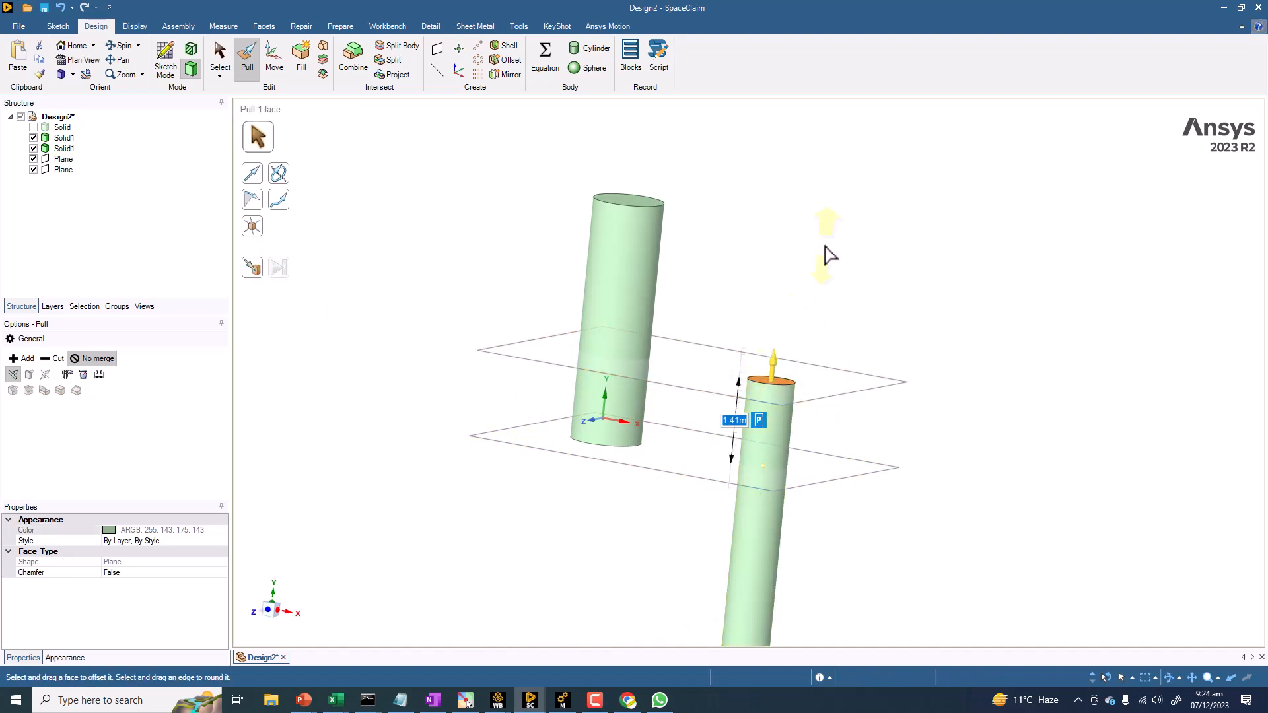
left_click(824, 248)
Step: Split the larger cylinder at the upper reference plane with the Combine tool
scroll(821, 249, "down", 4)
middle_click_drag(820, 251, 423, 116)
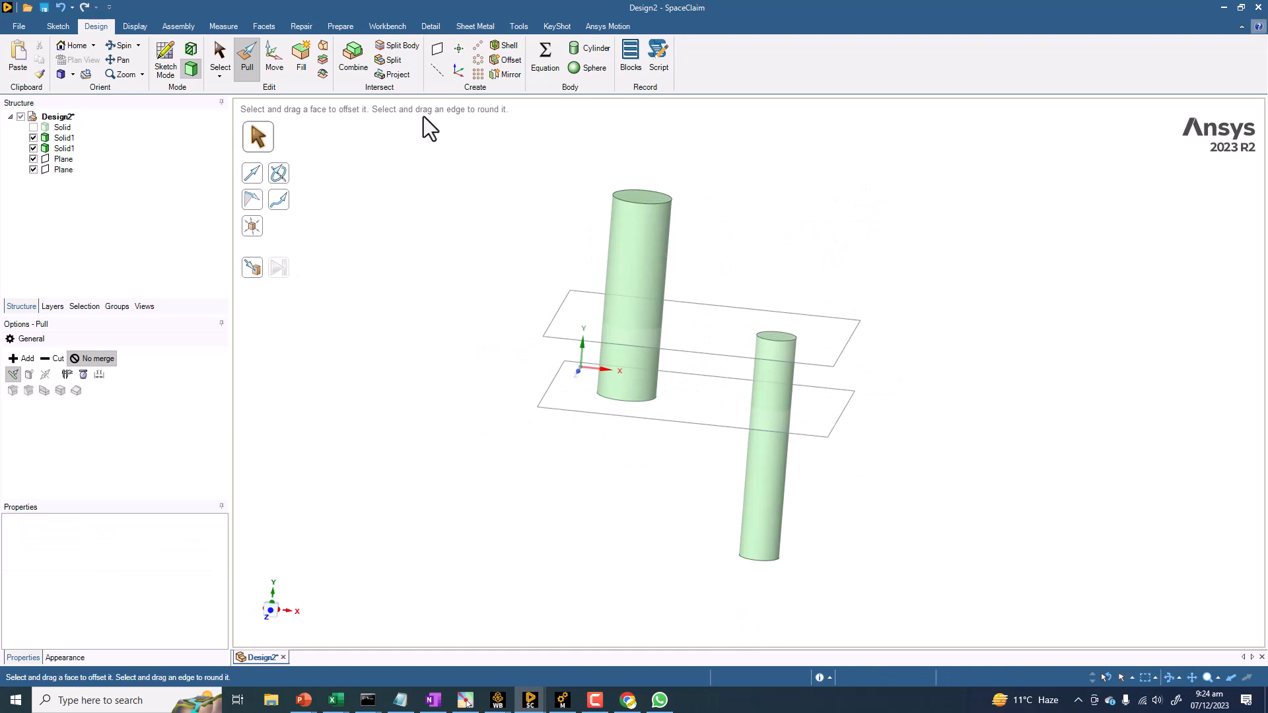
left_click(352, 66)
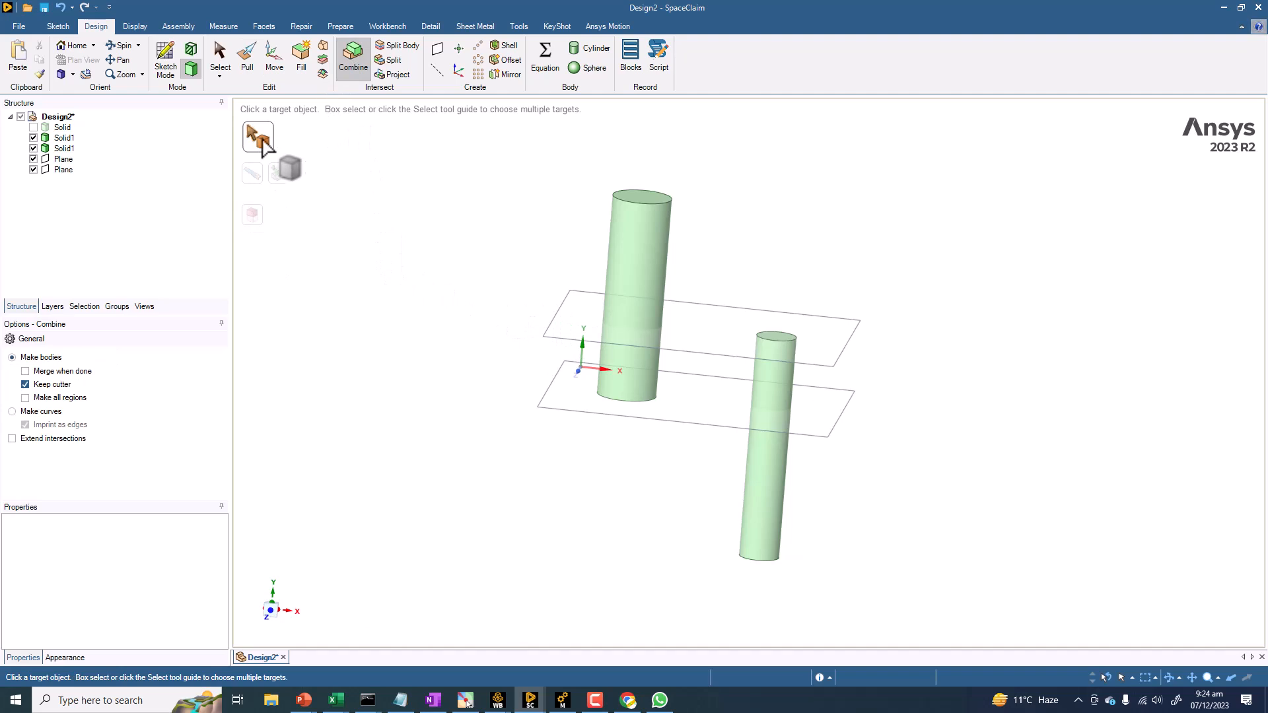
left_click(648, 267)
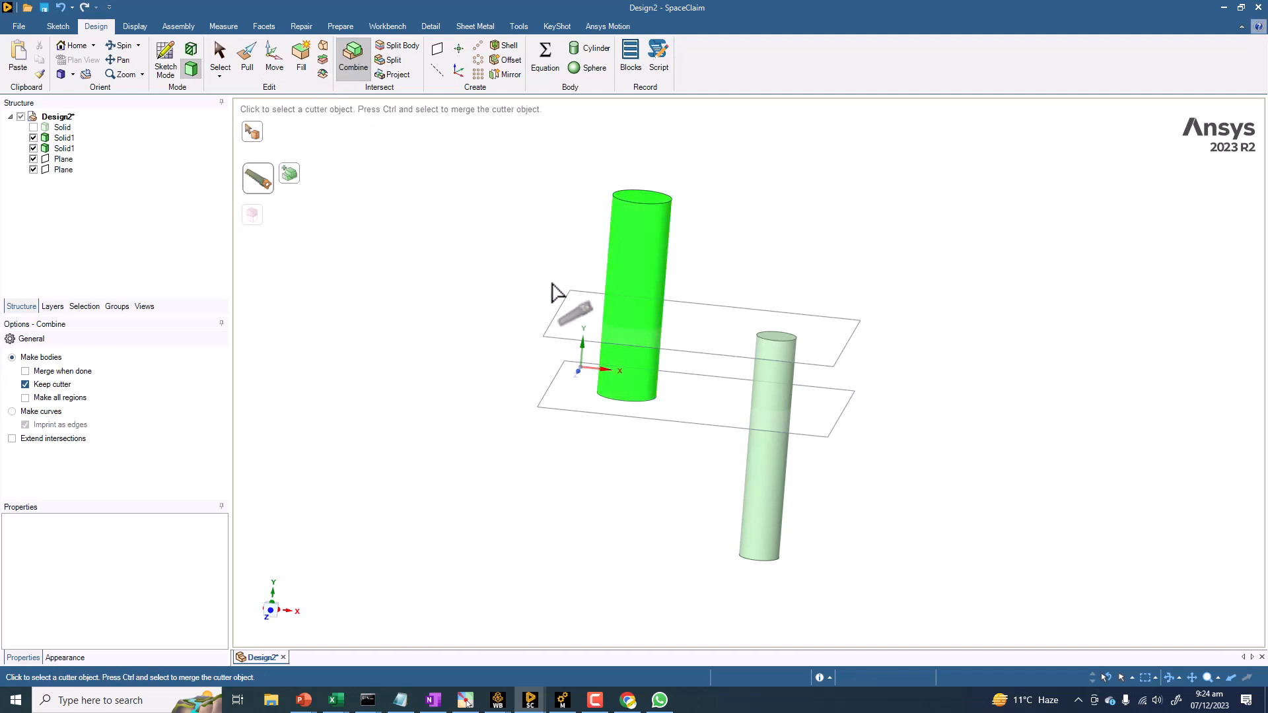
left_click(563, 336)
left_click(434, 283)
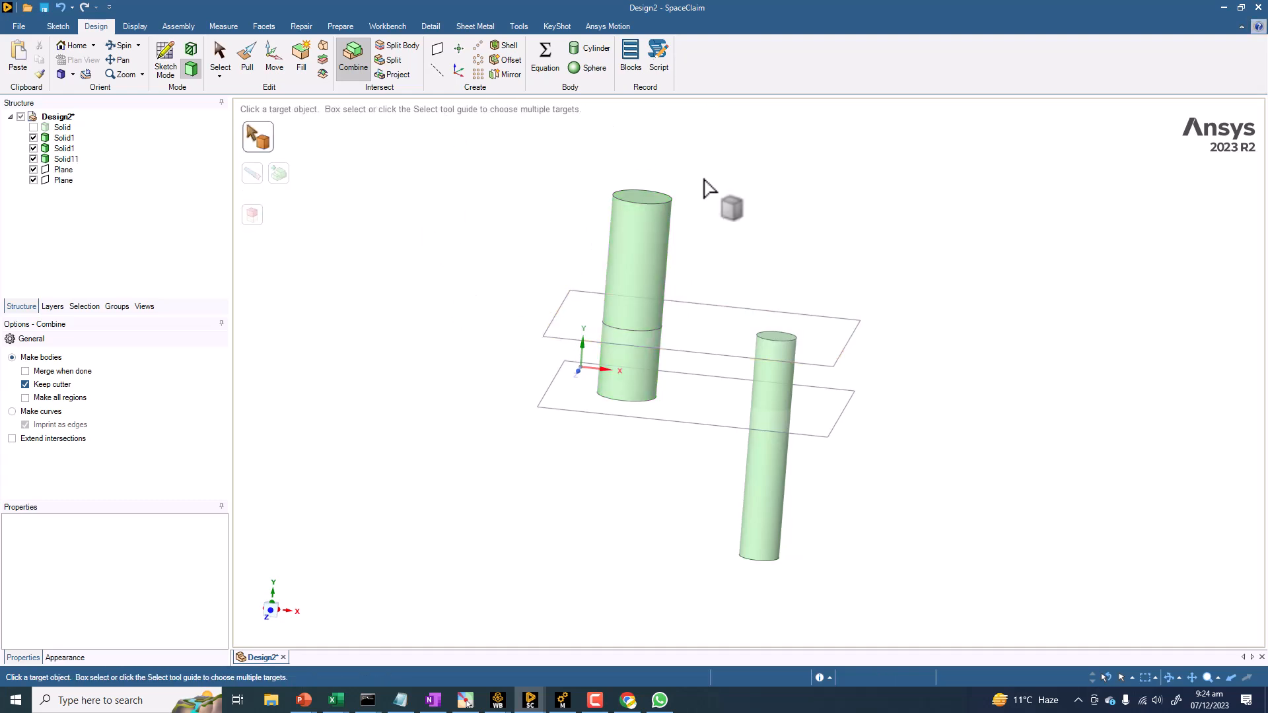
Step: Split the smaller cylinder at the lower reference plane
left_click(784, 357)
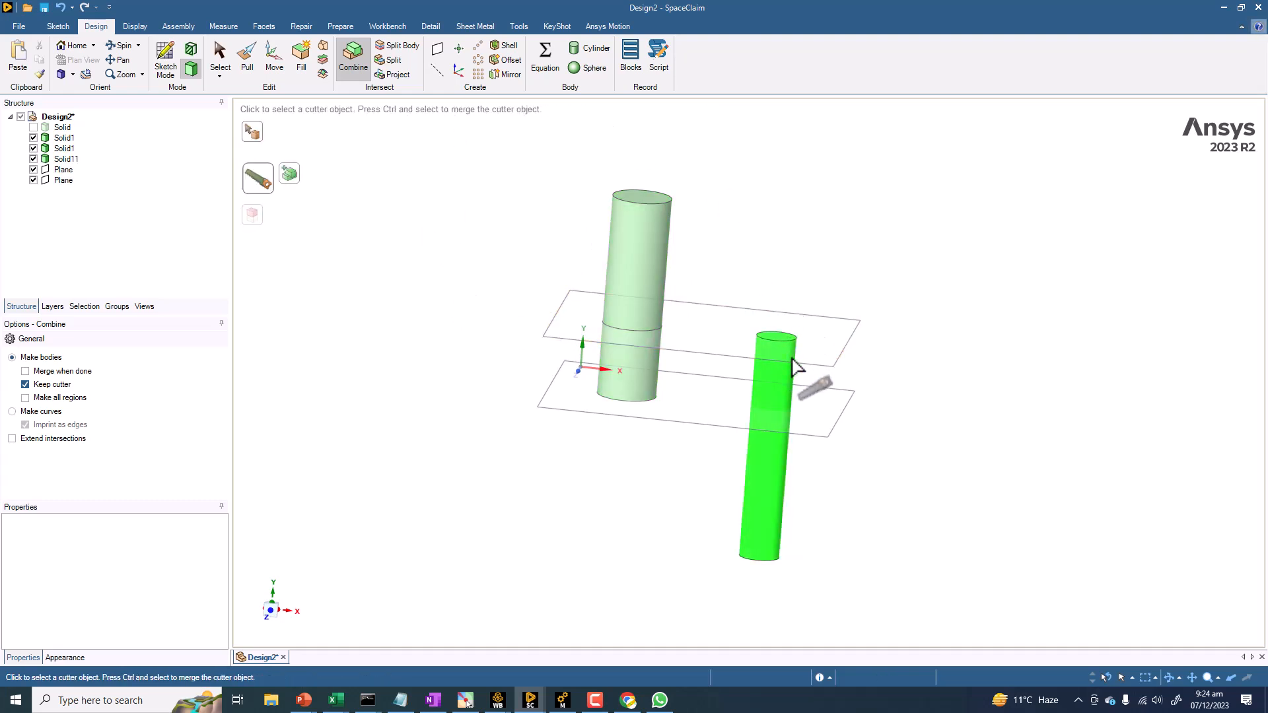
left_click(840, 434)
left_click(977, 250)
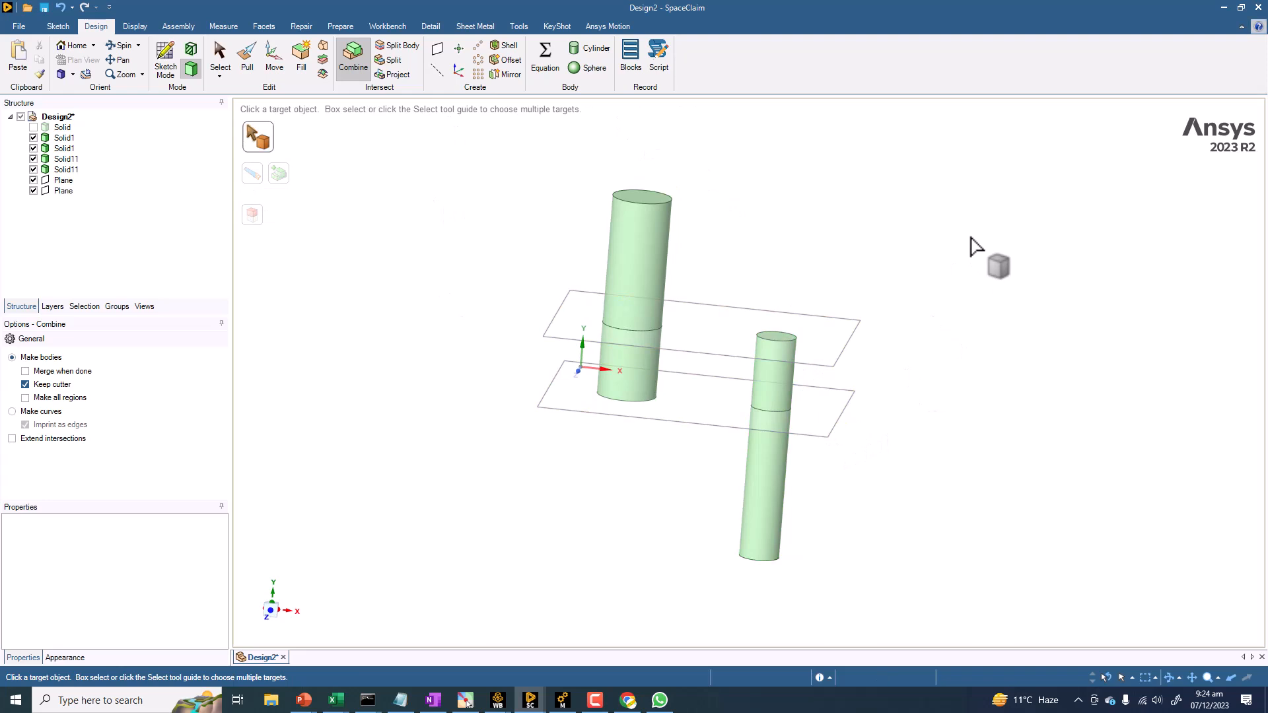
Step: Show the block's body again and hide the two outer cylinder segments, both named Solid11
left_click(33, 128)
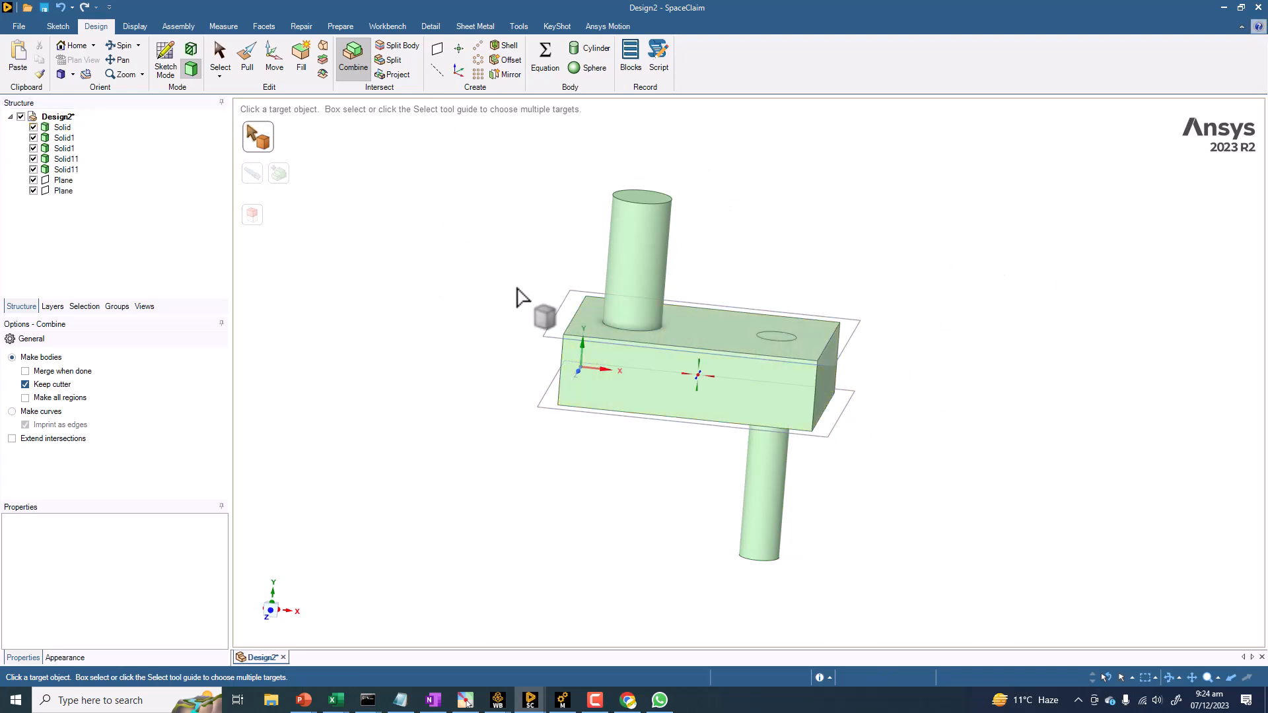
left_click(33, 159)
left_click(32, 169)
middle_click_drag(383, 197, 396, 271)
scroll(662, 269, "up", 4)
Step: Check the cylinder segments embedded in the block by hiding the smaller one and showing it again
left_click(629, 343)
middle_click_drag(540, 303, 519, 258, "ctrl")
key("Escape")
left_click(33, 149)
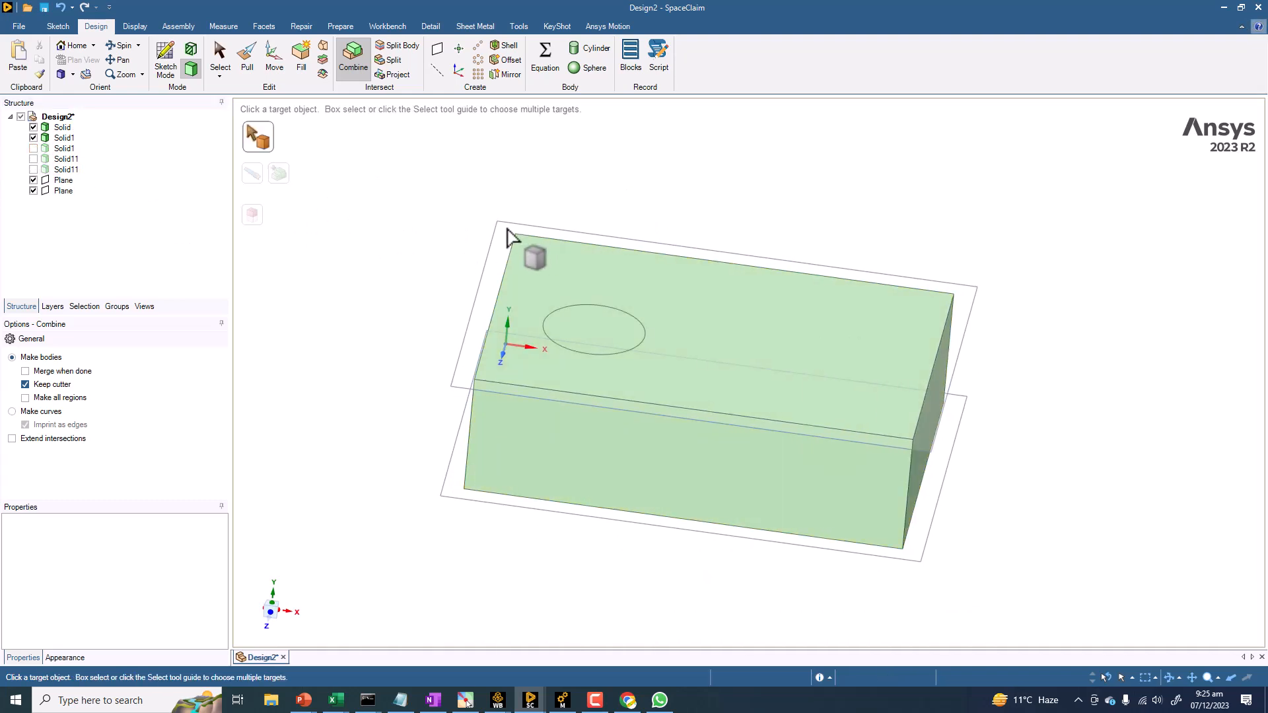
left_click(34, 148)
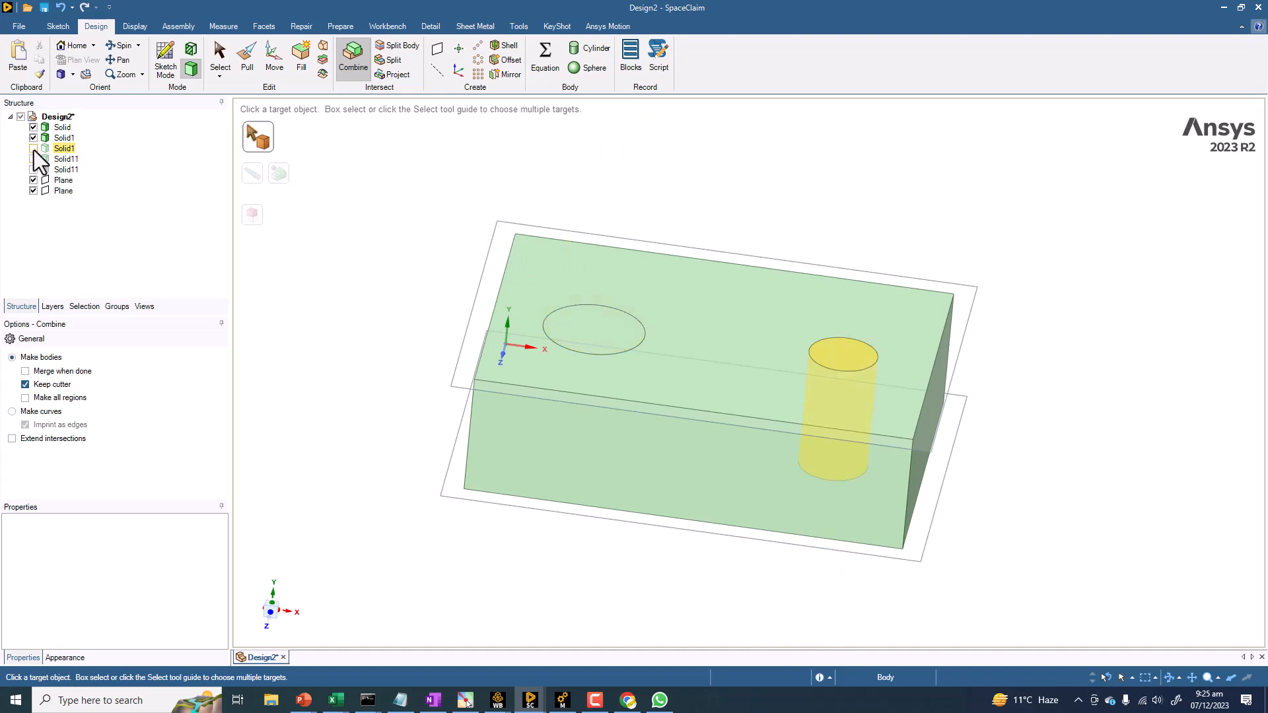
left_click(602, 355)
mouse_move(362, 269)
middle_mouse_down()
mouse_move(359, 249)
mouse_move(341, 253)
middle_mouse_up()
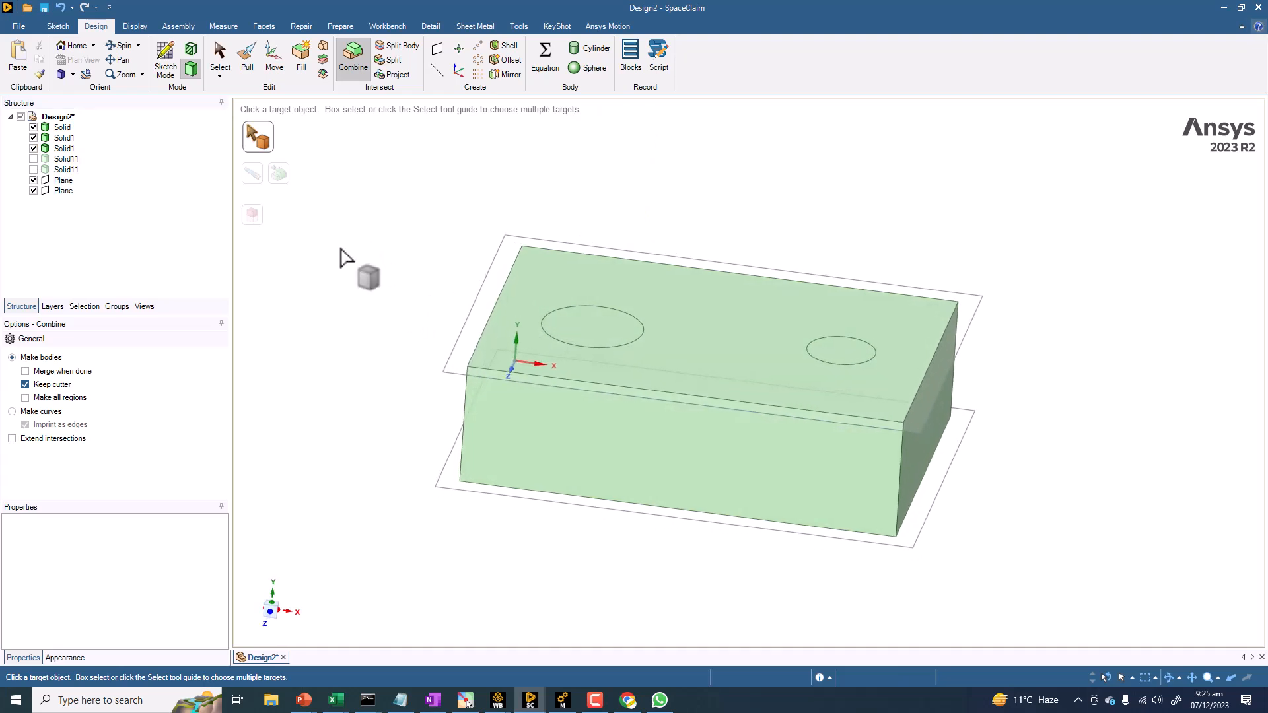
Step: Cut the block with the larger embedded cylinder using Combine, keeping the cutter, and remove the extra Solid region this creates
left_click(220, 58)
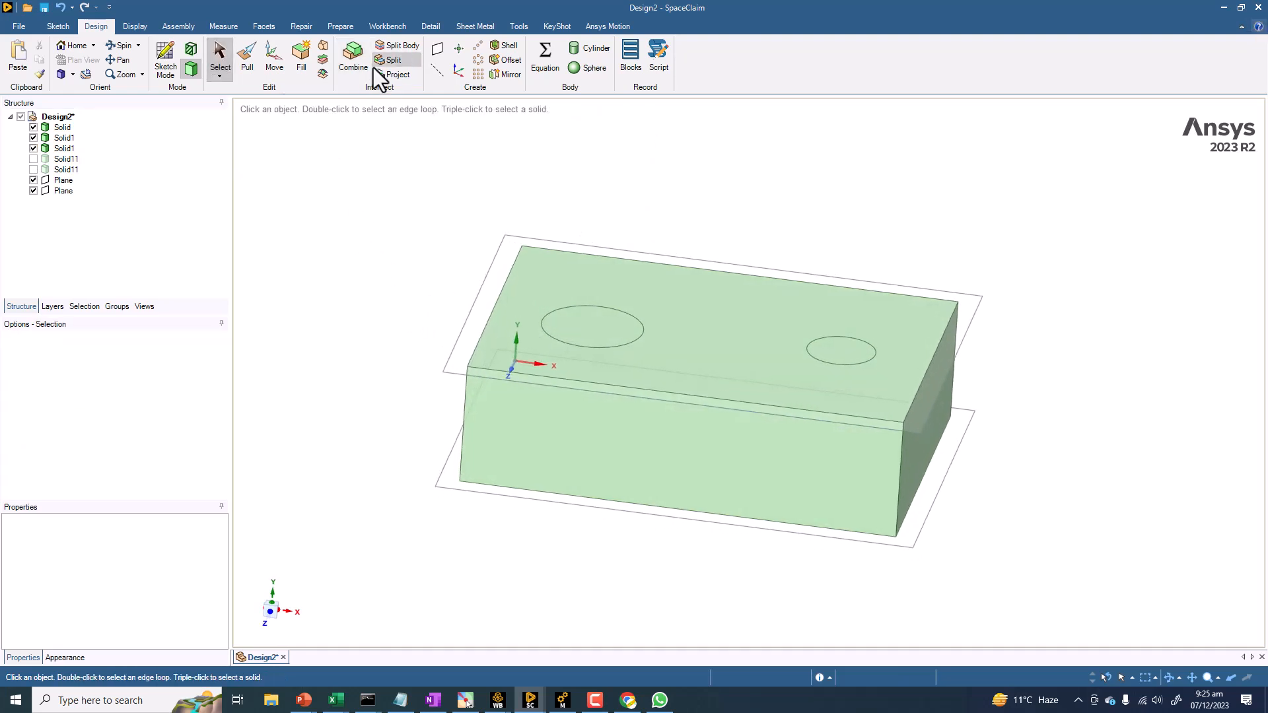
left_click(359, 52)
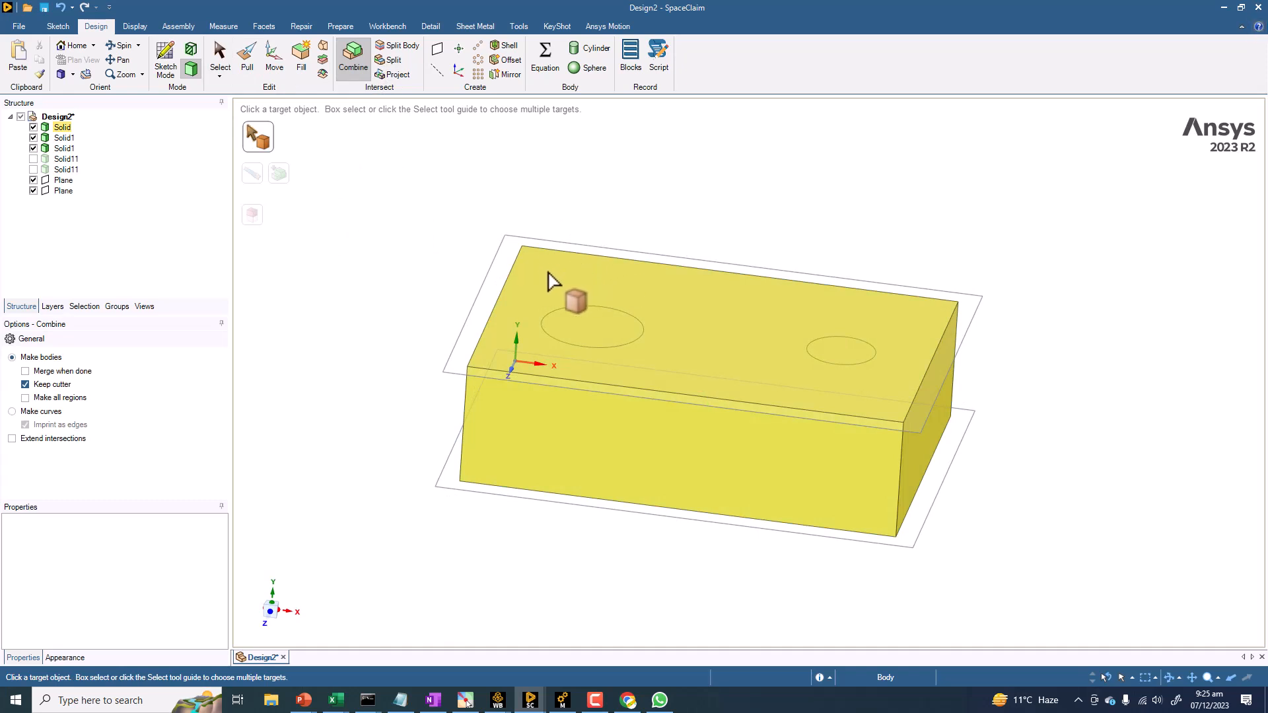
left_click(554, 282)
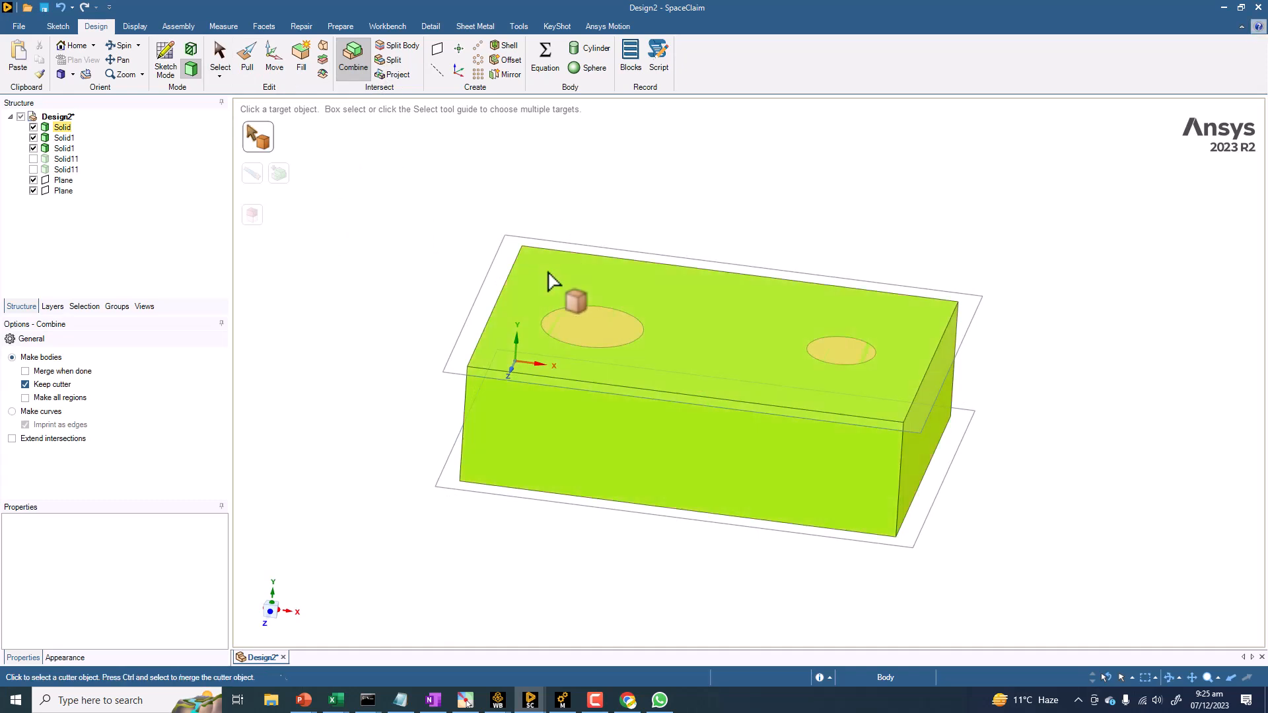
left_click(587, 337)
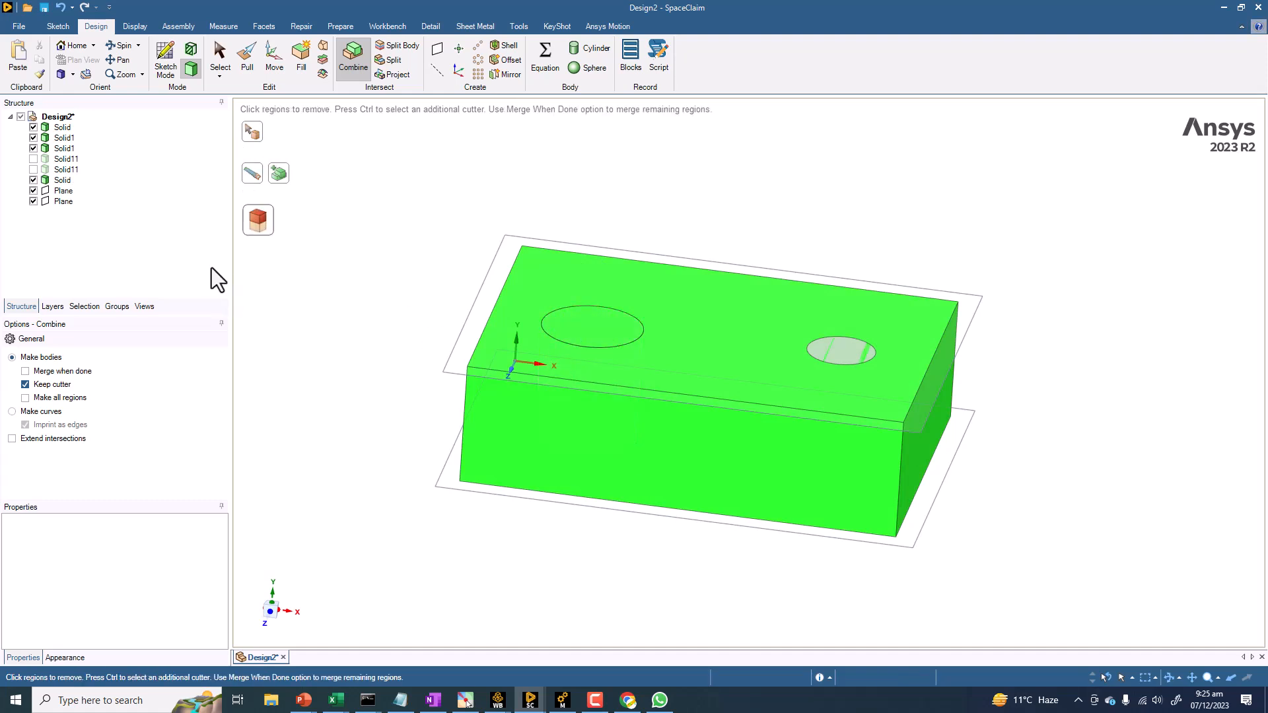
left_click(58, 181)
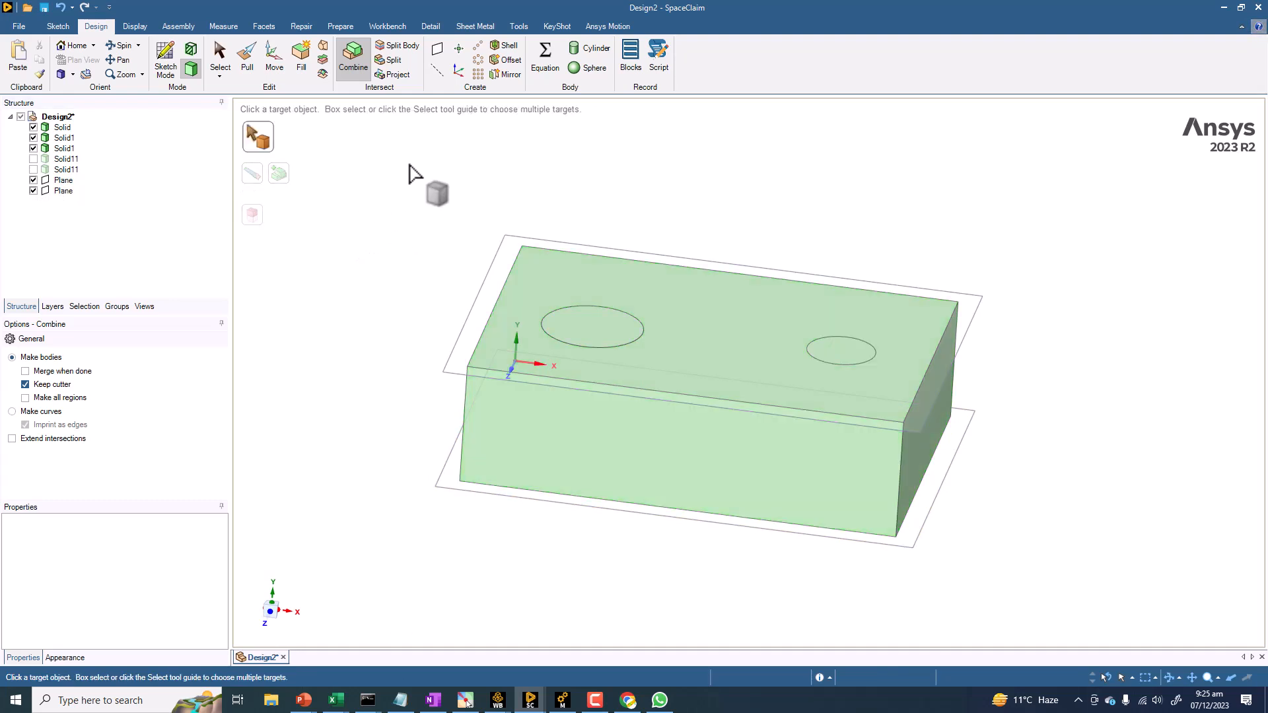
Step: Cut the block with the smaller embedded cylinder, remove the extra Solid region, and leave the Combine tool
left_click(739, 328)
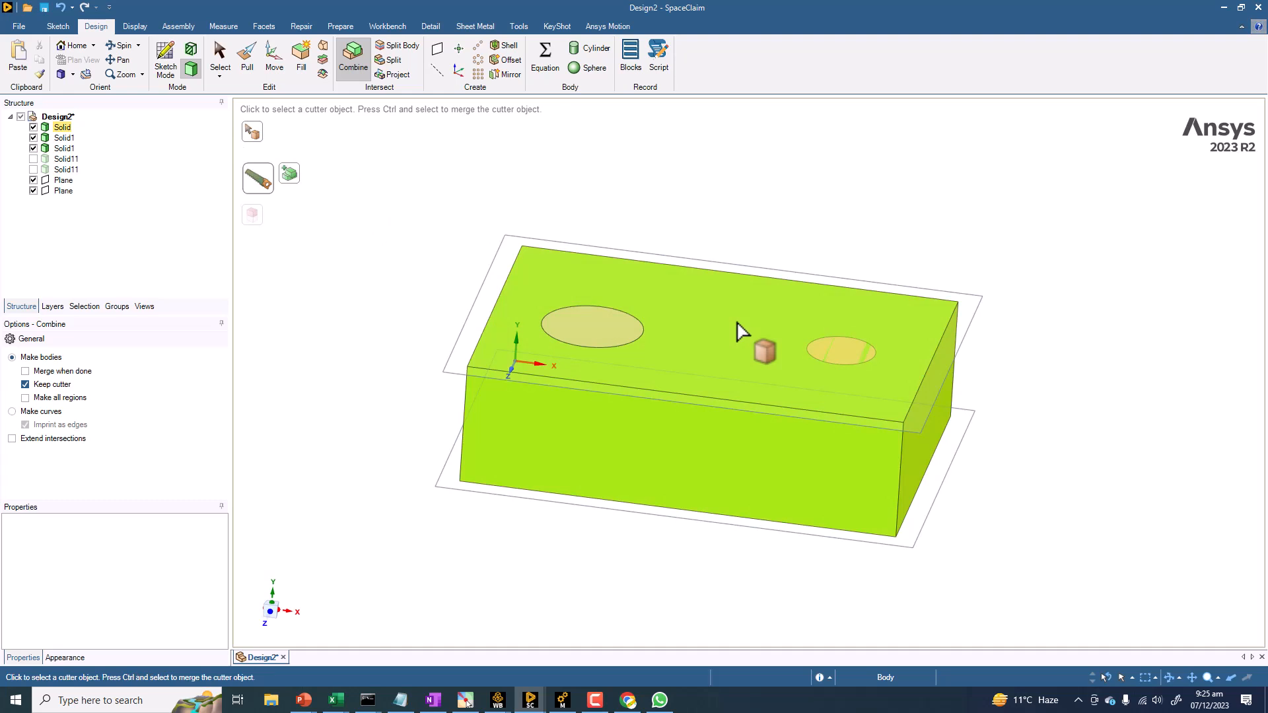
left_click(843, 356)
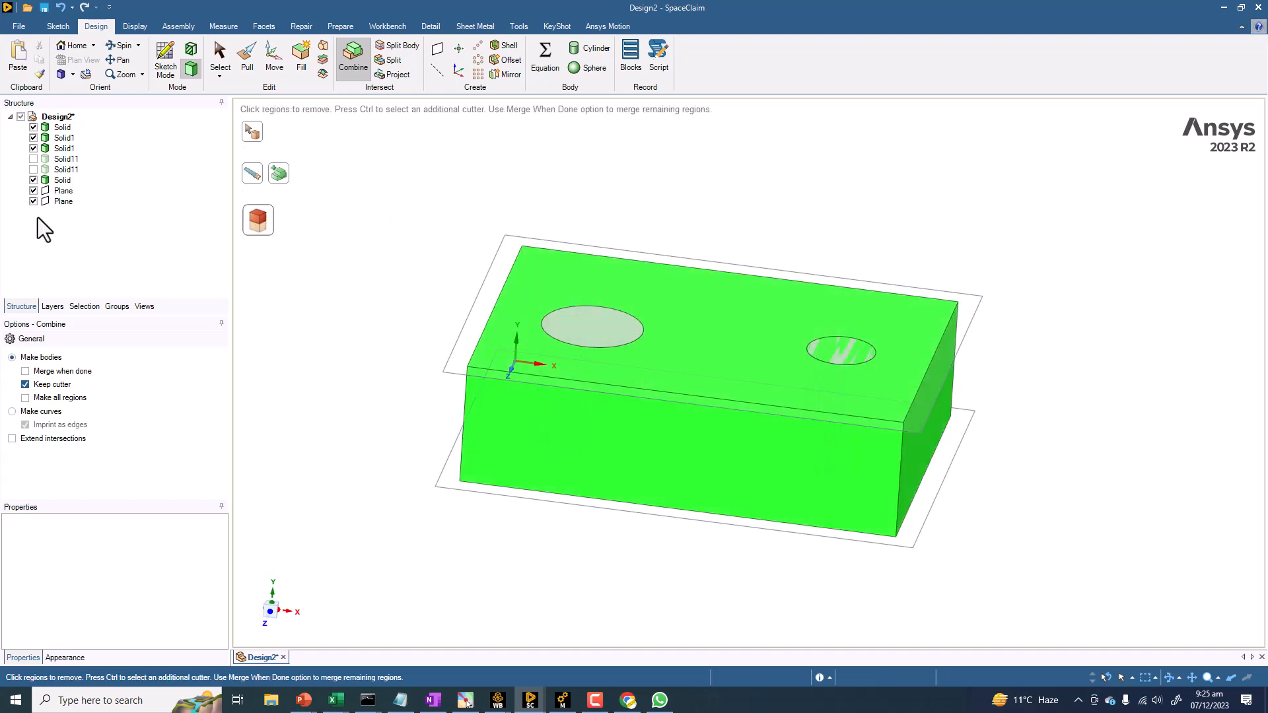
left_click(53, 180)
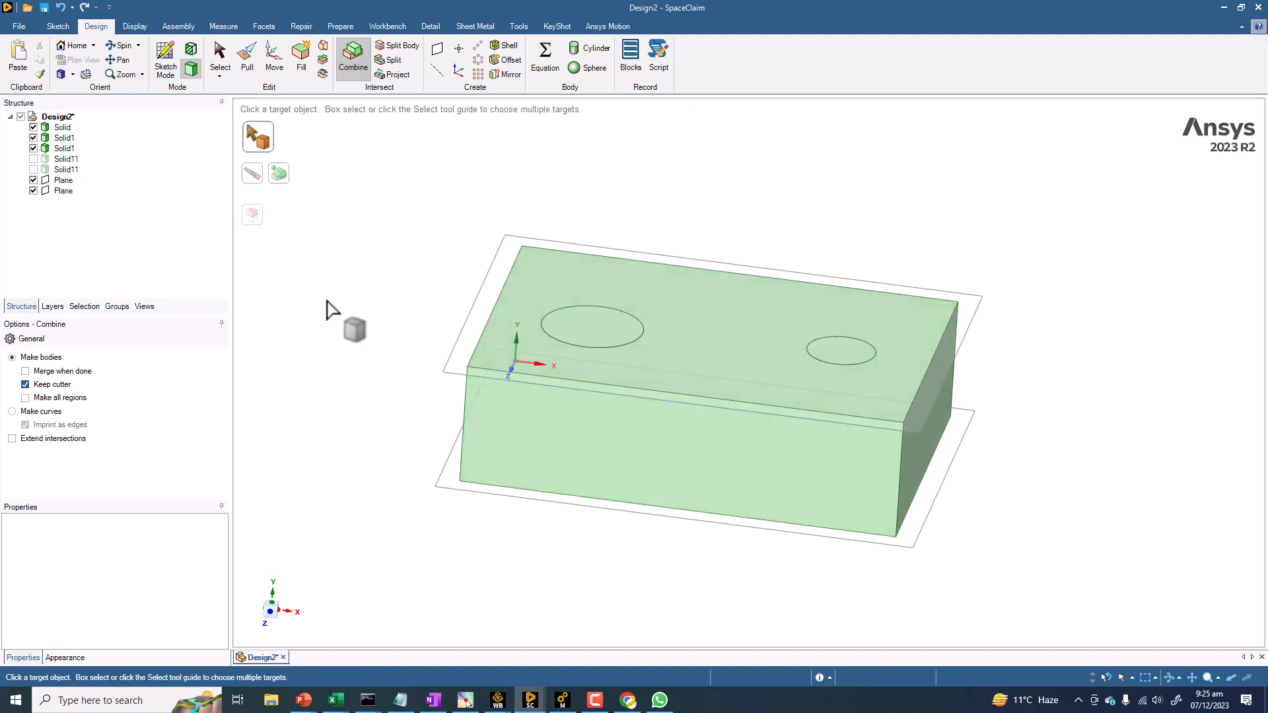
left_click(220, 58)
Step: Inspect the cuts by hiding and reshowing the block, and hide both embedded cylinders to view the holes
left_click(33, 127)
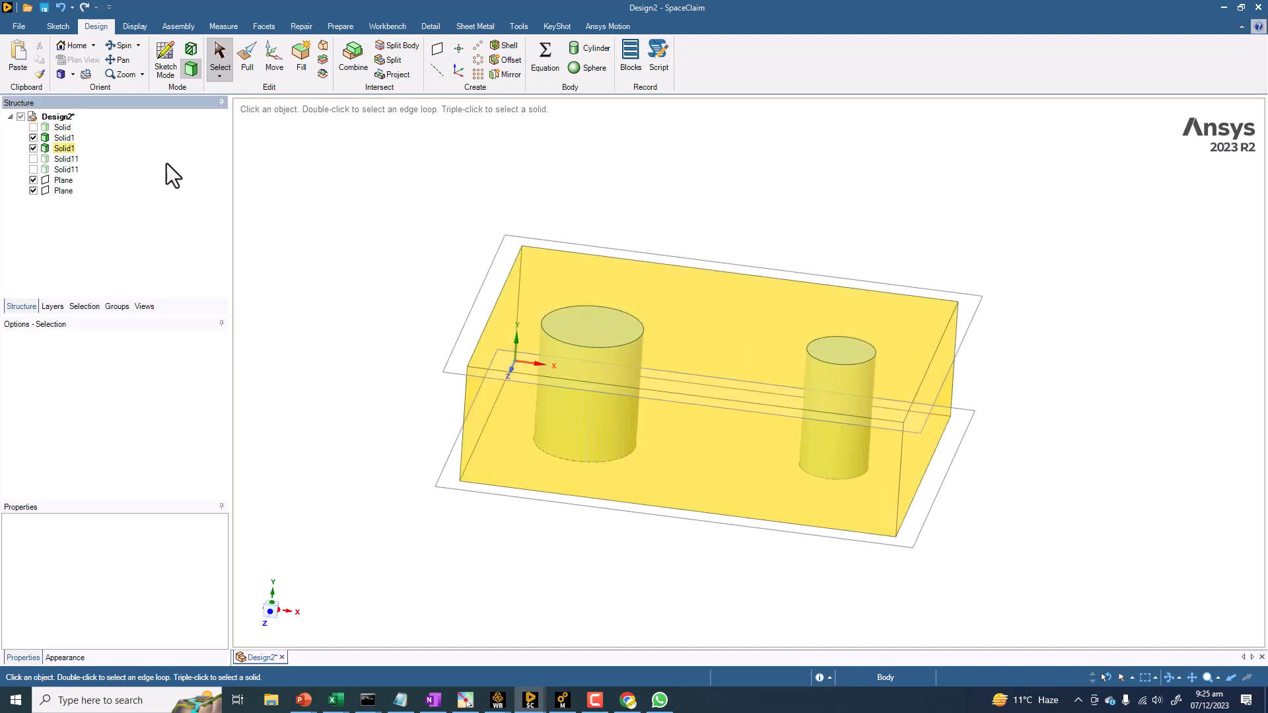
left_click(33, 127)
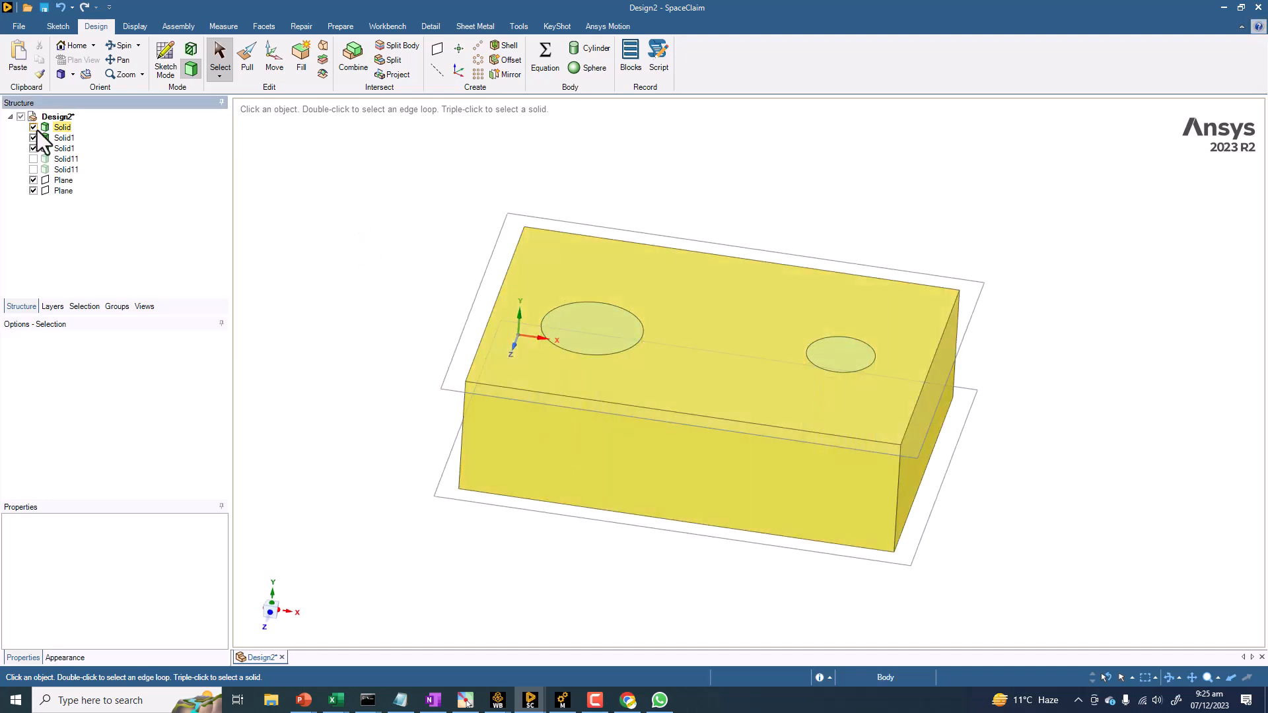
left_click(33, 137)
left_click(33, 148)
mouse_move(362, 218)
middle_mouse_down()
mouse_move(351, 325)
mouse_move(342, 284)
mouse_move(355, 239)
middle_mouse_up()
Step: Show both embedded cylinders and both outer cylinder segments again
left_click(32, 138)
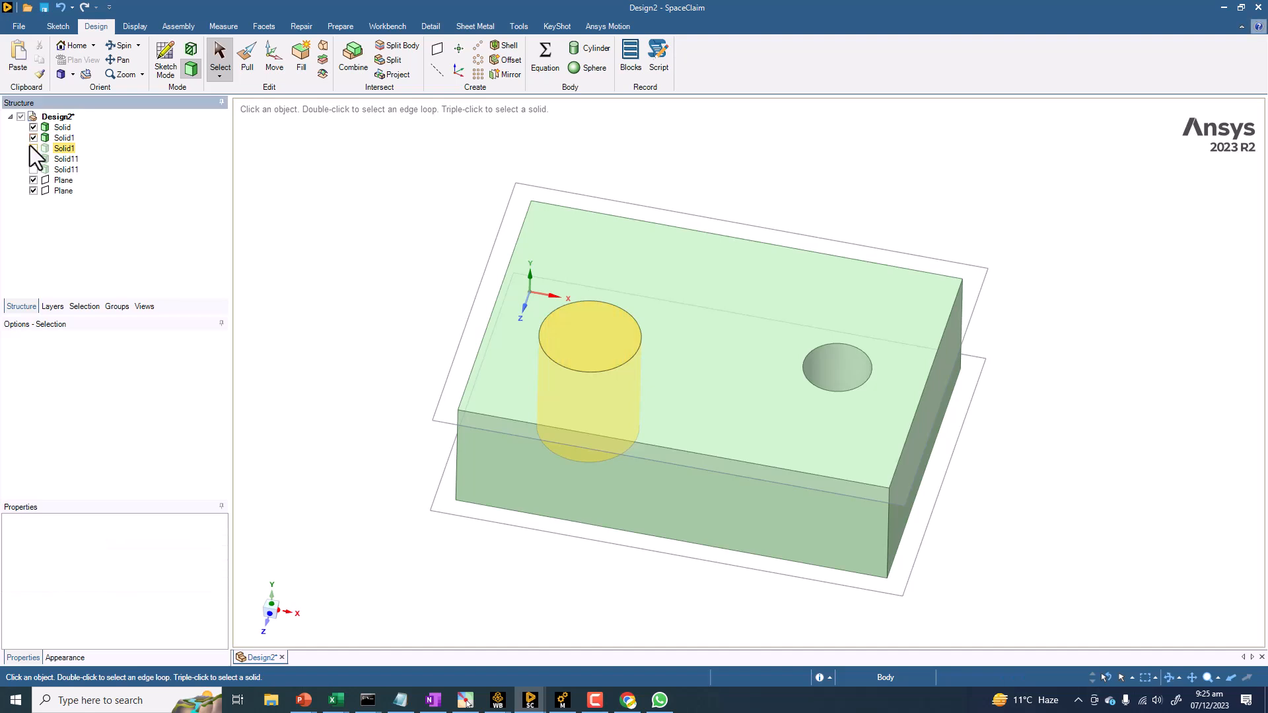
left_click(32, 160)
left_click(33, 148)
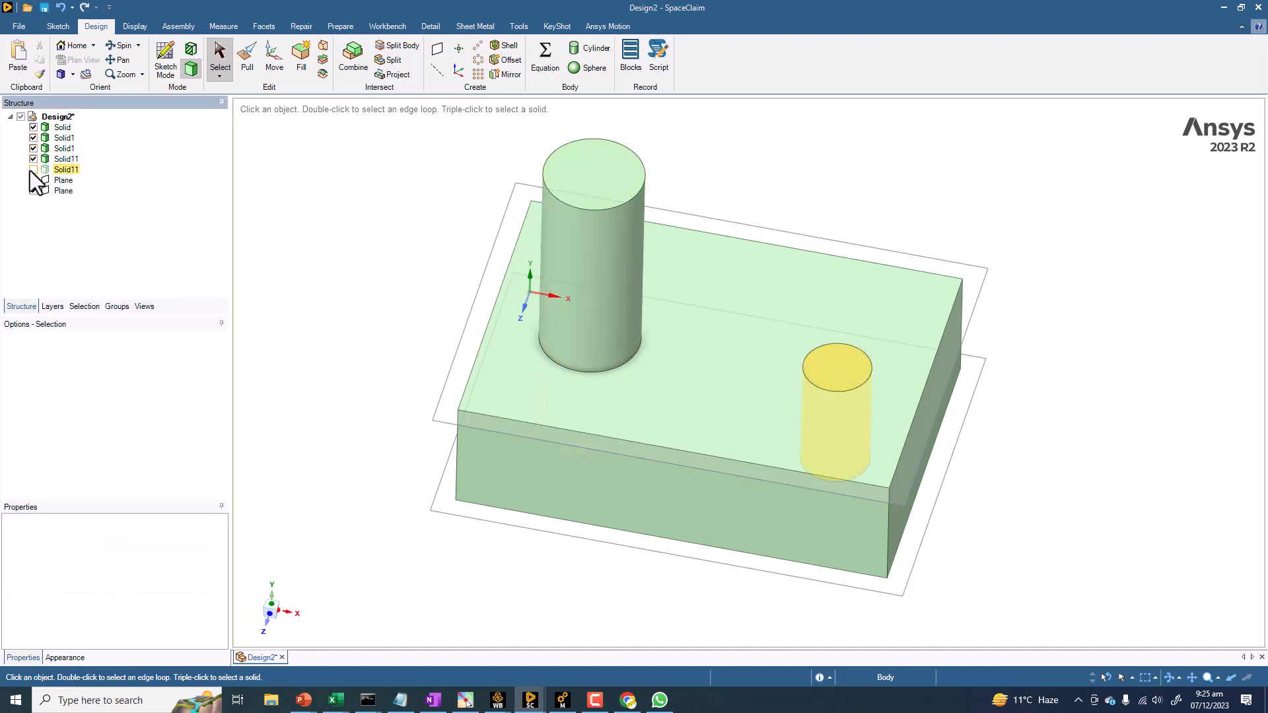
left_click(32, 170)
middle_click_drag(364, 261, 371, 236)
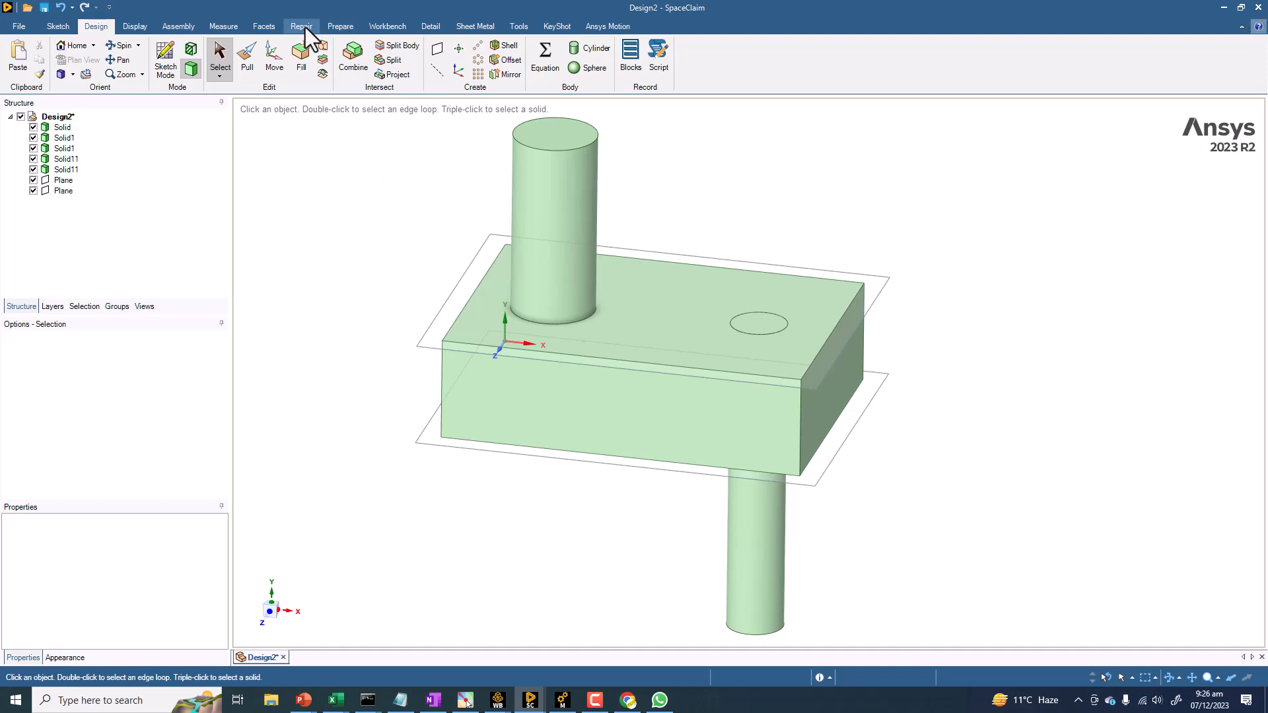
Step: Share all coincident topology between the block and the cylinder bodies
left_click(346, 27)
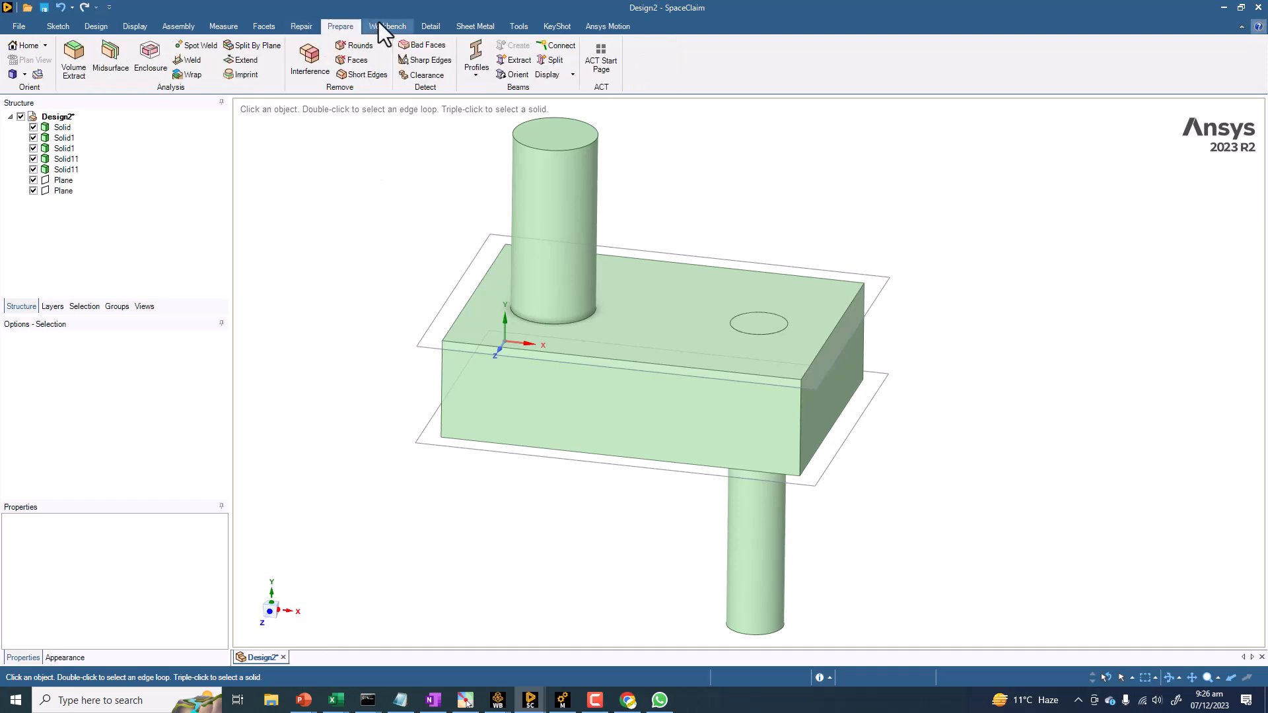
left_click(379, 25)
left_click(366, 59)
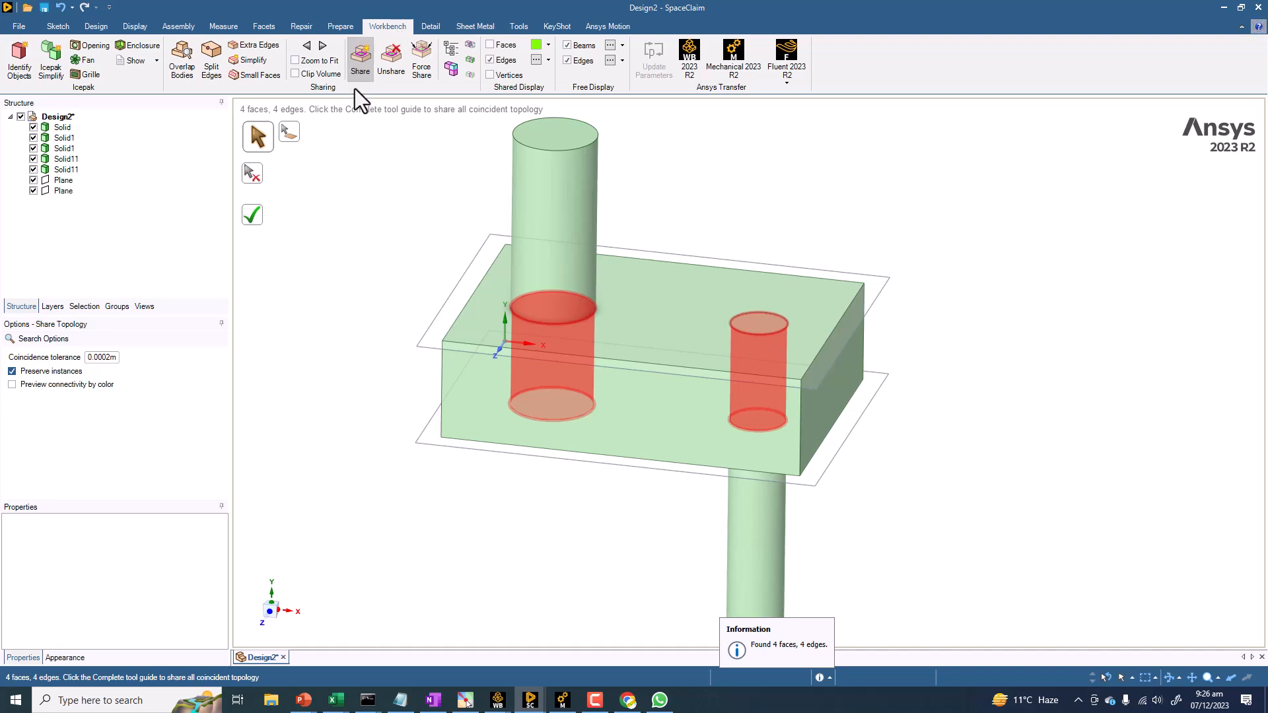
left_click(255, 218)
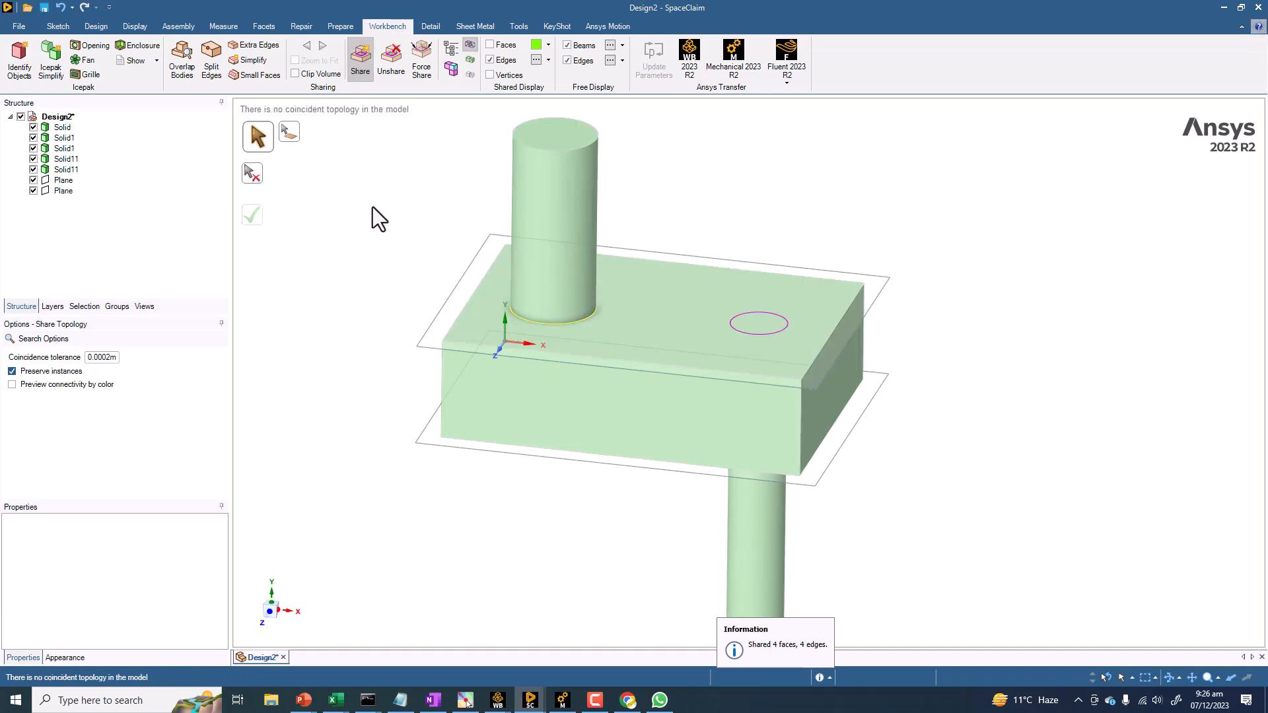
Step: Delete both reference planes from the design
scroll(357, 244, "down", 5)
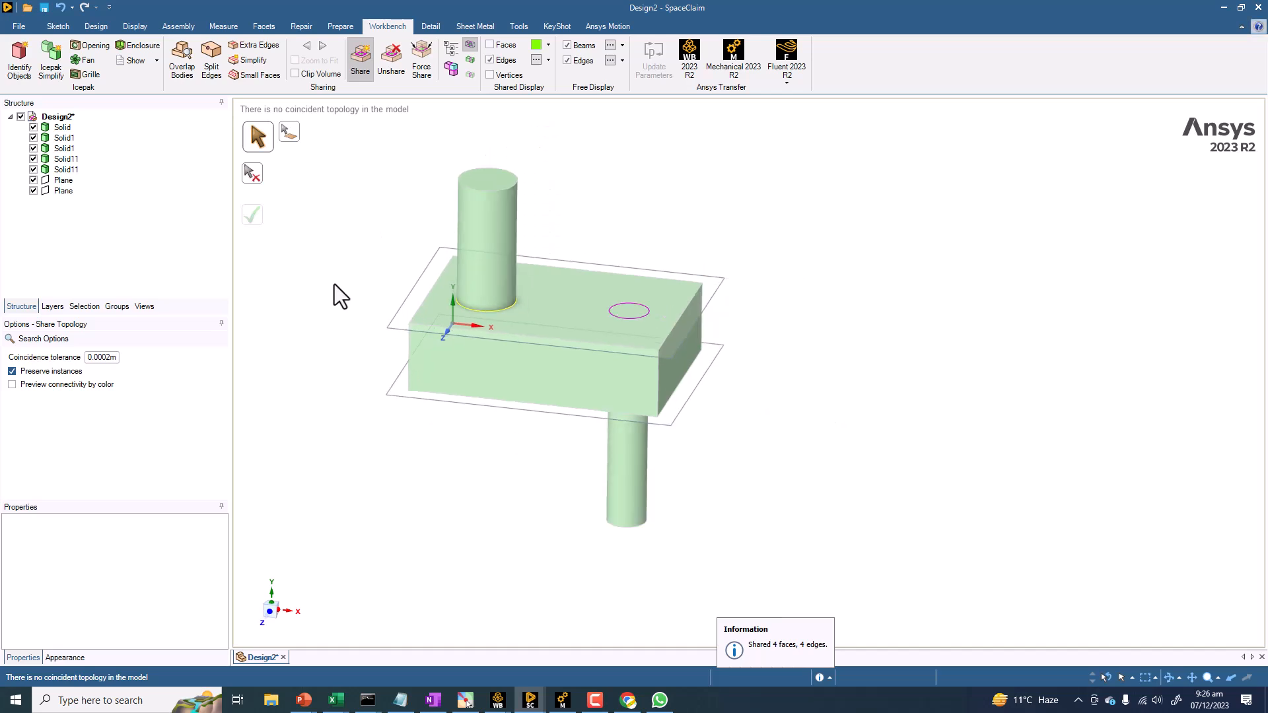
left_click(111, 307)
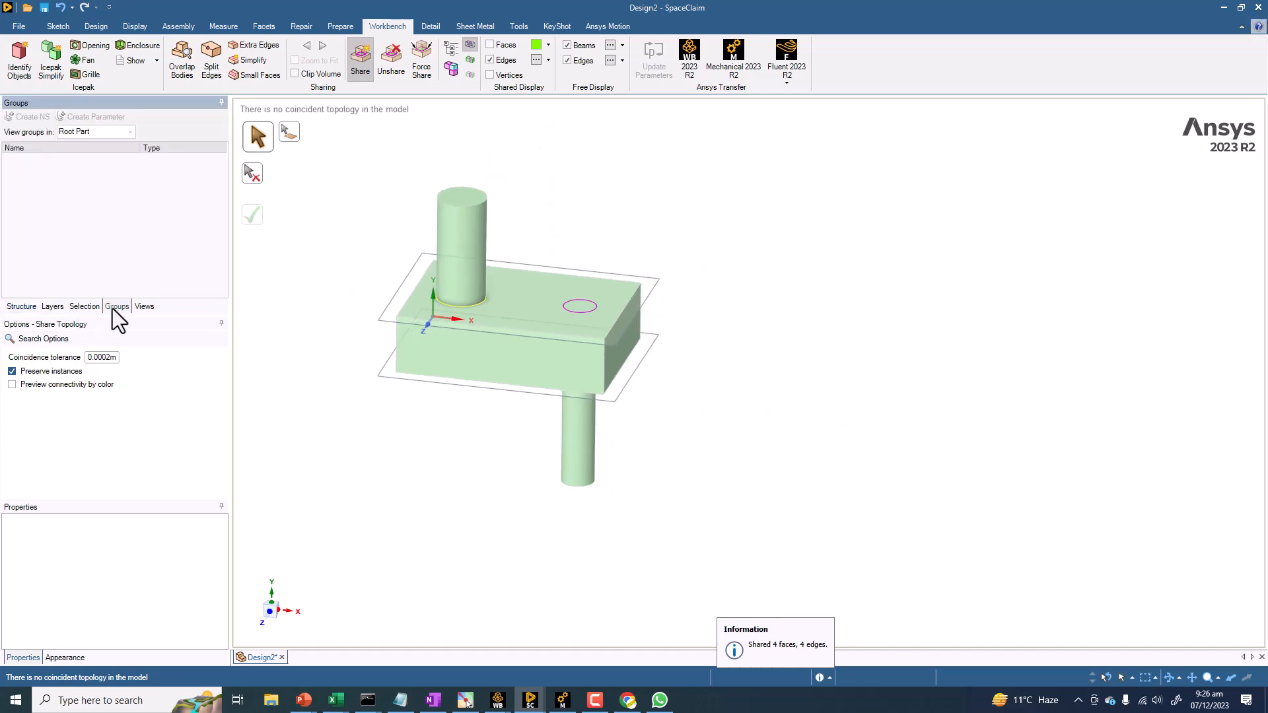
scroll(269, 253, "up", 4)
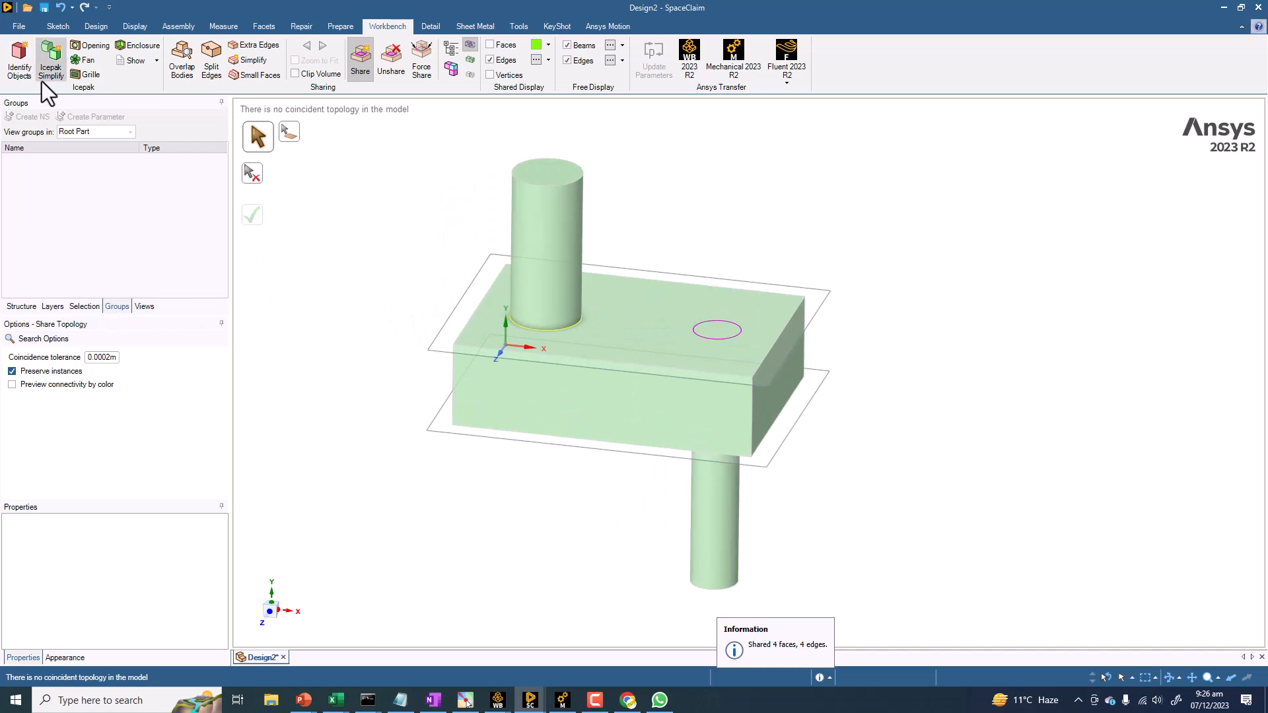
left_click(19, 307)
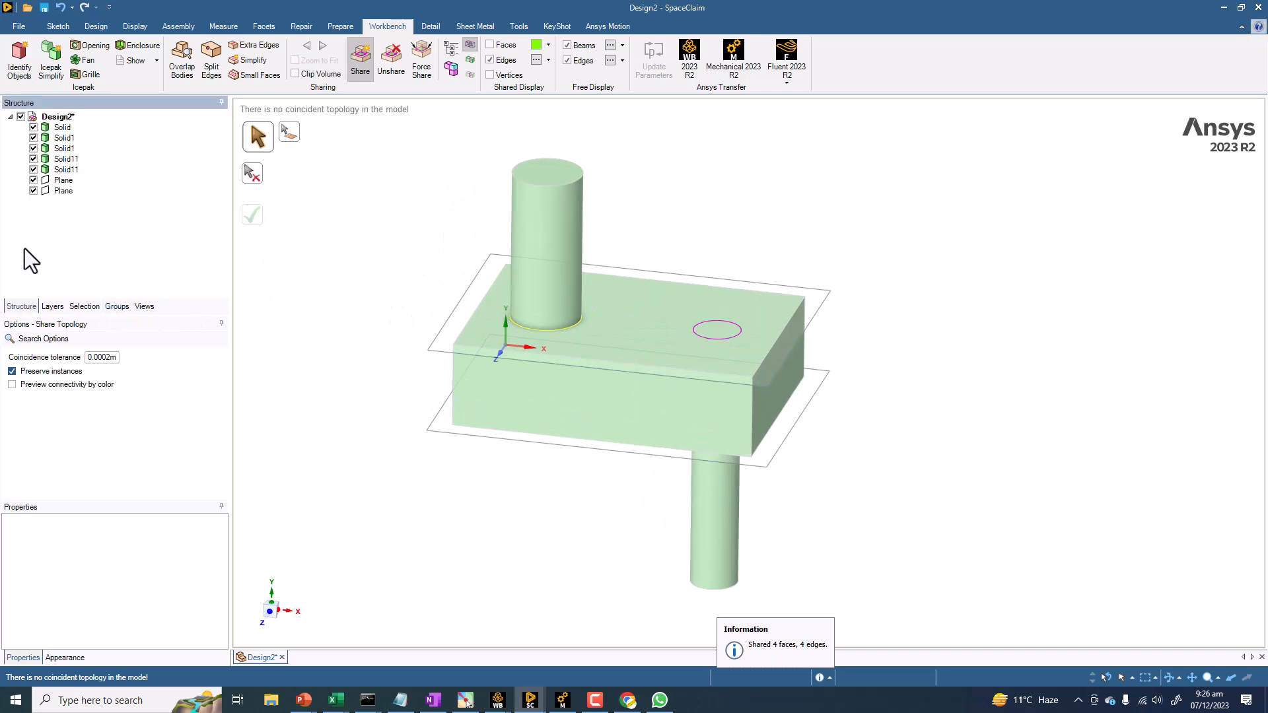
left_click(61, 191)
left_click(64, 180, "ctrl")
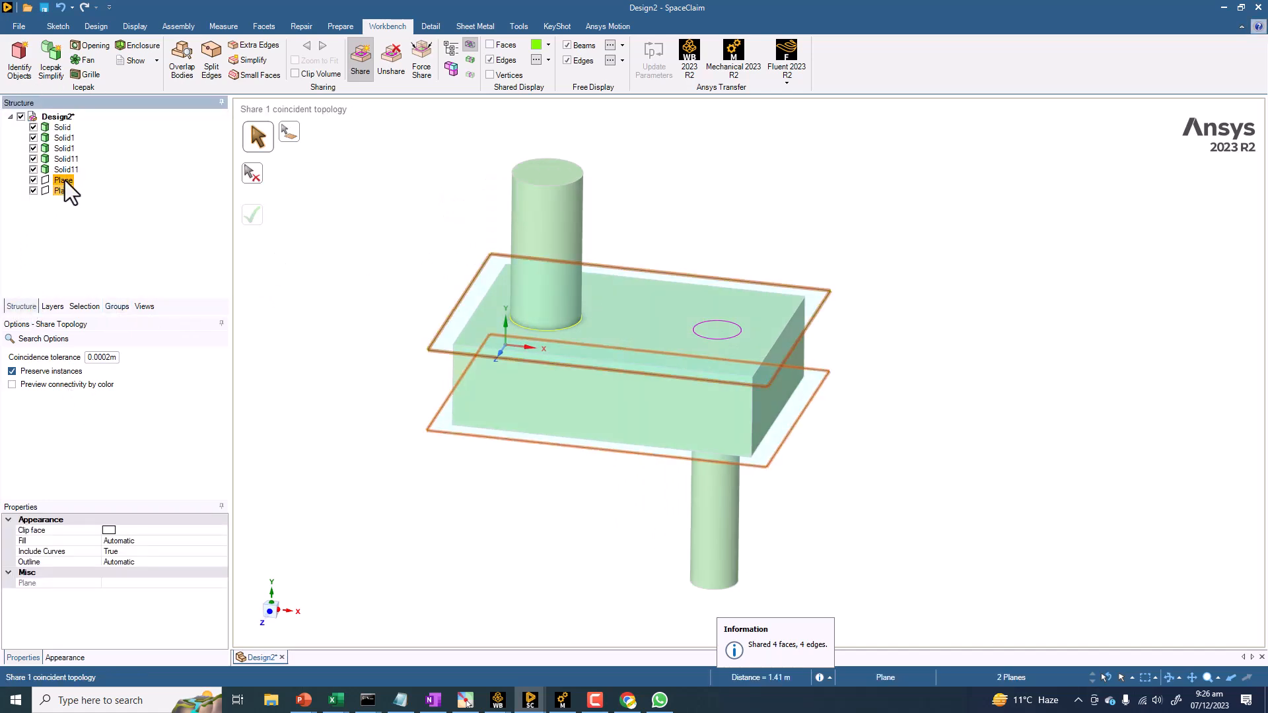
key("Delete")
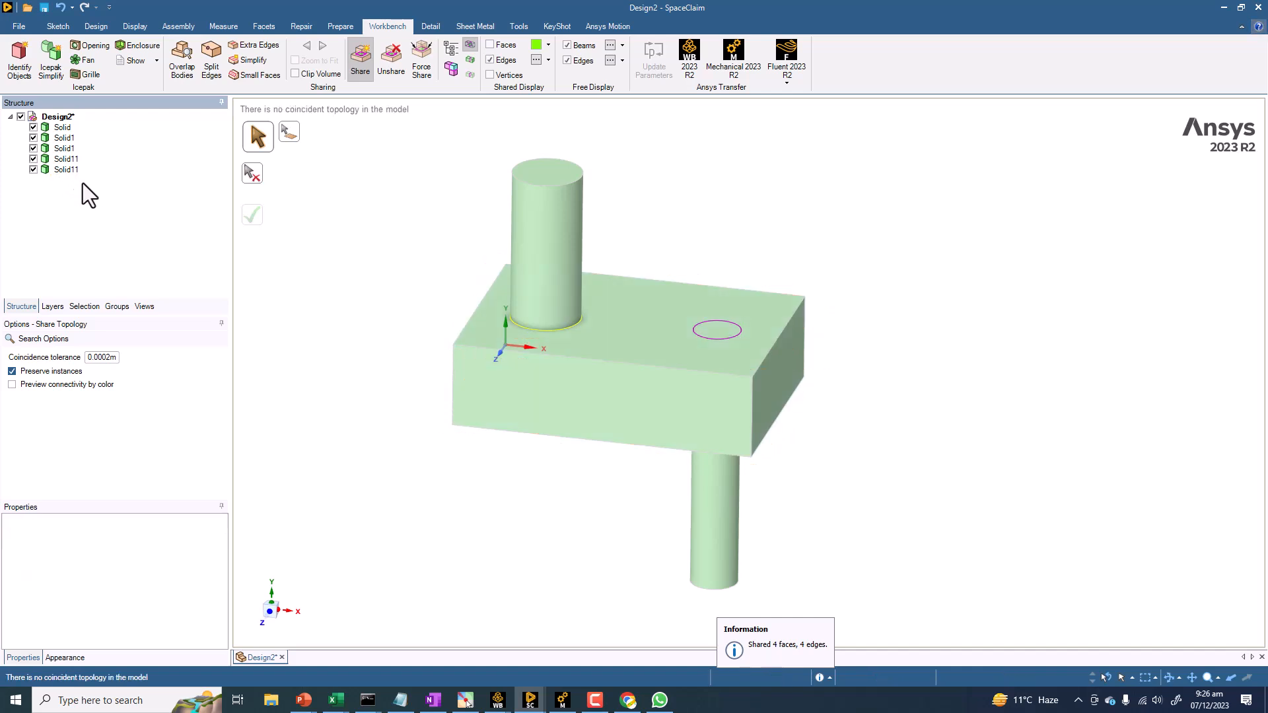
Step: Create a named selection called Inlet from the upper end face of the larger cylinder
left_click(117, 307)
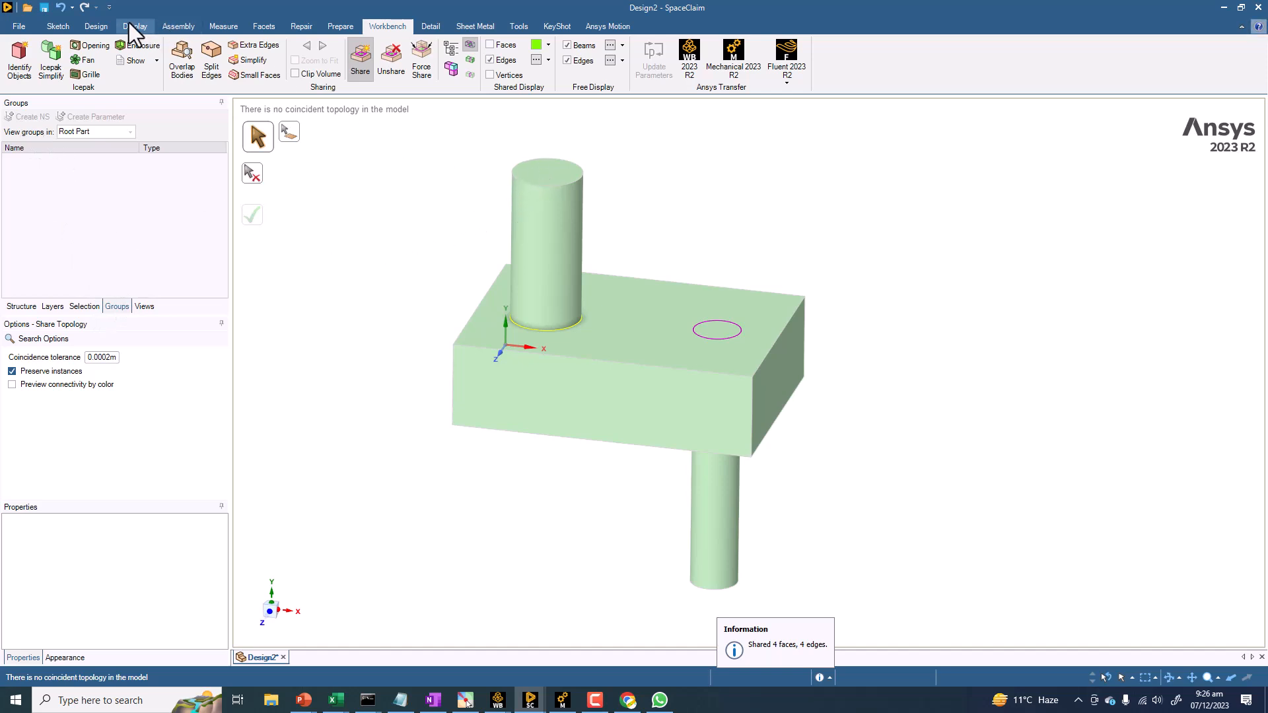
left_click(97, 26)
left_click(228, 56)
left_click(532, 173)
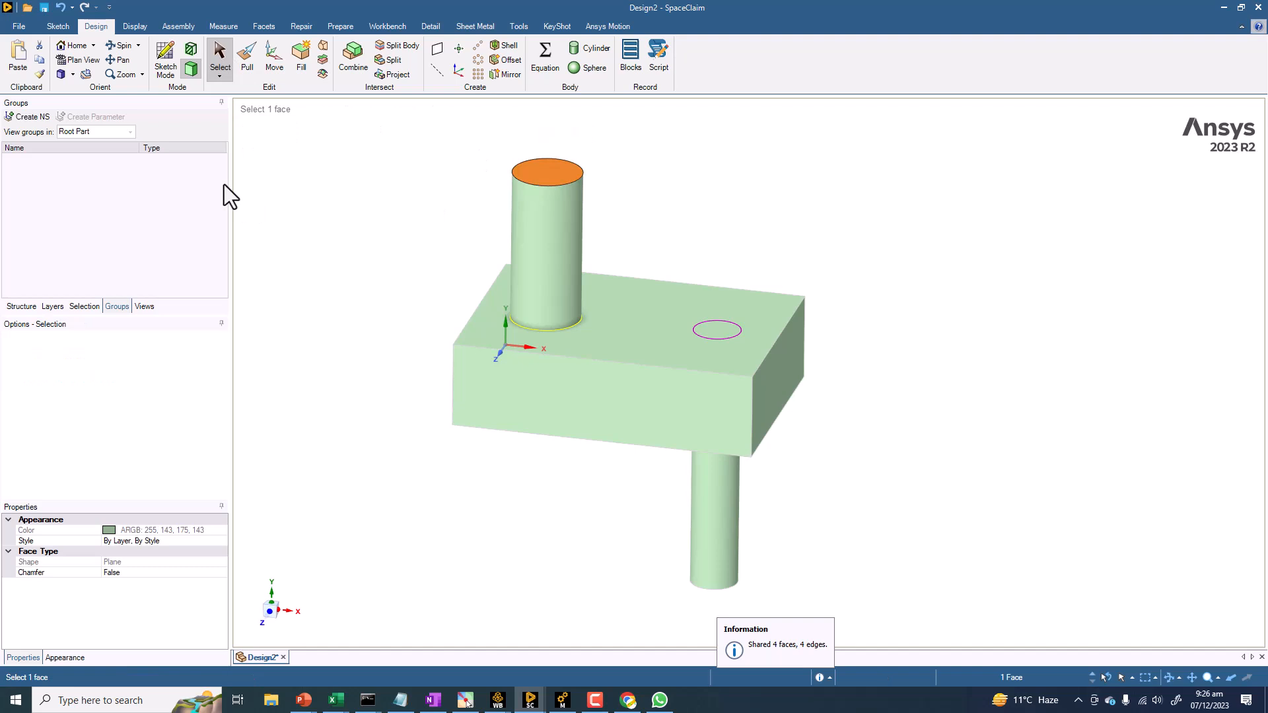
left_click(29, 118)
type("Inlet")
key("Return")
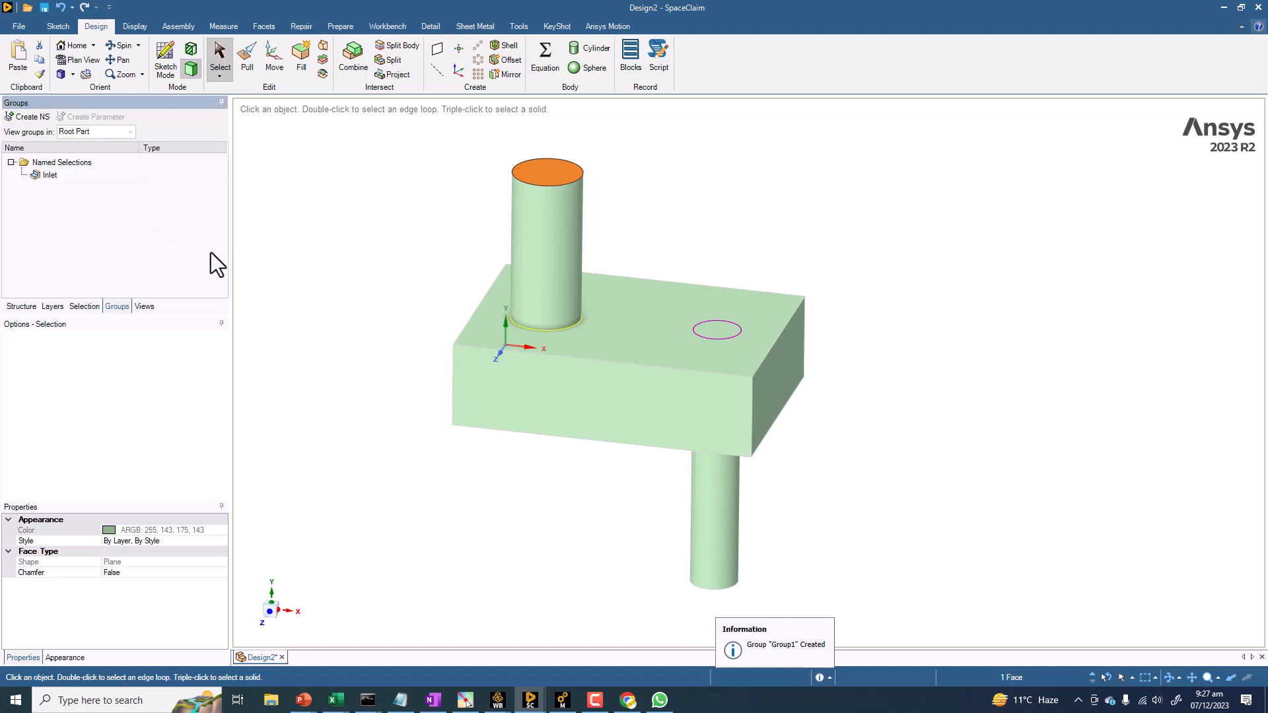
left_click(303, 287)
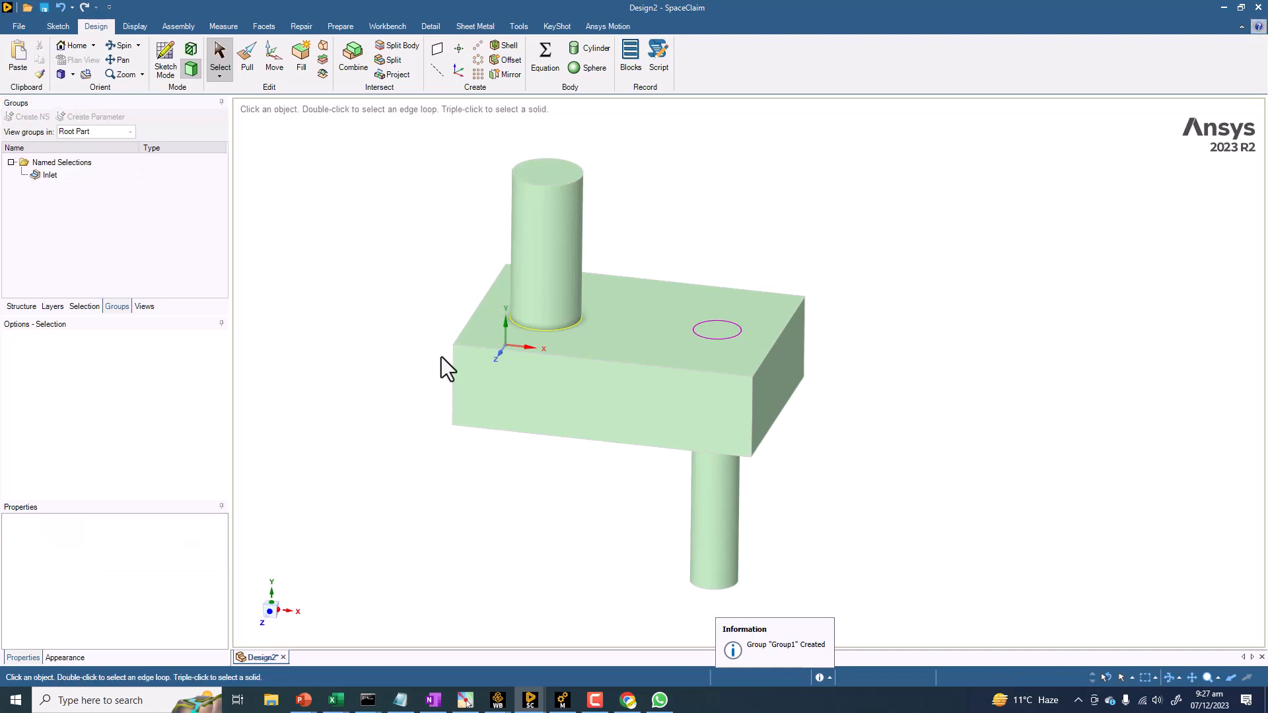
Step: Create a named selection Wall1 from the larger outer cylinder's side, the block's top face and the smaller cylinder's top circle
left_click(559, 275)
left_click(654, 316, "ctrl")
left_click(719, 327, "ctrl")
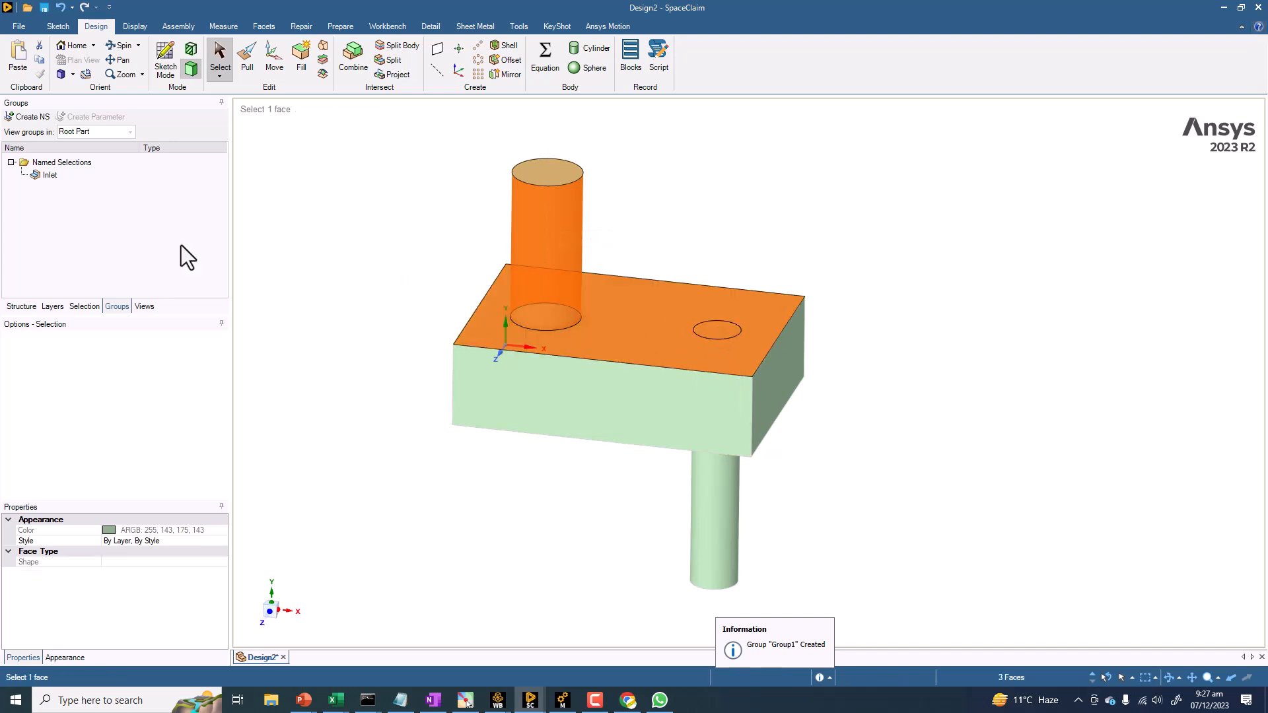
left_click(28, 117)
type("Wall1")
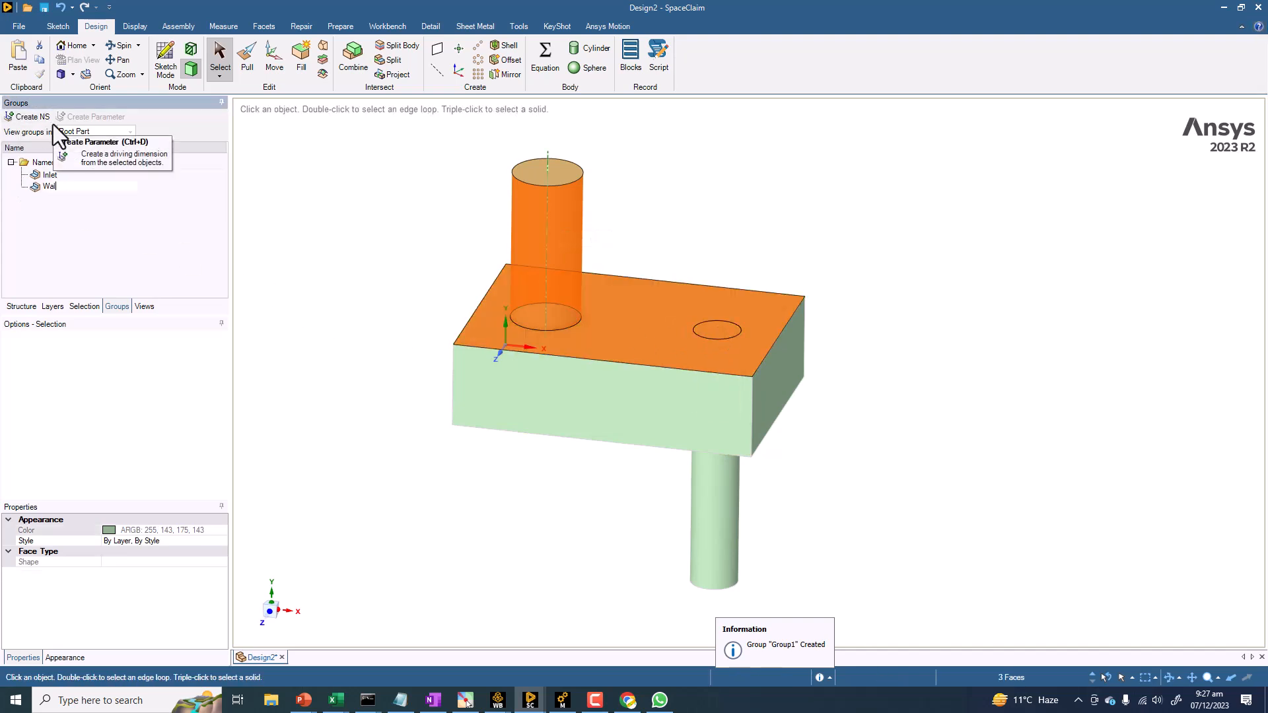
key("Return")
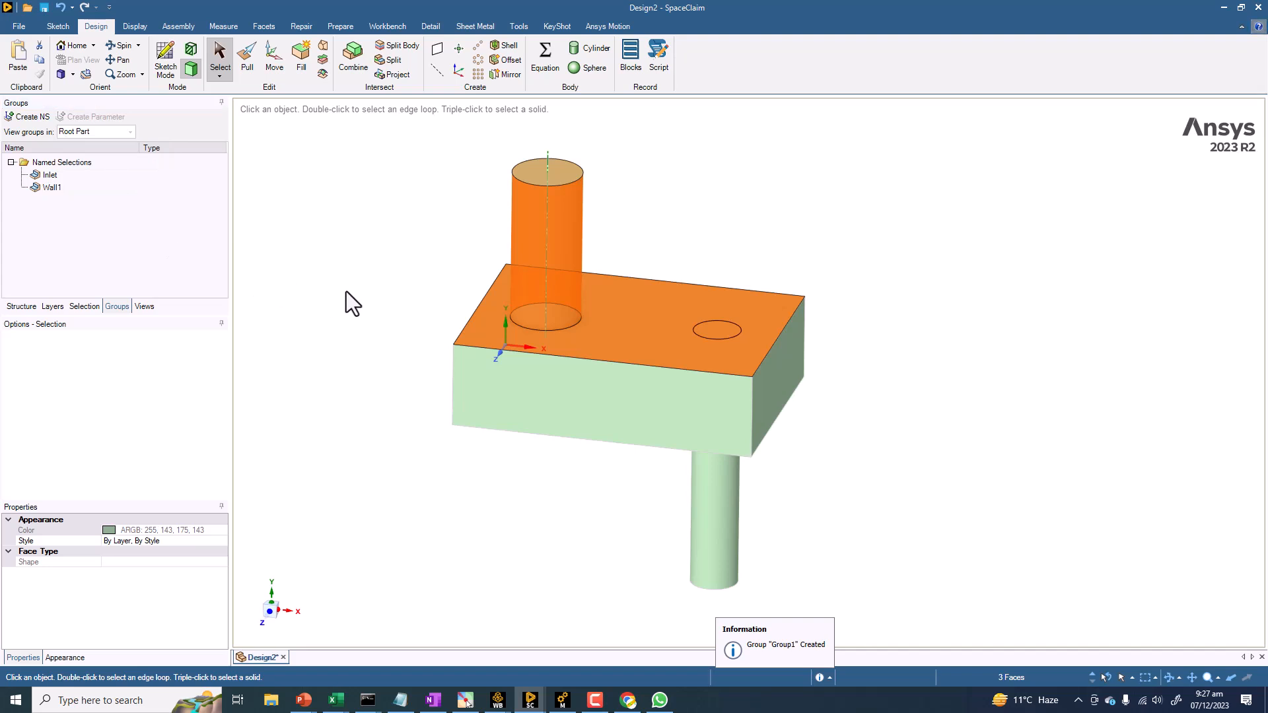
left_click(357, 298)
Step: Create a named selection called Wall2 from the four side faces of the block
left_click(545, 385)
left_click(856, 406)
left_click(769, 389)
left_click(620, 389, "ctrl")
middle_click_drag(619, 387, 932, 491)
left_click(447, 342, "ctrl")
left_click(279, 259, "ctrl")
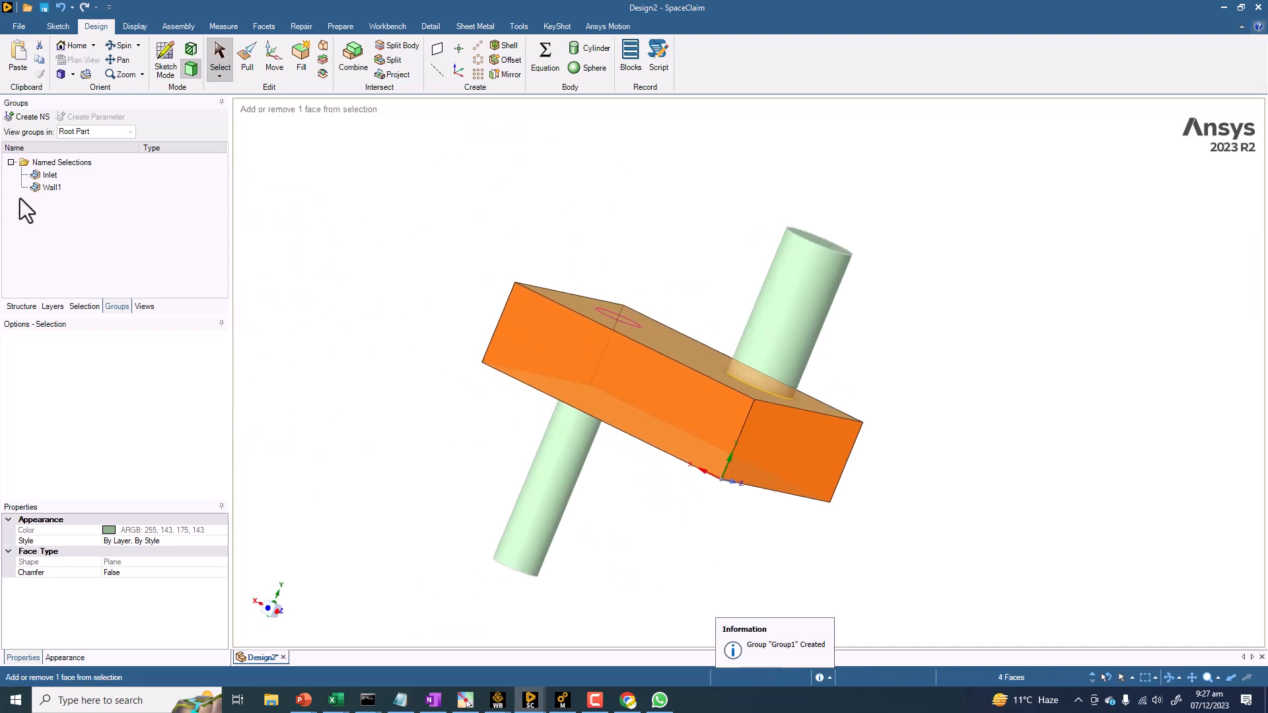
left_click(24, 119)
type("Wall2")
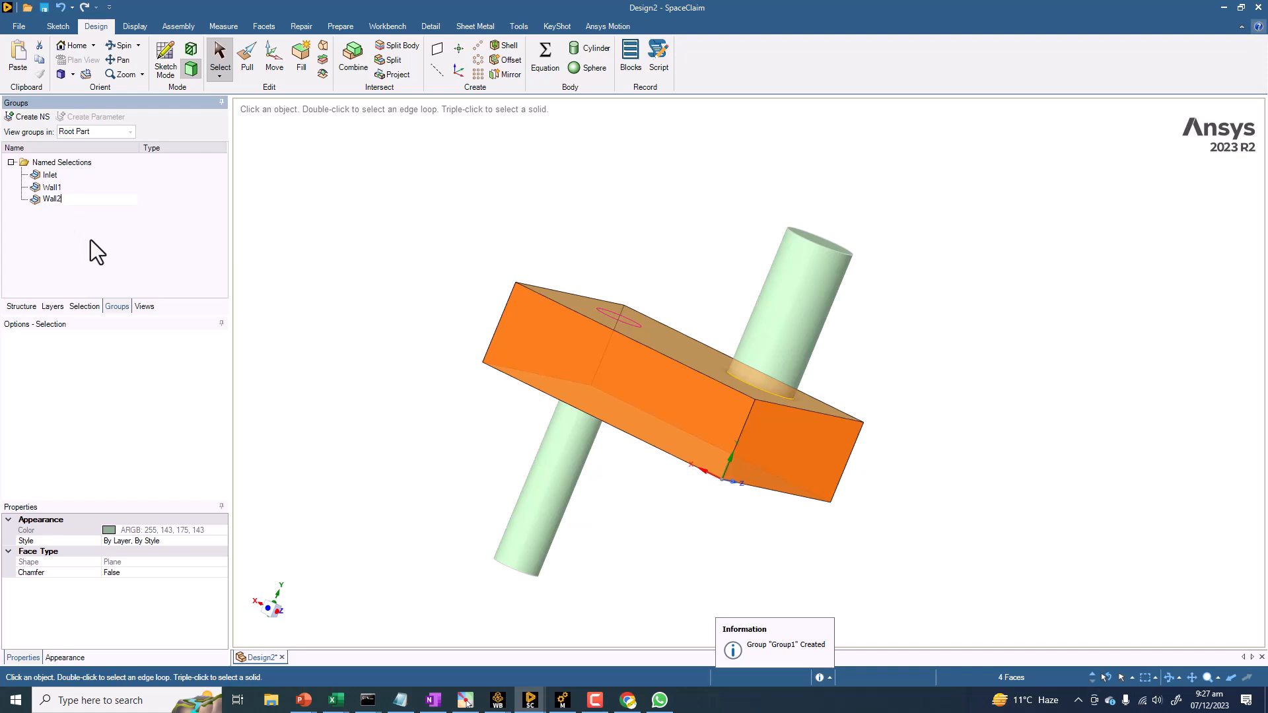
key("Return")
Step: Create a named selection called Wall3 from the block's bottom face, the circular face within it and the smaller lower cylinder's side
mouse_move(303, 232)
middle_mouse_down()
mouse_move(319, 176)
mouse_move(344, 176)
middle_mouse_up()
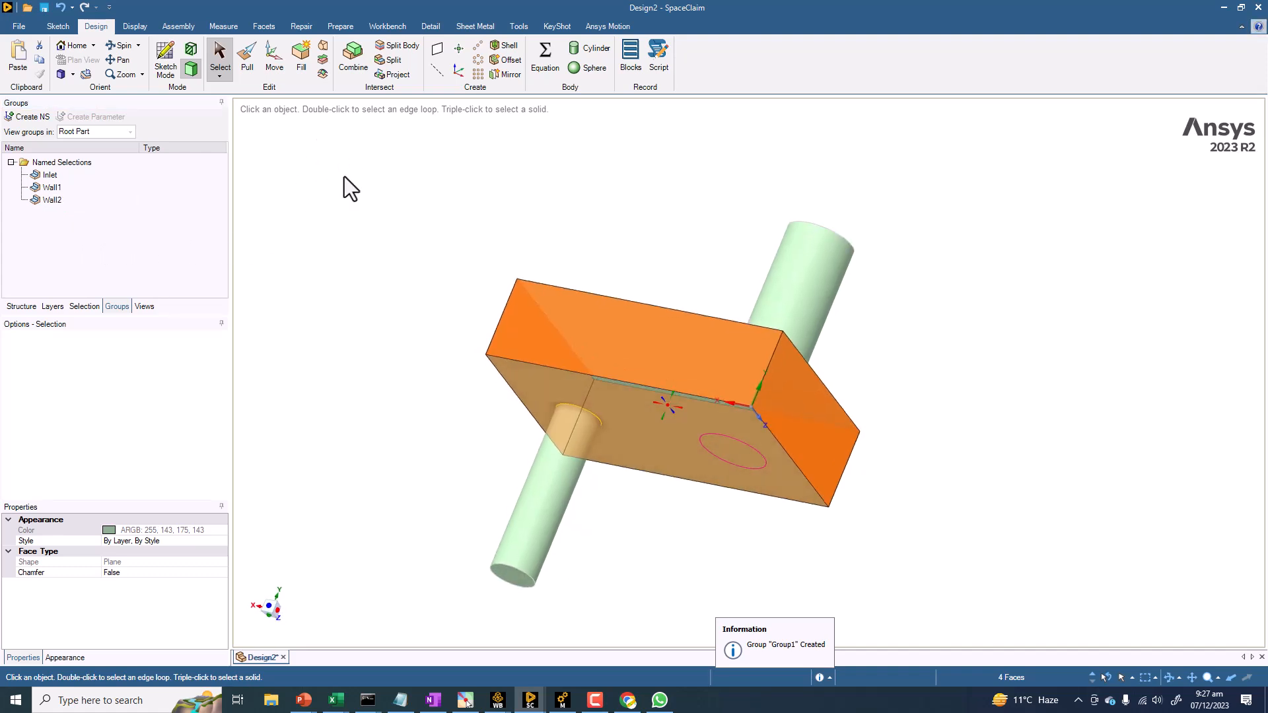
left_click(660, 403)
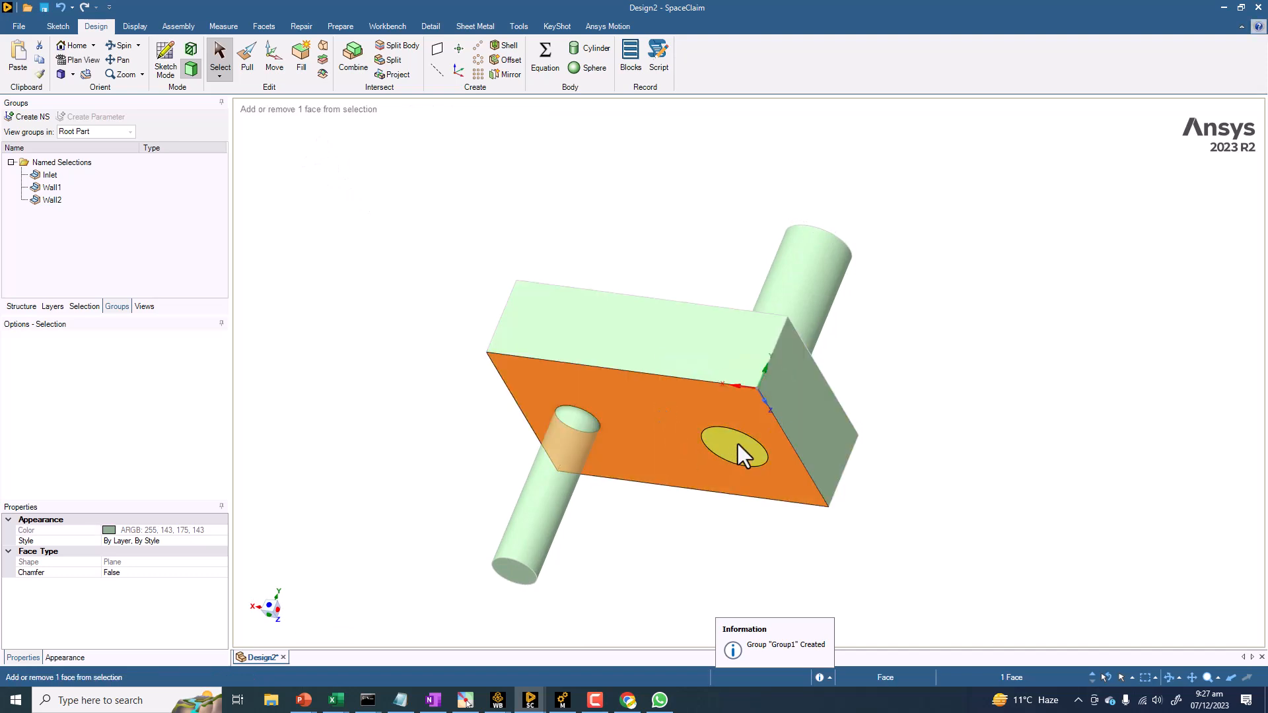
left_click(569, 442, "ctrl")
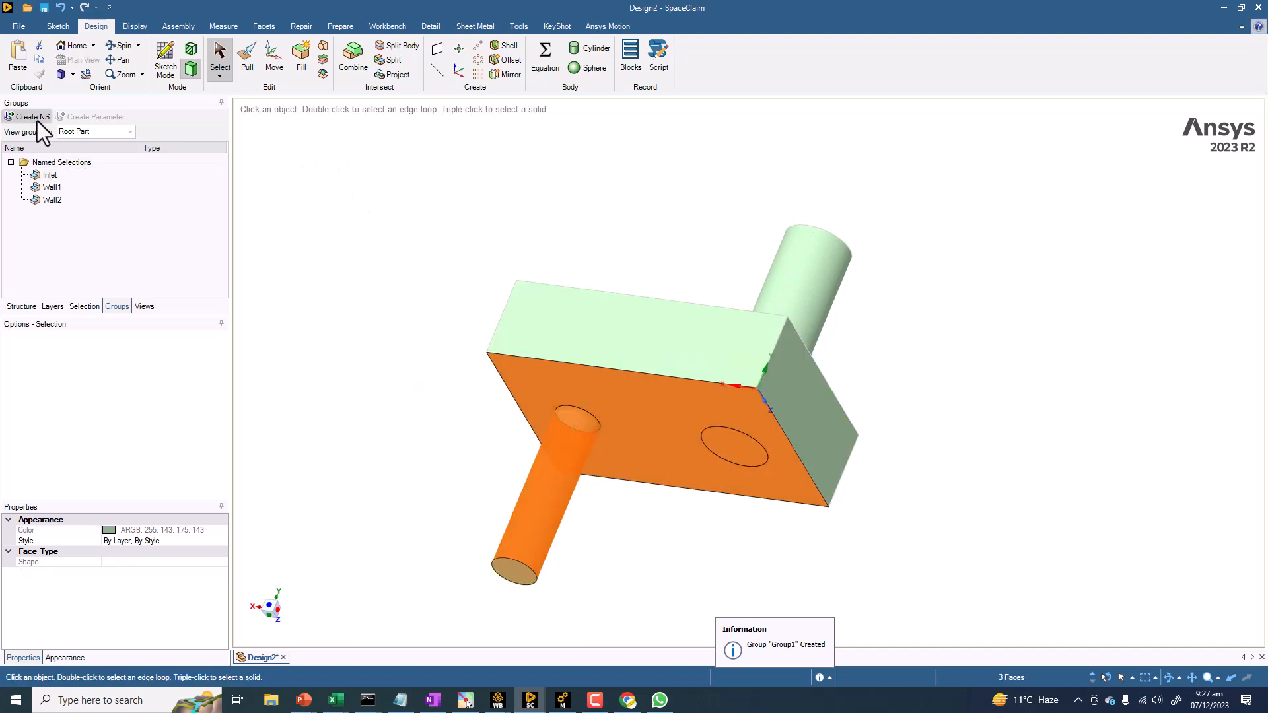
type("WAll")
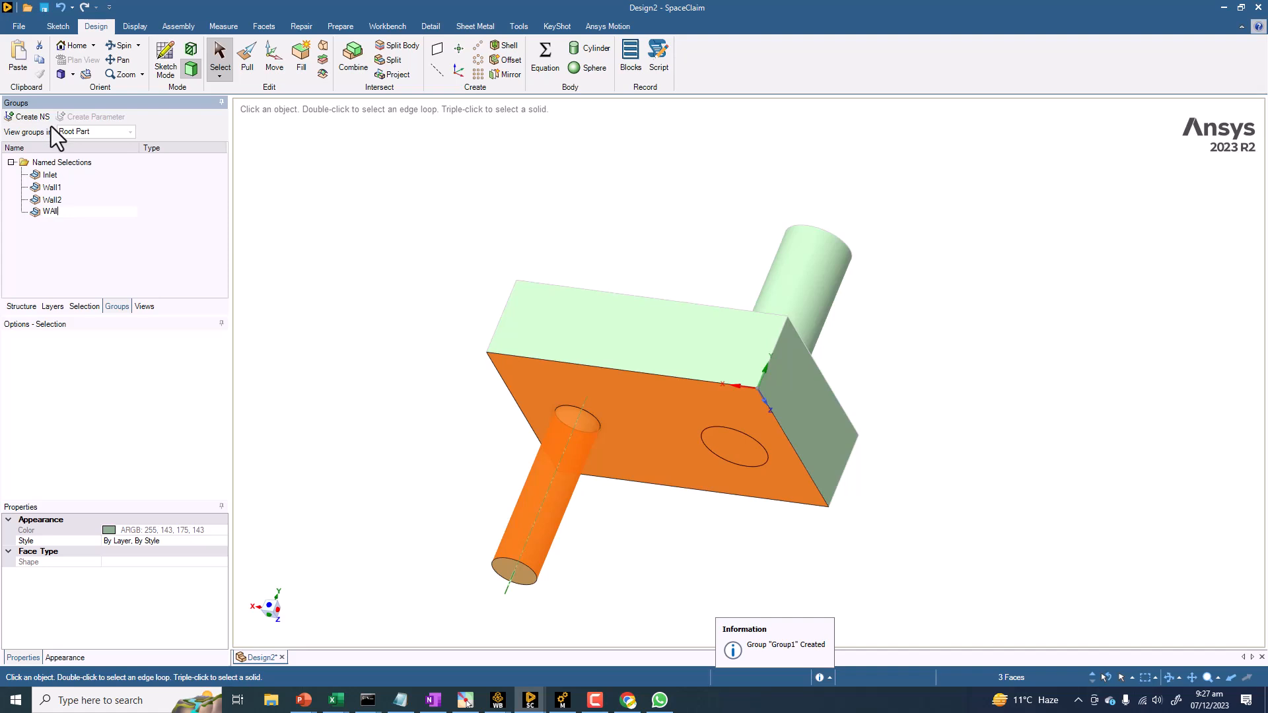
key("BackSpace")
key("BackSpace")
key("BackSpace")
key("BackSpace")
key("Return")
Step: Check which faces belong to the Inlet, Wall1, Wall2 and Wall3 named selections
left_click(52, 175)
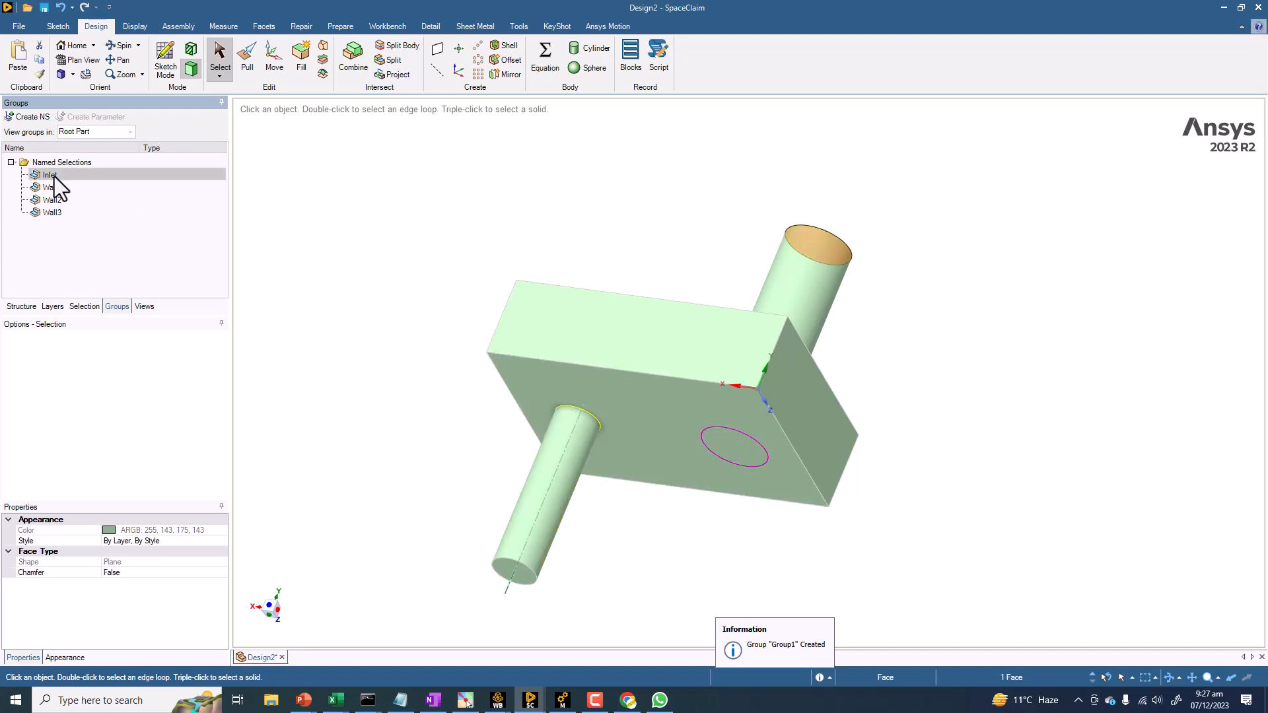
left_click(53, 187)
left_click(55, 199)
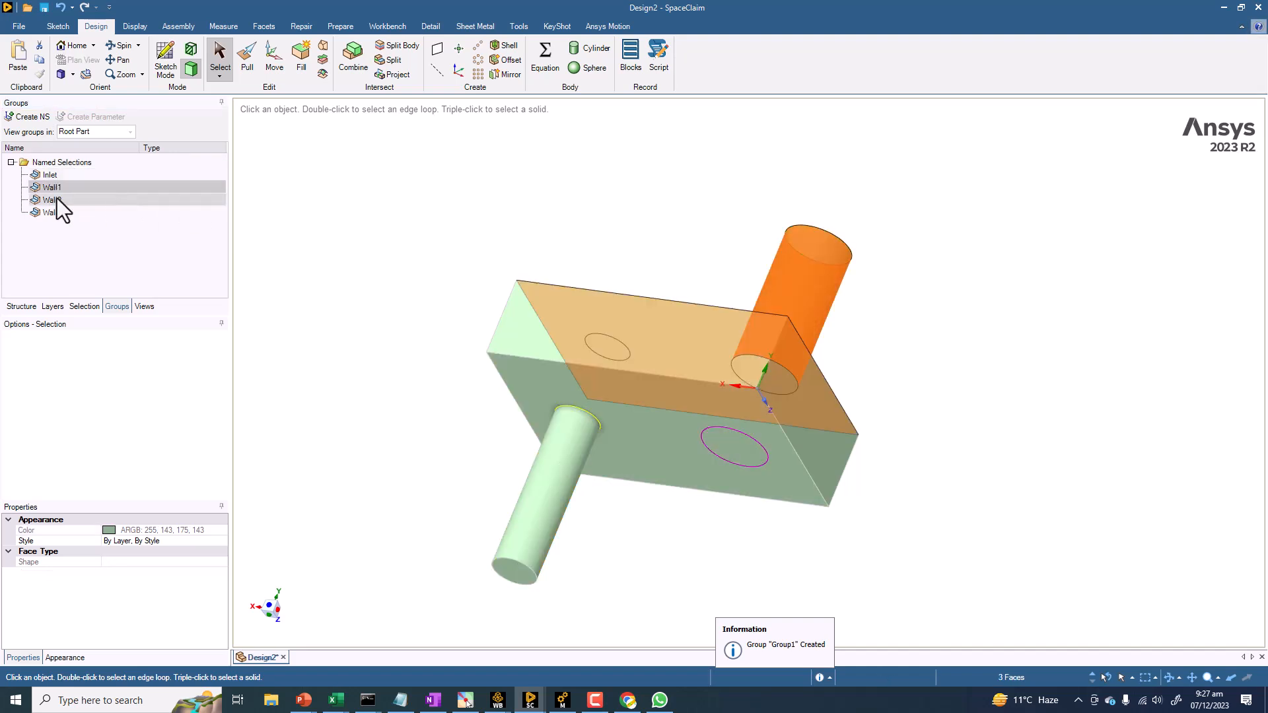
left_click(52, 212)
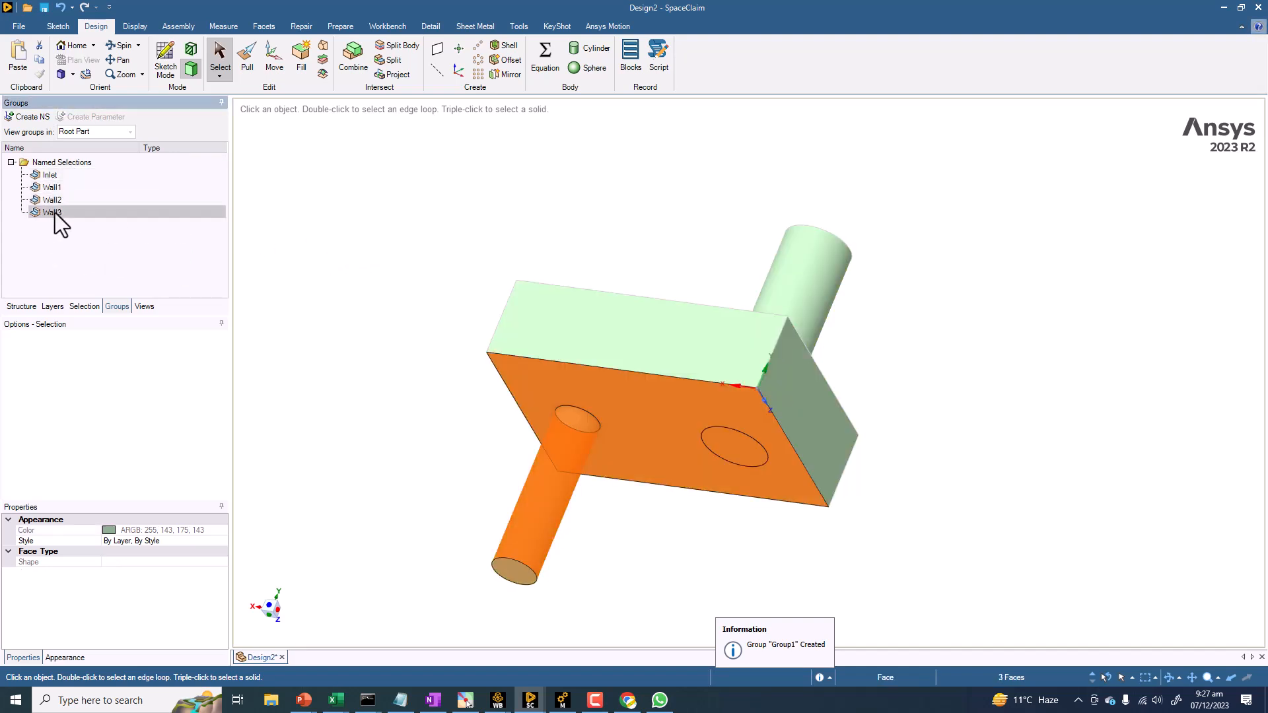
left_click(379, 264)
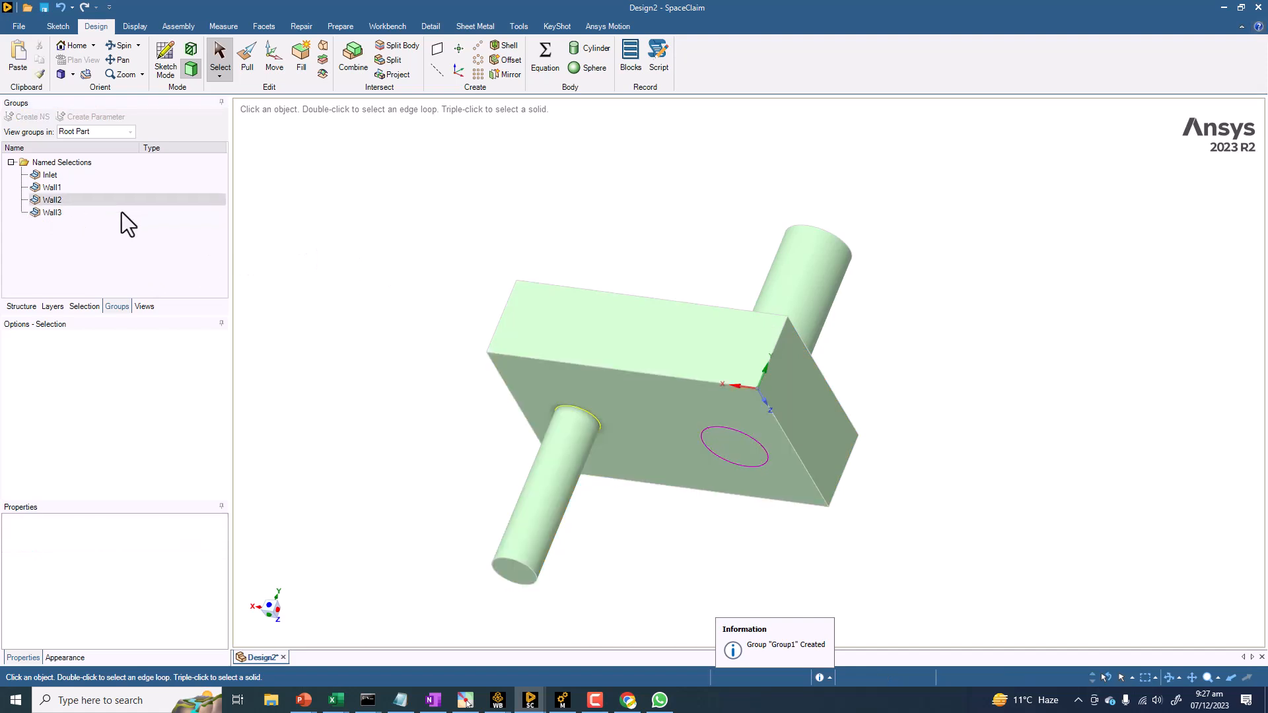
Step: Create a named selection called Outlet from the lower end face of the smaller cylinder
left_click(519, 574)
left_click(24, 122)
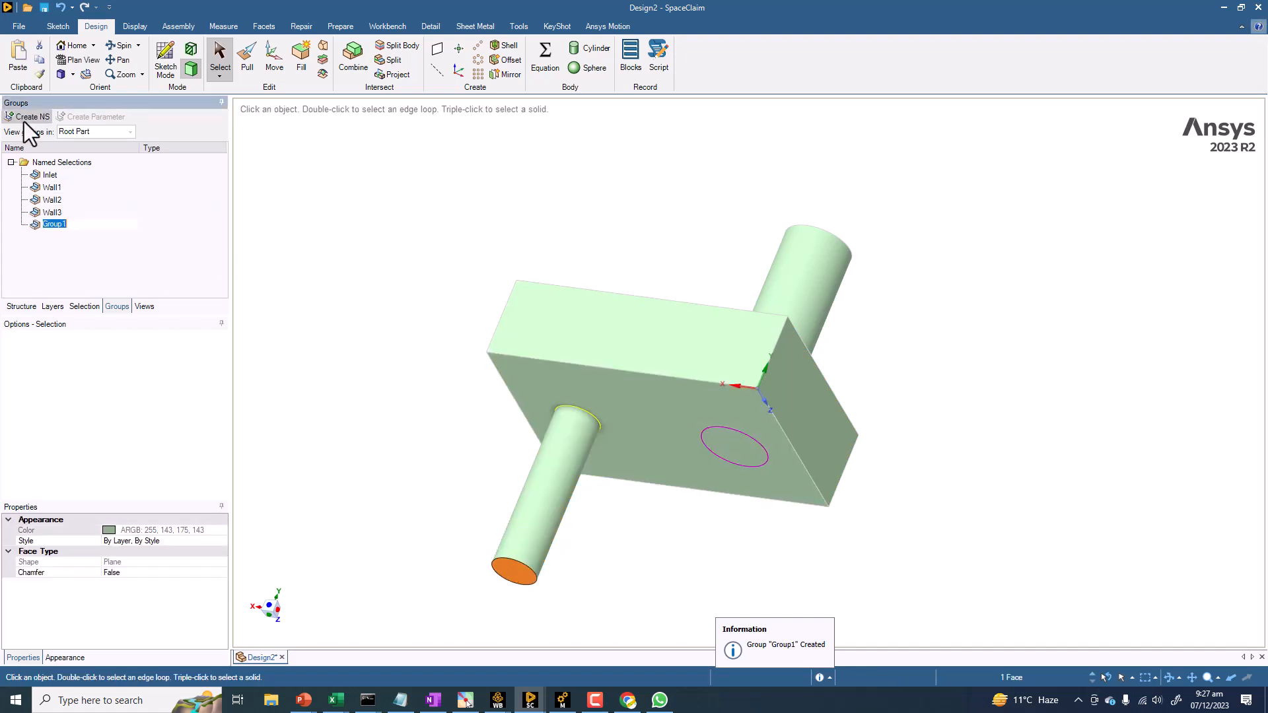
type("Outlet")
key("Return")
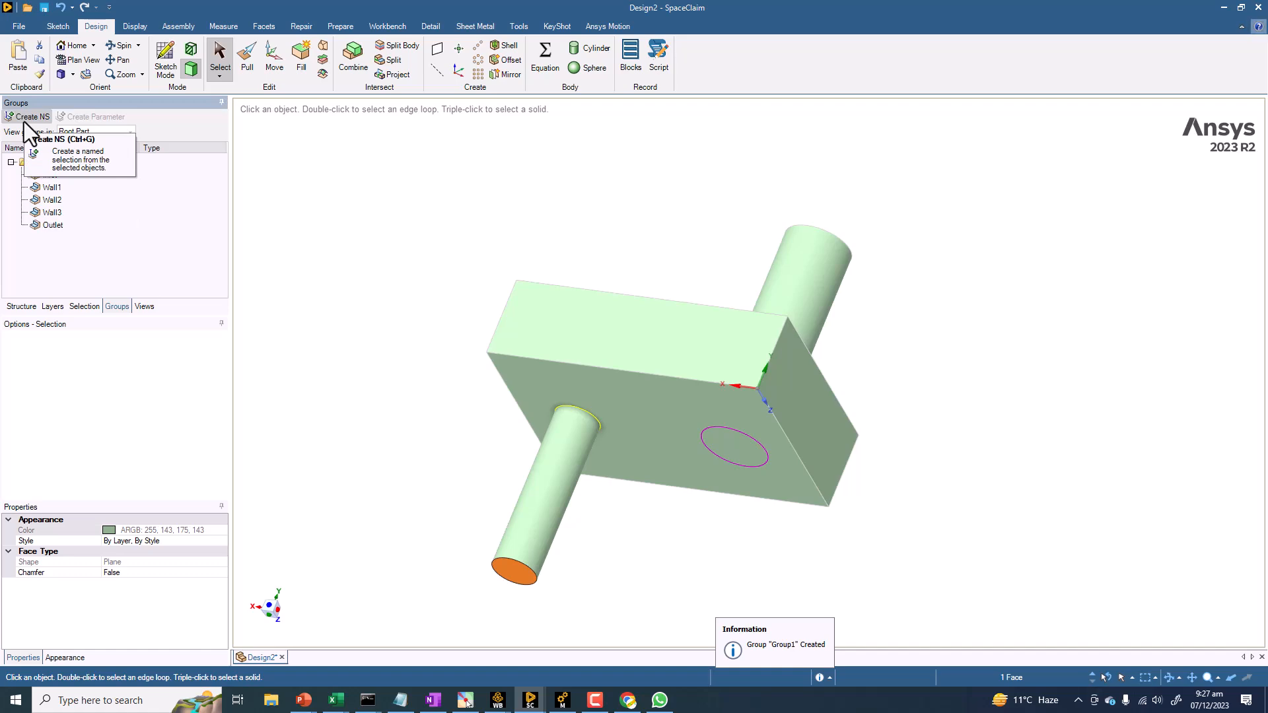
Step: Save the design as Design2 in SpaceClaim format and transfer the geometry to Workbench 2023 R2
left_click(37, 4)
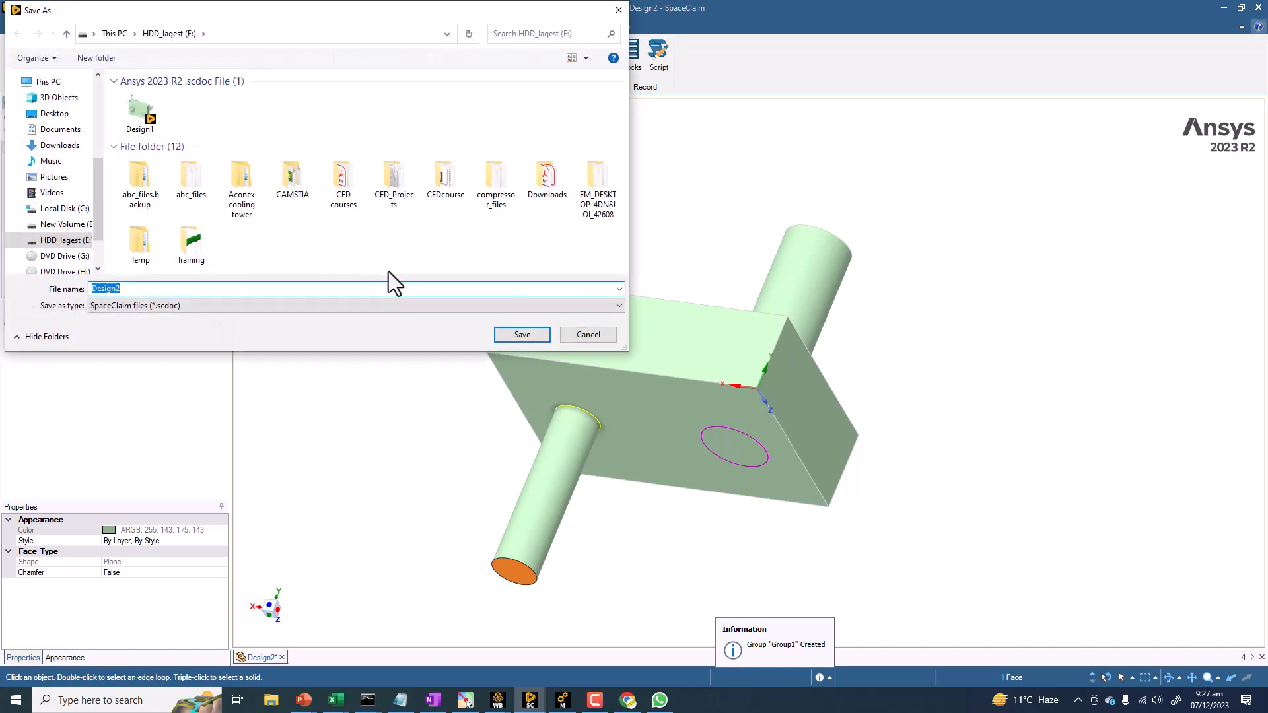
left_click(522, 335)
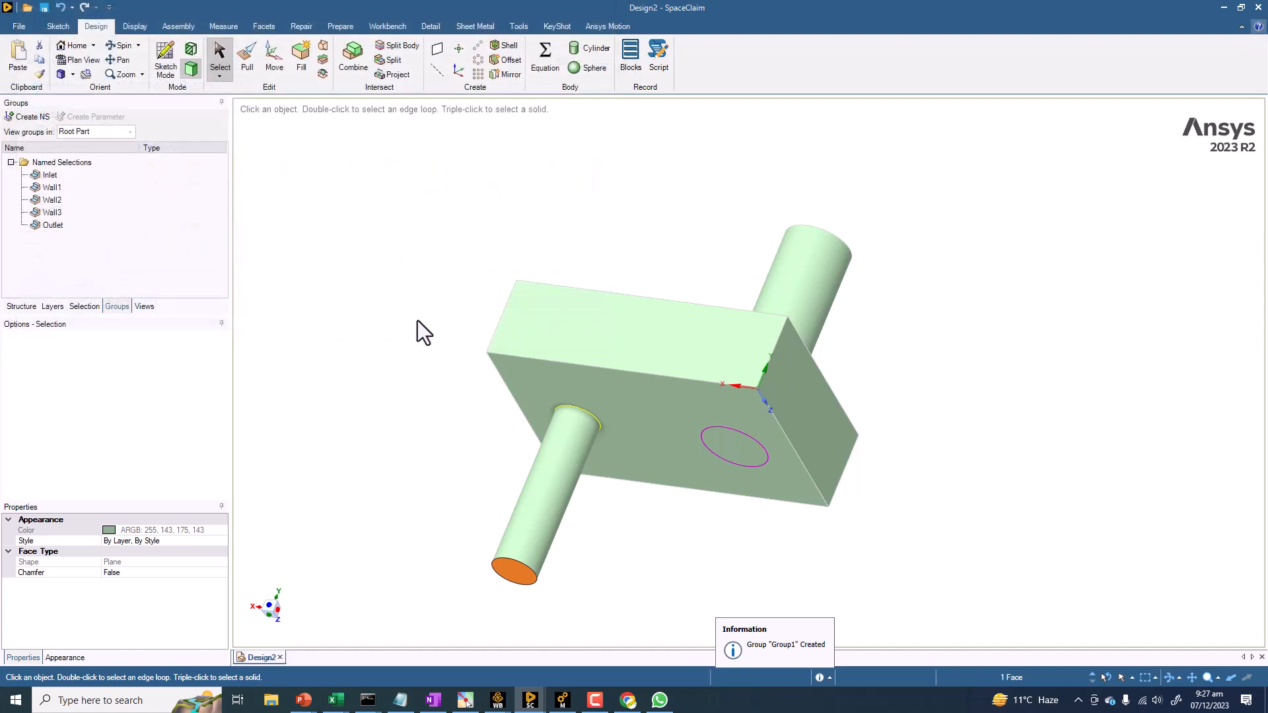
middle_click_drag(417, 320, 407, 339)
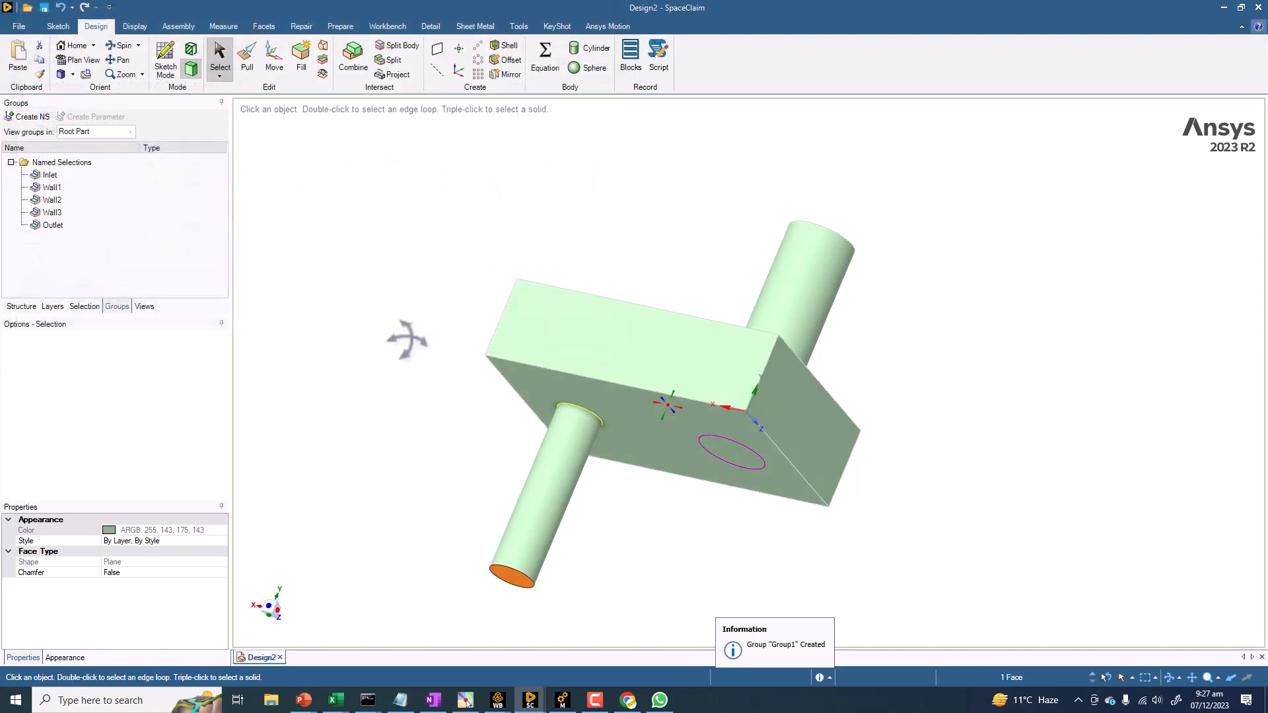
left_click(381, 26)
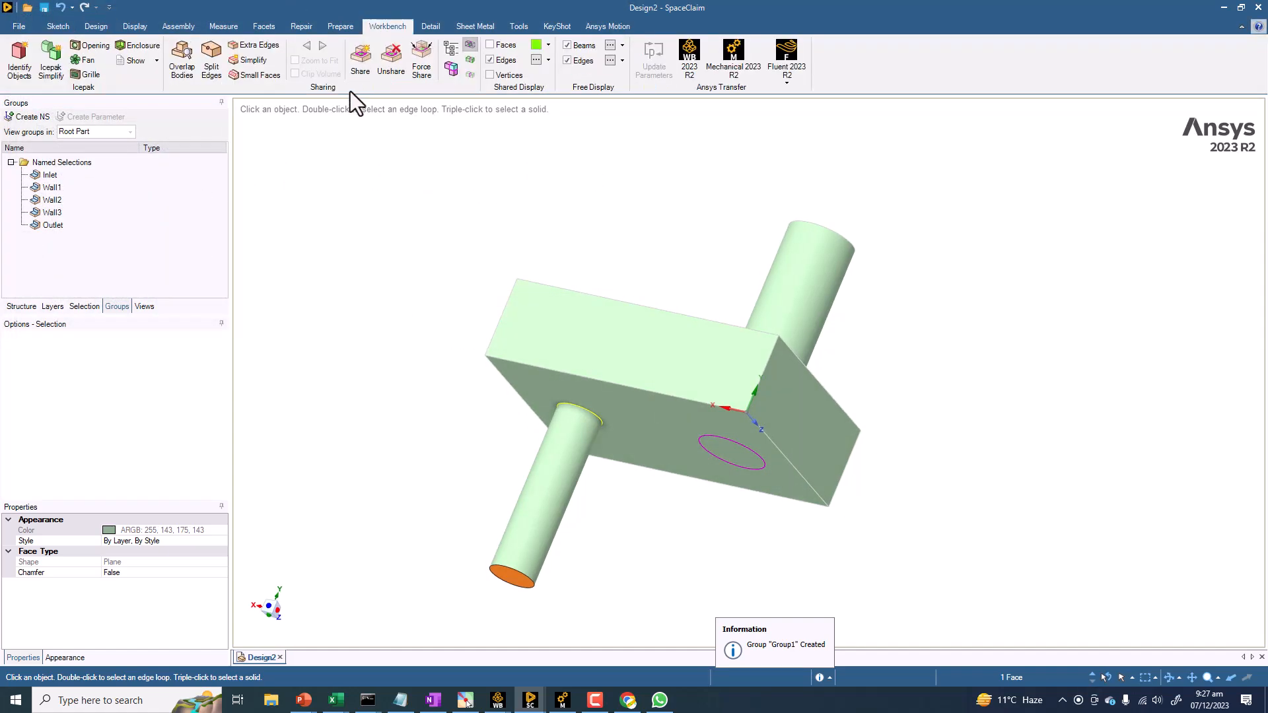
left_click(691, 54)
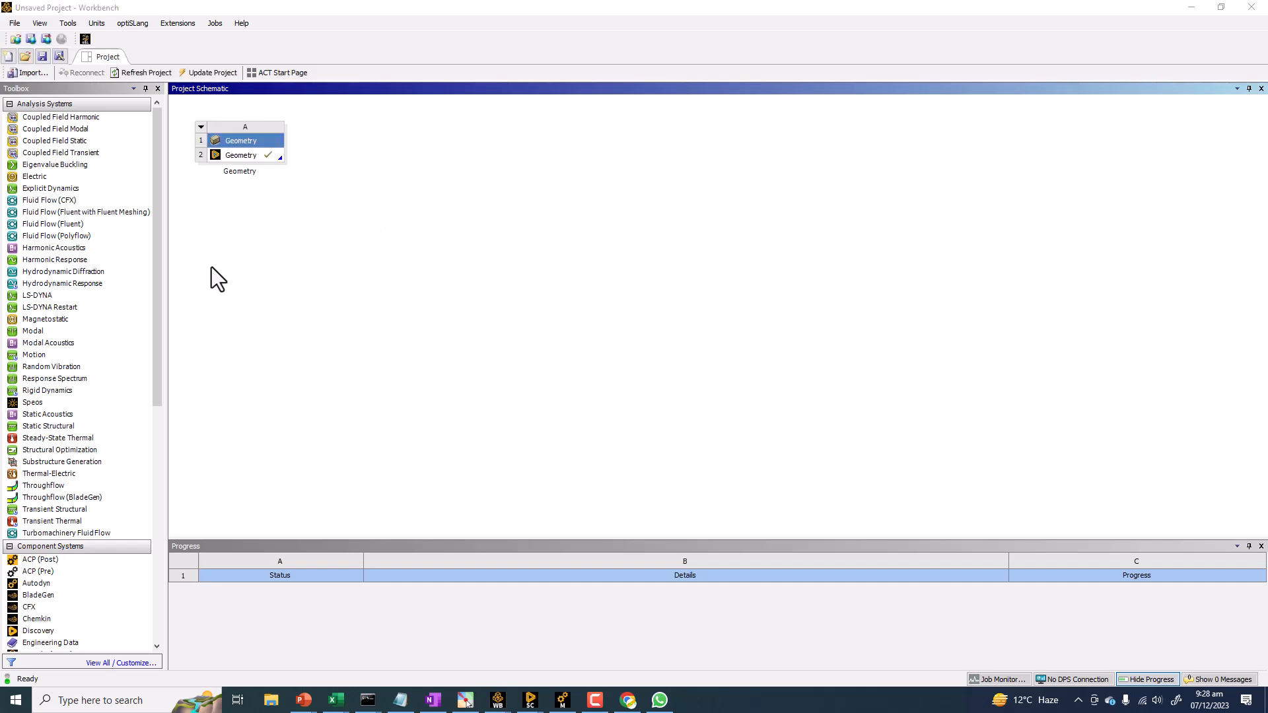
Step: Add a Mesh component system linked to the existing Geometry cell and open its Mesh cell for editing
scroll(69, 425, "down", 3)
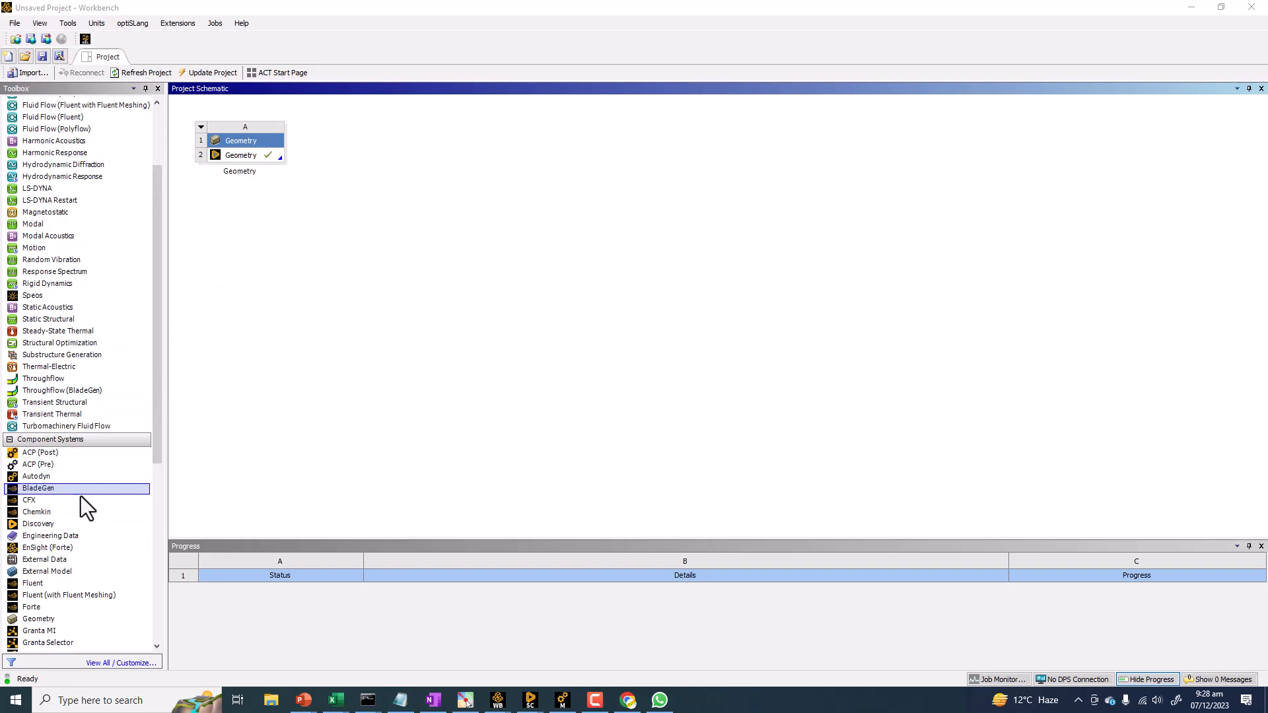
scroll(45, 476, "up", 3)
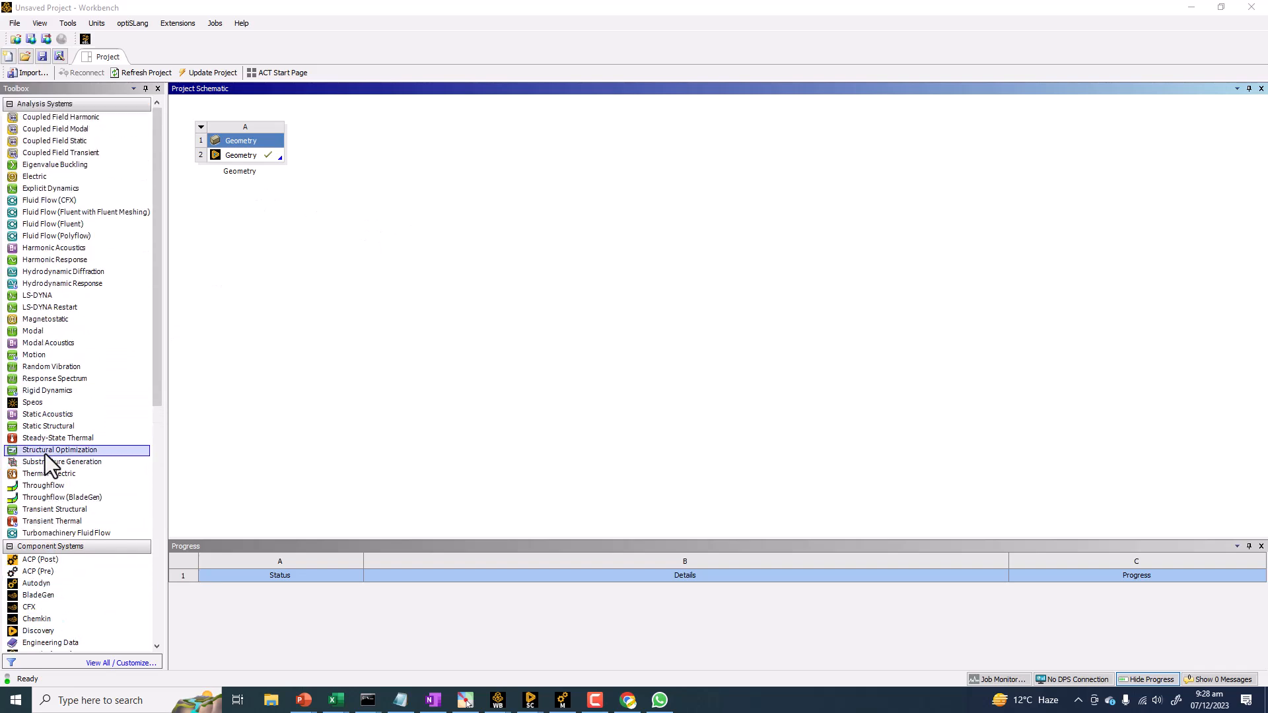
scroll(42, 314, "down", 7)
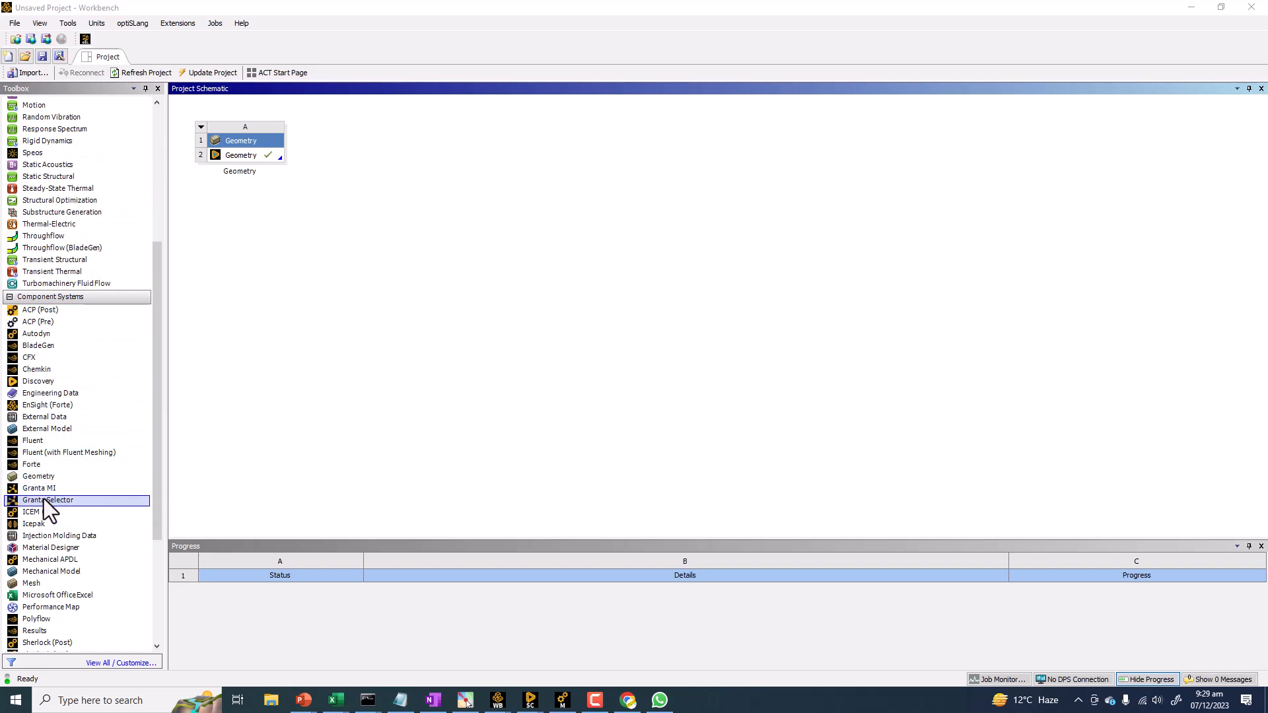
left_click_drag(49, 588, 275, 152)
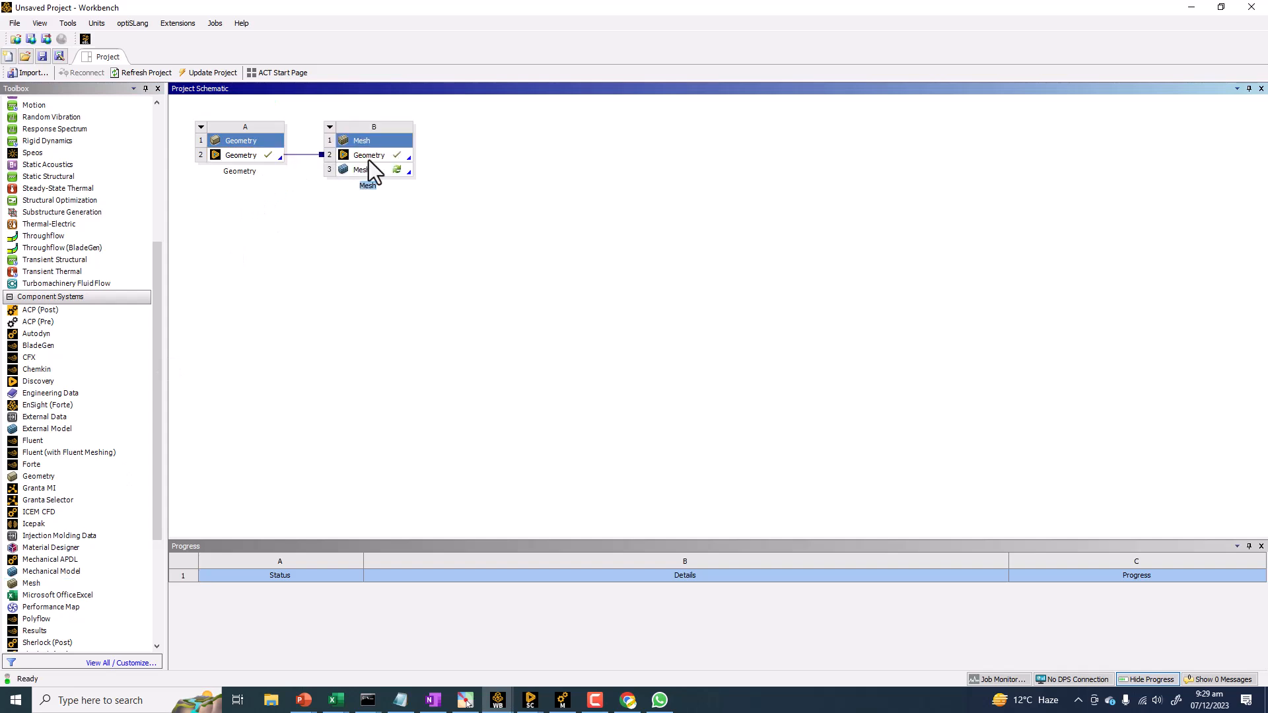
double_click(375, 168)
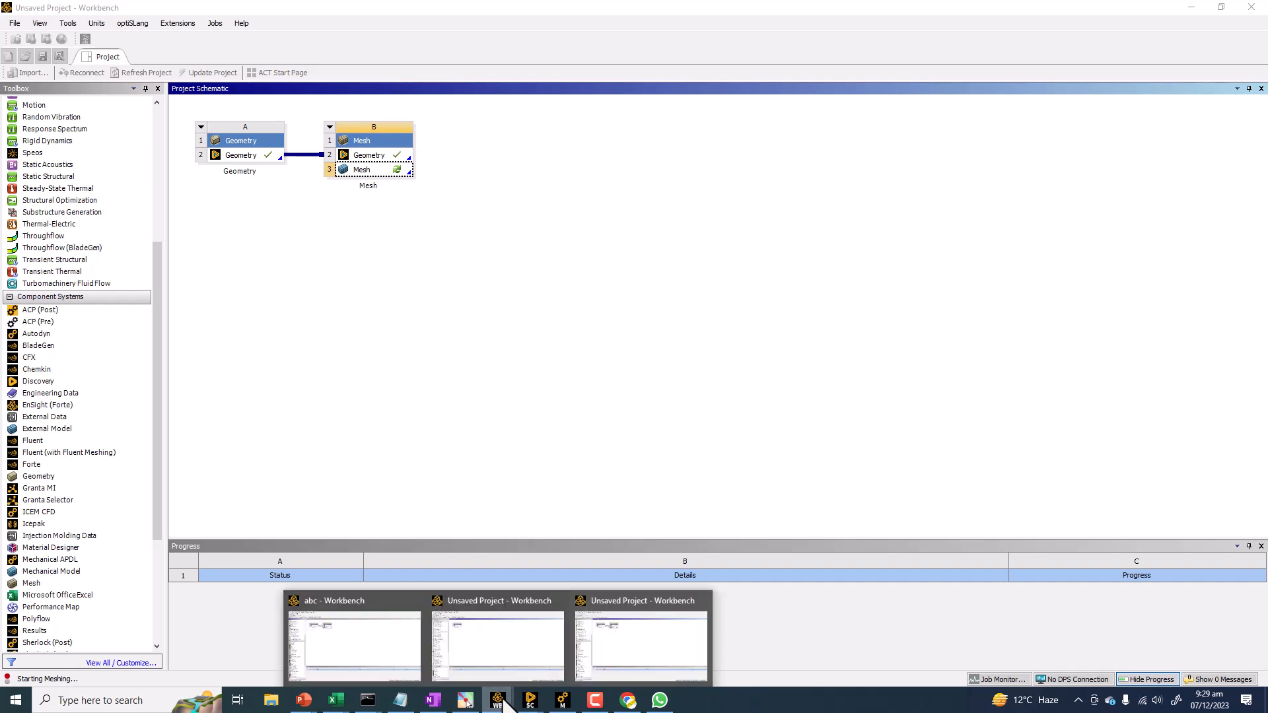
Step: Close the spare unsaved Workbench project containing only Geometry without saving it, and close the abc project
left_click(483, 629)
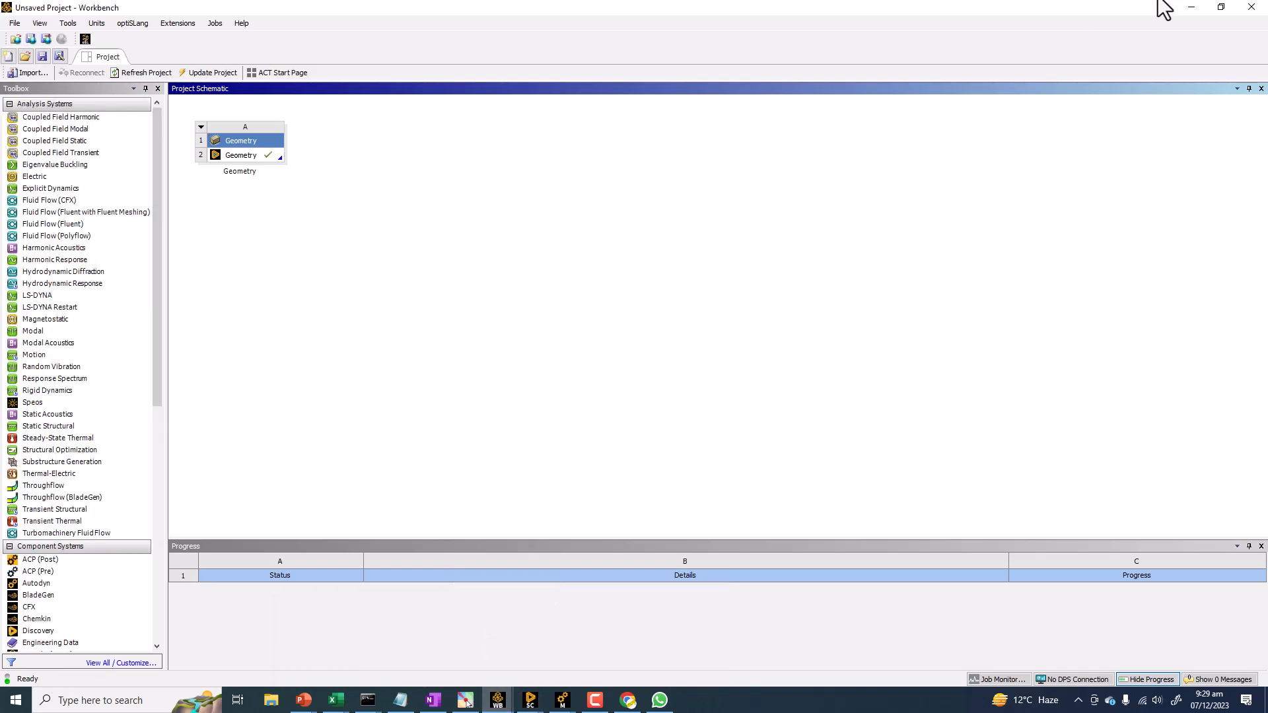
left_click(1250, 12)
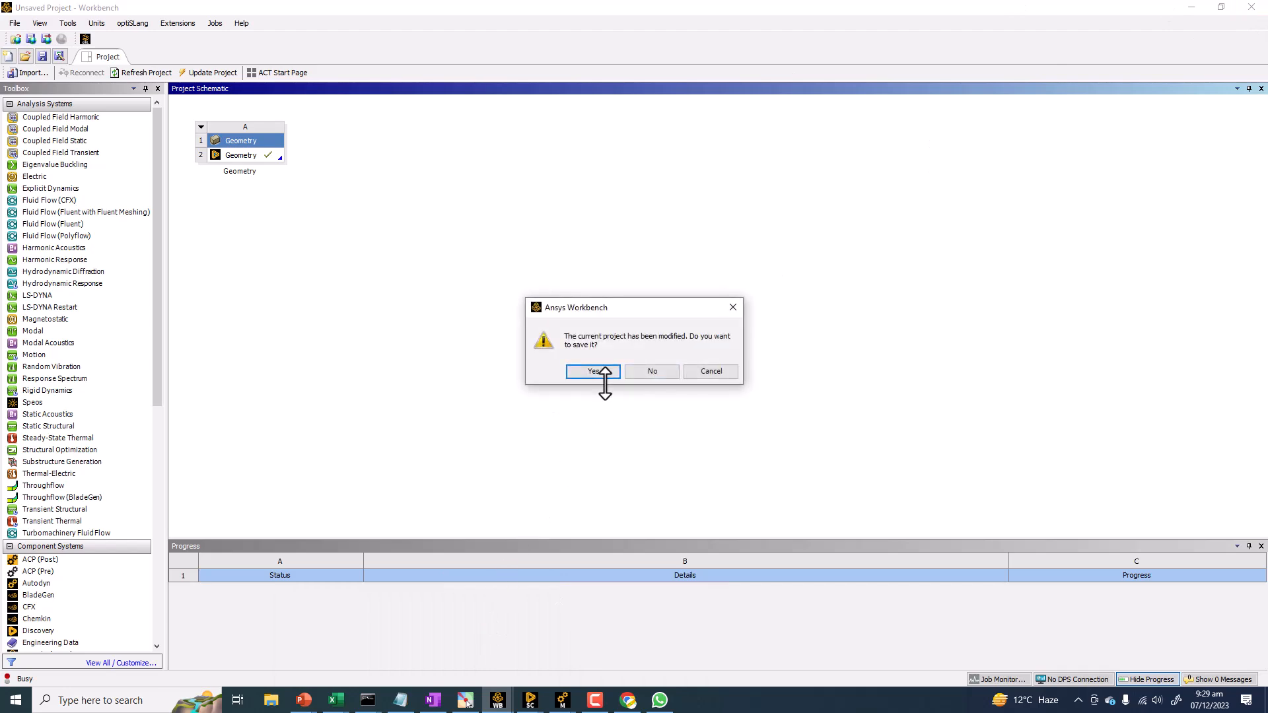
left_click(648, 370)
mouse_move(498, 704)
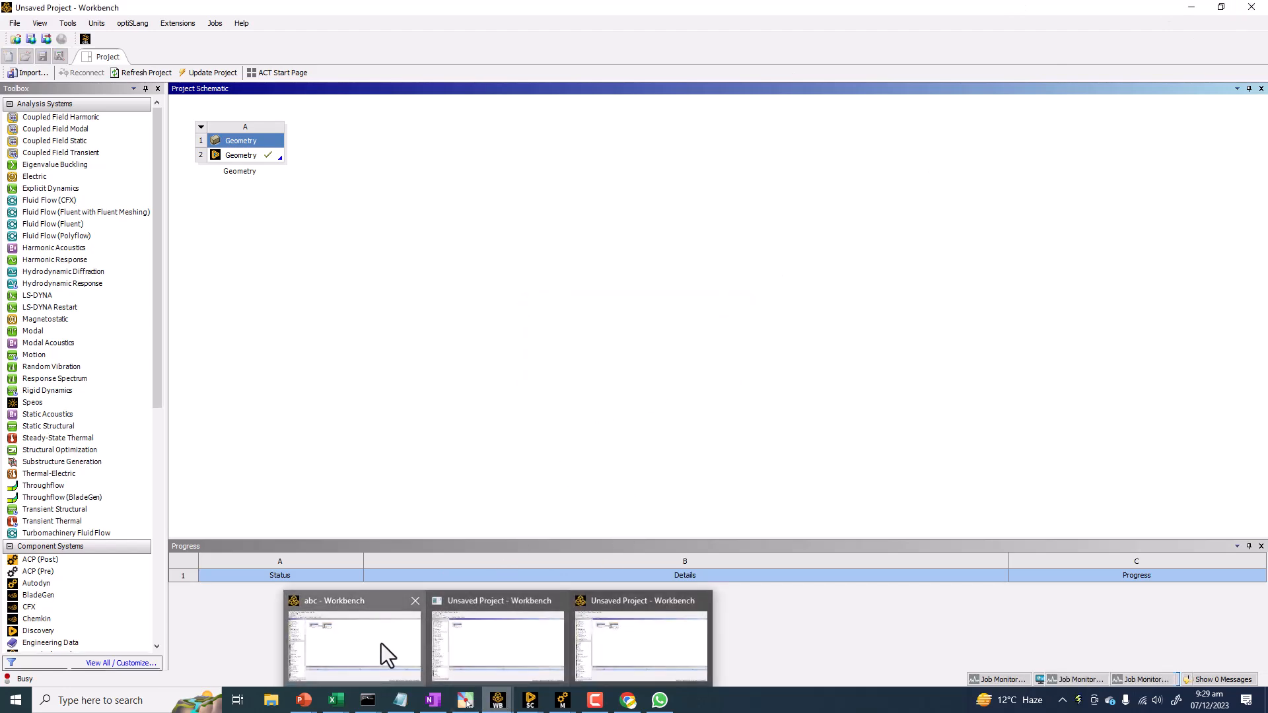
left_click(383, 641)
left_click(1253, 8)
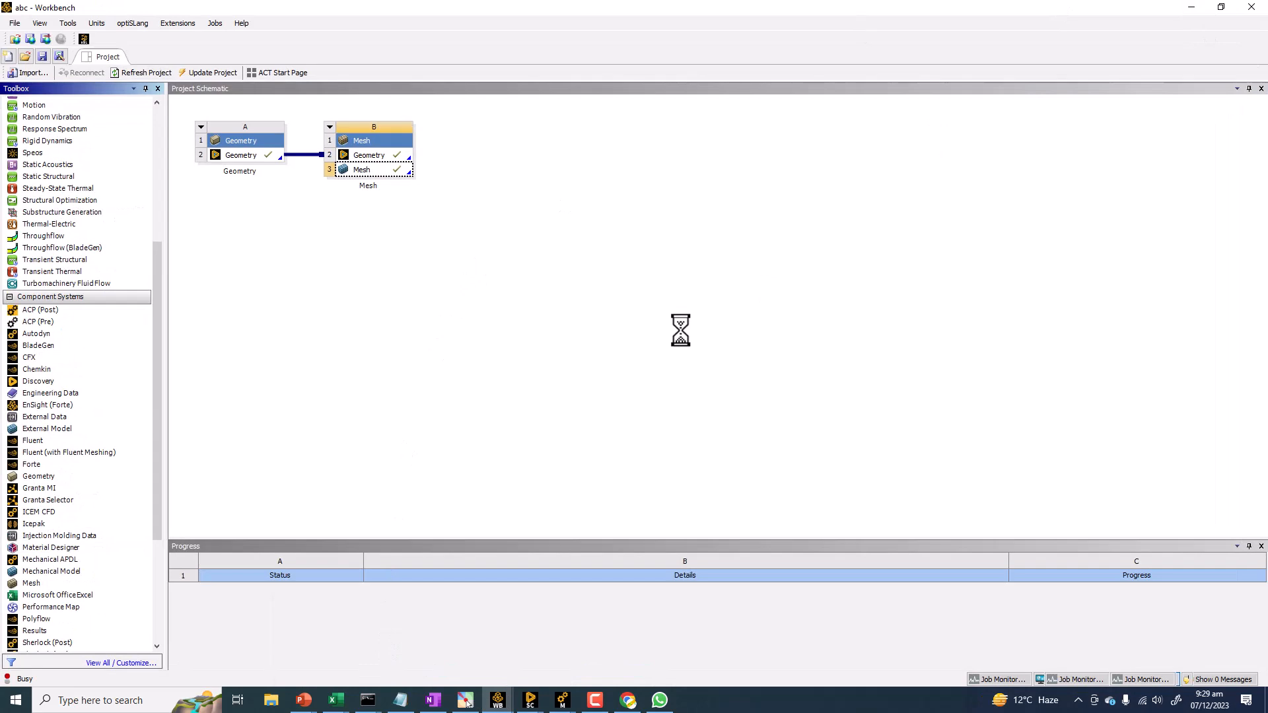
Step: Close the older SpaceClaim geometry window and return to the one holding the current block and cylinders
mouse_move(495, 706)
left_click(559, 651)
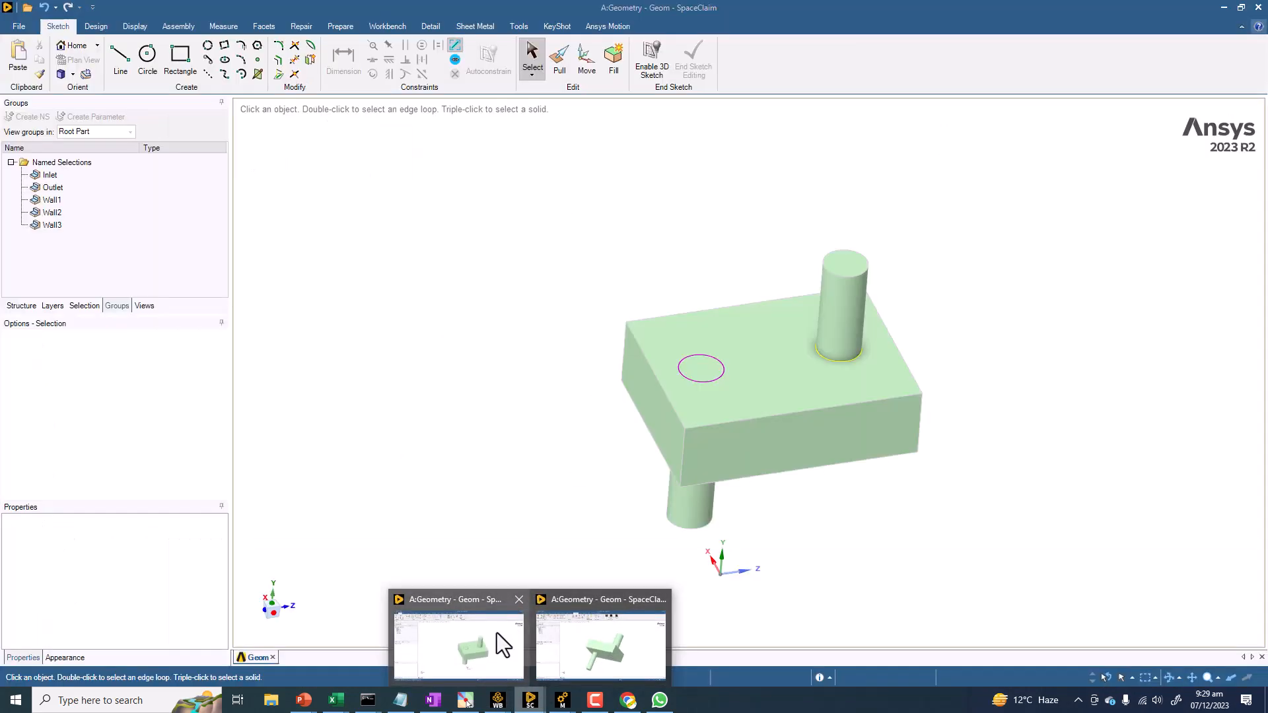
left_click(497, 633)
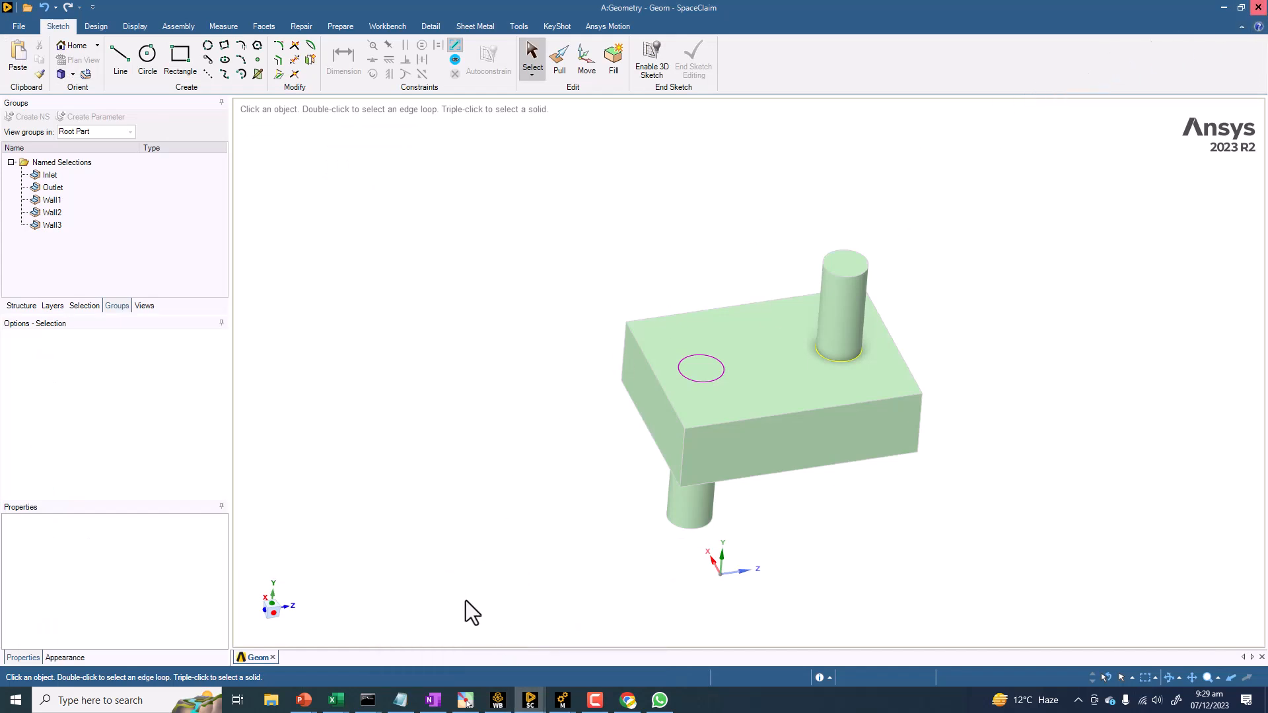
mouse_move(556, 644)
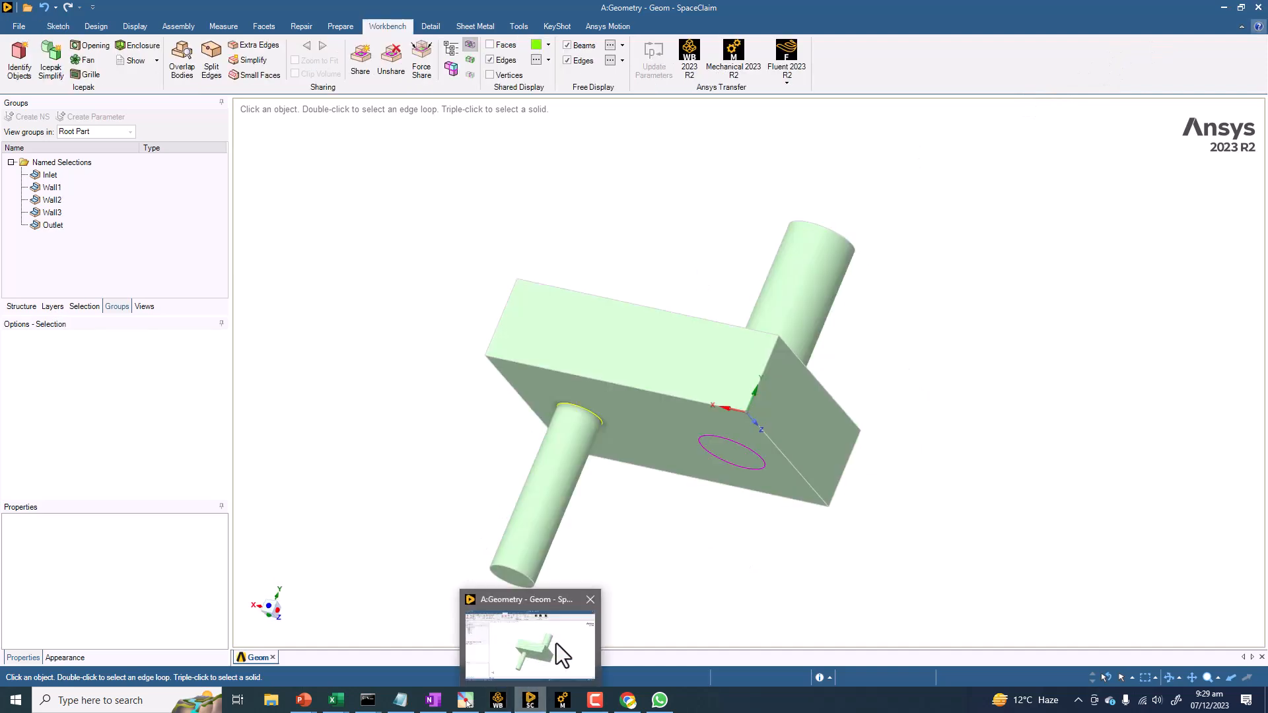
left_click(577, 607)
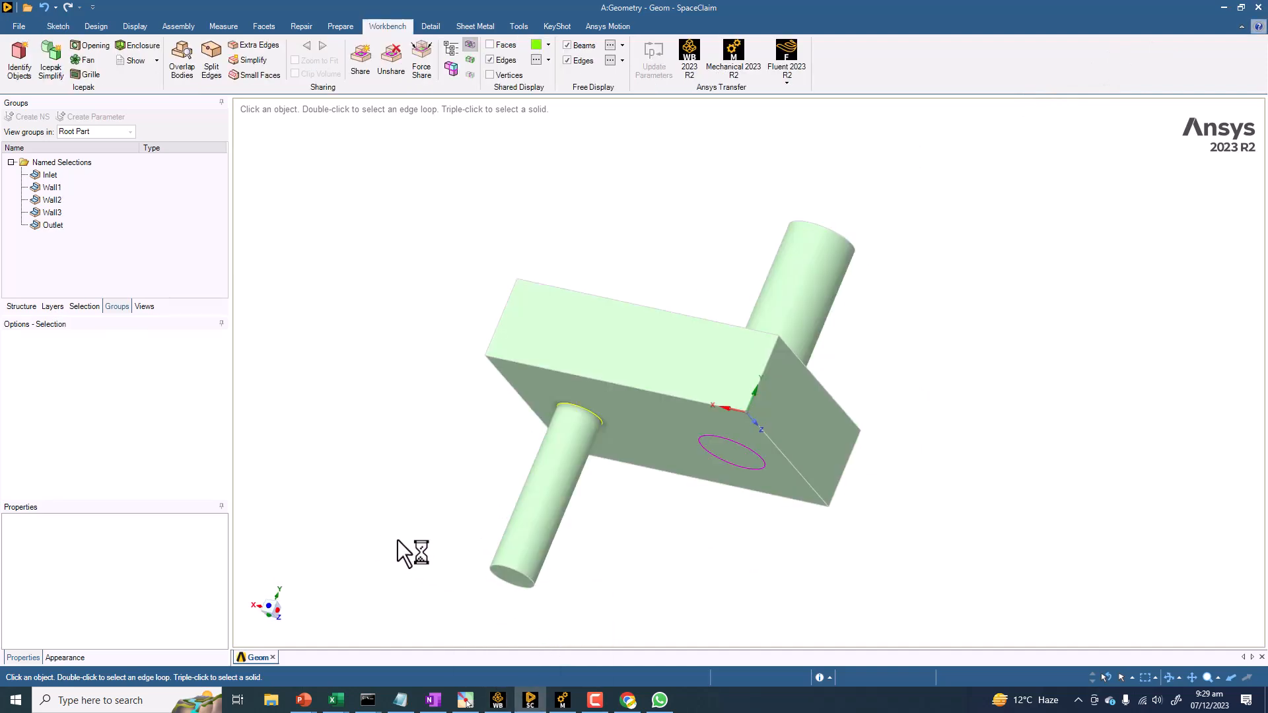
Step: Switch from SpaceClaim to the Ansys Meshing window for the Mesh system
left_click(531, 701)
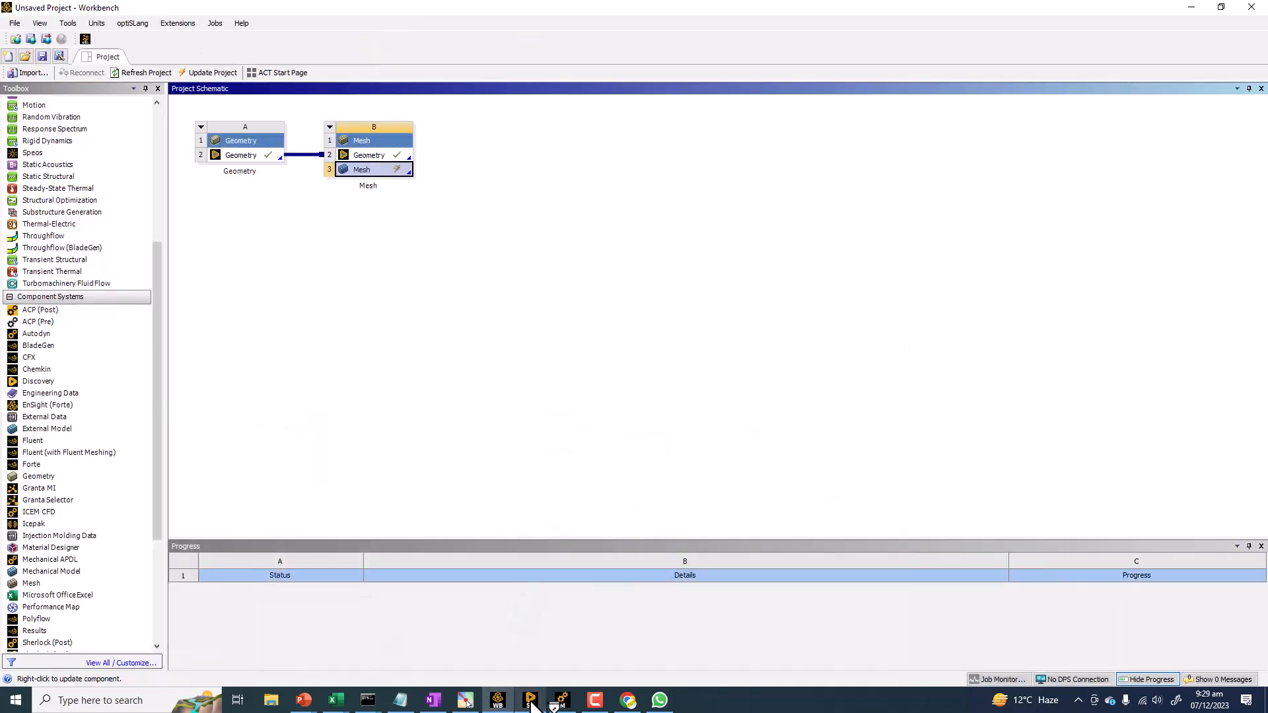
left_click(531, 701)
mouse_move(555, 705)
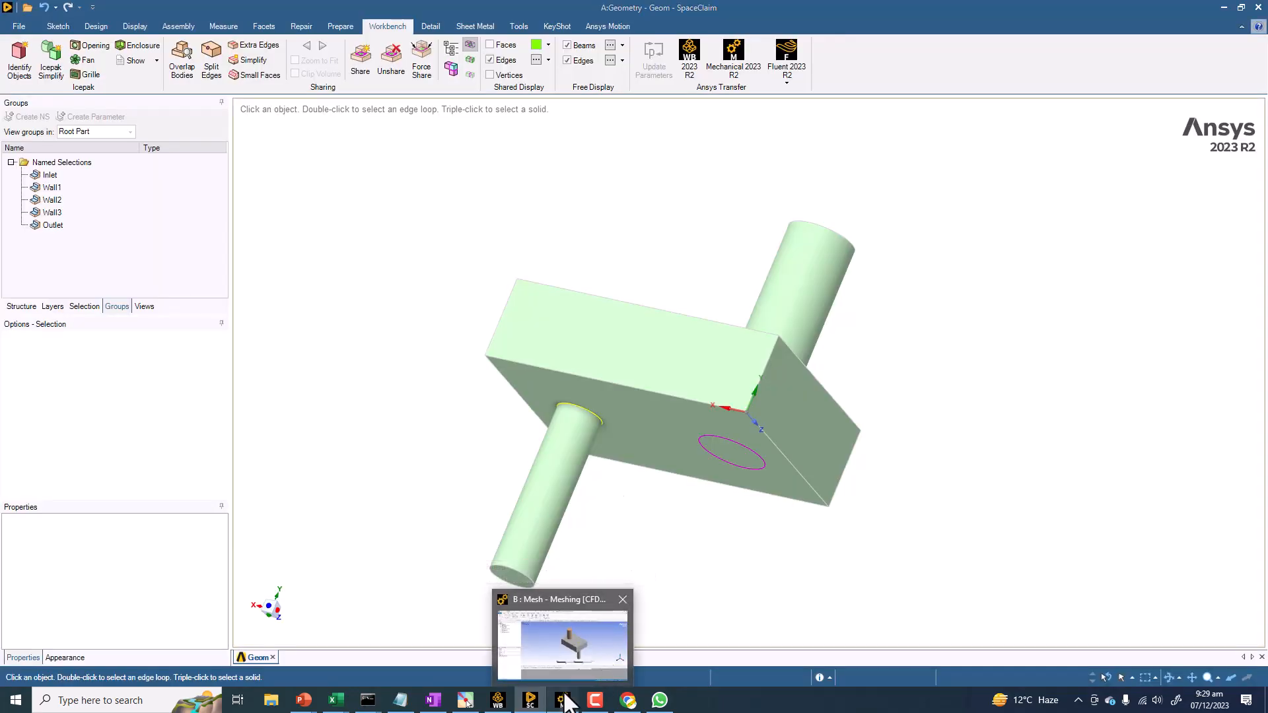
left_click(565, 702)
Step: Hide the block body so only the four cylinder bodies are displayed
middle_click_drag(493, 326, 625, 255)
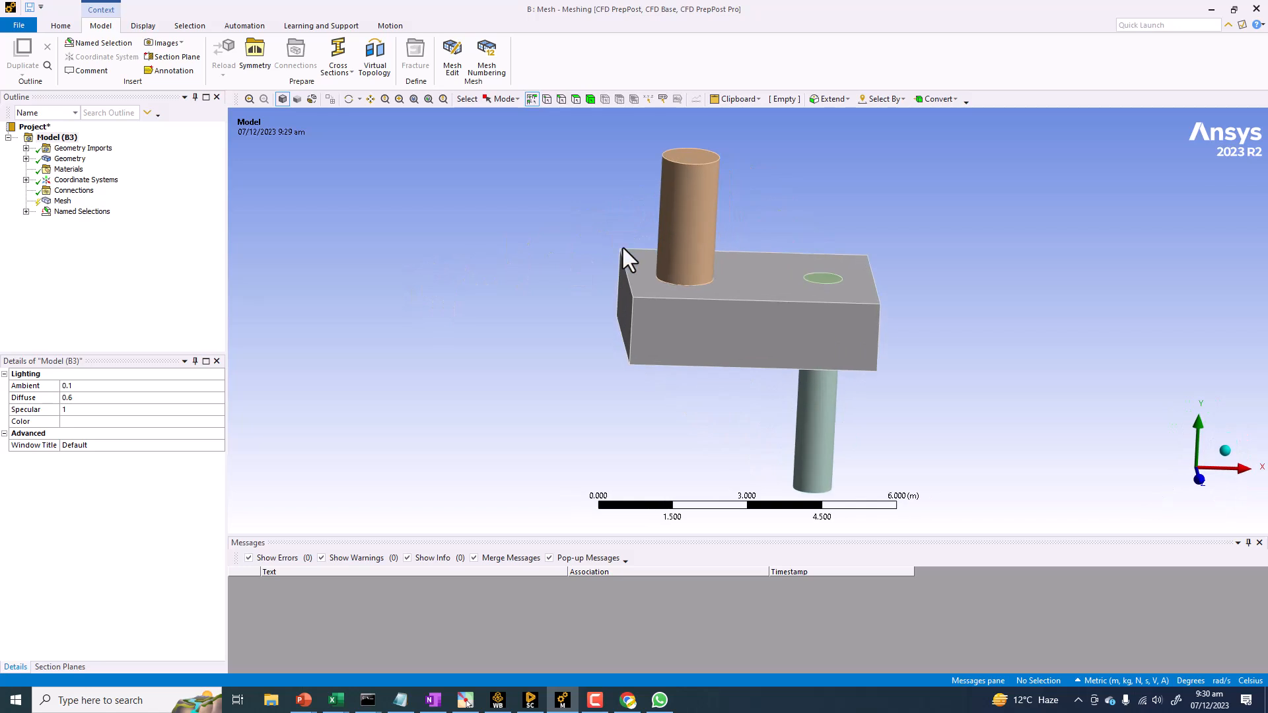
scroll(625, 257, "up", 3)
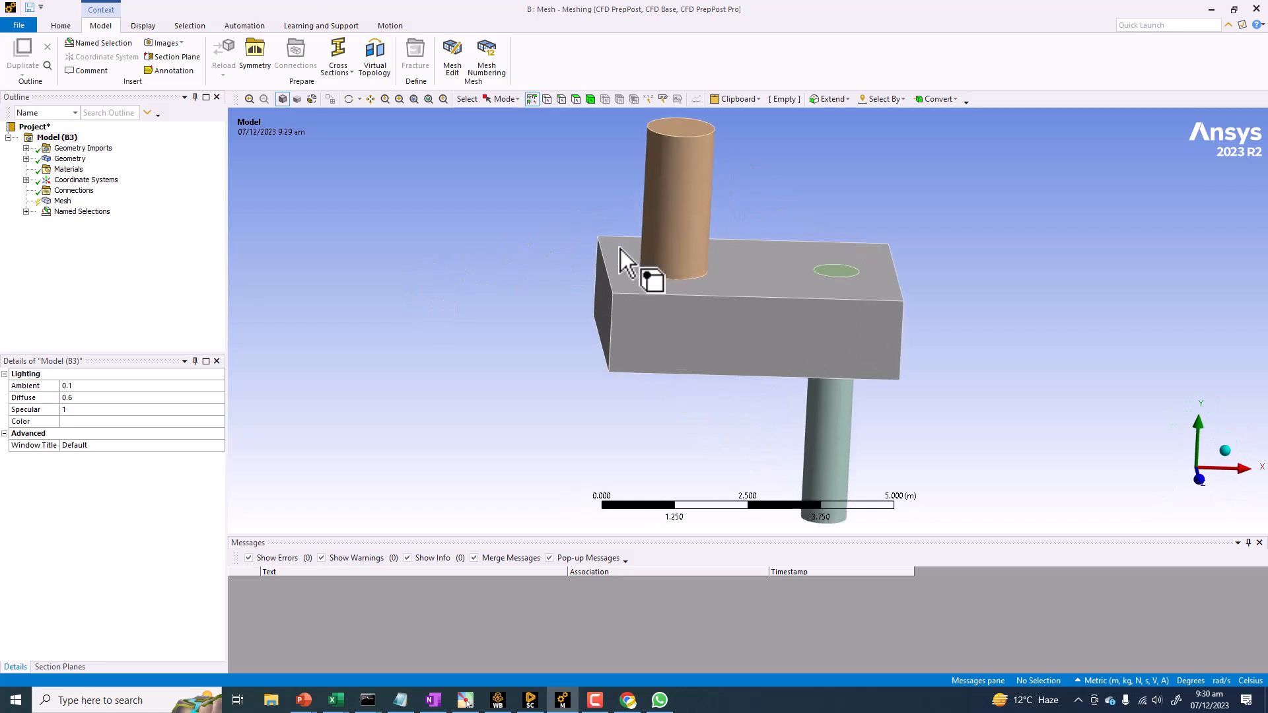
left_click(63, 201)
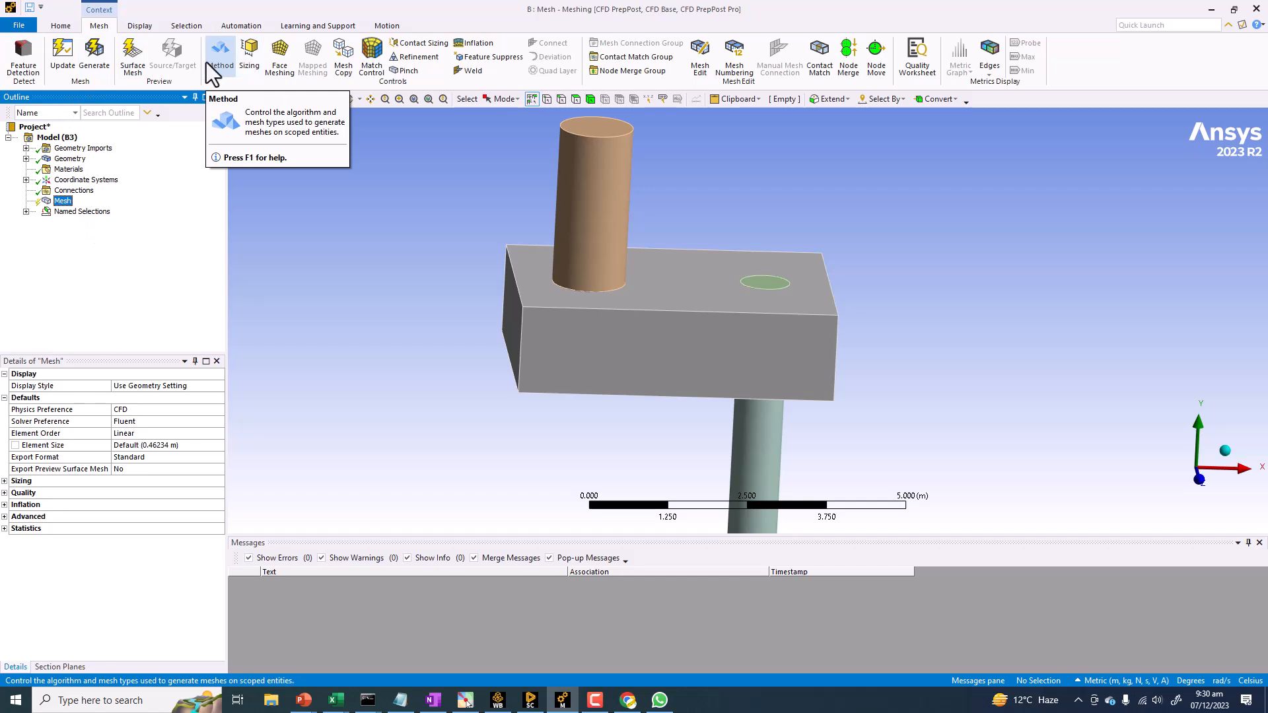
left_click(26, 159)
left_click(97, 179)
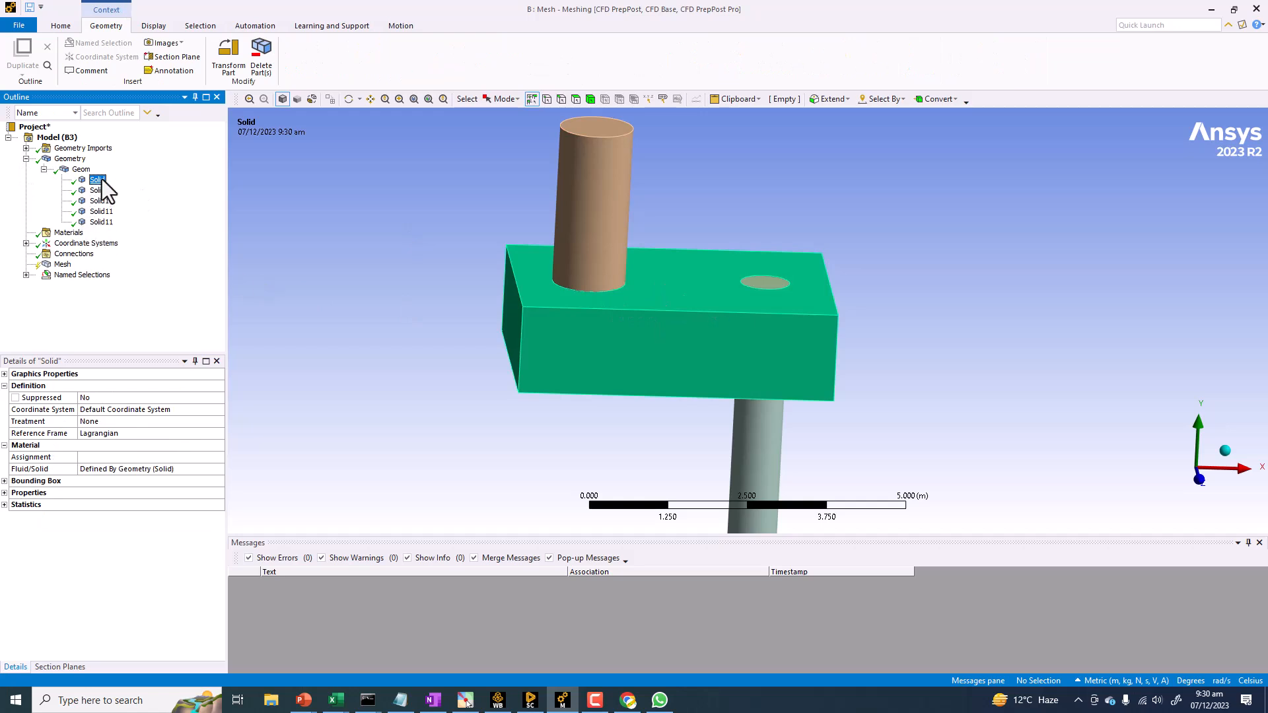
right_click(107, 191)
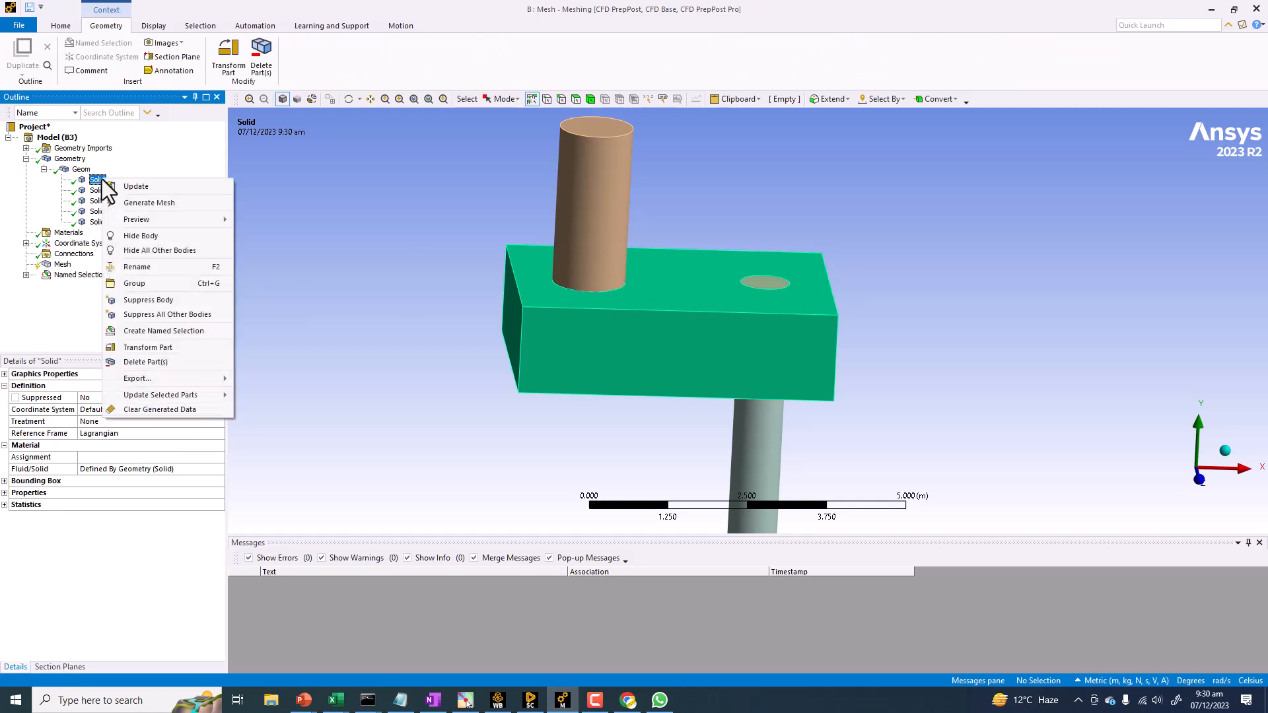
left_click(142, 236)
mouse_move(406, 280)
middle_mouse_down()
mouse_move(306, 187)
mouse_move(368, 276)
middle_mouse_up()
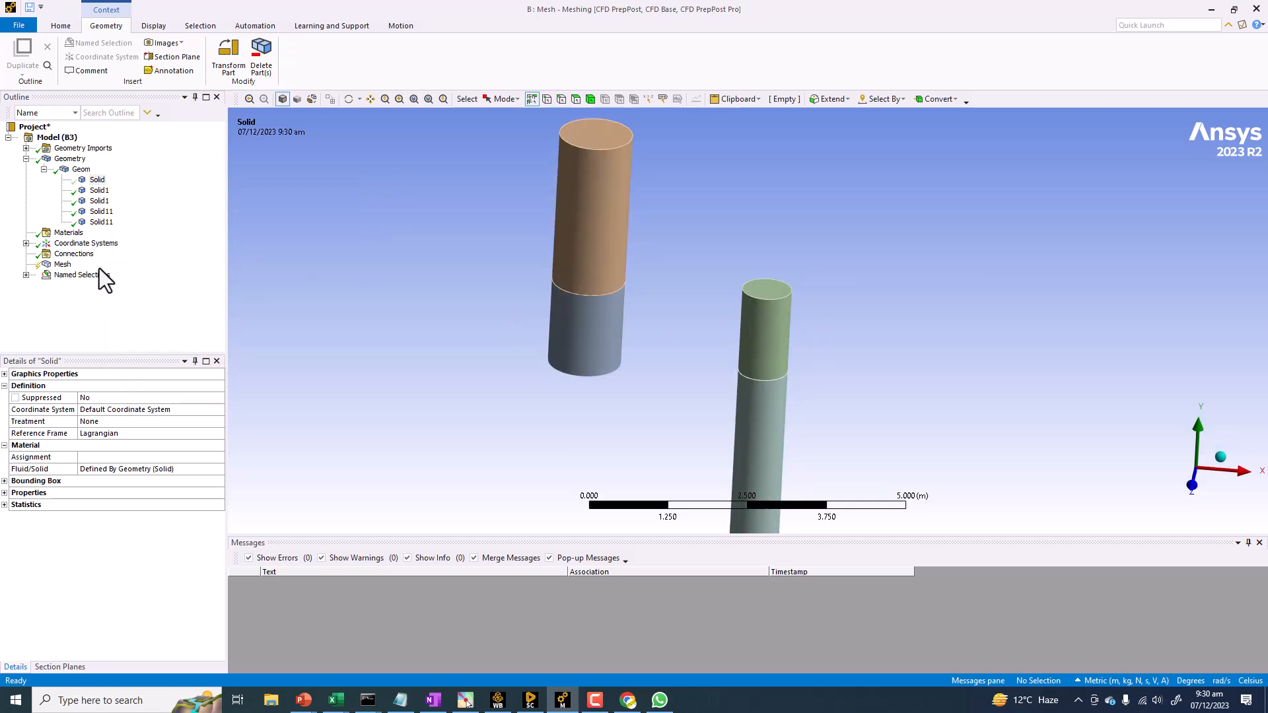
Step: Add a mesh method scoped to the four cylinder bodies and set it to MultiZone
left_click(64, 264)
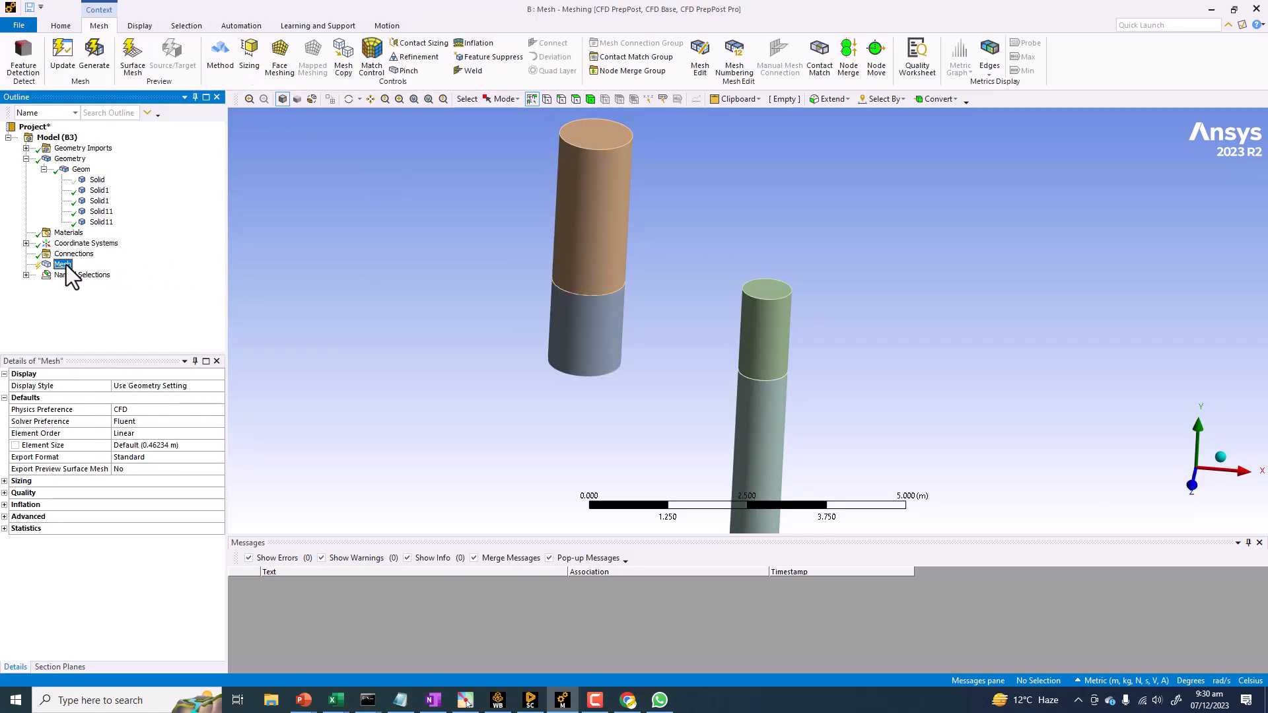
left_click(218, 57)
left_click(580, 235)
left_click(591, 341, "ctrl")
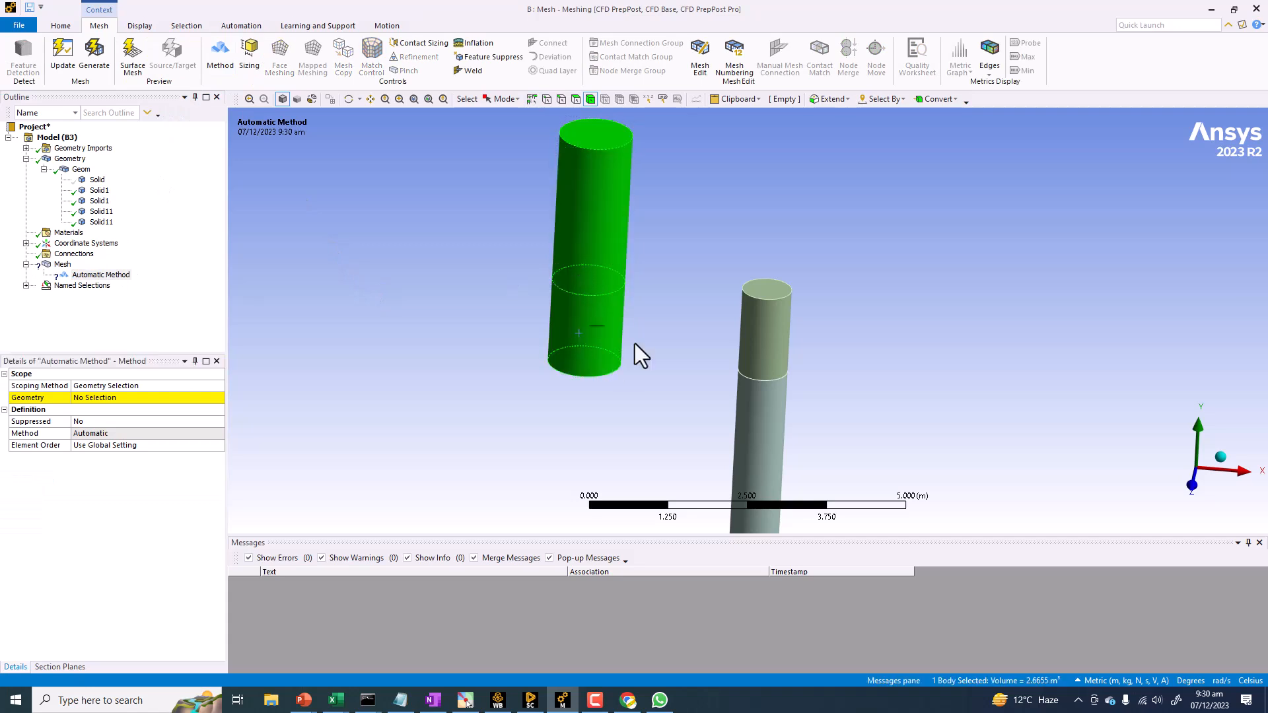
left_click(756, 336, "ctrl")
left_click(760, 449, "ctrl")
left_click(137, 397)
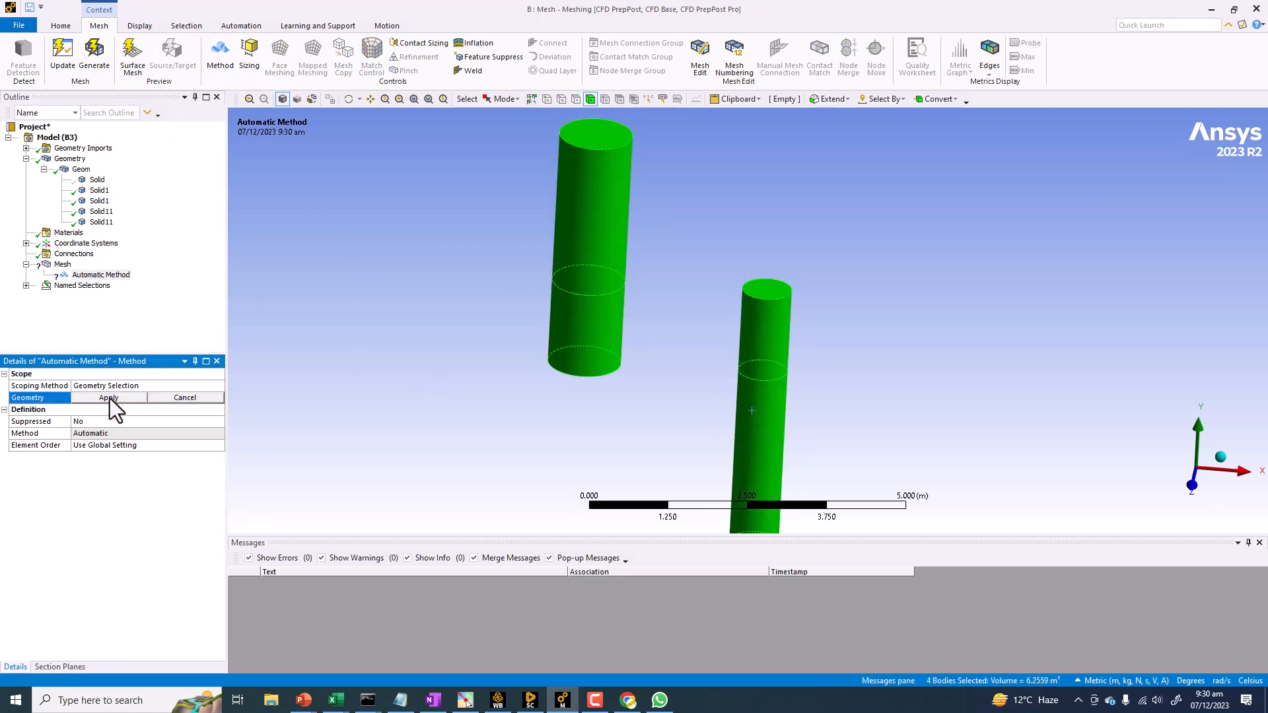
left_click(105, 398)
left_click(112, 435)
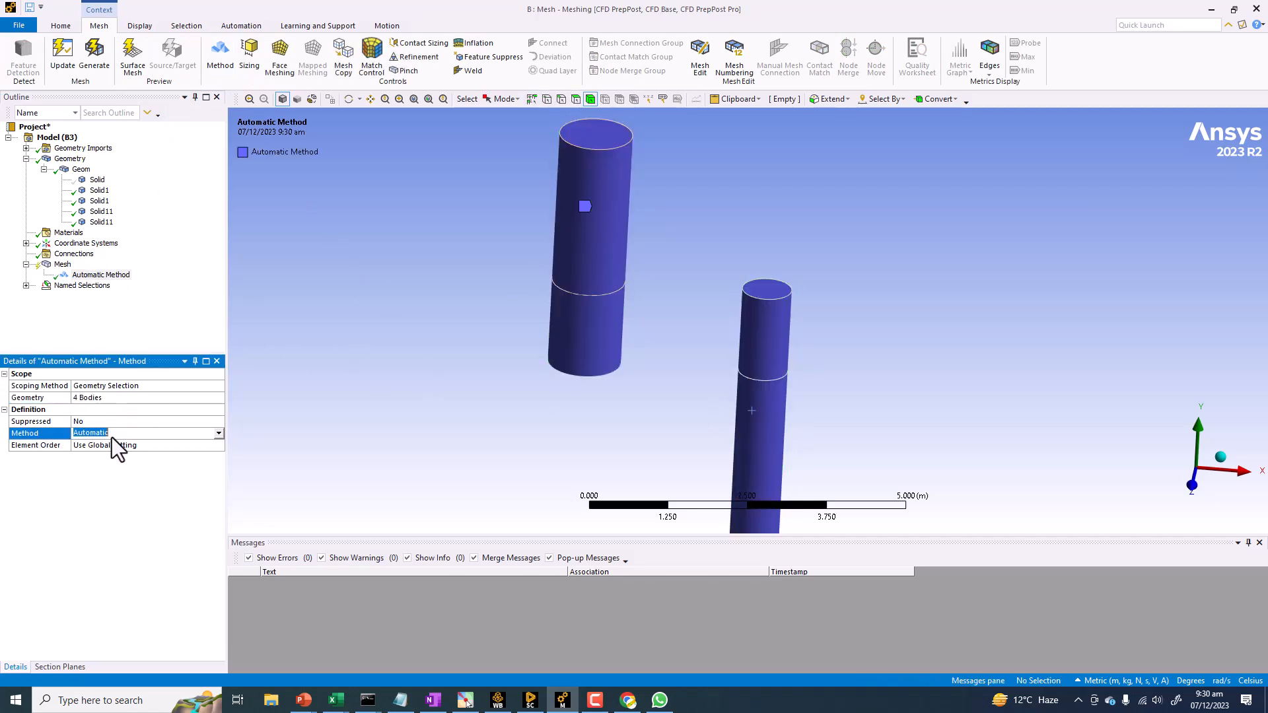
left_click(223, 434)
left_click(92, 478)
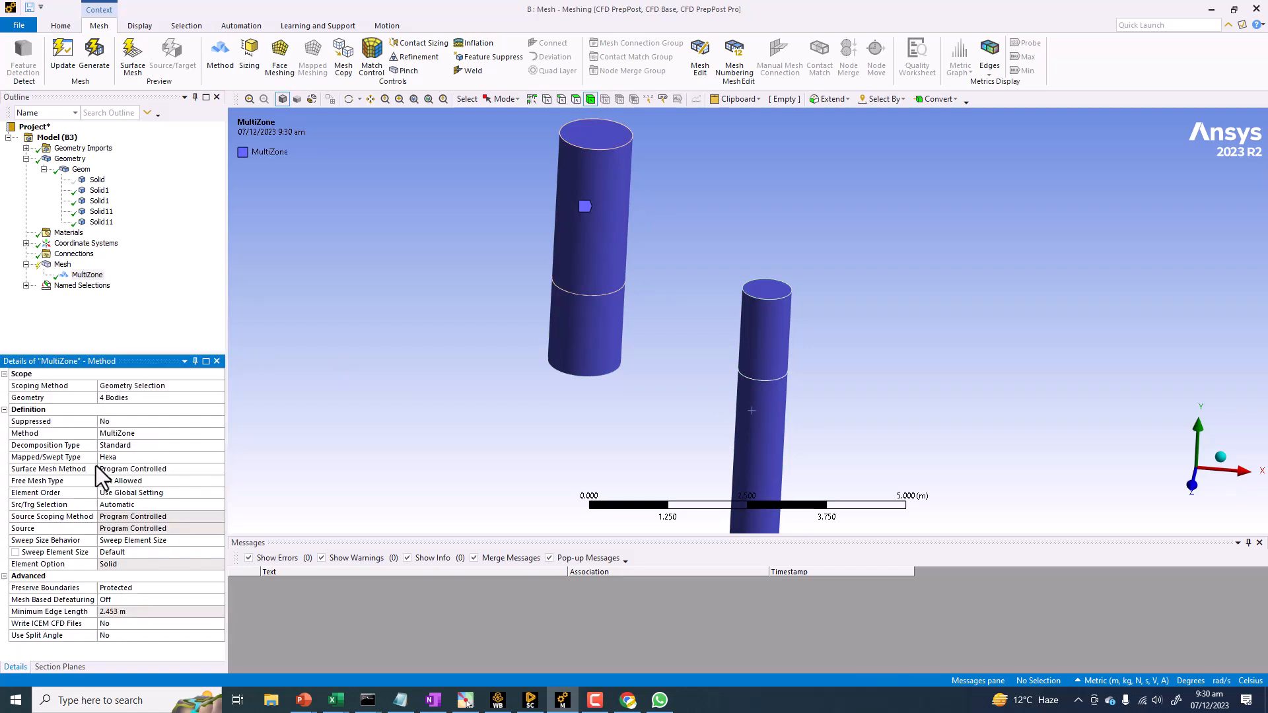
Step: Add an Inflation control to the mesh and scope it to all four visible cylinder bodies
scroll(360, 232, "up", 2)
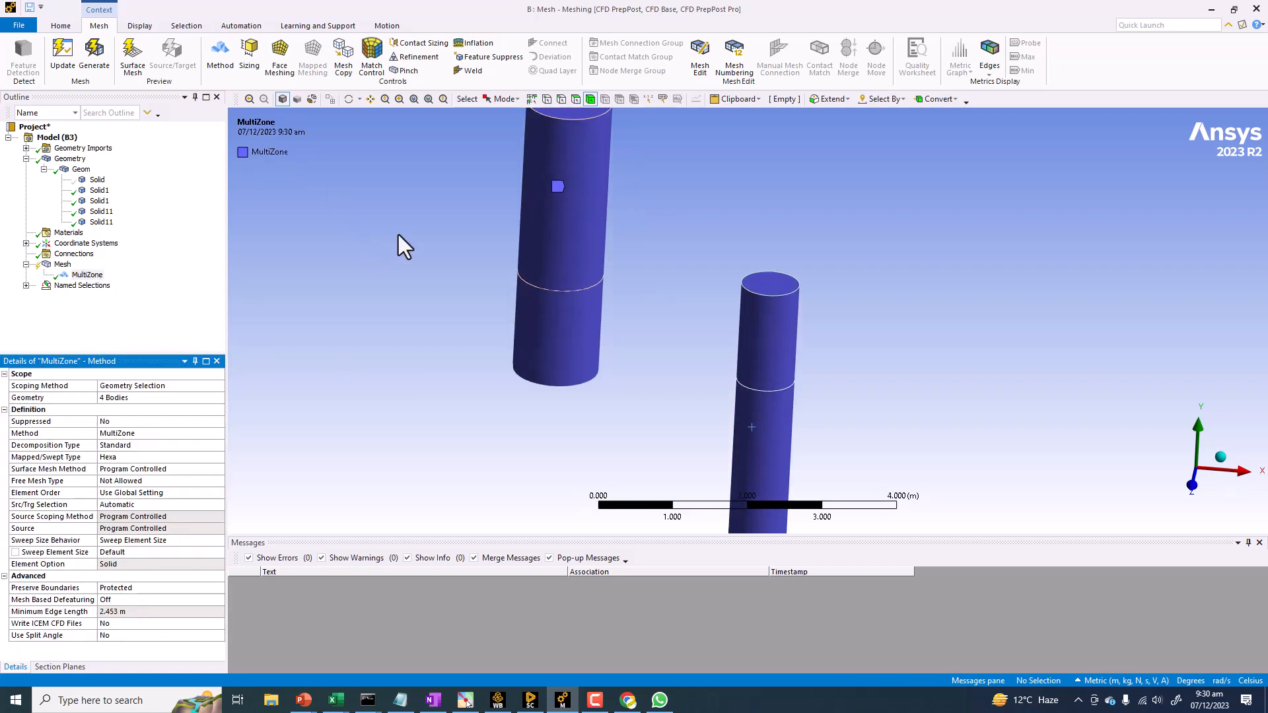
middle_click_drag(387, 242, 369, 311, "ctrl")
left_click(140, 64)
middle_click_drag(411, 220, 393, 245, "ctrl")
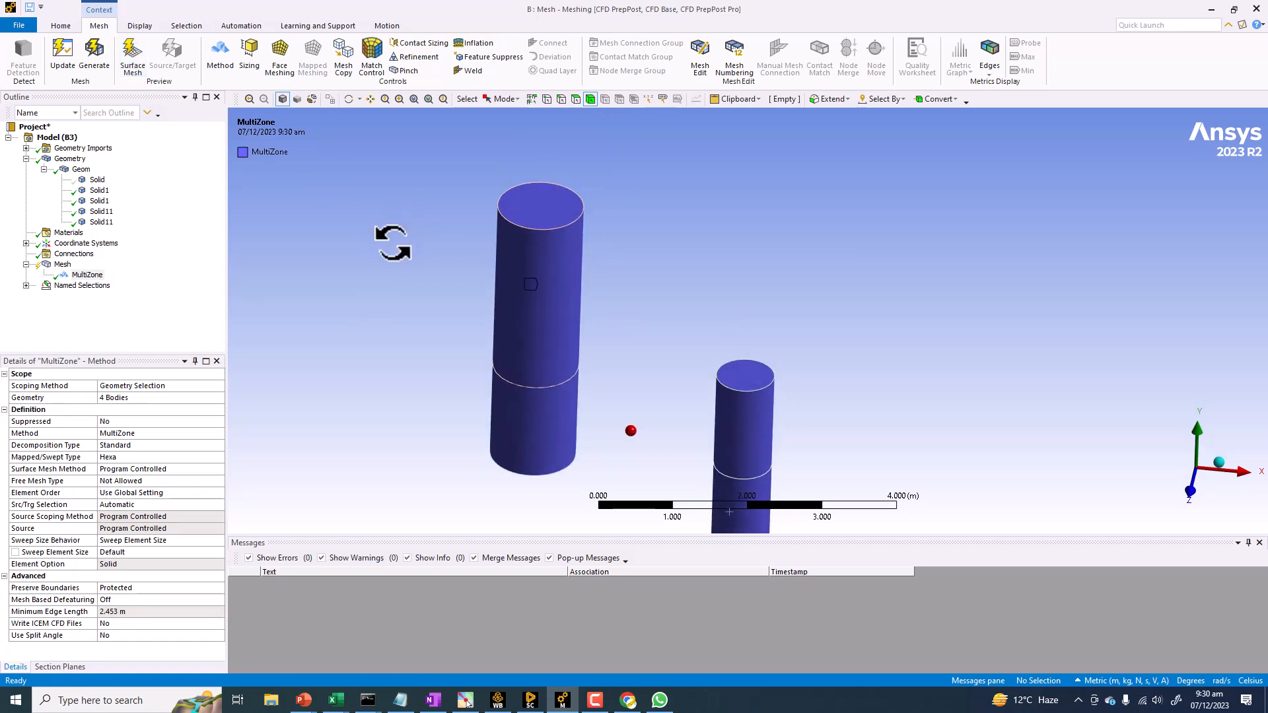
left_click(485, 44)
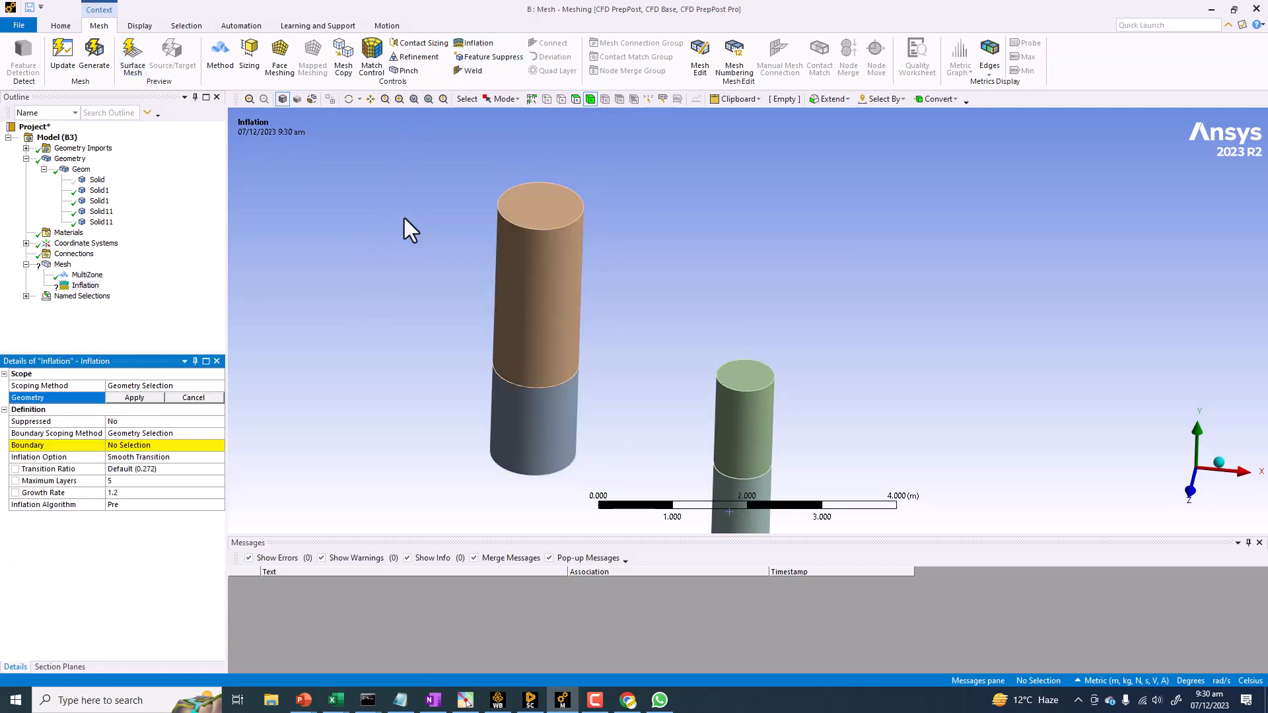
right_click(360, 214)
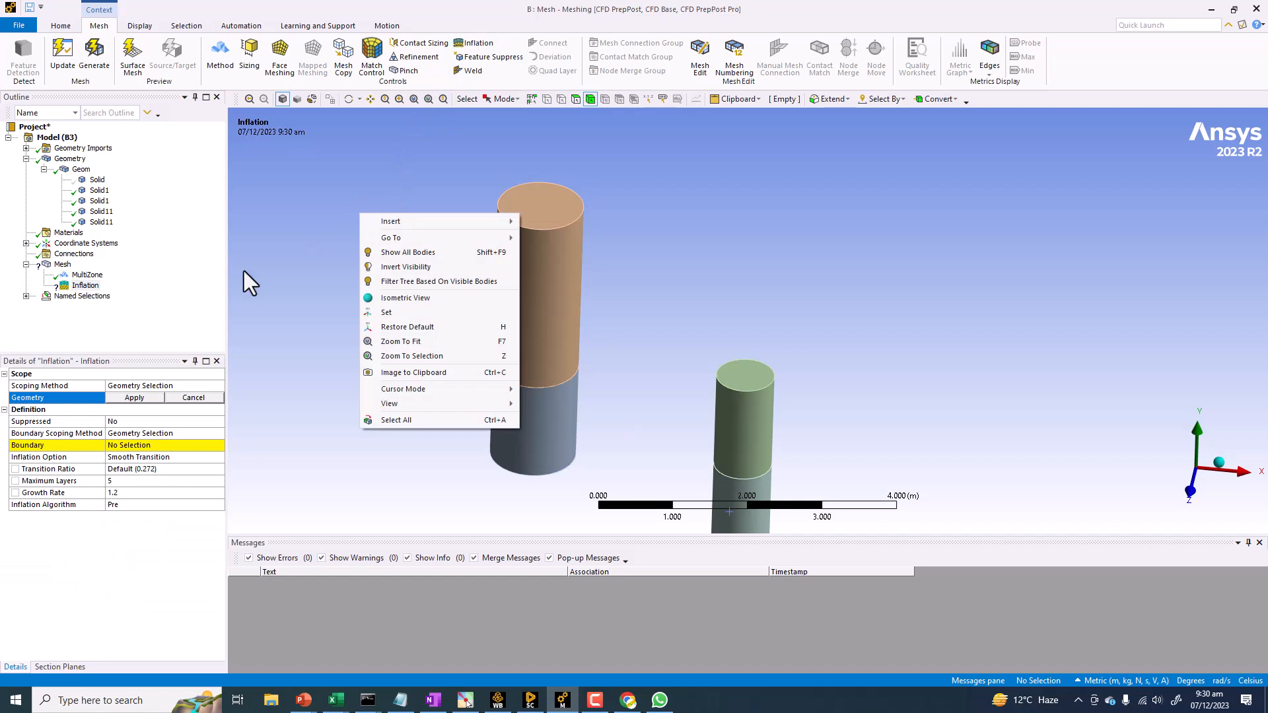
left_click(422, 421)
left_click(132, 399)
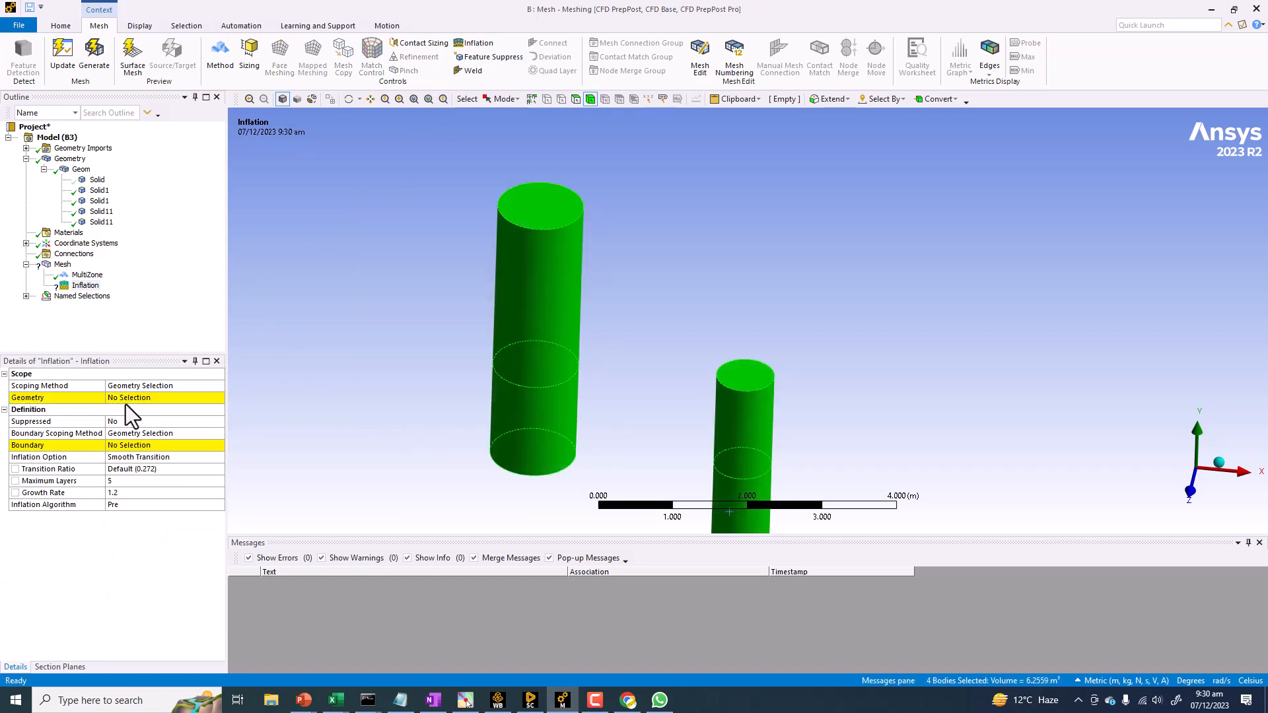
Step: Assign the four cylindrical side faces of the pipes as the inflation boundary
left_click(121, 444)
left_click(529, 301)
left_click(525, 427, "ctrl")
left_click(727, 429, "ctrl")
middle_click_drag(733, 436, 682, 319, "ctrl")
left_click(686, 376, "ctrl")
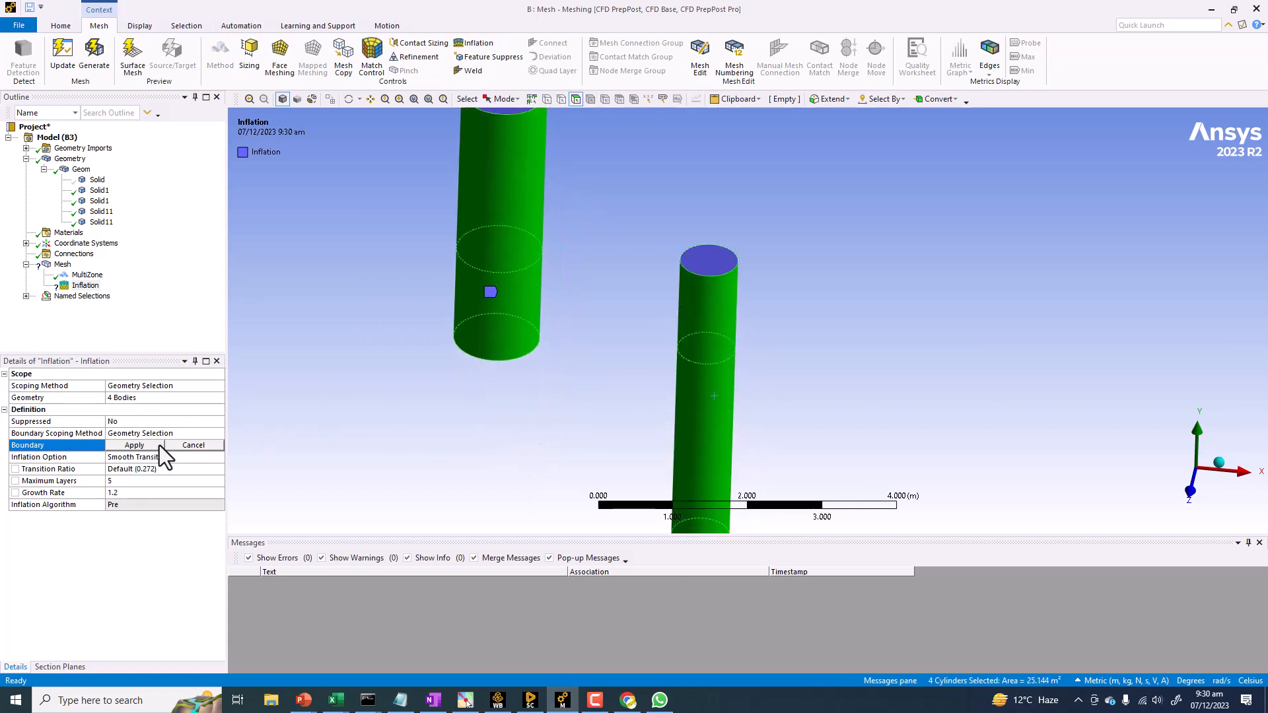
left_click(136, 445)
left_click(130, 482)
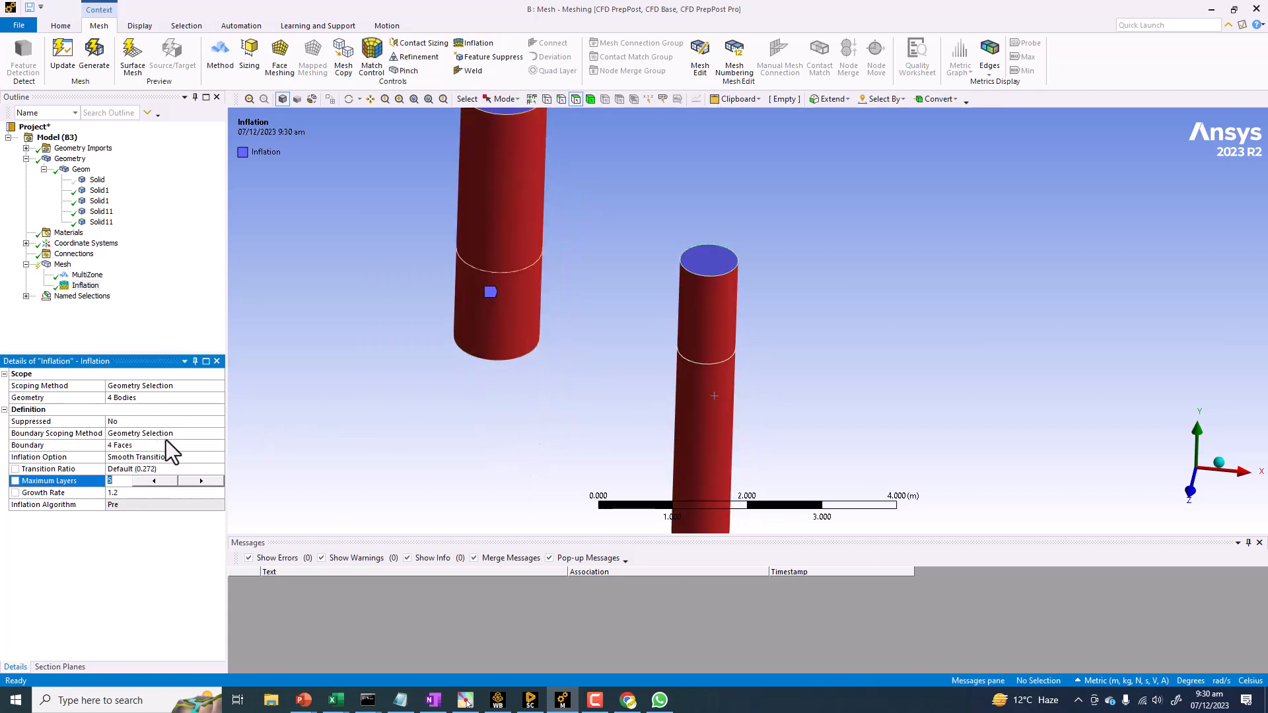
Step: Add a Face Meshing control scoped to the four circular end faces of the two pipes
middle_click_drag(333, 271, 325, 367, "ctrl")
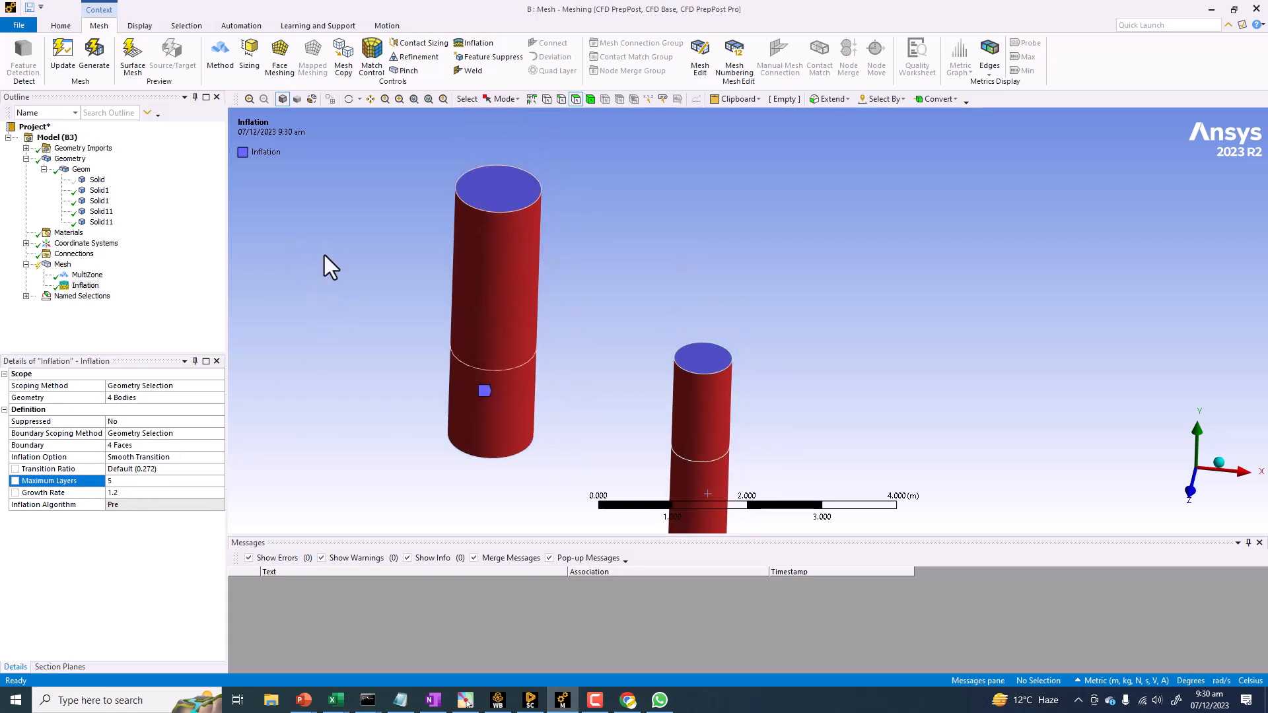
middle_click_drag(319, 277, 323, 232)
left_click(279, 56)
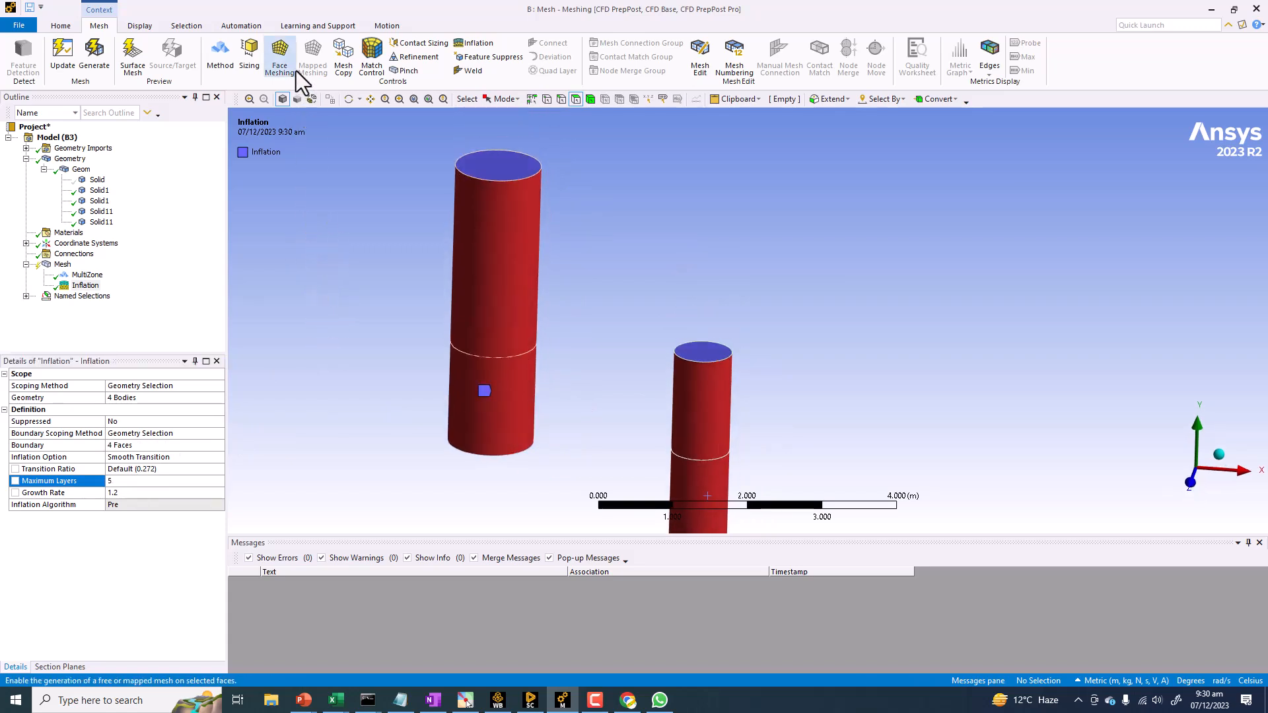
left_click(494, 173)
middle_click_drag(467, 283, 467, 405)
left_click(479, 396, "ctrl")
left_click(661, 343, "ctrl")
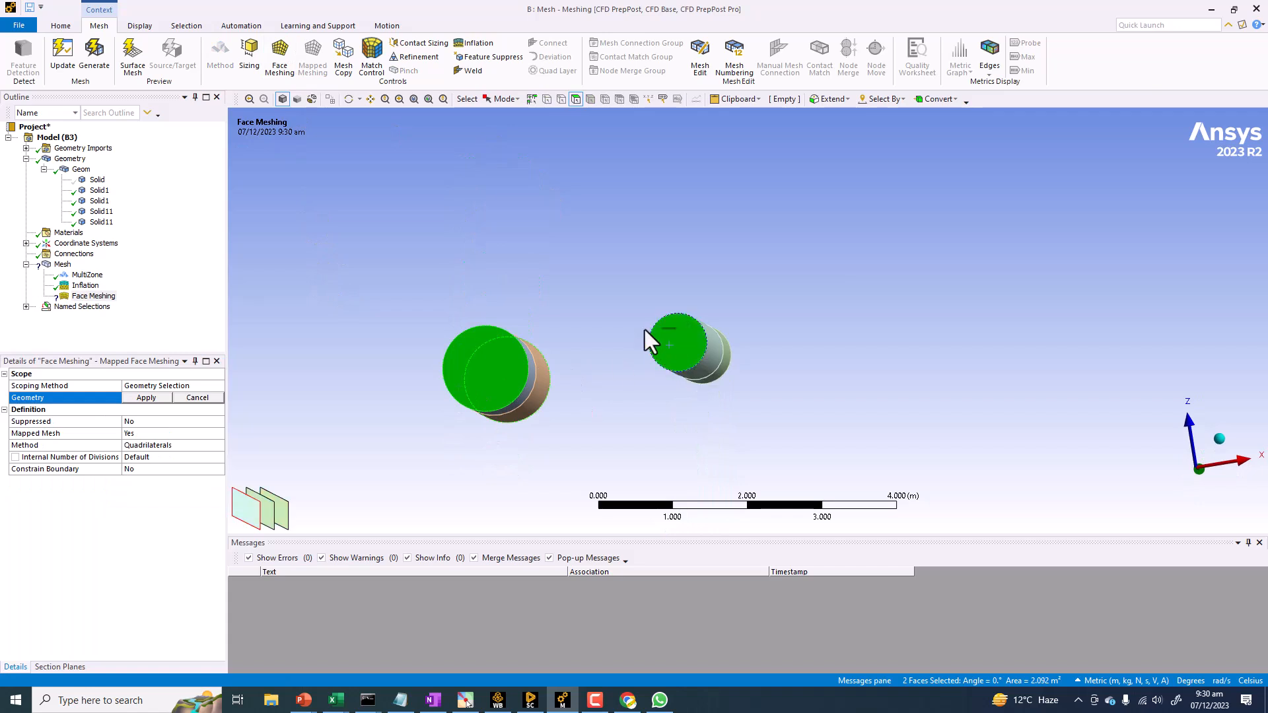
middle_click_drag(657, 342, 680, 284)
left_click(693, 345, "ctrl")
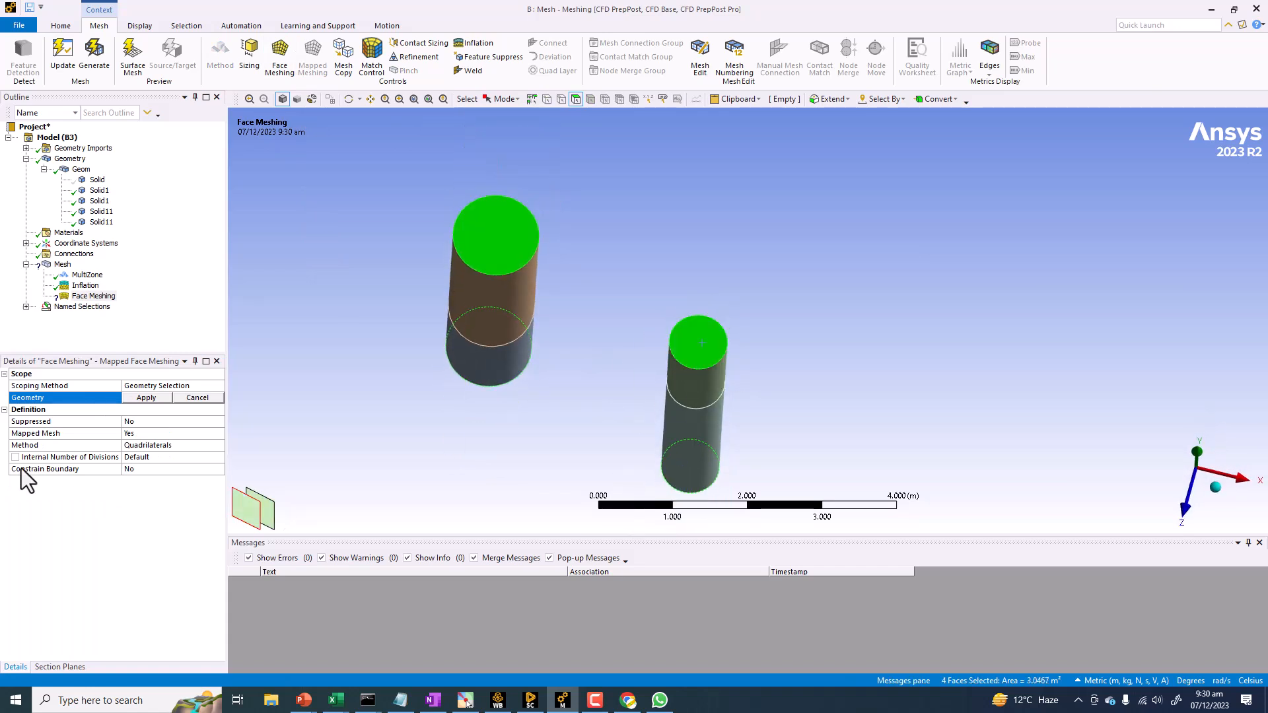
left_click(141, 399)
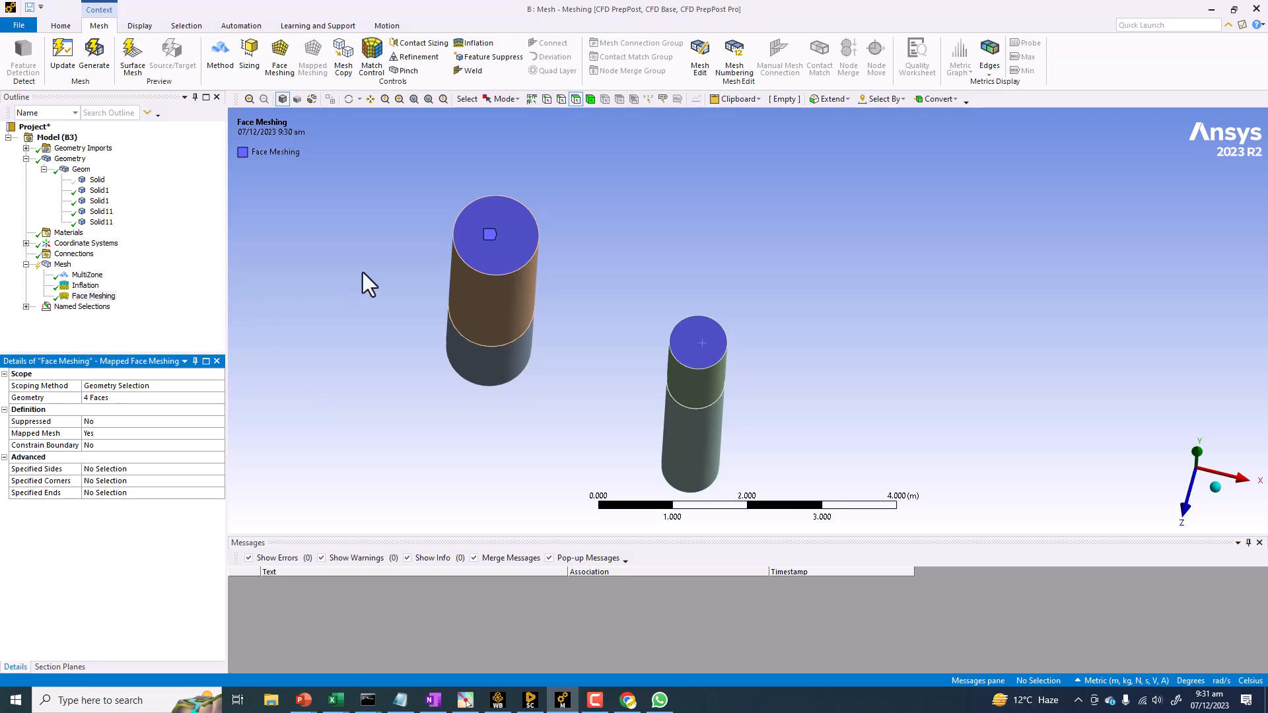
Step: Generate the mesh and display it on the pipe bodies
left_click(100, 56)
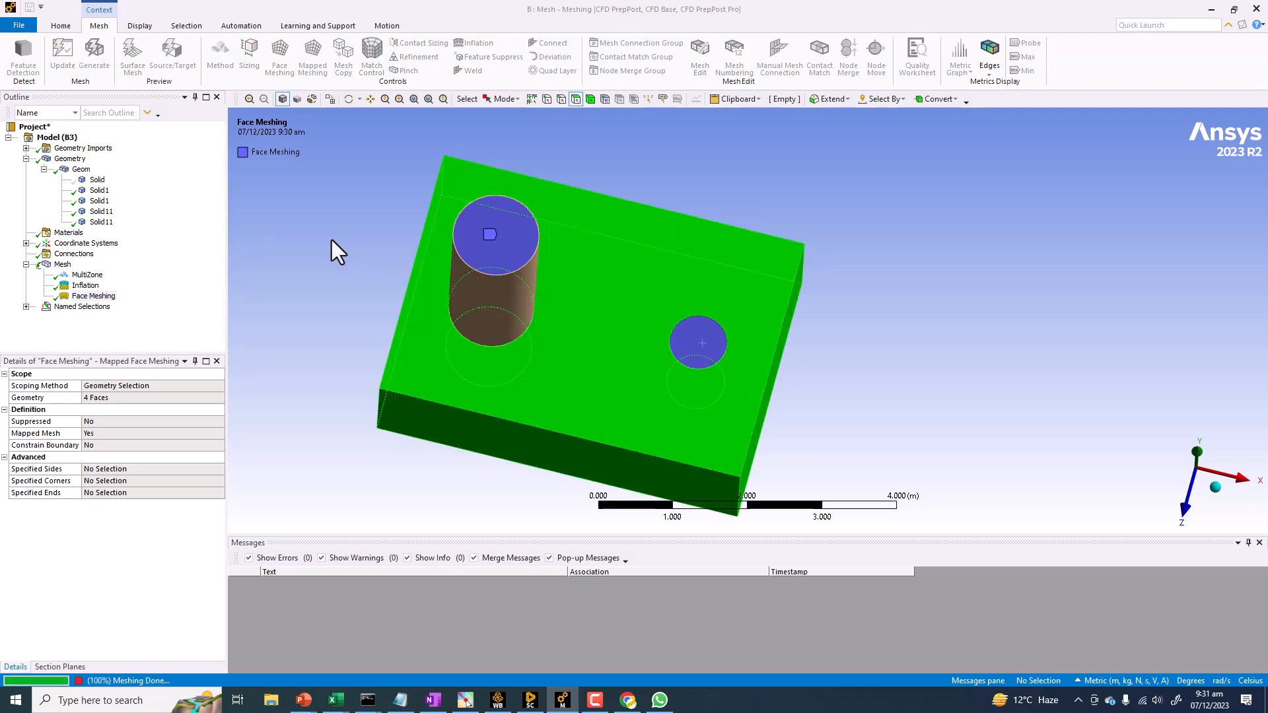
left_click(66, 264)
mouse_move(394, 278)
middle_mouse_down()
mouse_move(368, 255)
mouse_move(391, 264)
middle_mouse_up()
scroll(383, 255, "up", 2)
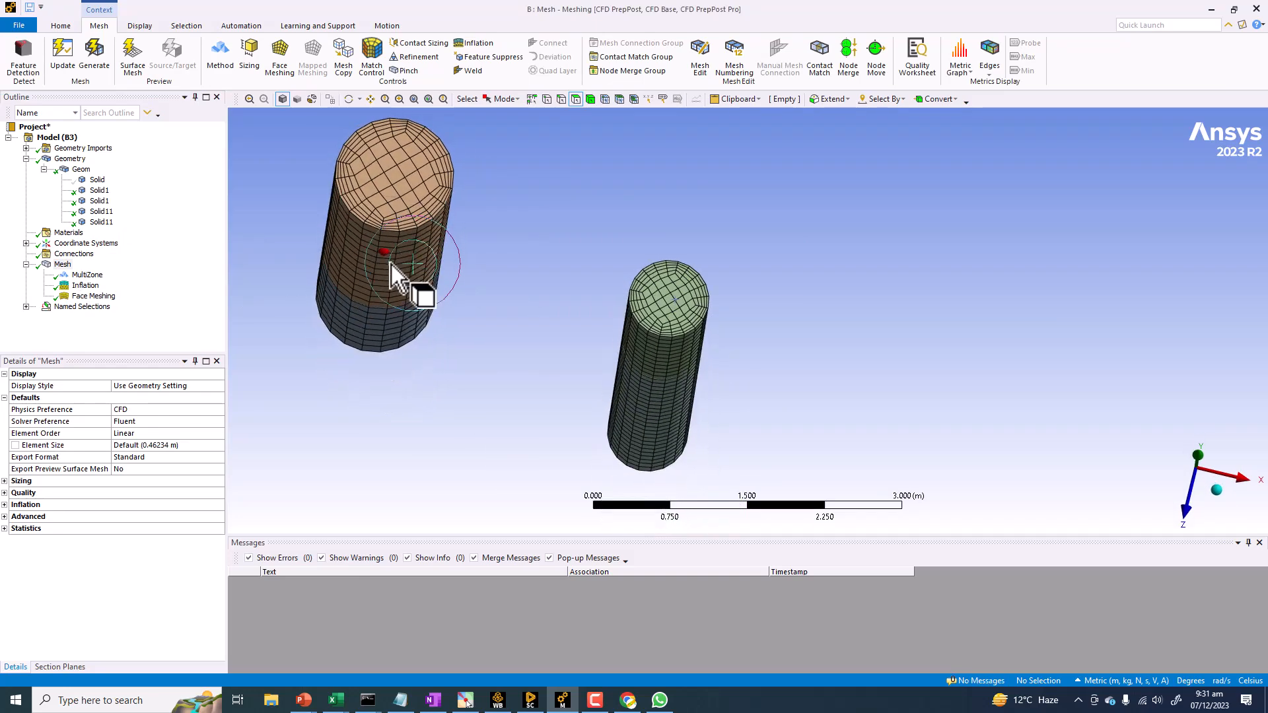
Step: Change the inflation option of the pipe walls to First Layer Thickness
left_click(84, 286)
middle_click_drag(434, 377, 753, 438, "ctrl")
scroll(743, 354, "down", 2)
scroll(735, 343, "up", 6)
middle_click_drag(732, 343, 761, 531, "ctrl")
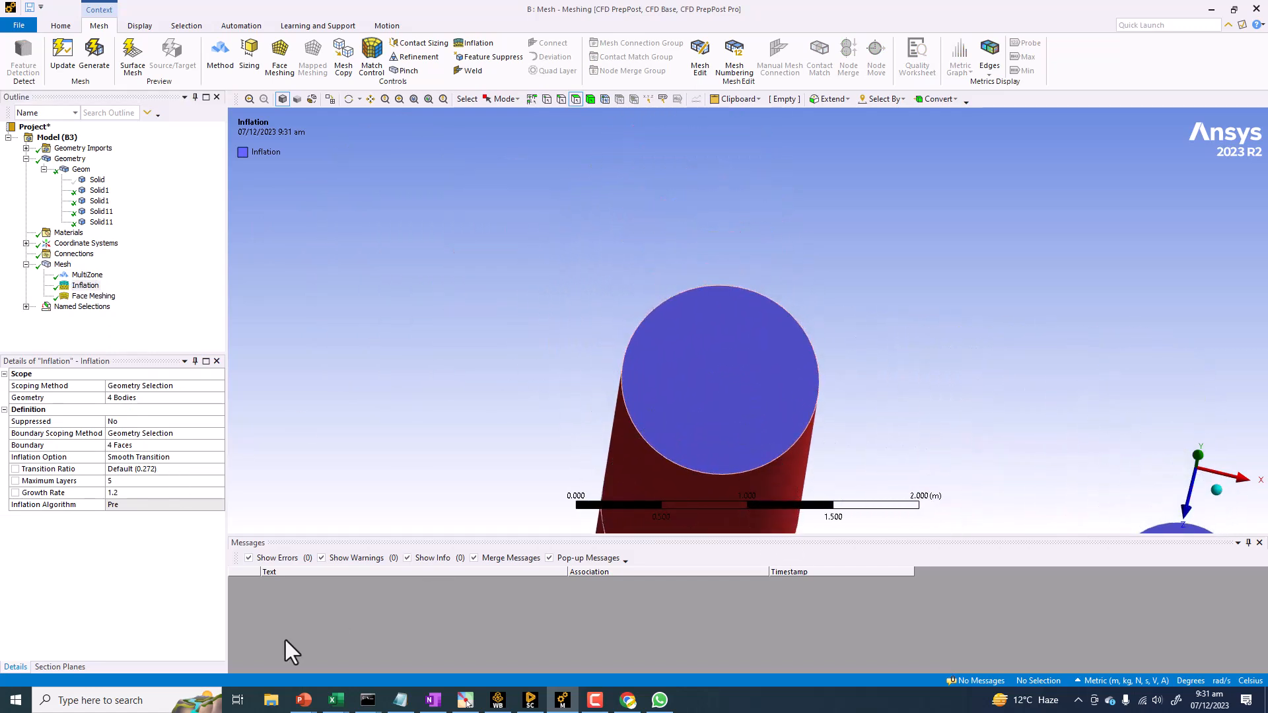
left_click(154, 457)
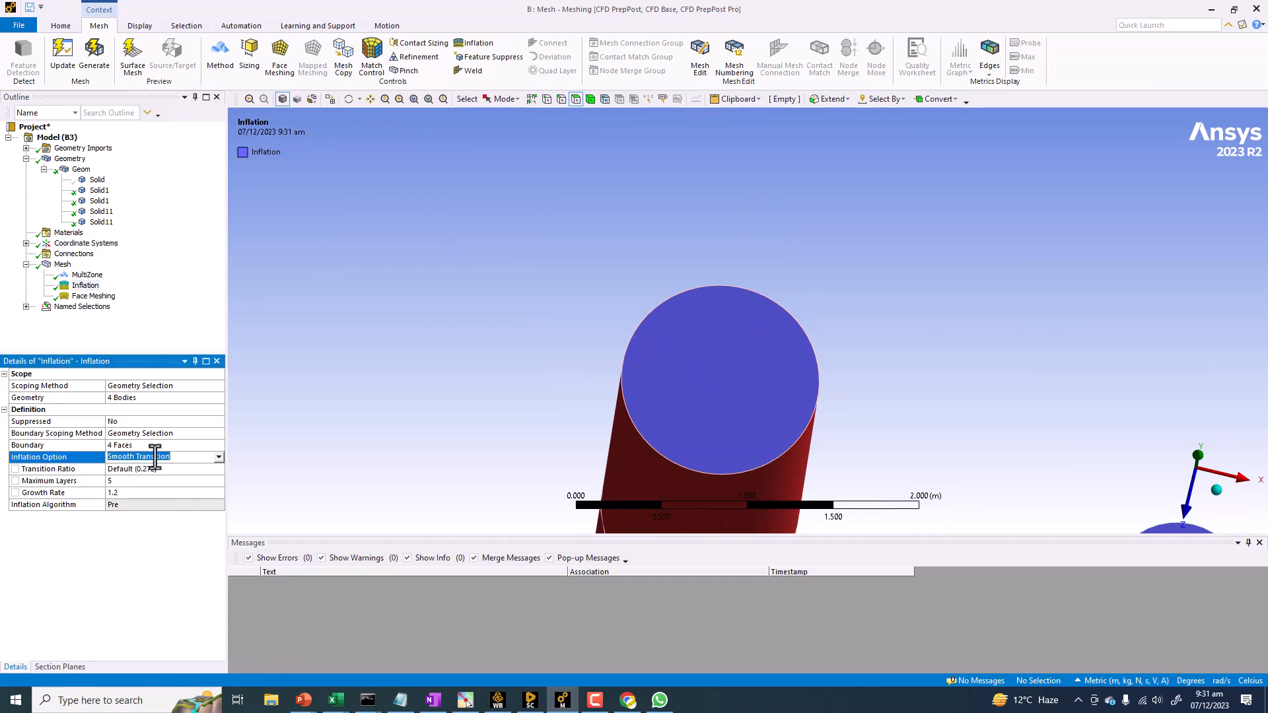
left_click(219, 461)
left_click(136, 477)
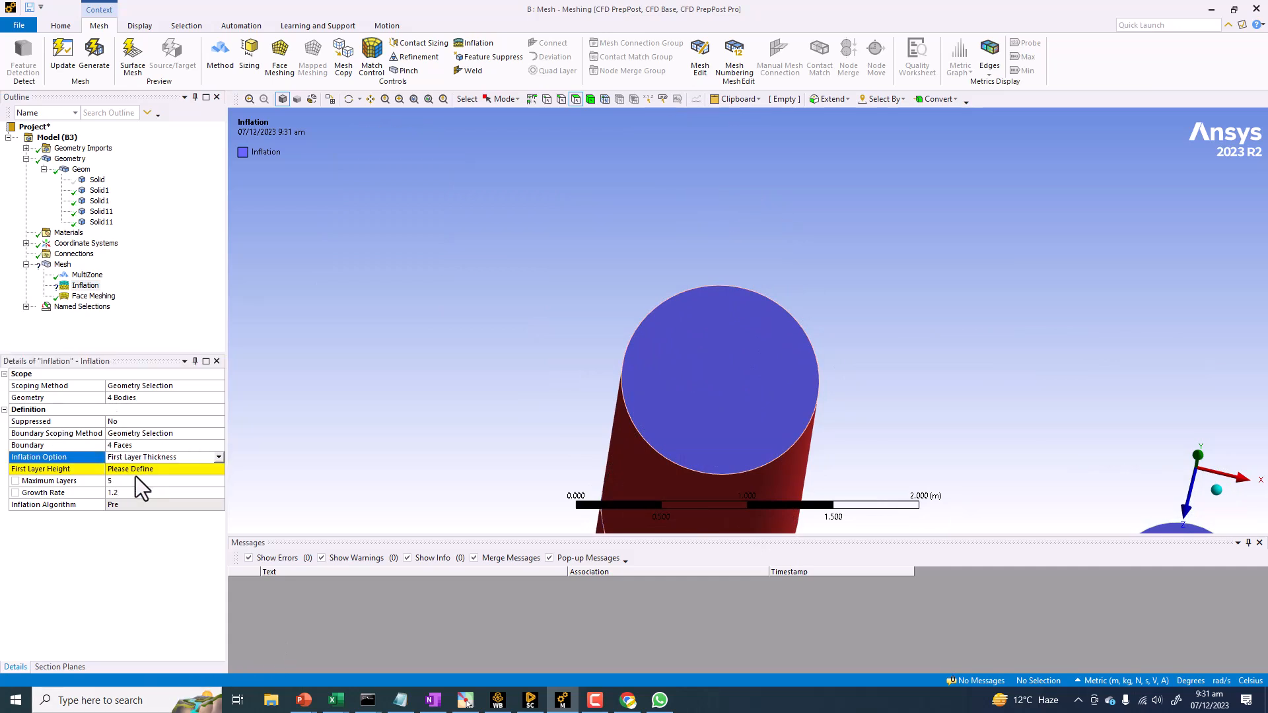
Step: Set the inflation's first layer height to 0.005 m, regenerate the mesh and display it
left_click(130, 469)
type("0.")
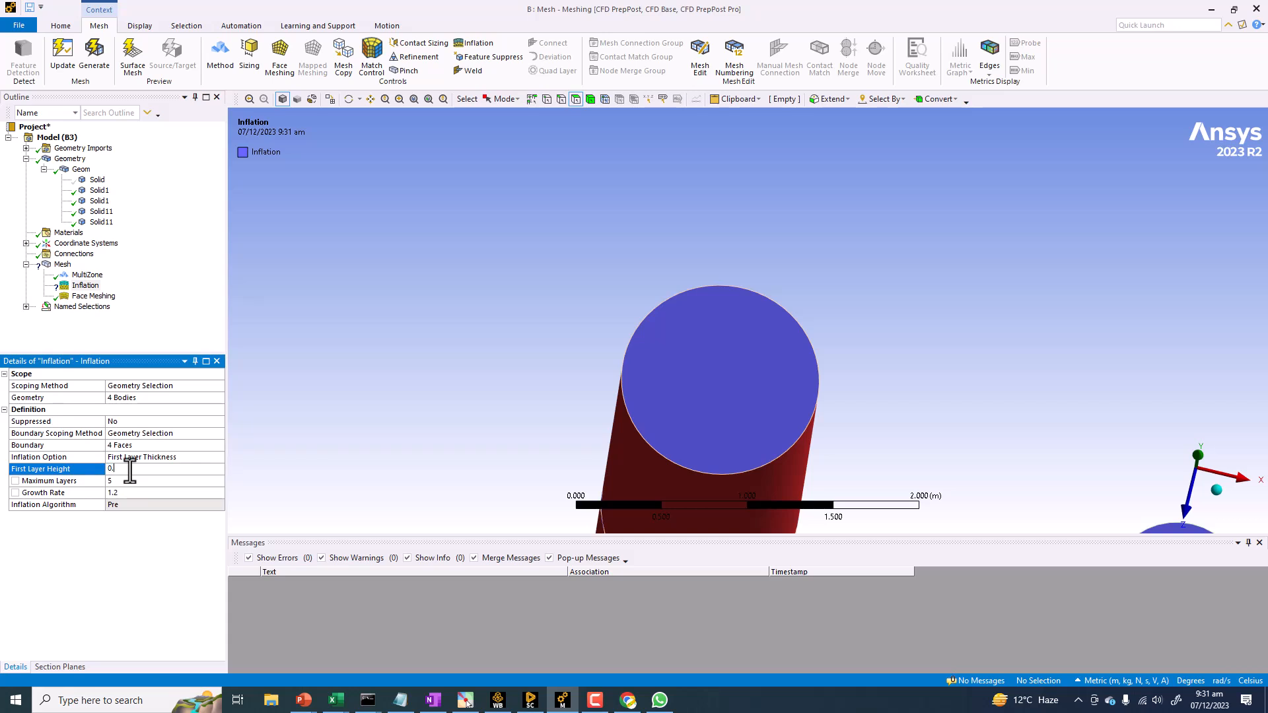
left_click(91, 53)
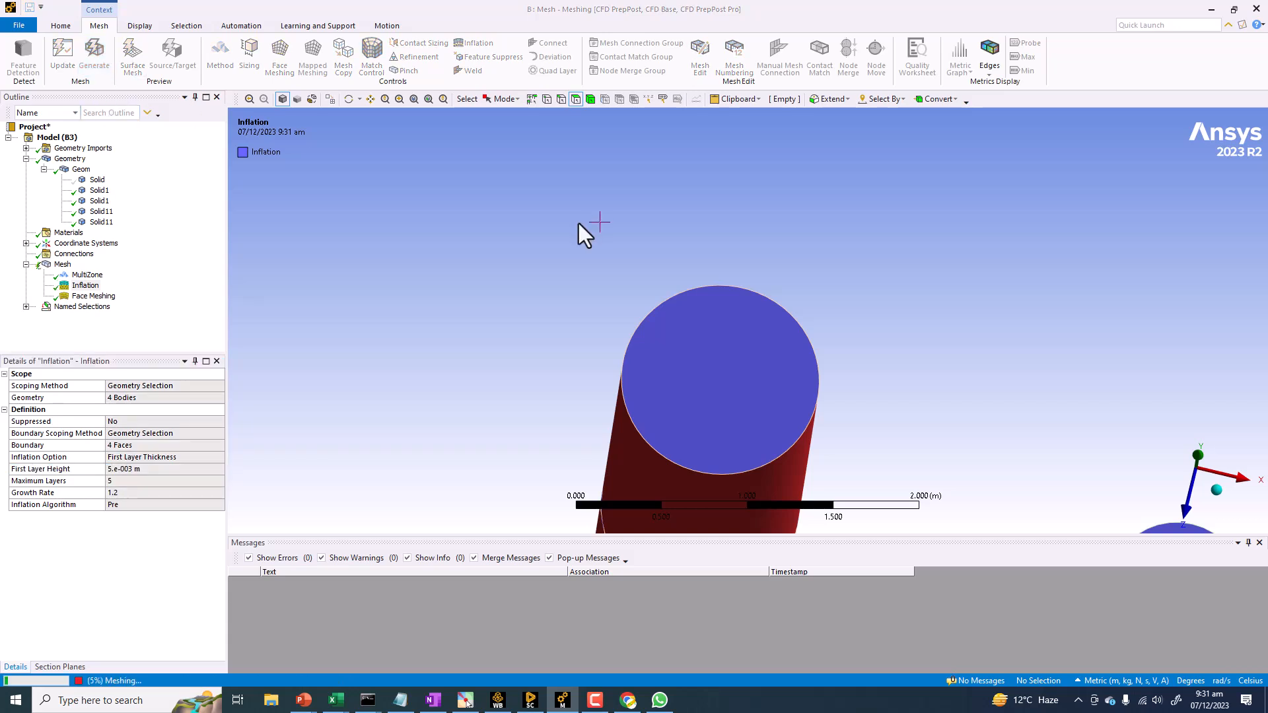
left_click(63, 265)
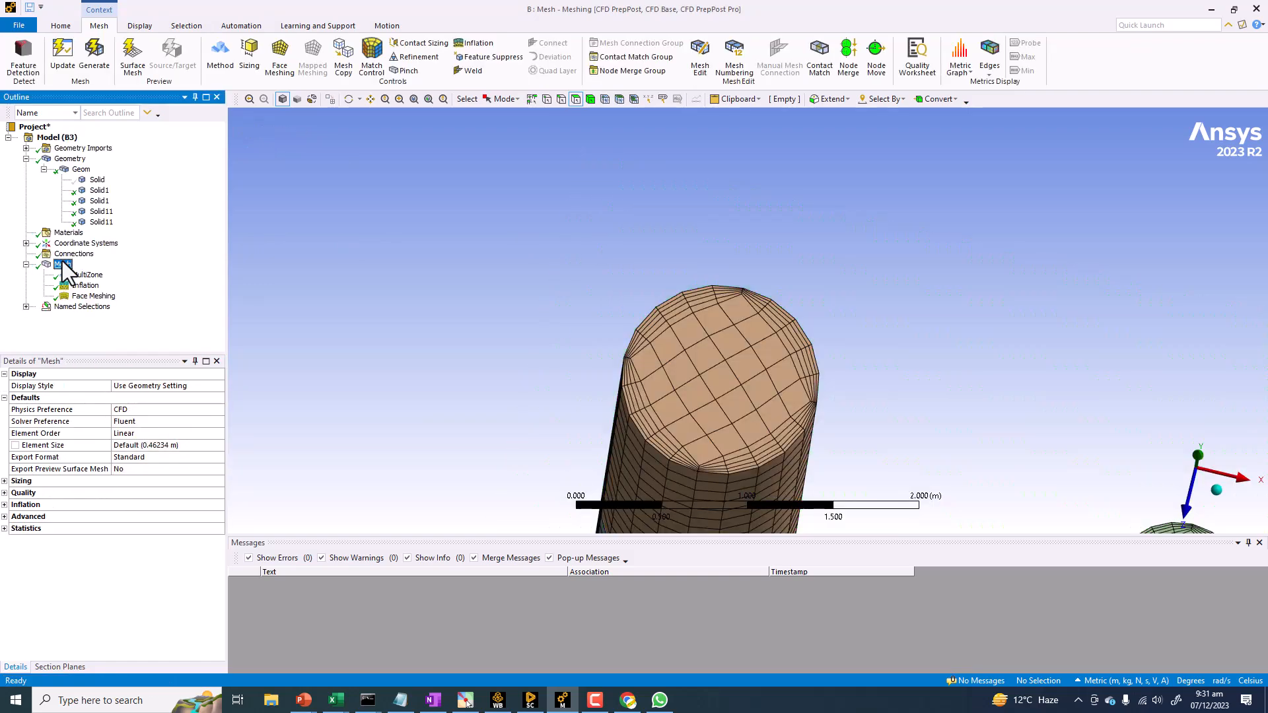
Step: Set the inflation's first layer height to 0.01 m, regenerate the mesh and display it
left_click(87, 285)
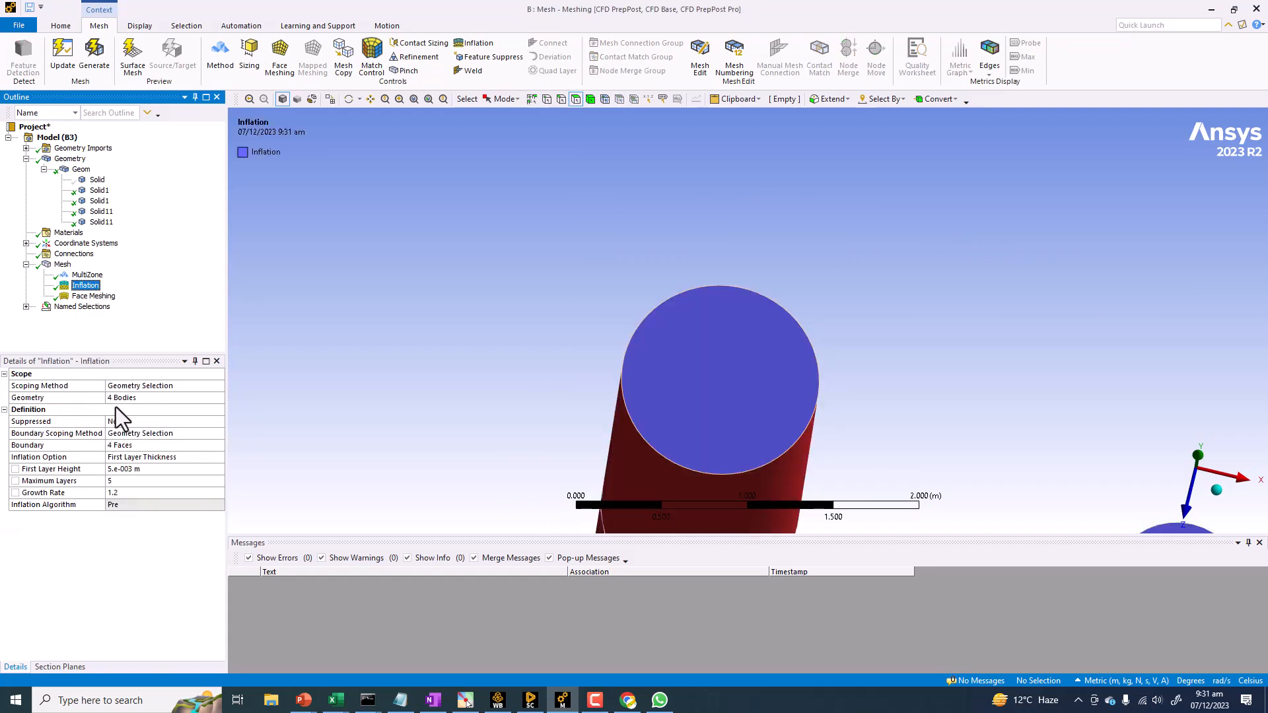
left_click(123, 469)
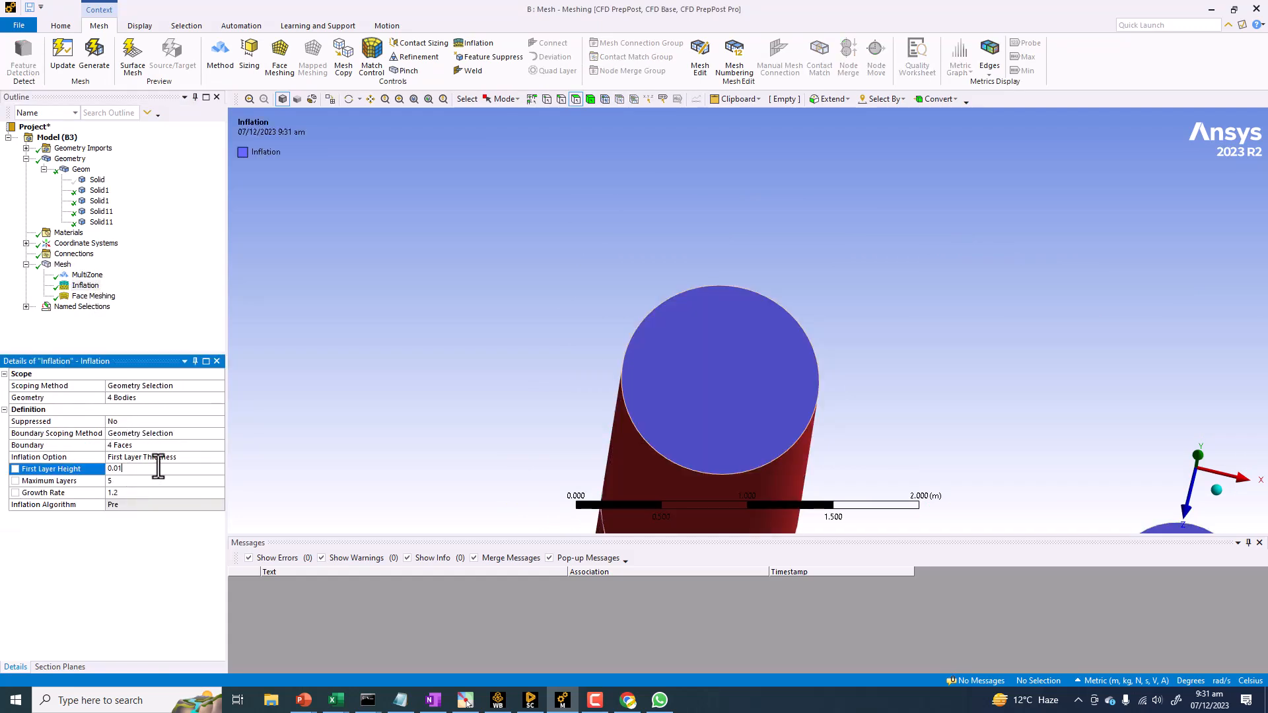
left_click(88, 61)
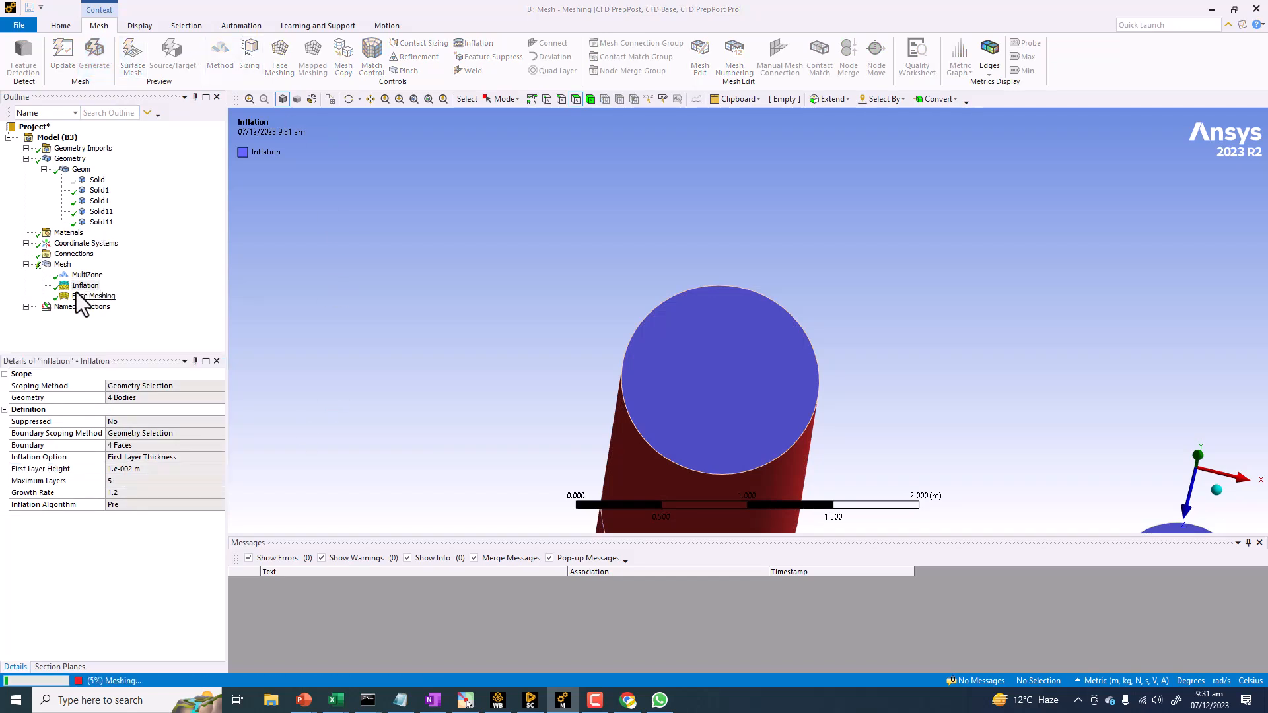
left_click(63, 264)
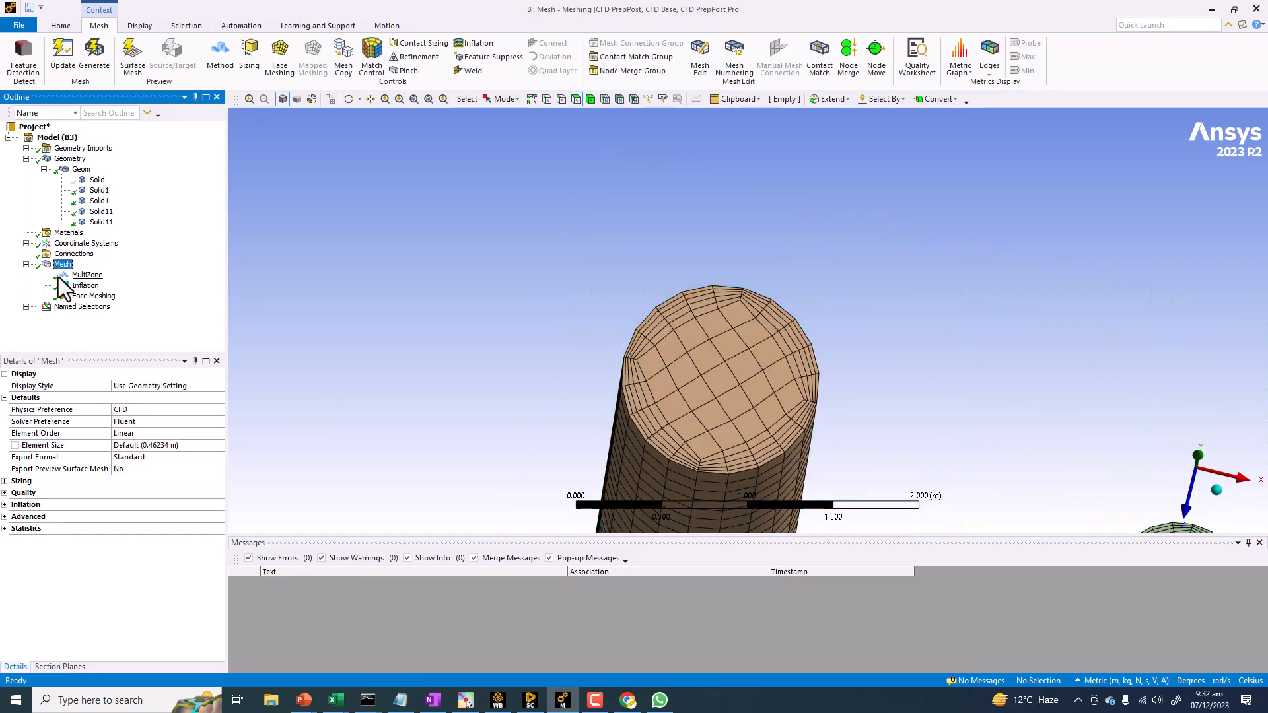
Step: Change the first layer height of the pipe inflation, regenerate the mesh and display it
left_click(94, 297)
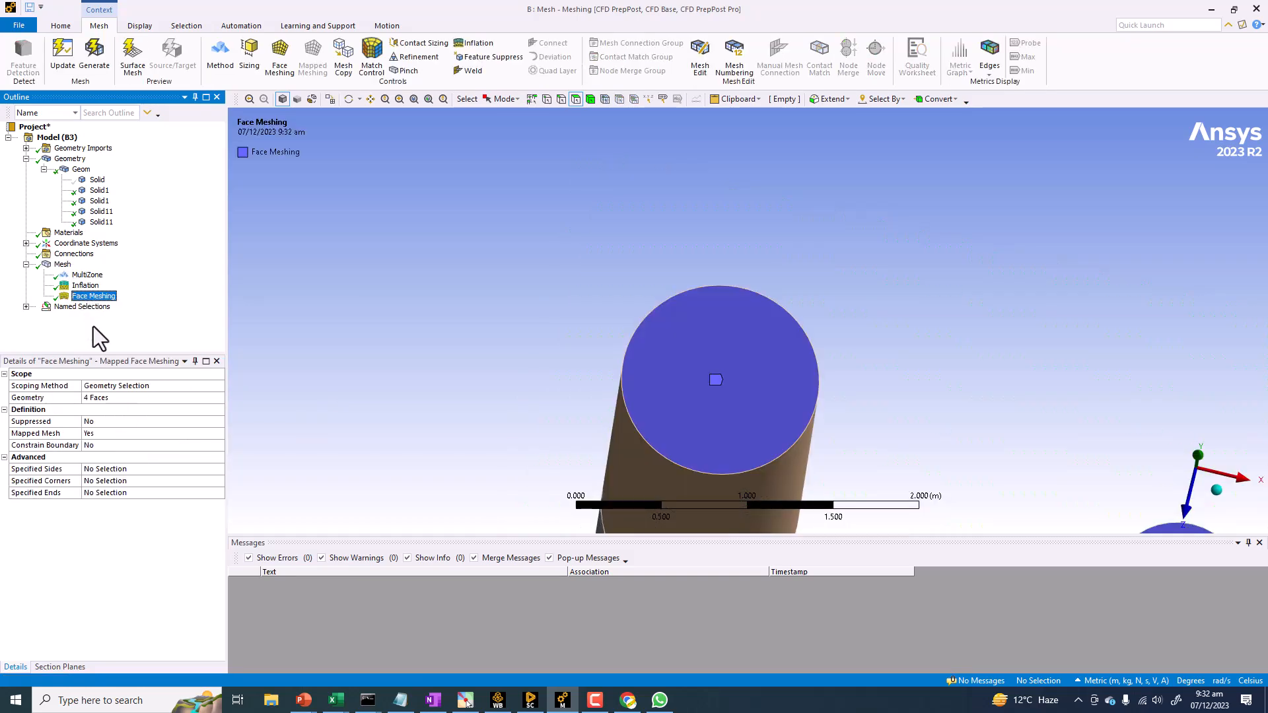
left_click(86, 286)
left_click(134, 470)
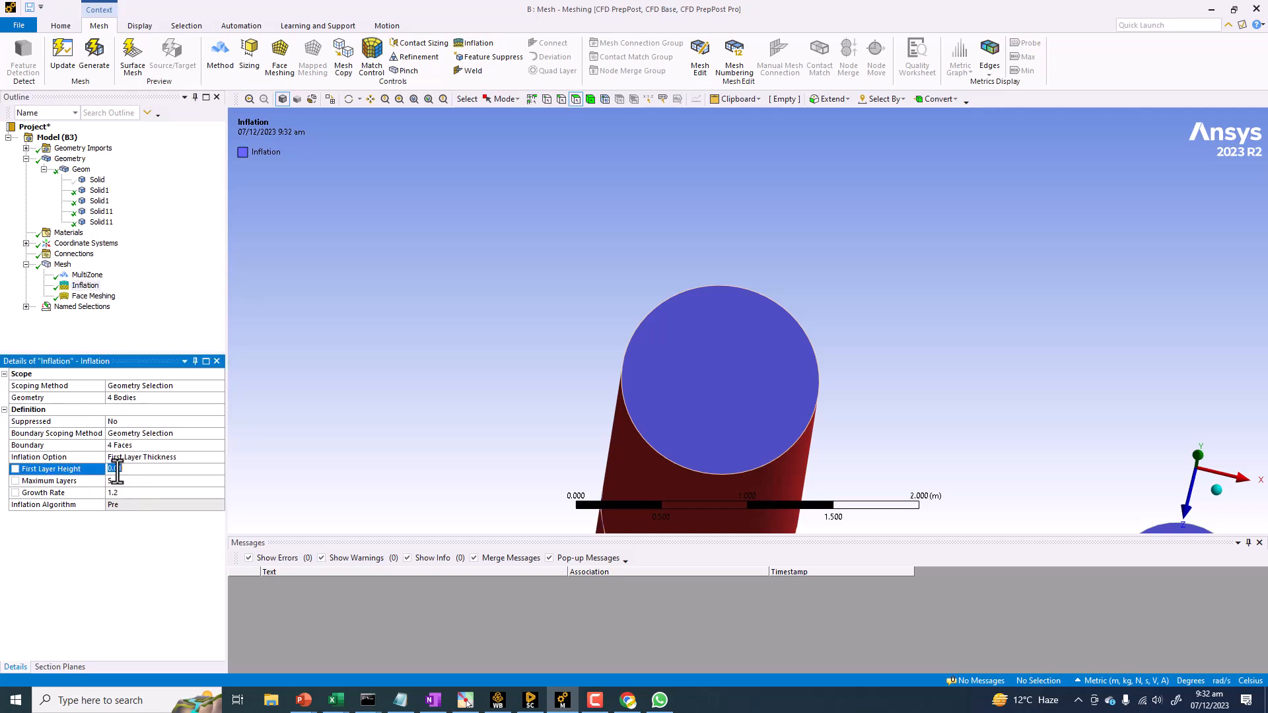
left_click(103, 54)
left_click(66, 263)
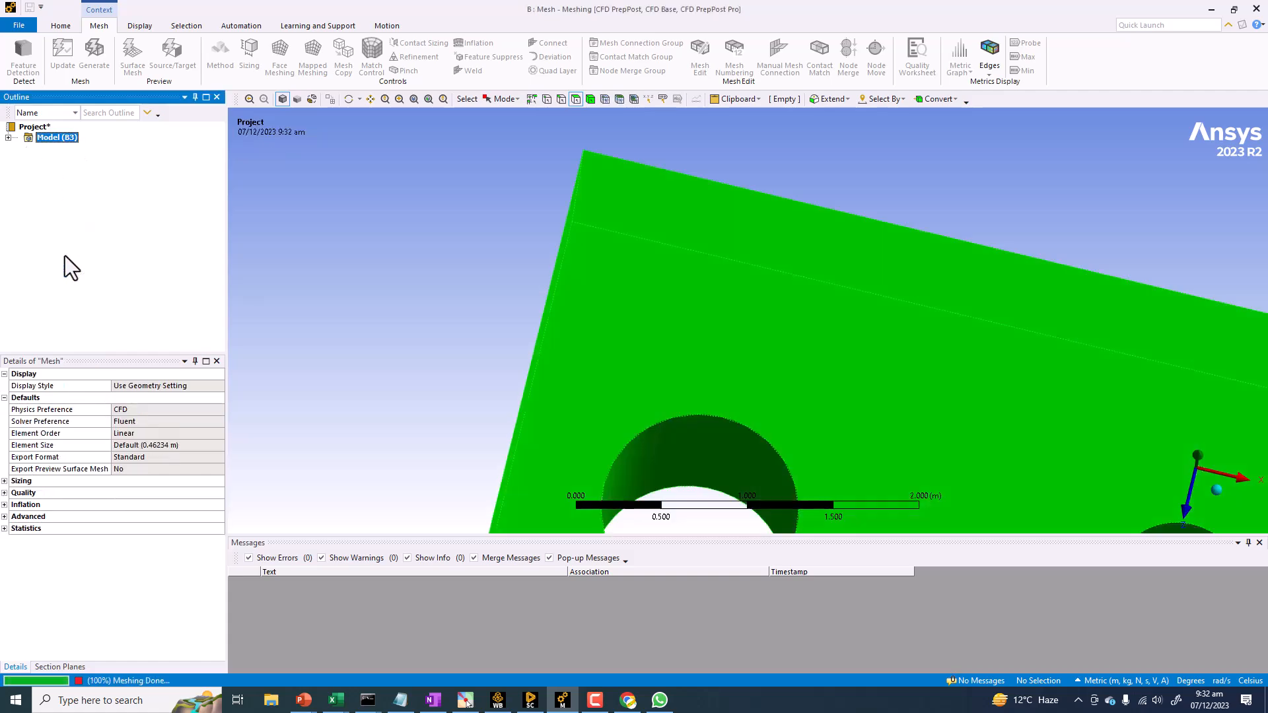
Step: Examine the regenerated mesh on the end faces and walls of both pipes
scroll(720, 348, "down", 3)
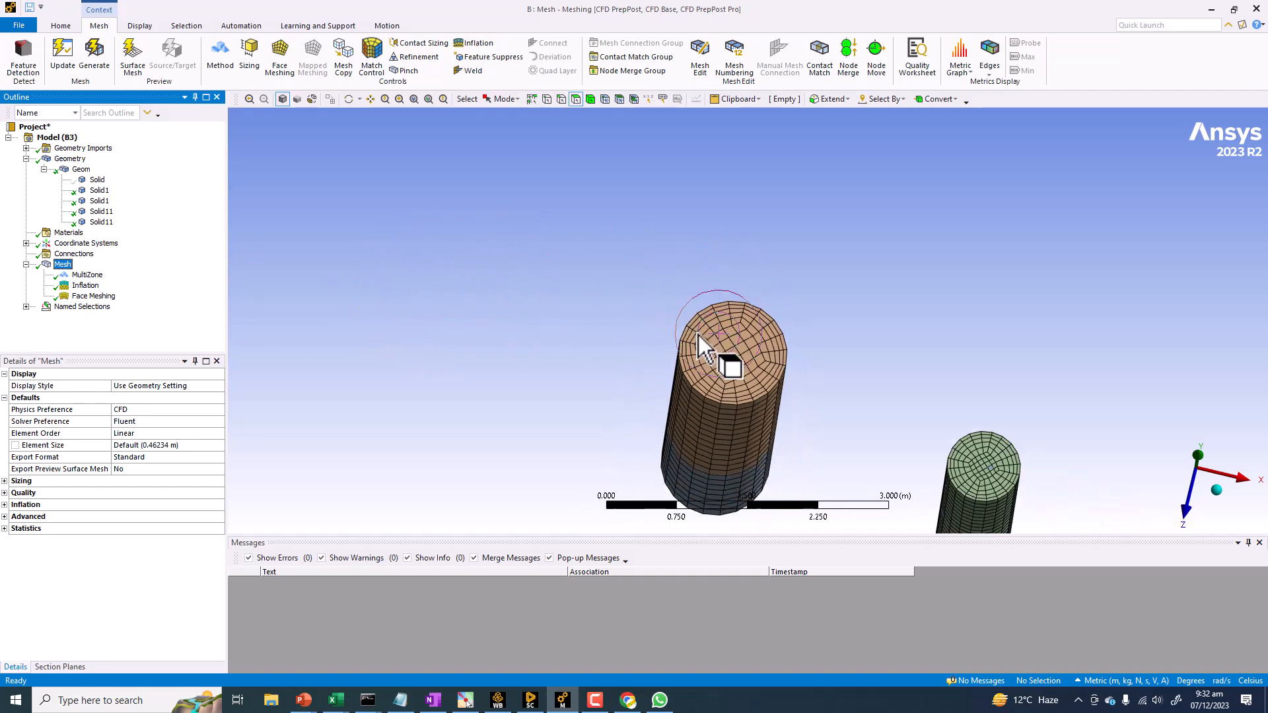
middle_click_drag(708, 348, 639, 291)
middle_click_drag(639, 291, 577, 252, "ctrl")
scroll(570, 231, "up", 3)
scroll(571, 233, "up", 2)
scroll(577, 252, "up", 1)
middle_click_drag(419, 179, 420, 251, "ctrl")
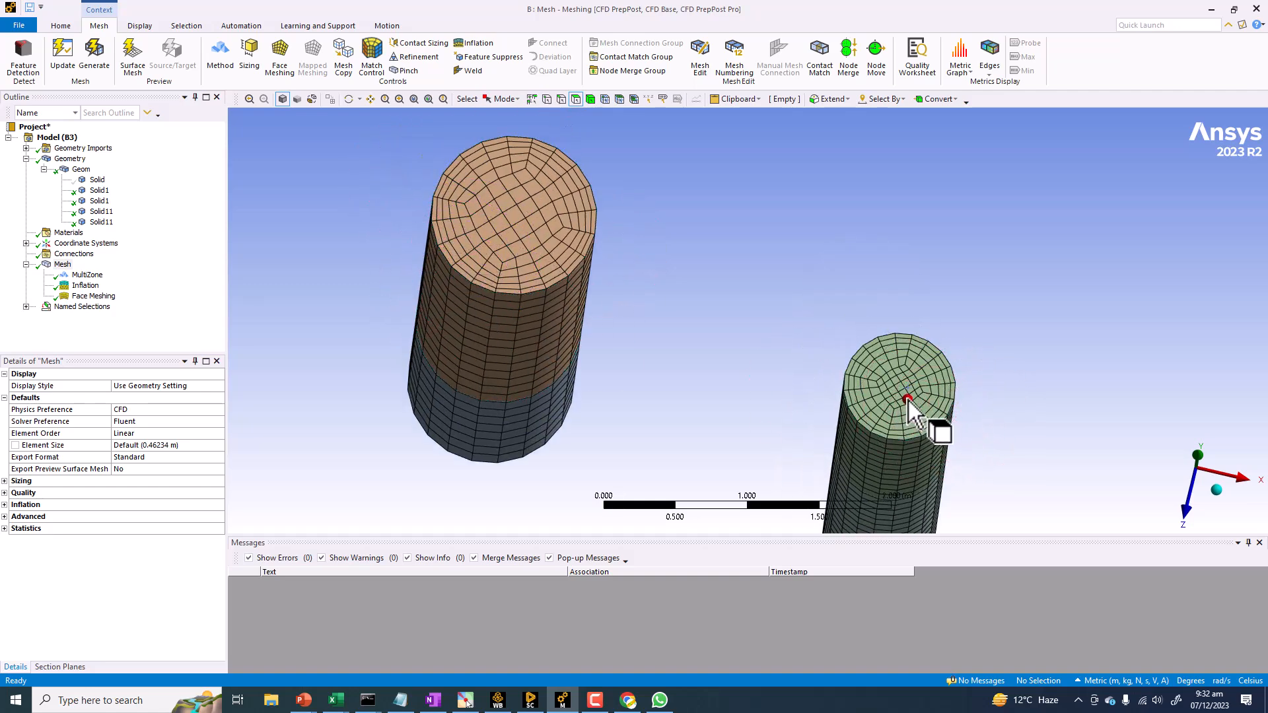
middle_click_drag(909, 401, 870, 362)
scroll(800, 341, "down", 1)
middle_click_drag(747, 336, 706, 340, "ctrl")
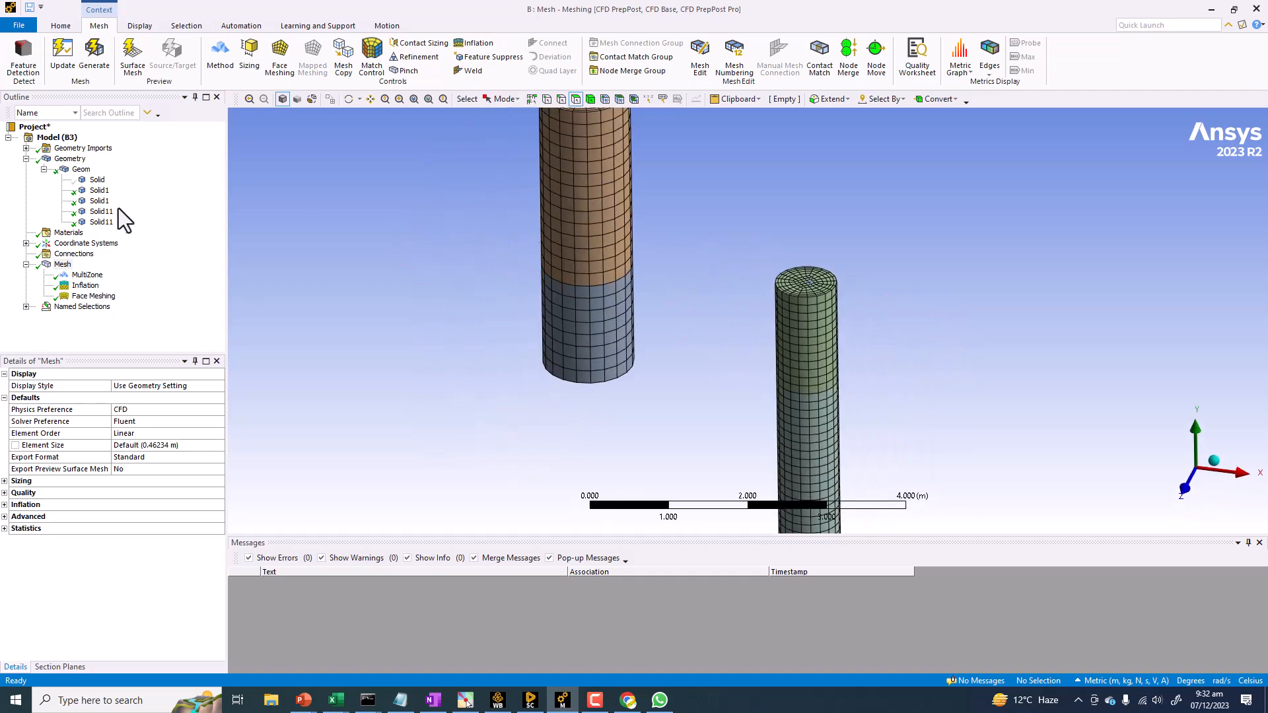
Step: Show the hidden block body again and display the mesh on all bodies
right_click(94, 181)
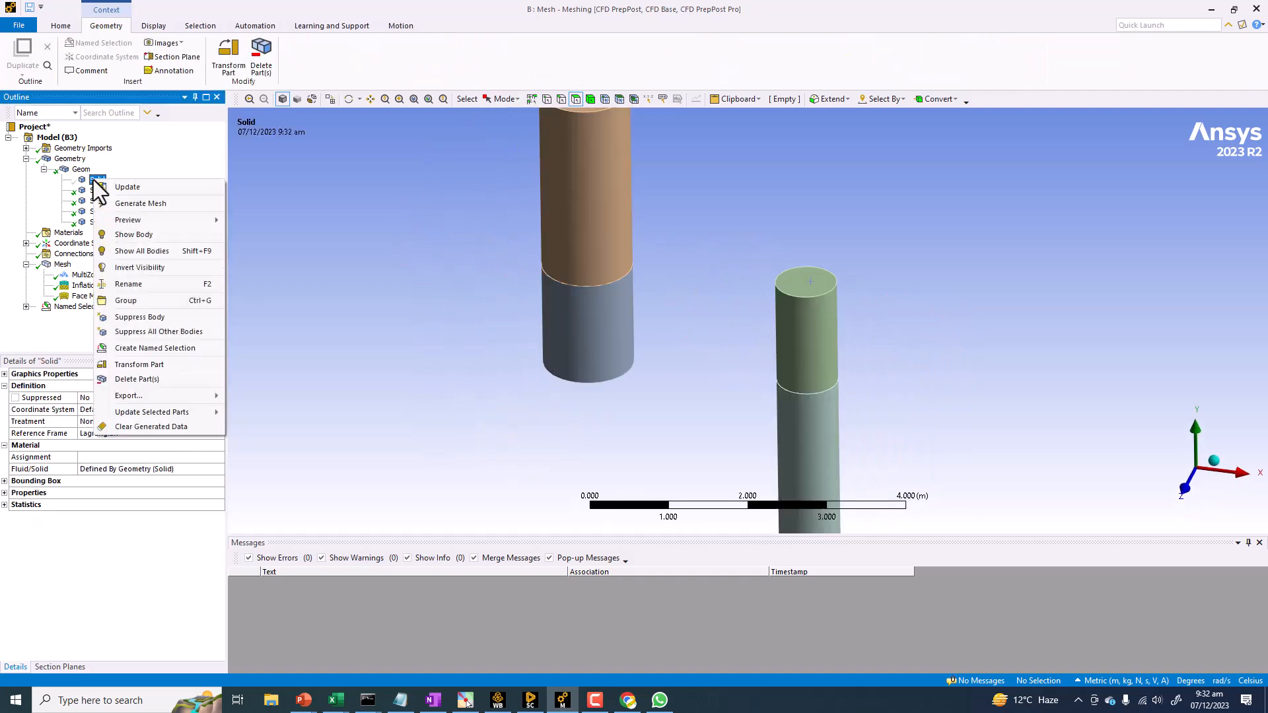
left_click(141, 236)
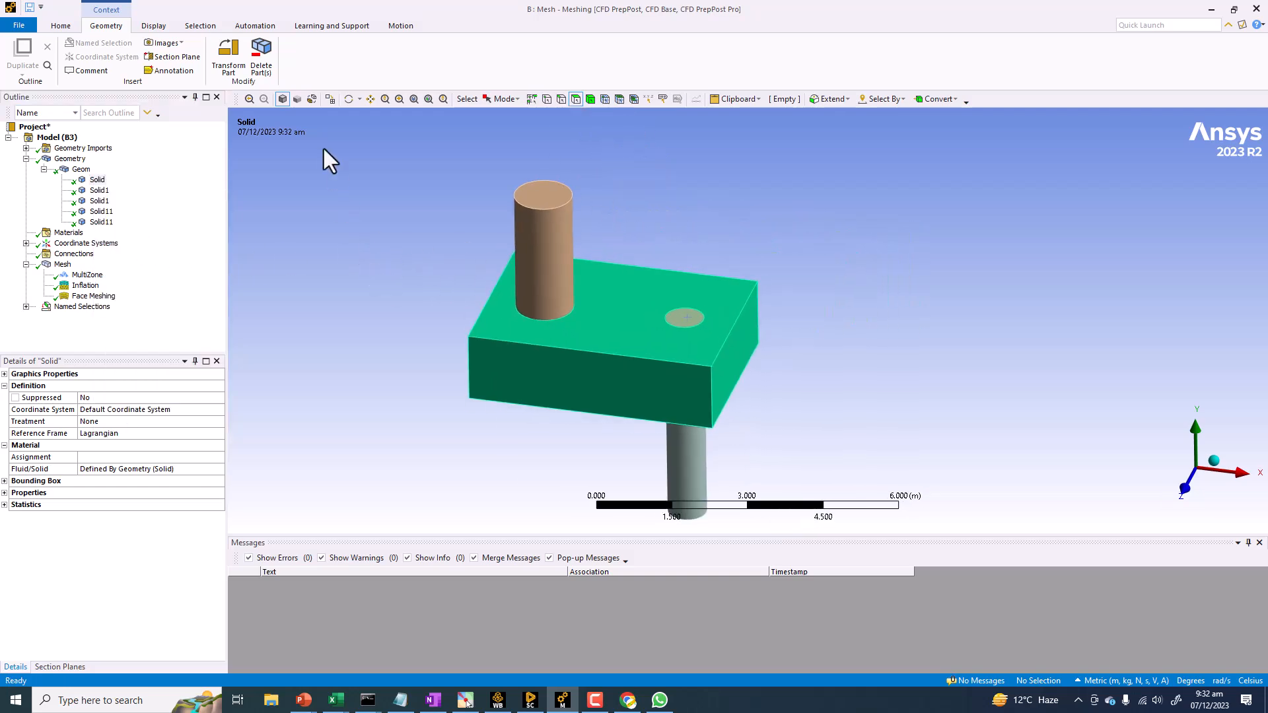
left_click(66, 265)
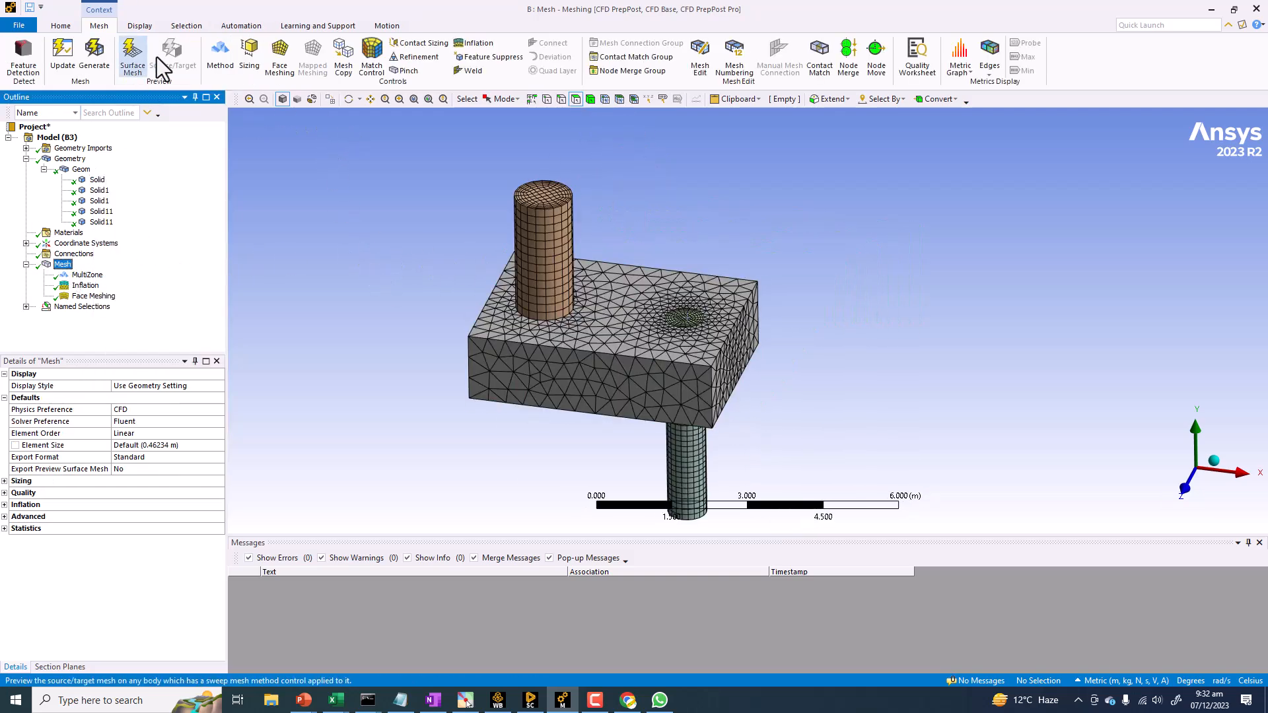
Step: Add a mesh method to the block body and set it to Tetrahedrons
left_click(218, 51)
left_click(518, 368)
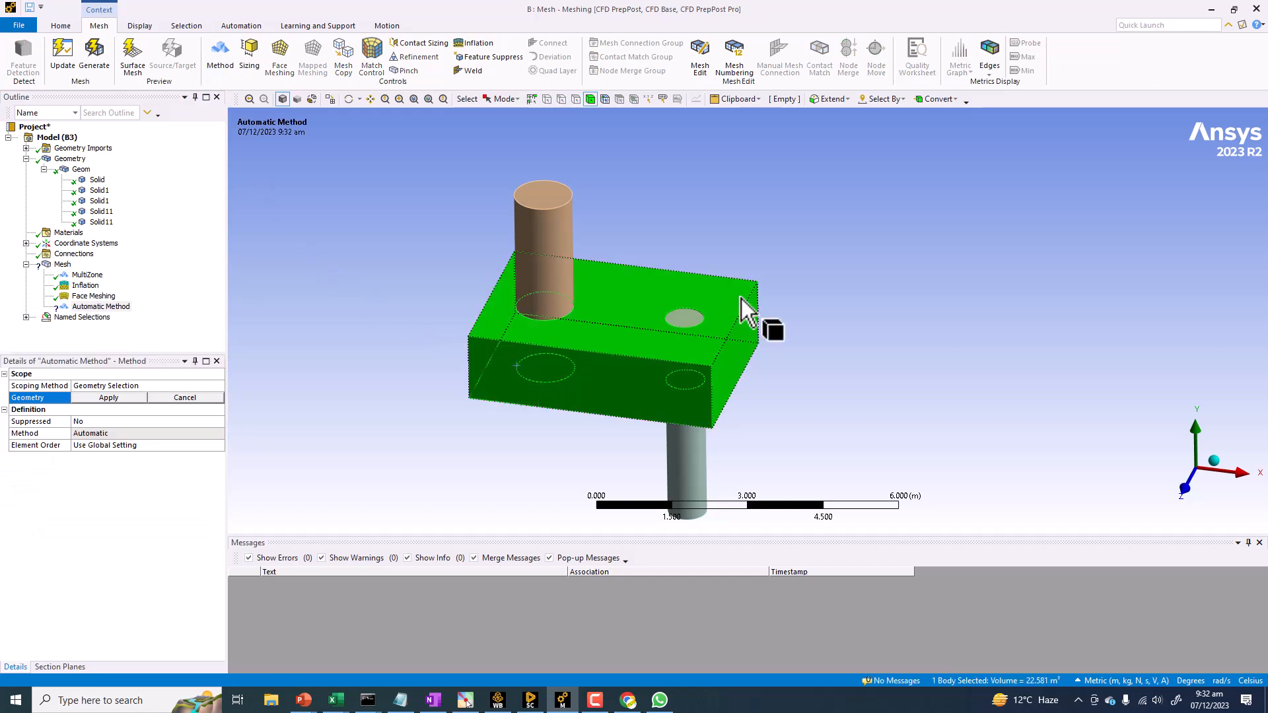
left_click(89, 399)
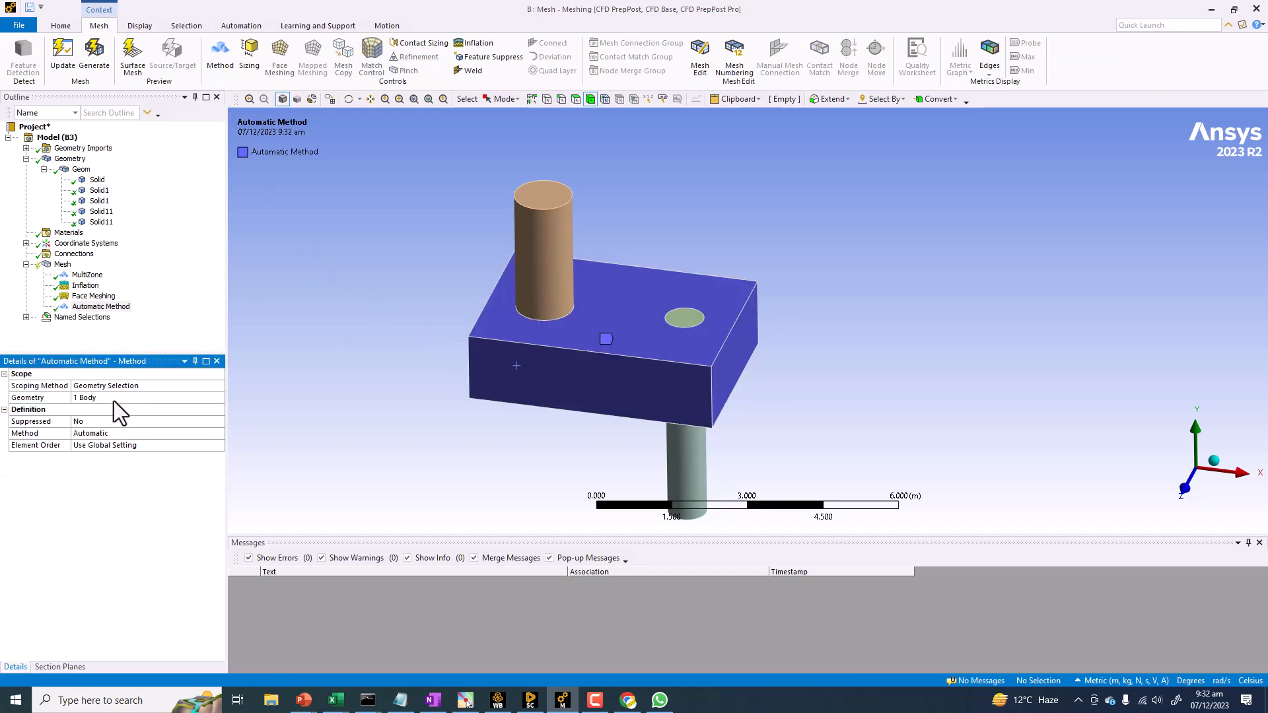
left_click(122, 434)
left_click(220, 437)
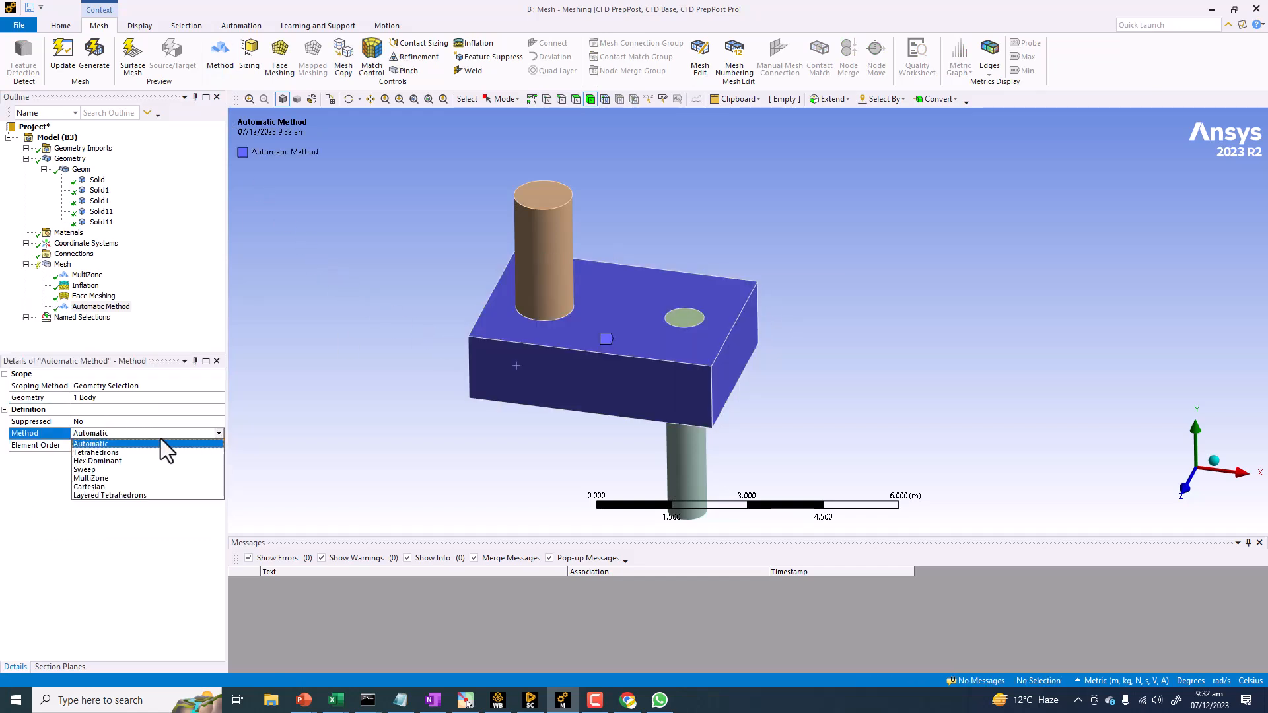
left_click(108, 456)
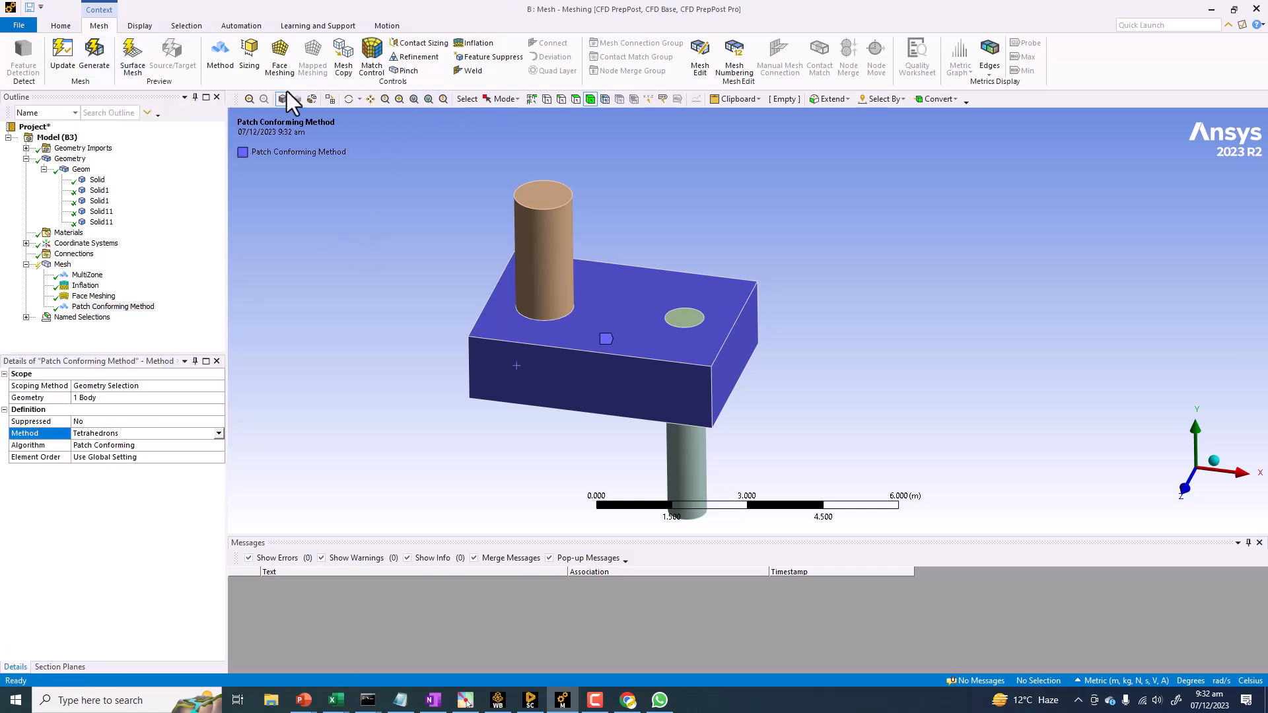
Step: Add a body sizing to the block with an element size of 0.1 m
left_click(249, 51)
left_click(496, 357)
left_click(133, 399)
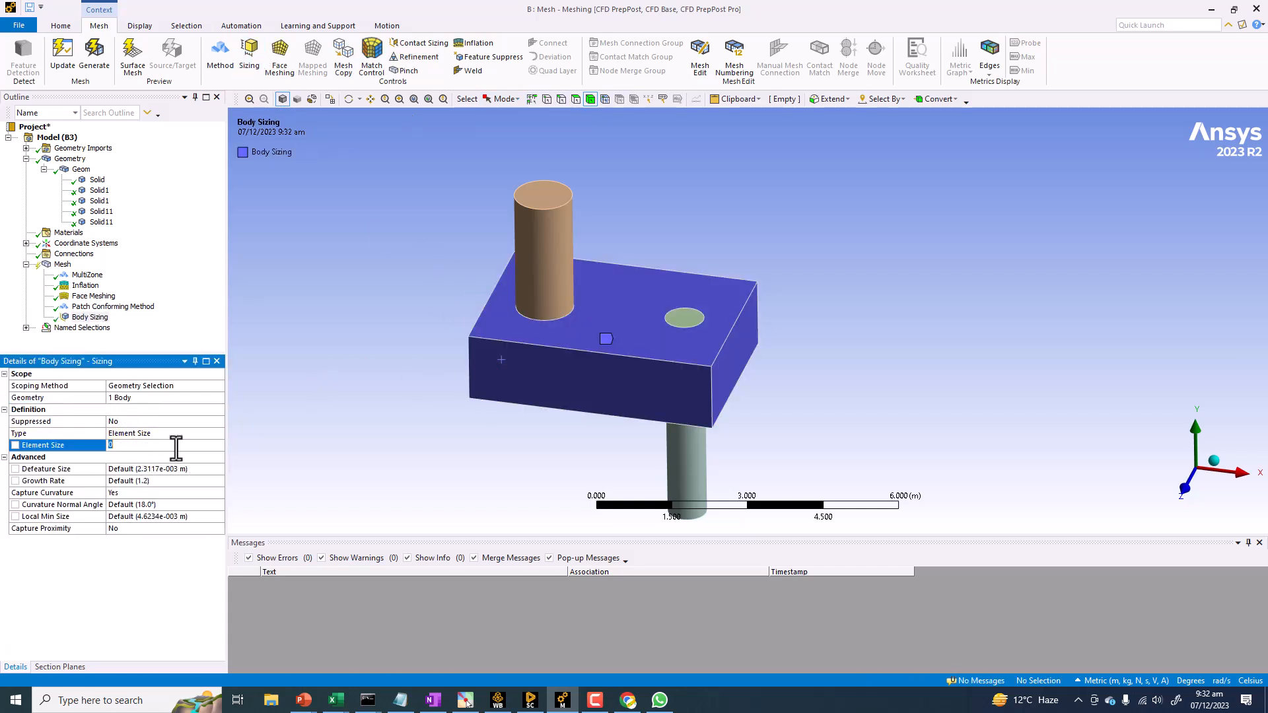
type("0.1")
key("Return")
Step: Regenerate the mesh and display it on the block and pipes
left_click(94, 55)
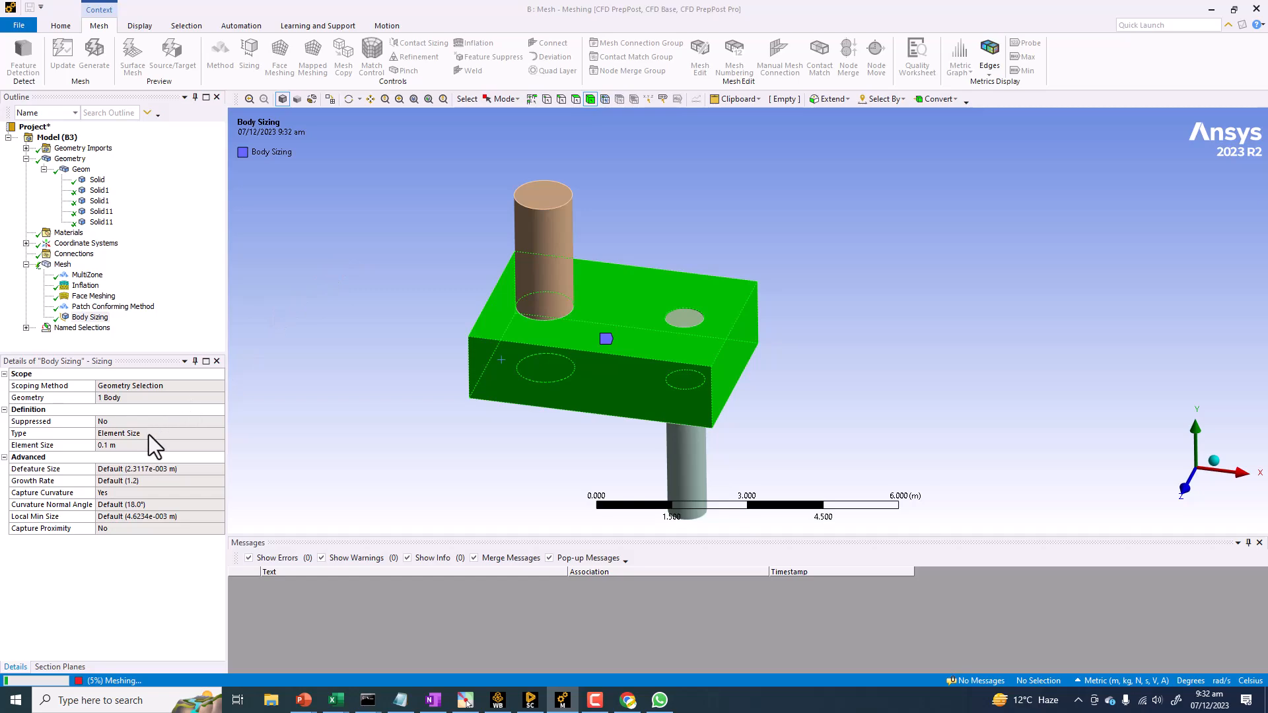
left_click(62, 264)
scroll(283, 255, "up", 6)
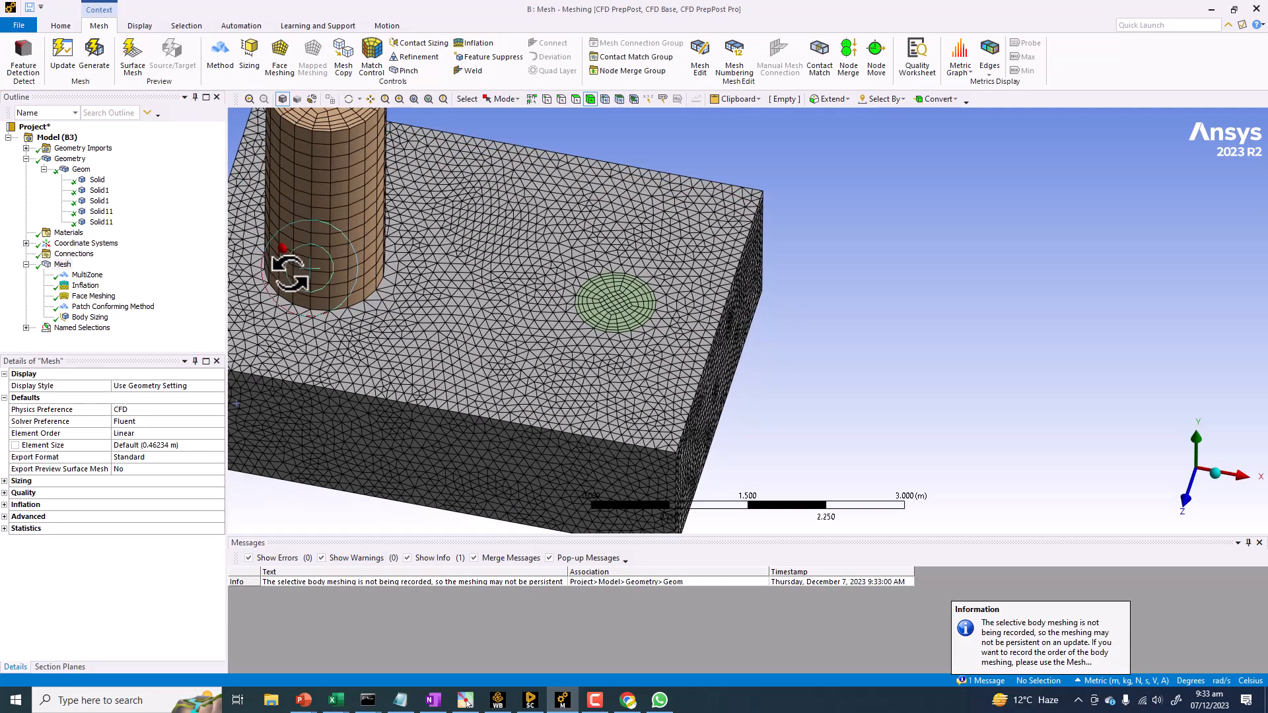
middle_click_drag(518, 278, 629, 223)
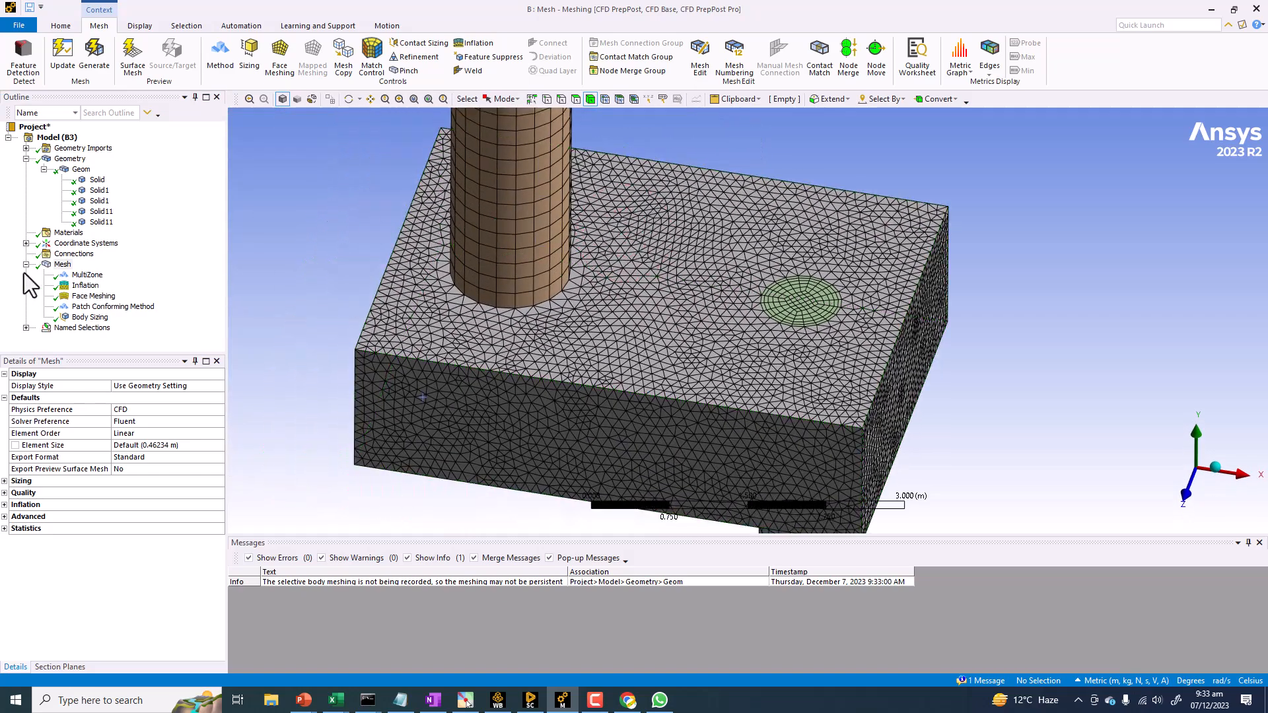
Step: Hide the four pipe bodies and display the mesh on the block alone
left_click(105, 184)
left_click(101, 190)
left_click(101, 202, "ctrl")
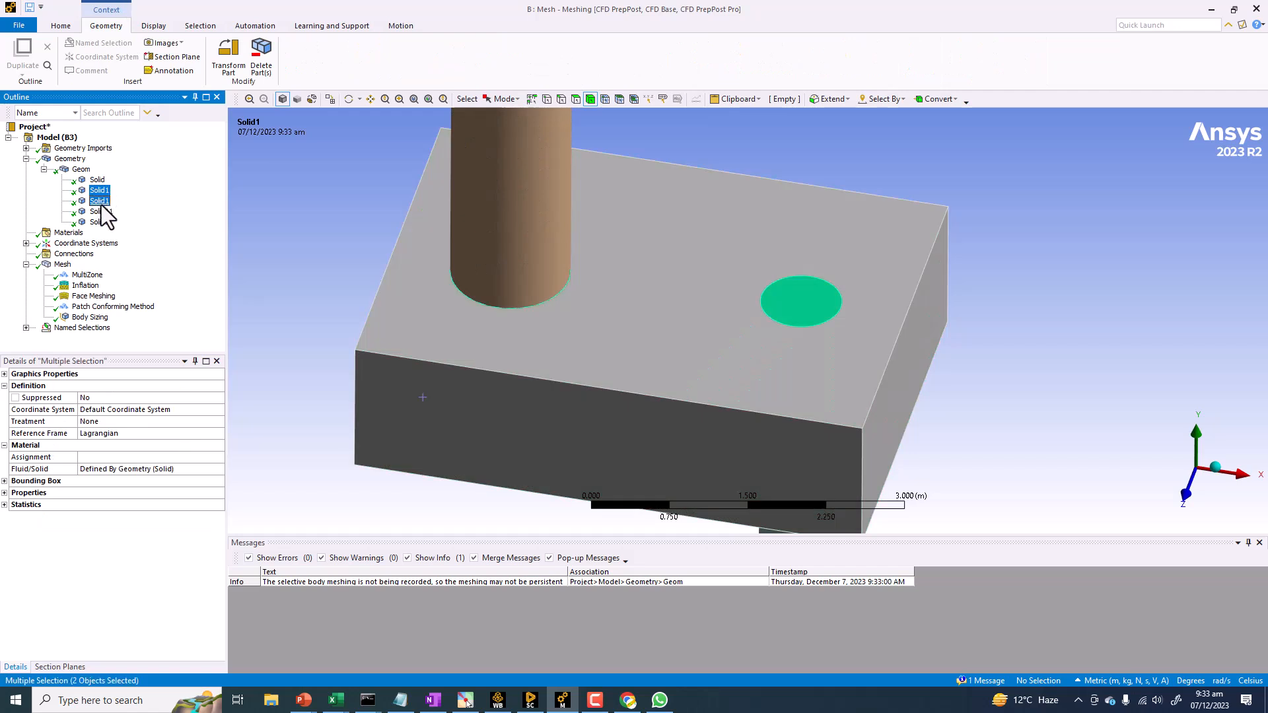
left_click(102, 212, "ctrl")
left_click(100, 222, "ctrl")
right_click(102, 220)
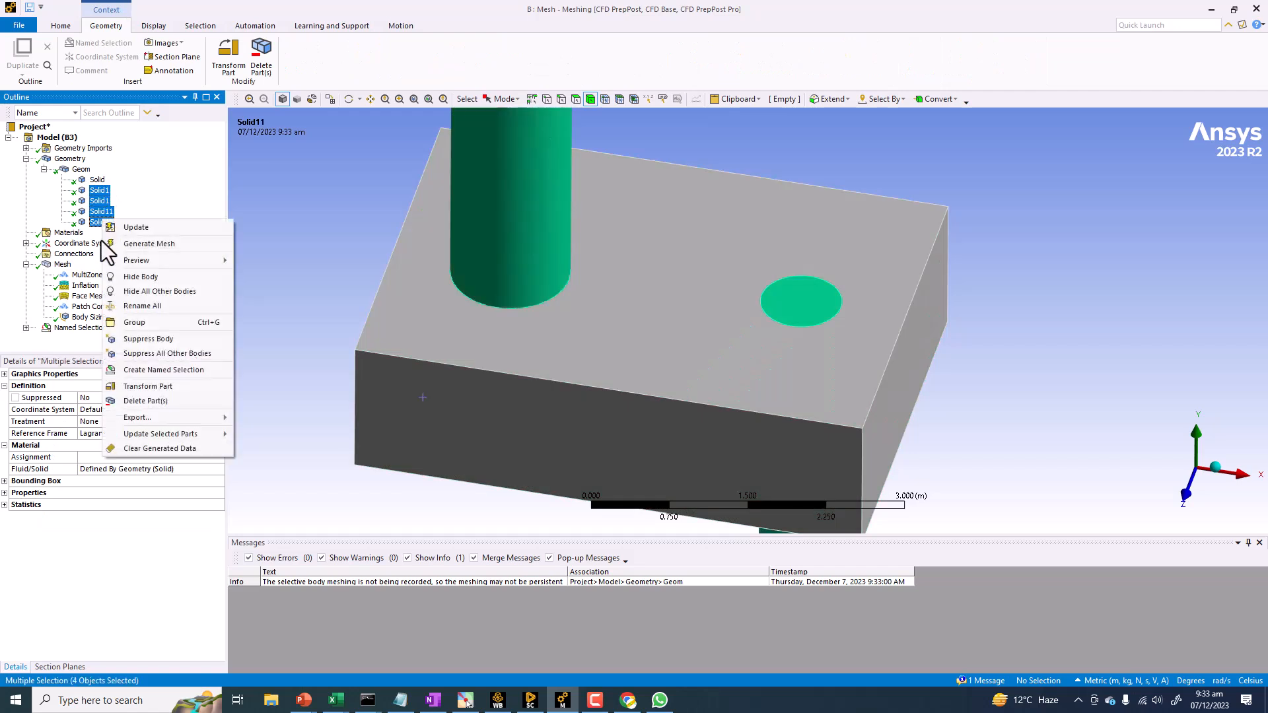
left_click(140, 277)
left_click(311, 257)
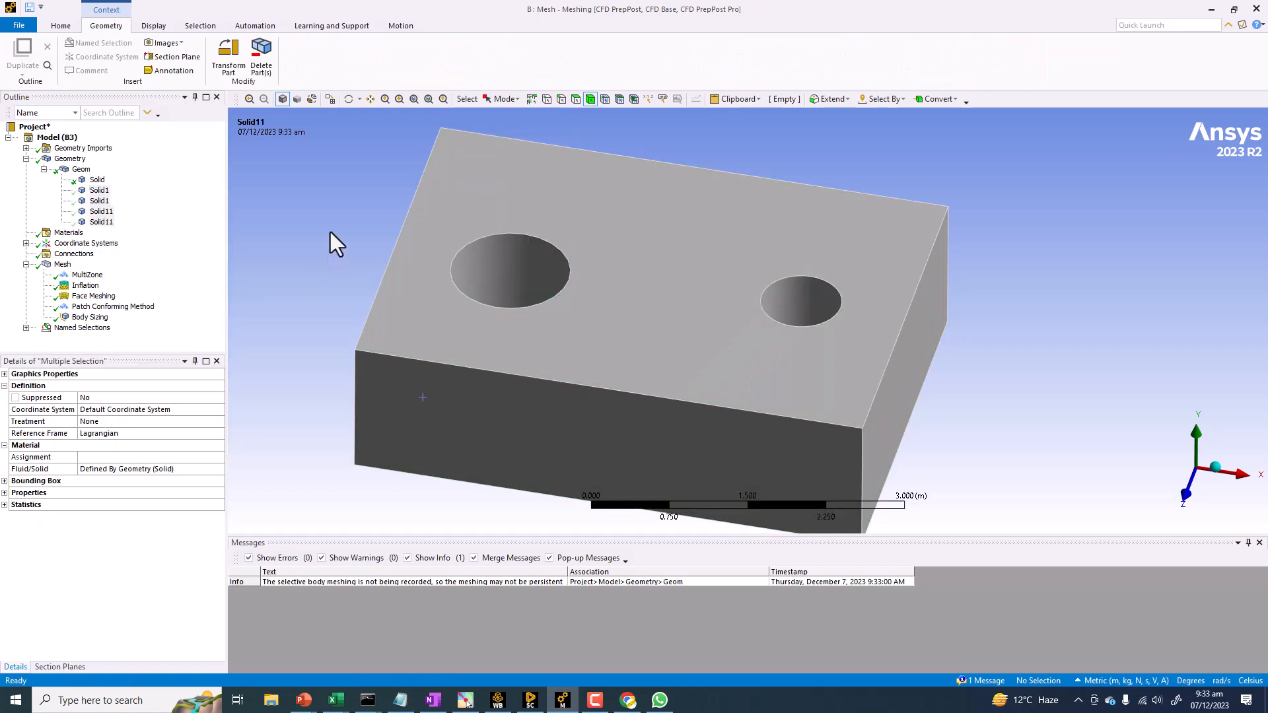
left_click(64, 265)
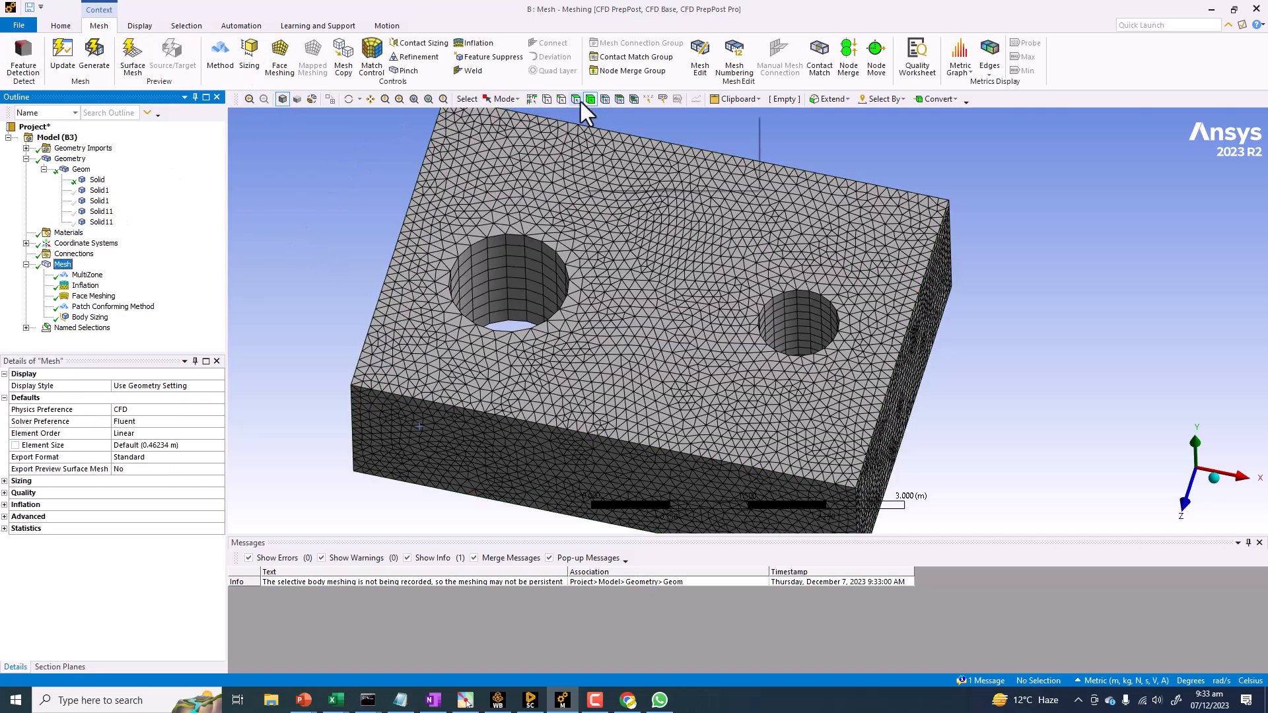
Step: Add a face sizing to the two cylindrical hole faces of the block with an element size of 0.05 m
left_click(573, 100)
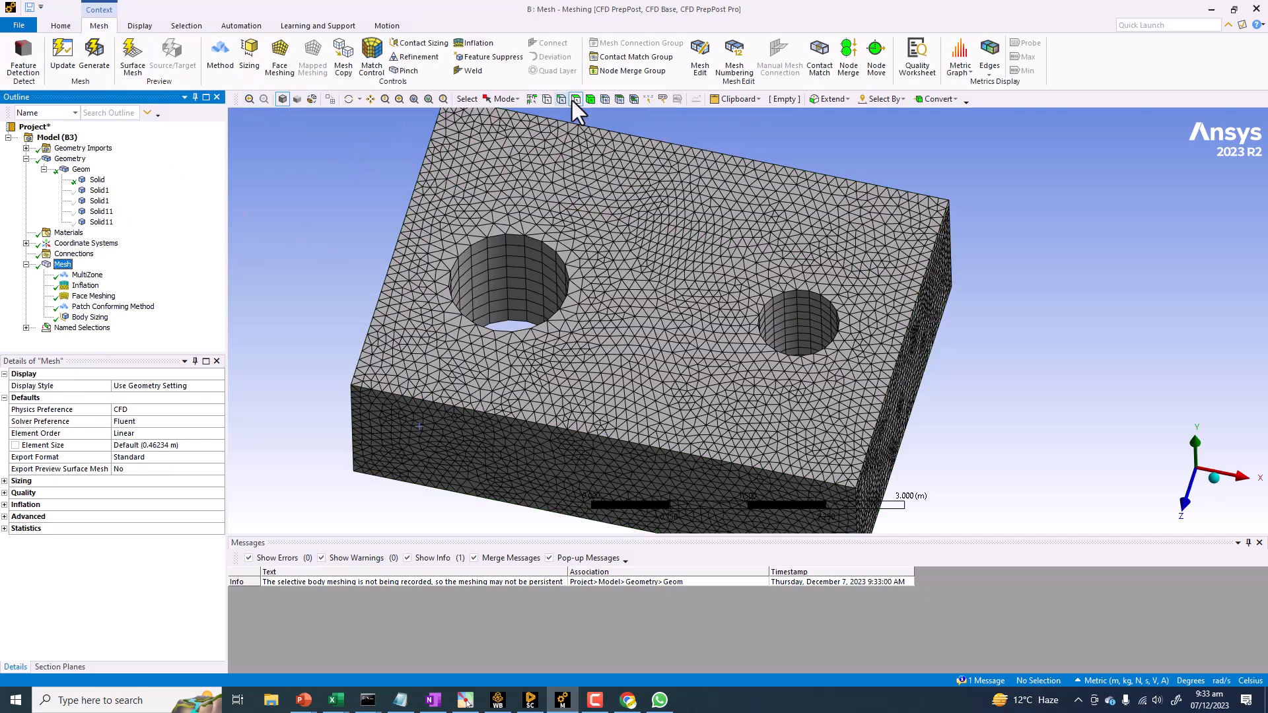
left_click(250, 54)
left_click(481, 277)
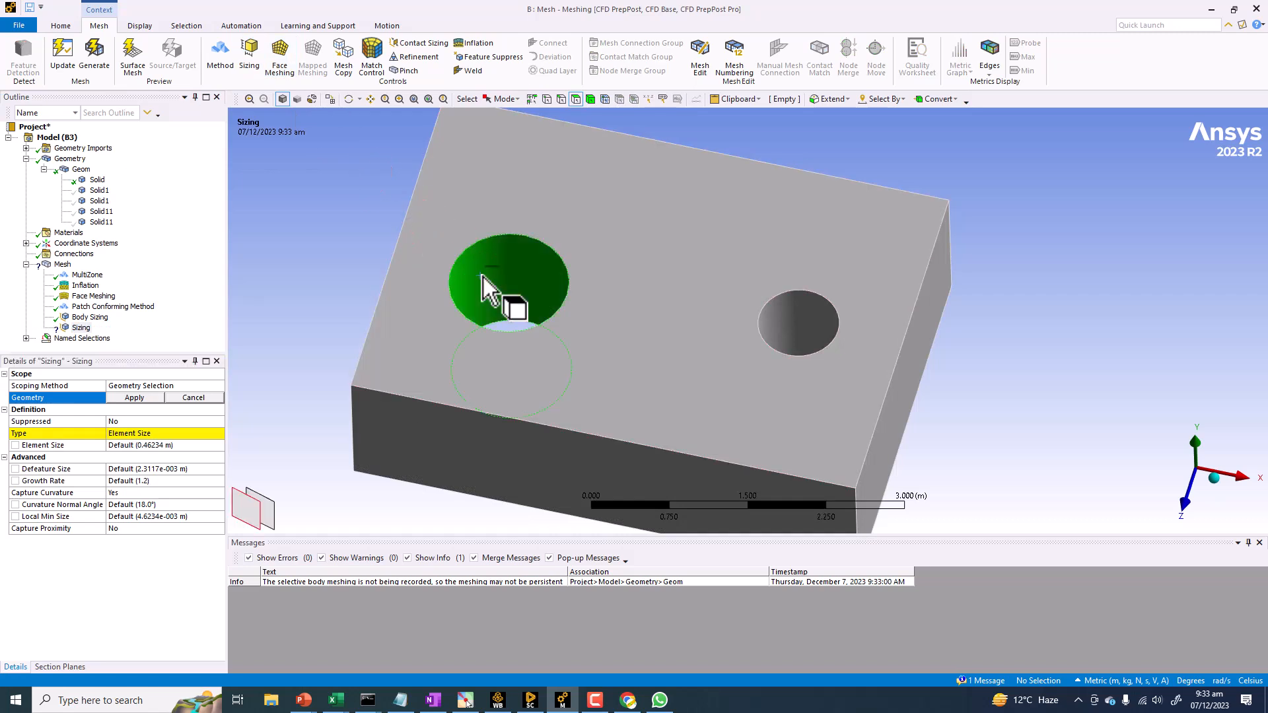
left_click(816, 318, "ctrl")
left_click(134, 398)
left_click(158, 445)
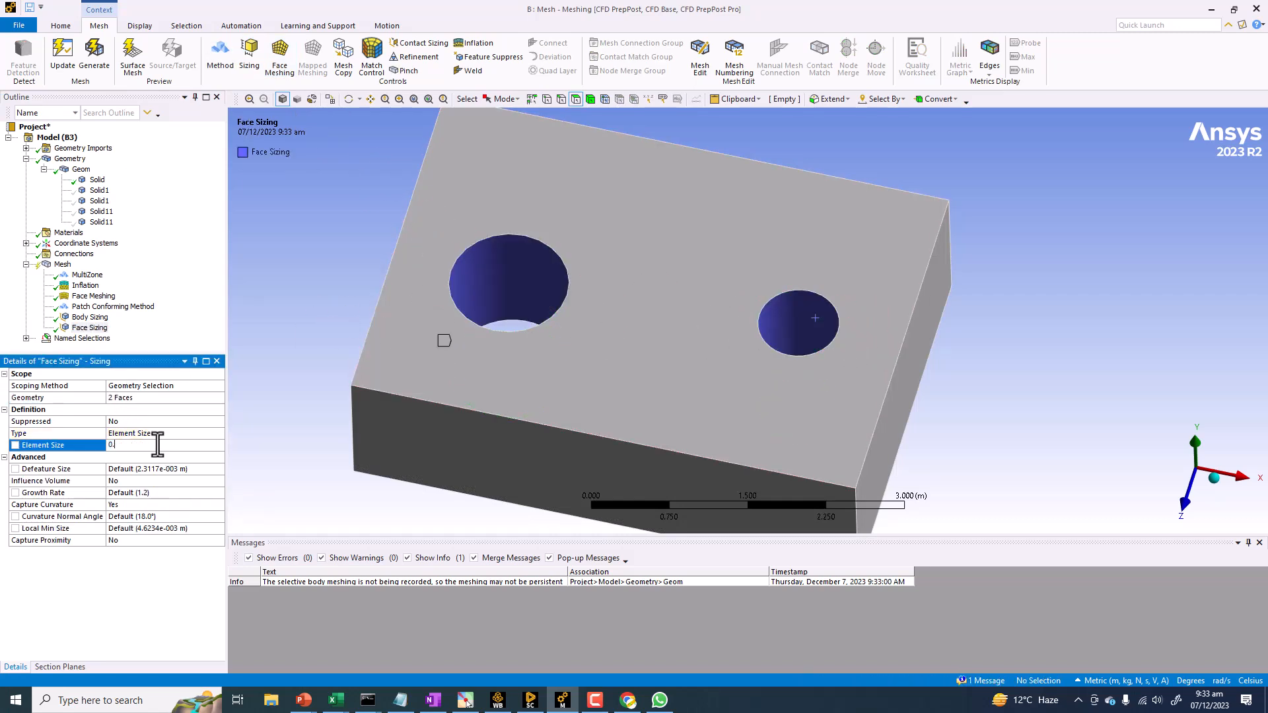
type("0.05")
key("Return")
Step: Clear the generated mesh data from the model
left_click(66, 267)
right_click(65, 267)
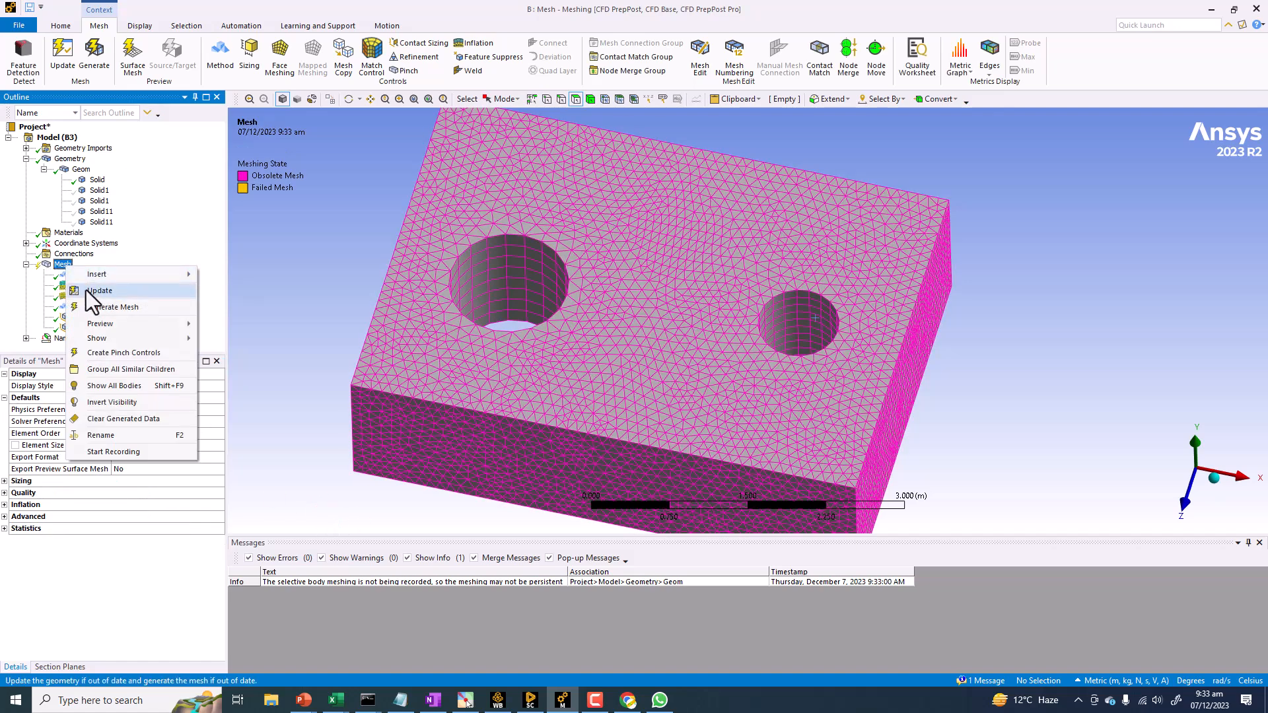
left_click(122, 418)
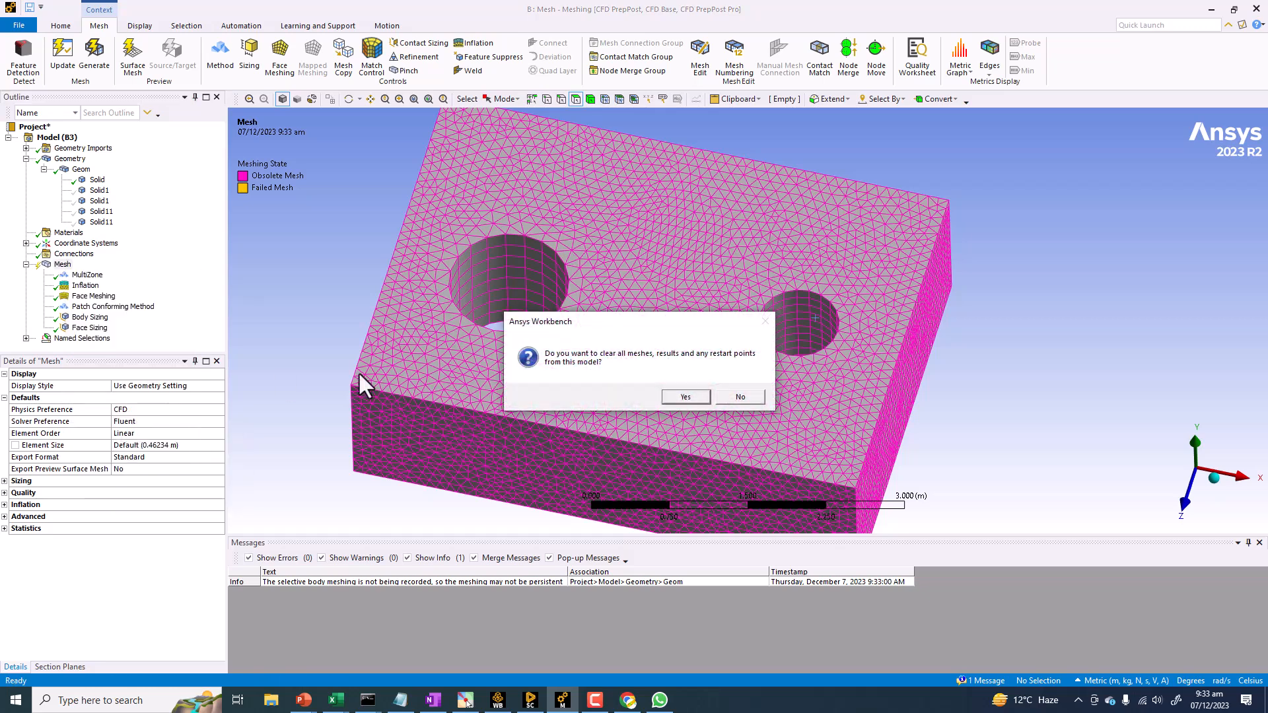
left_click(679, 397)
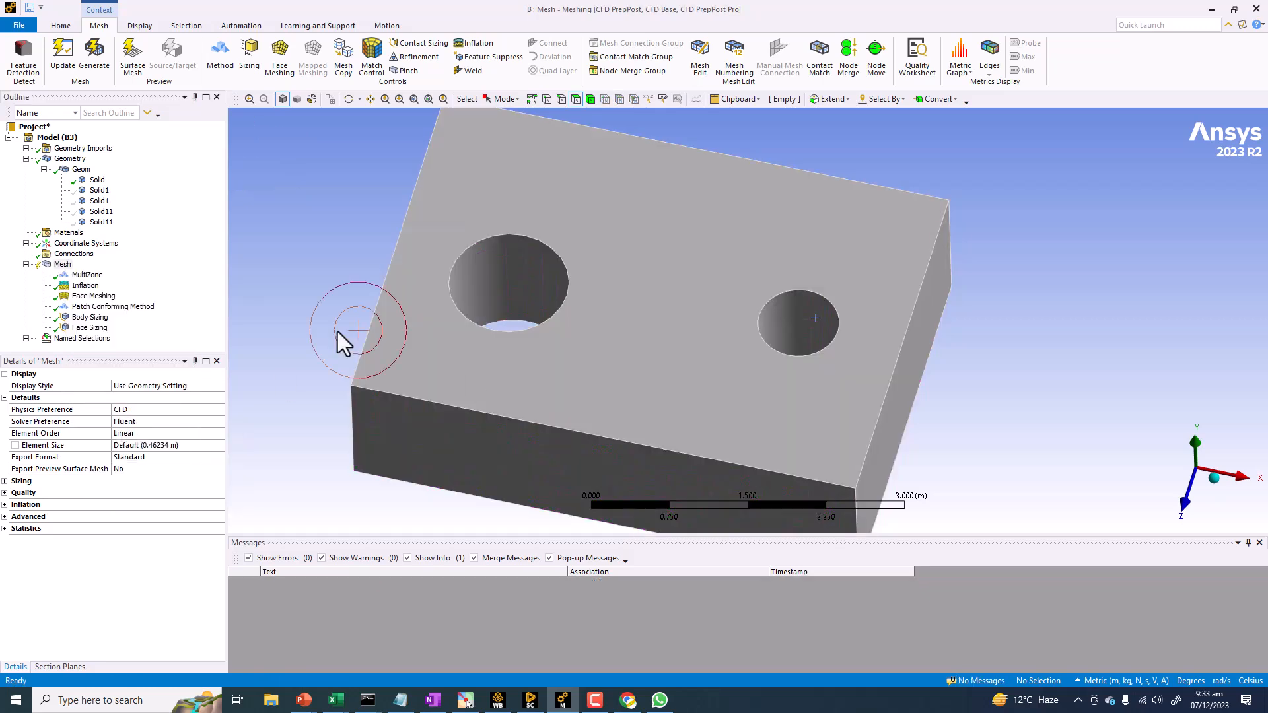
Step: Generate the mesh anew and display it on the block
left_click(88, 54)
left_click(64, 264)
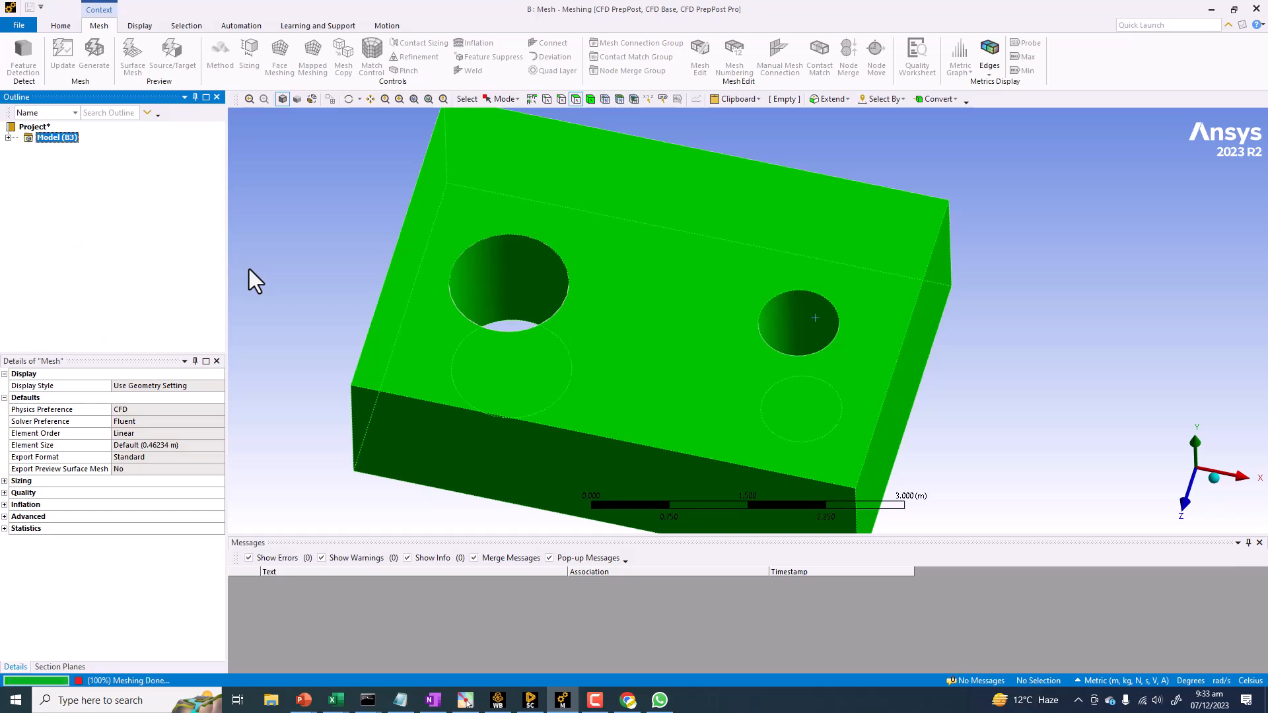
mouse_move(250, 260)
middle_mouse_down()
mouse_move(231, 221)
mouse_move(249, 265)
middle_mouse_up()
Step: Show all bodies and inspect the mesh where the pipe meets the block
right_click(360, 216)
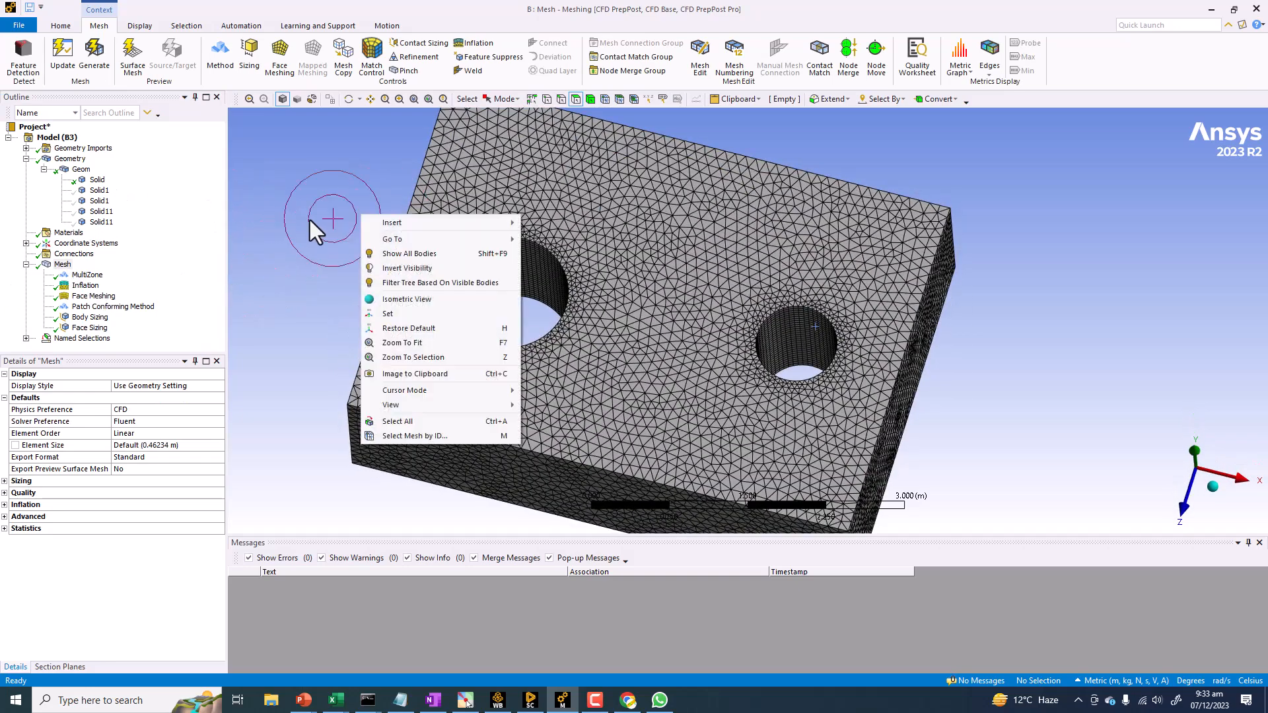
mouse_move(438, 394)
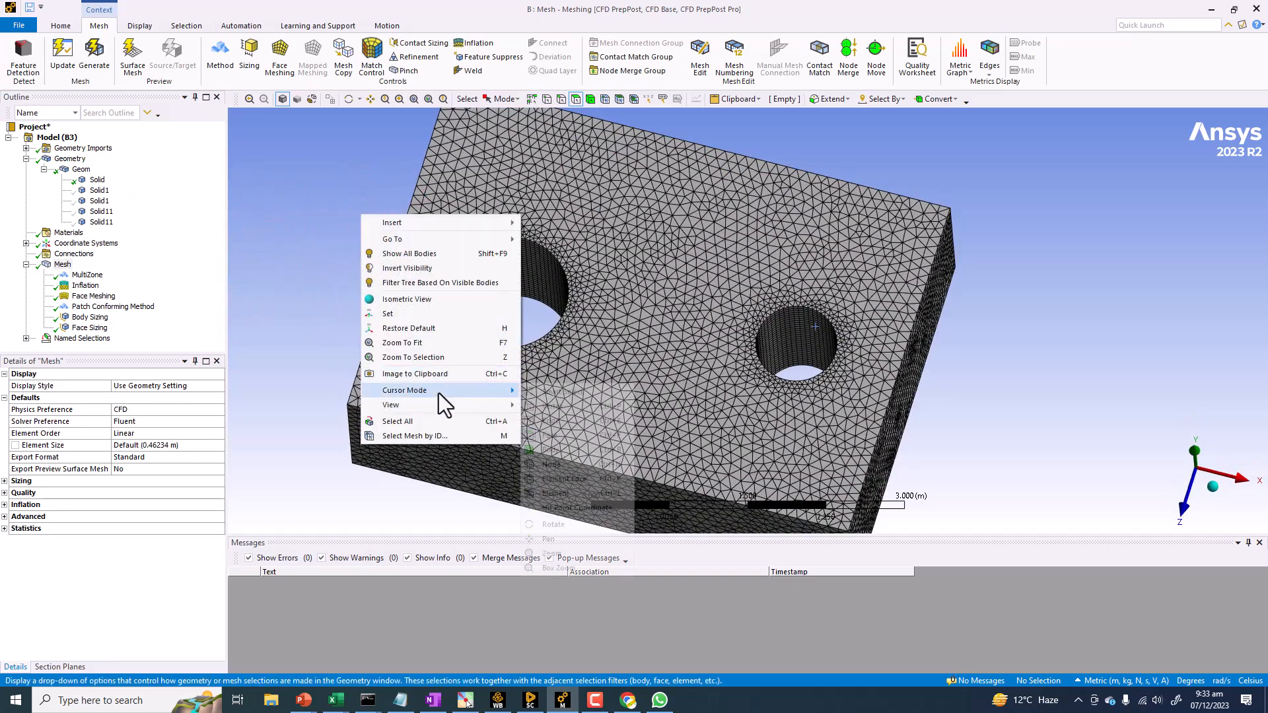
left_click(423, 256)
middle_click_drag(346, 243, 533, 419)
scroll(339, 229, "up", 5)
scroll(340, 229, "up", 3)
Step: Set the element size of the hole face sizing to 0.08 m
left_click(84, 329)
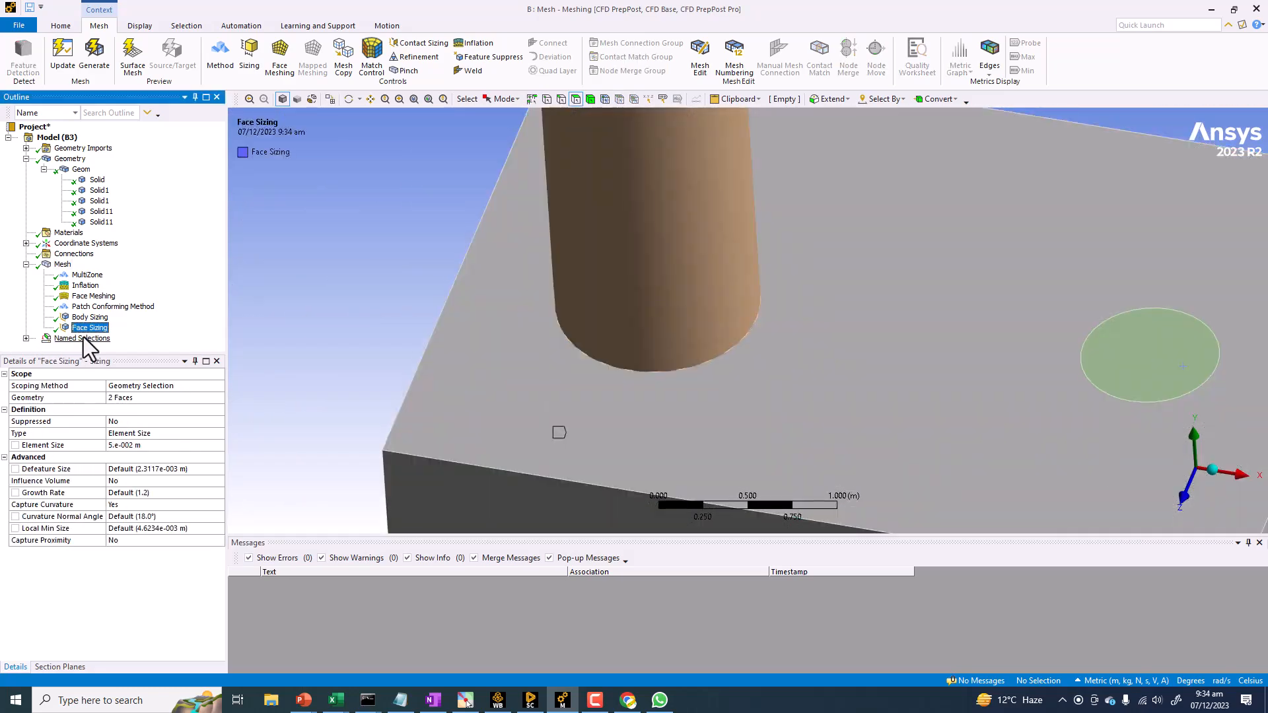
left_click(140, 447)
left_click_drag(117, 446, 133, 447)
type("8")
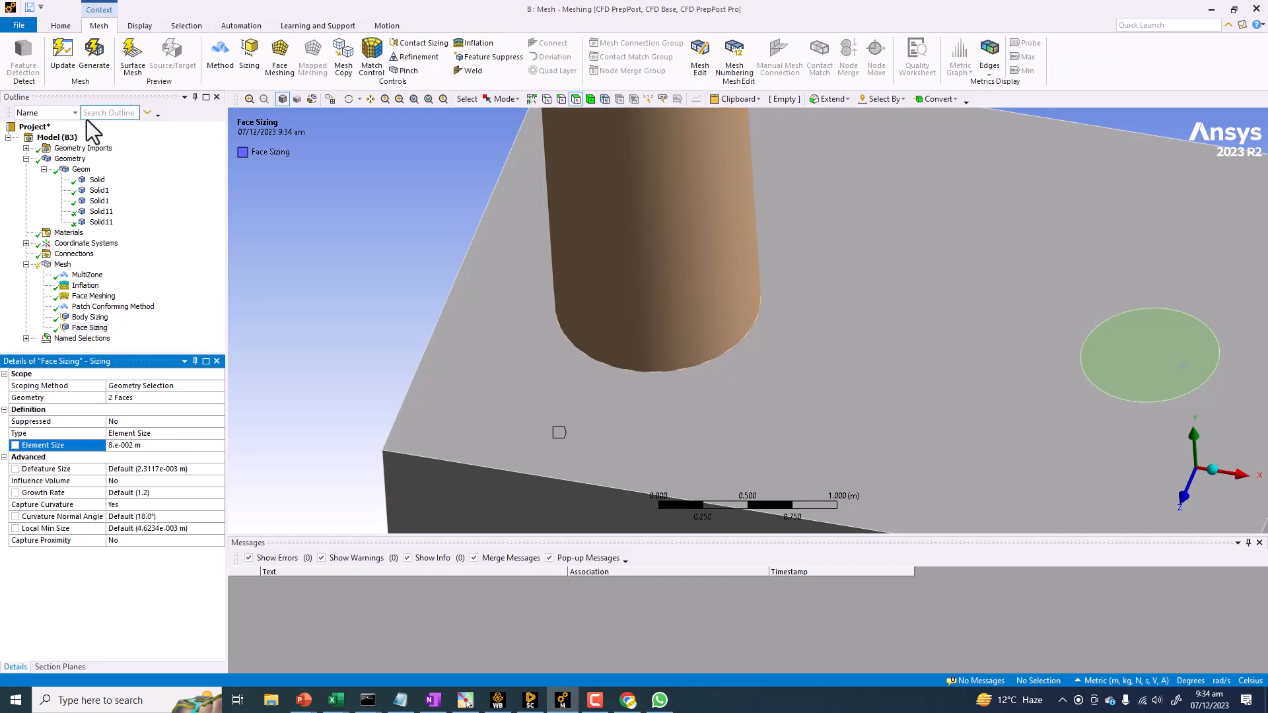
Step: Regenerate the mesh with the new face sizing and inspect it on the block and pipes
left_click(94, 54)
middle_click_drag(311, 190, 336, 209)
scroll(356, 248, "down", 5)
middle_click_drag(497, 284, 375, 297, "ctrl")
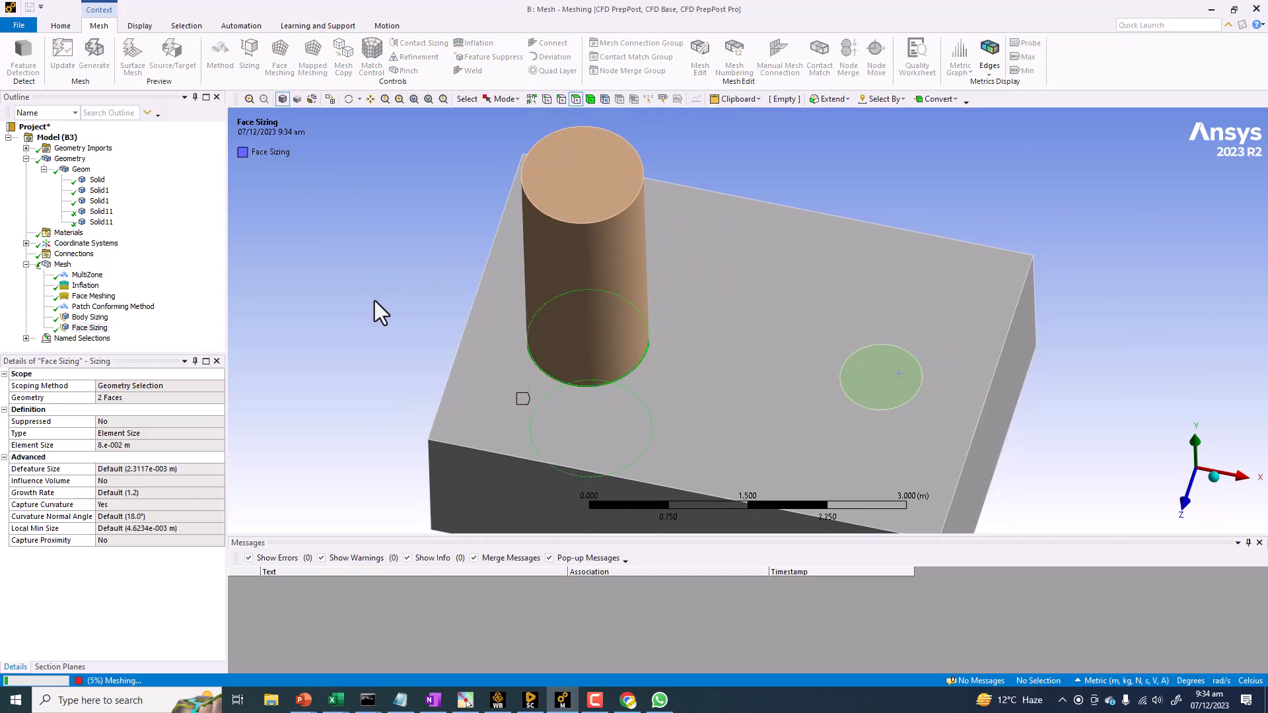
middle_click_drag(374, 300, 504, 260)
scroll(422, 236, "up", 2)
scroll(435, 294, "down", 2)
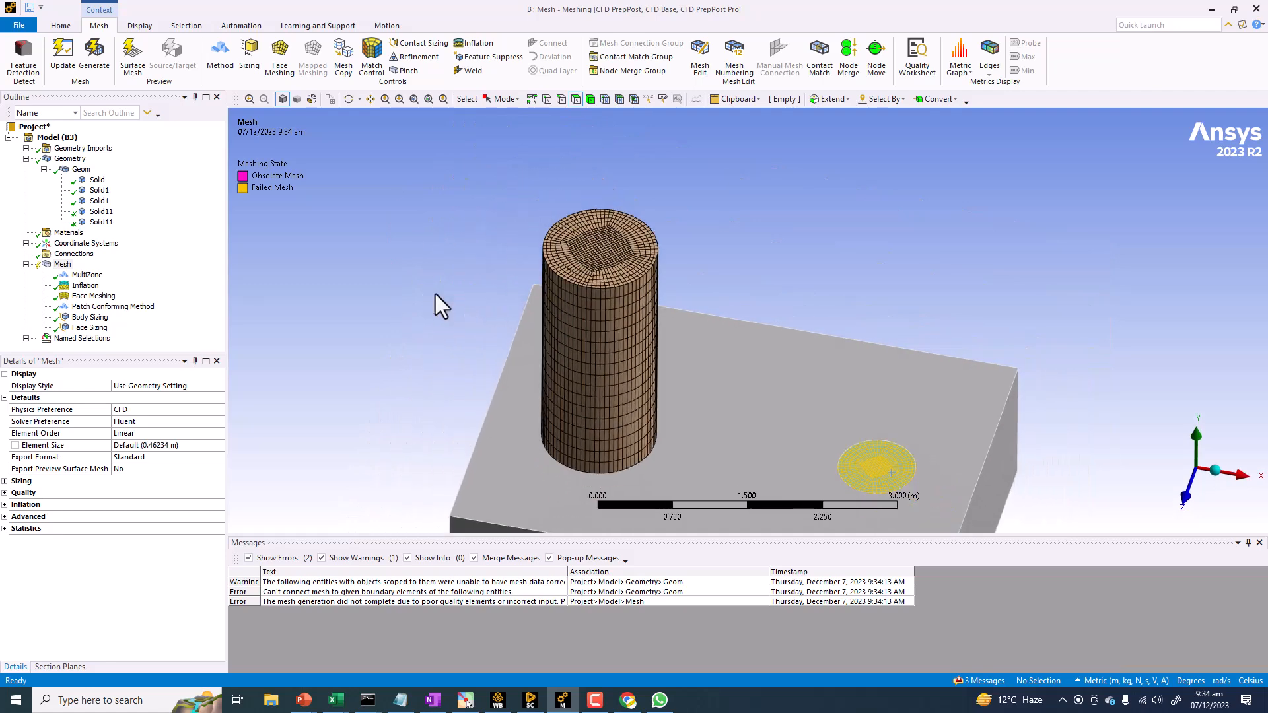
Step: Read the full text of the mesh connection error and dismiss it
left_click(293, 593)
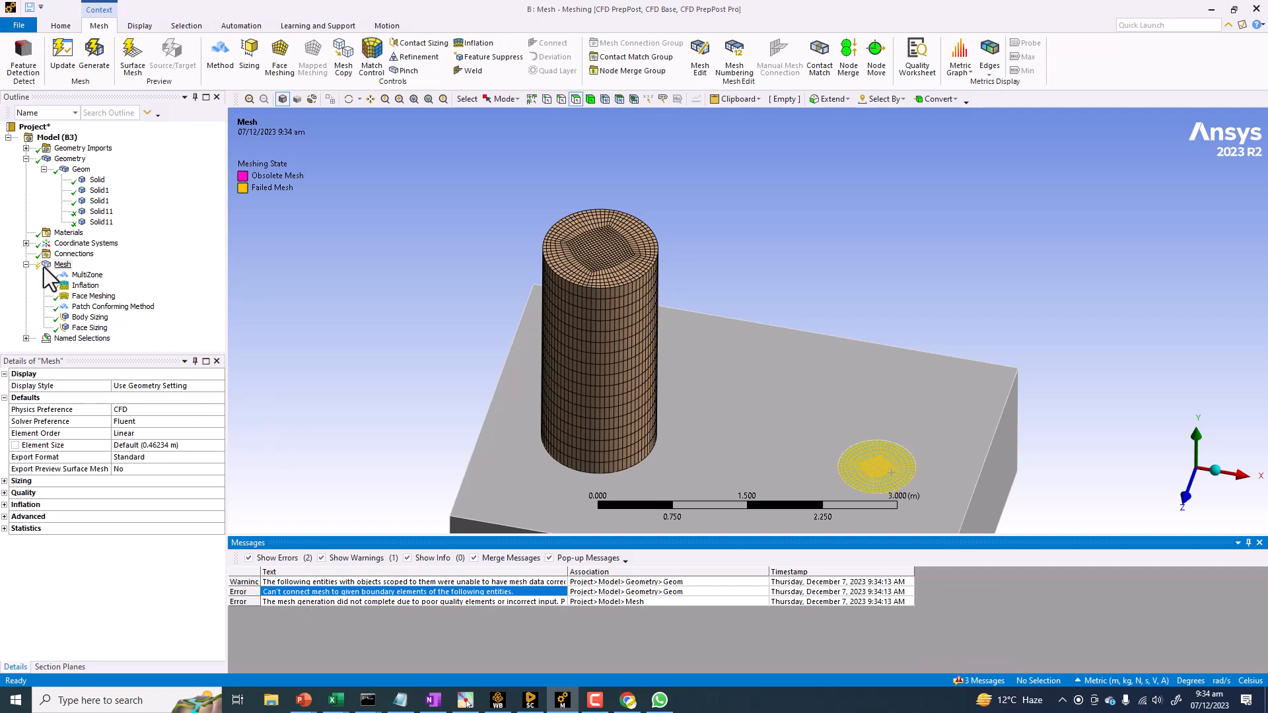
double_click(324, 595)
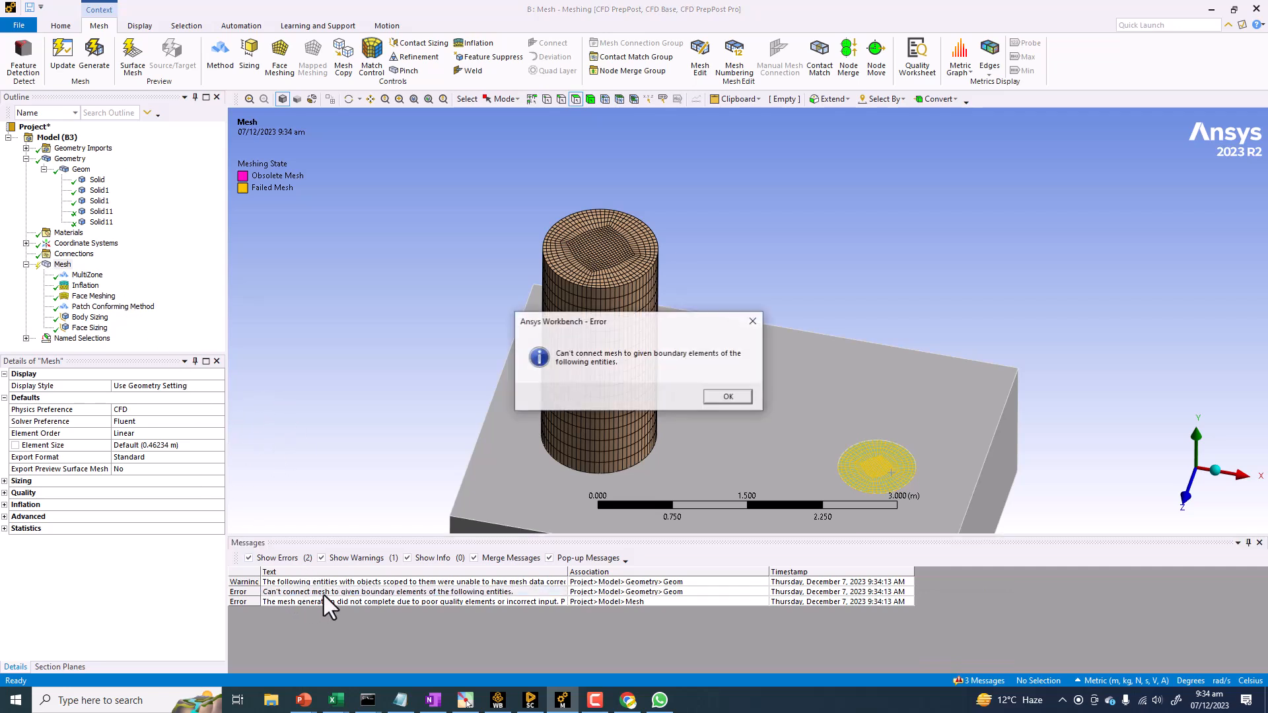
left_click(724, 395)
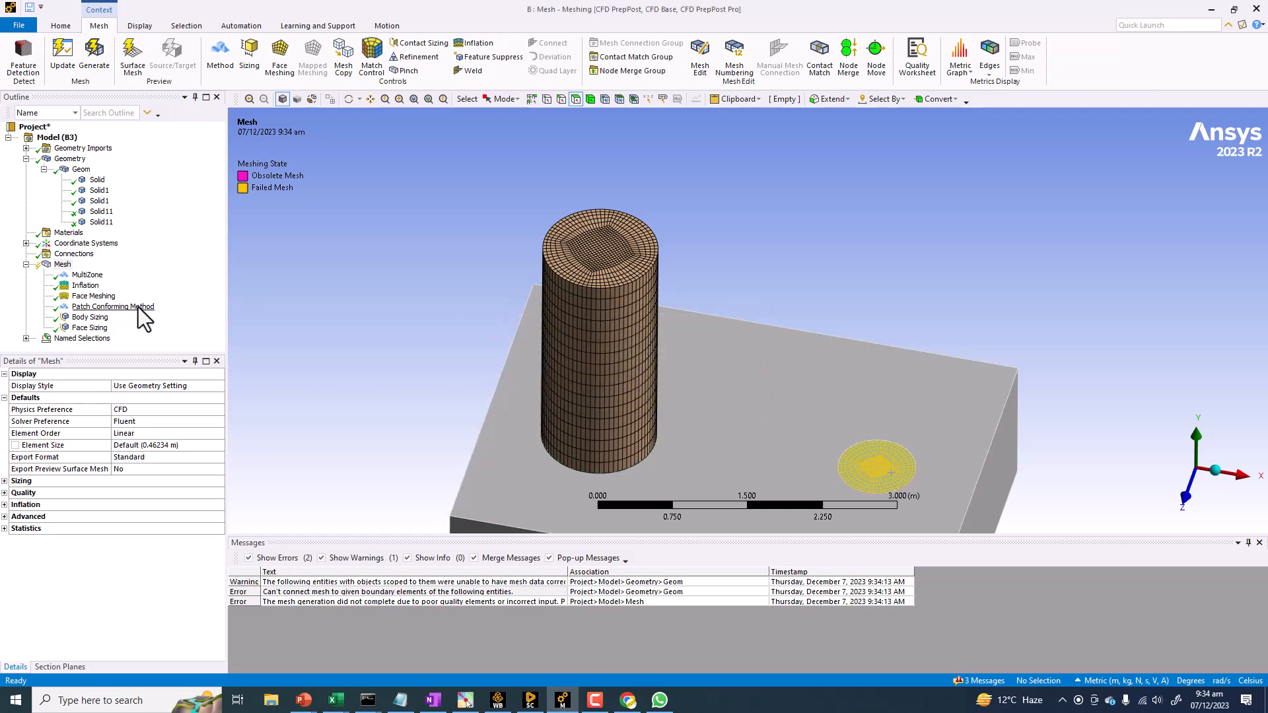
Step: Open the available operations for the Mesh object
right_click(63, 268)
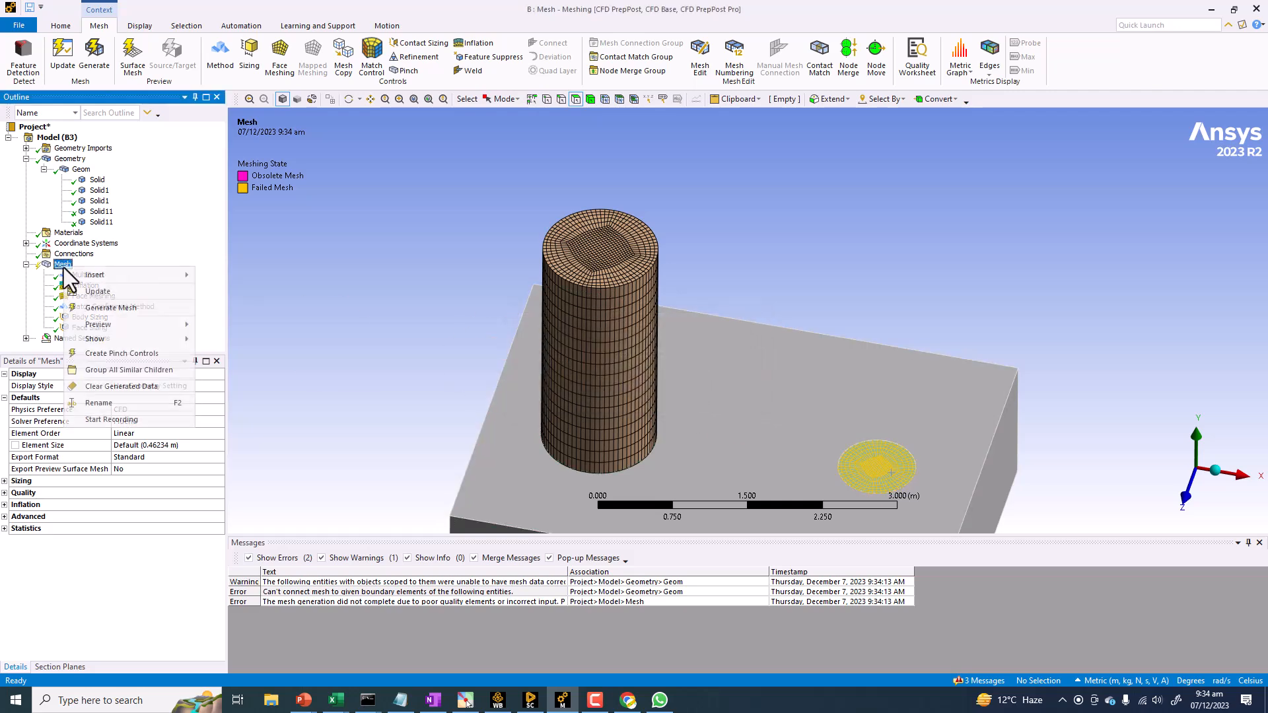
Step: Clear the generated mesh data, then regenerate the mesh for the whole assembly and display it
left_click(102, 388)
left_click(658, 394)
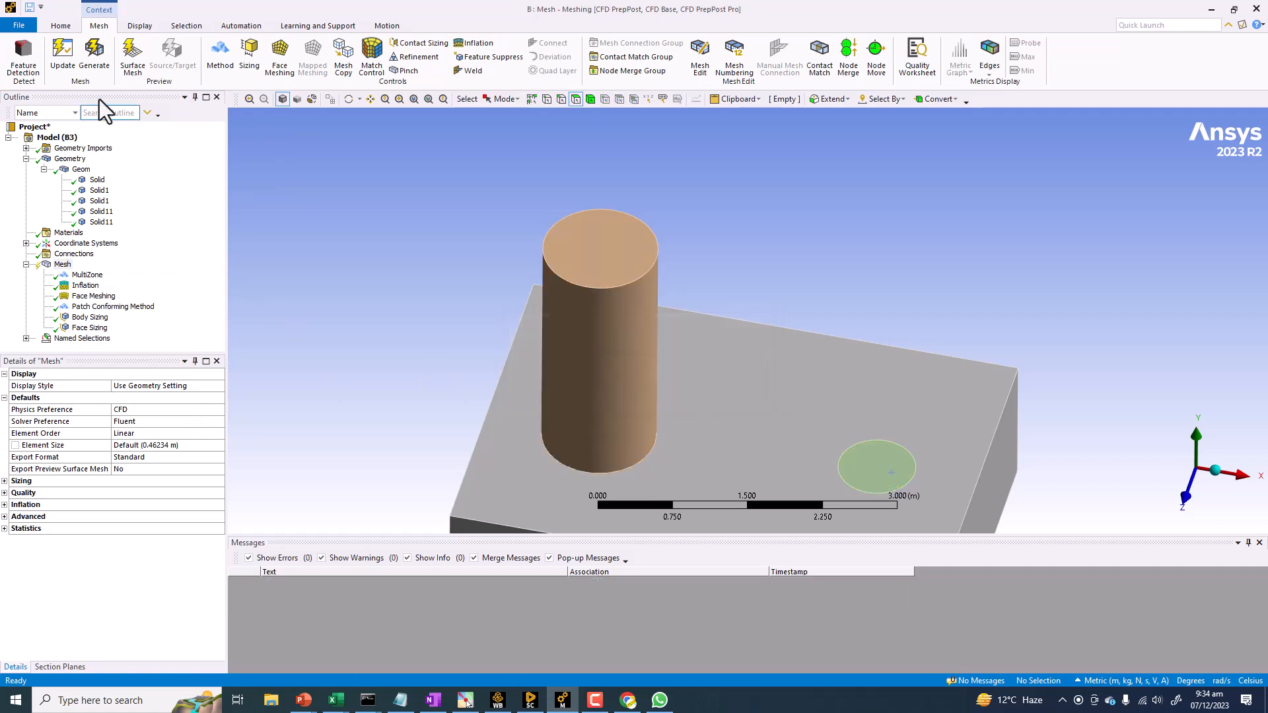
left_click(97, 57)
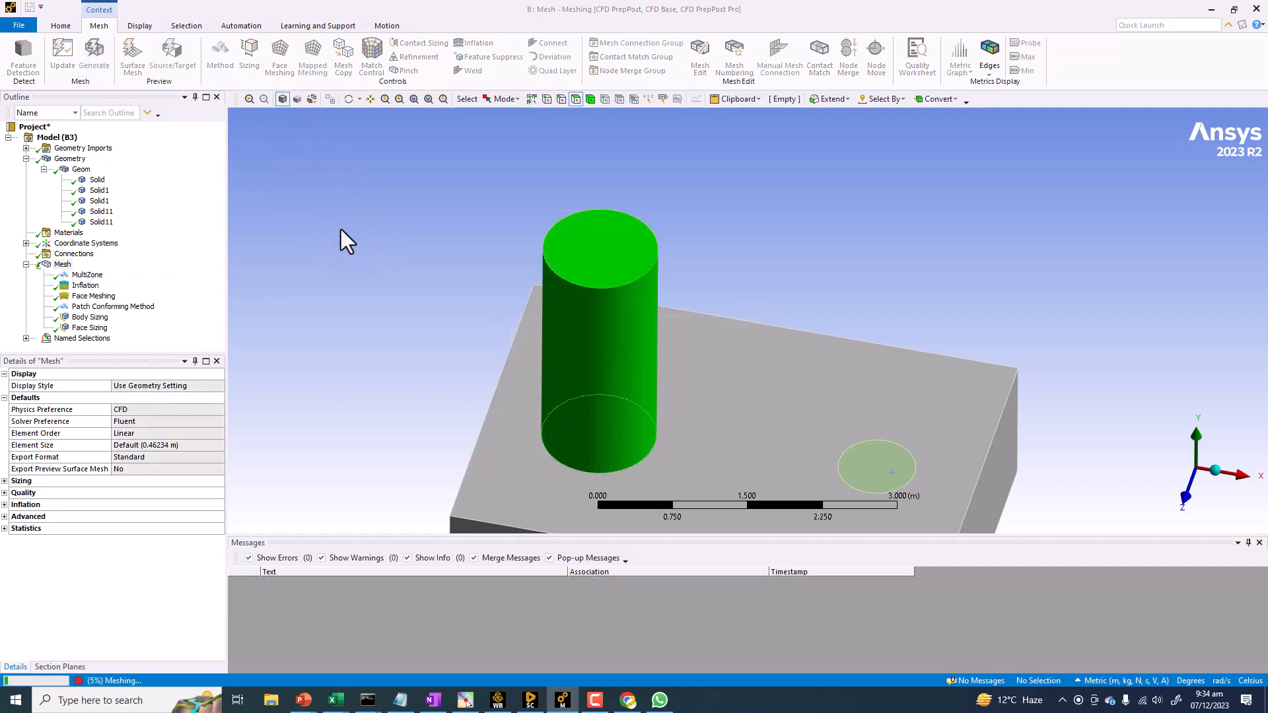
left_click(62, 264)
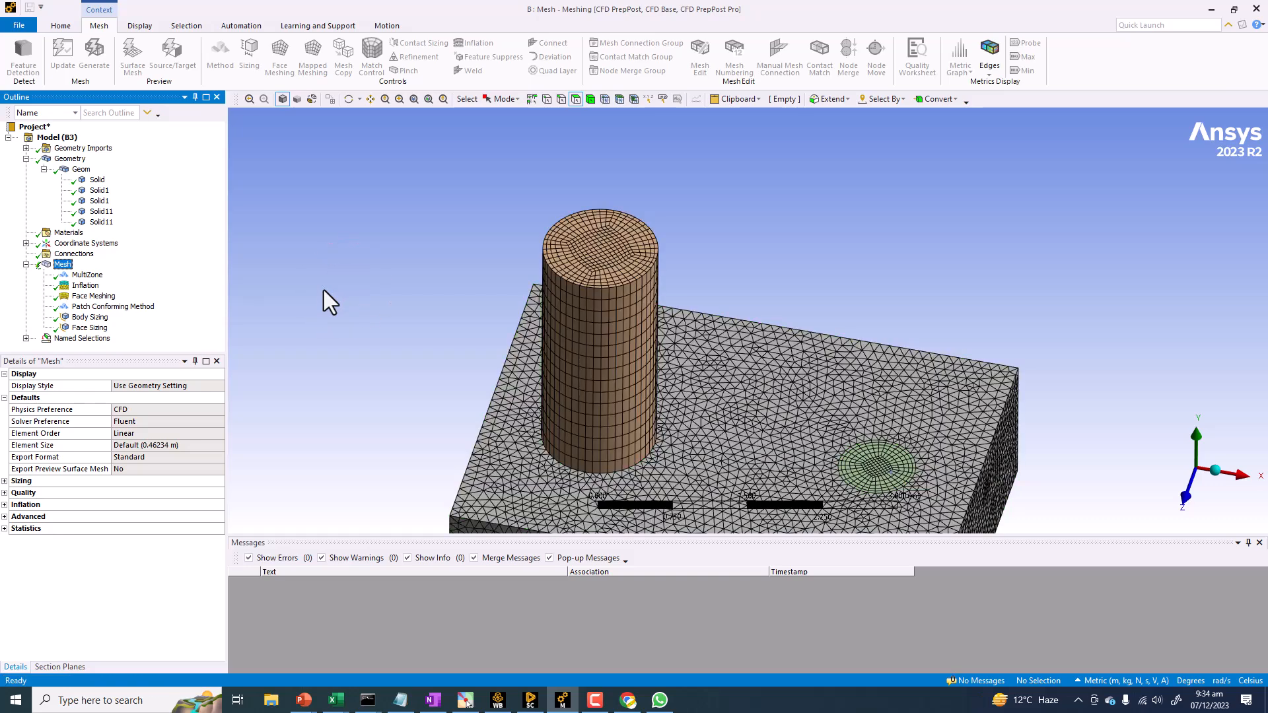
mouse_move(347, 299)
middle_mouse_down()
mouse_move(360, 318)
mouse_move(359, 305)
middle_mouse_up()
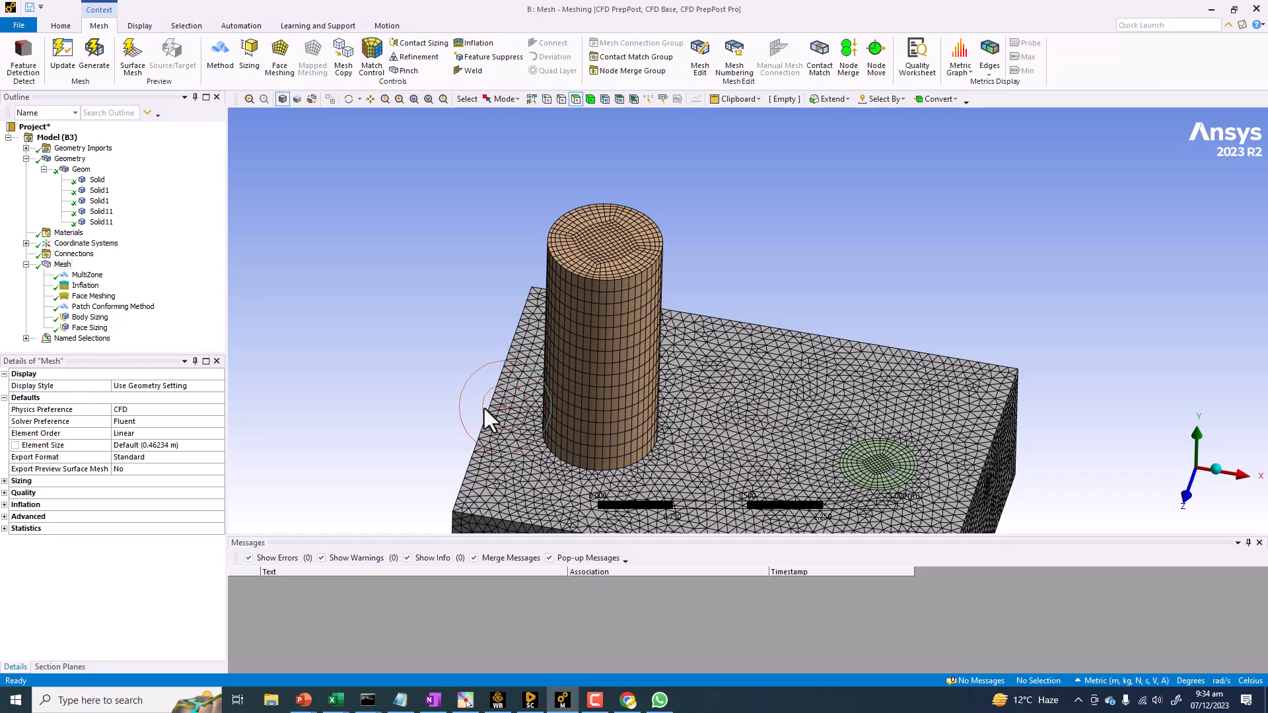
Step: Hide the four Solid1 and Solid11 cylinder bodies and display the mesh on the remaining block
left_click(98, 192)
left_click(100, 210, "ctrl")
left_click(98, 221, "shift")
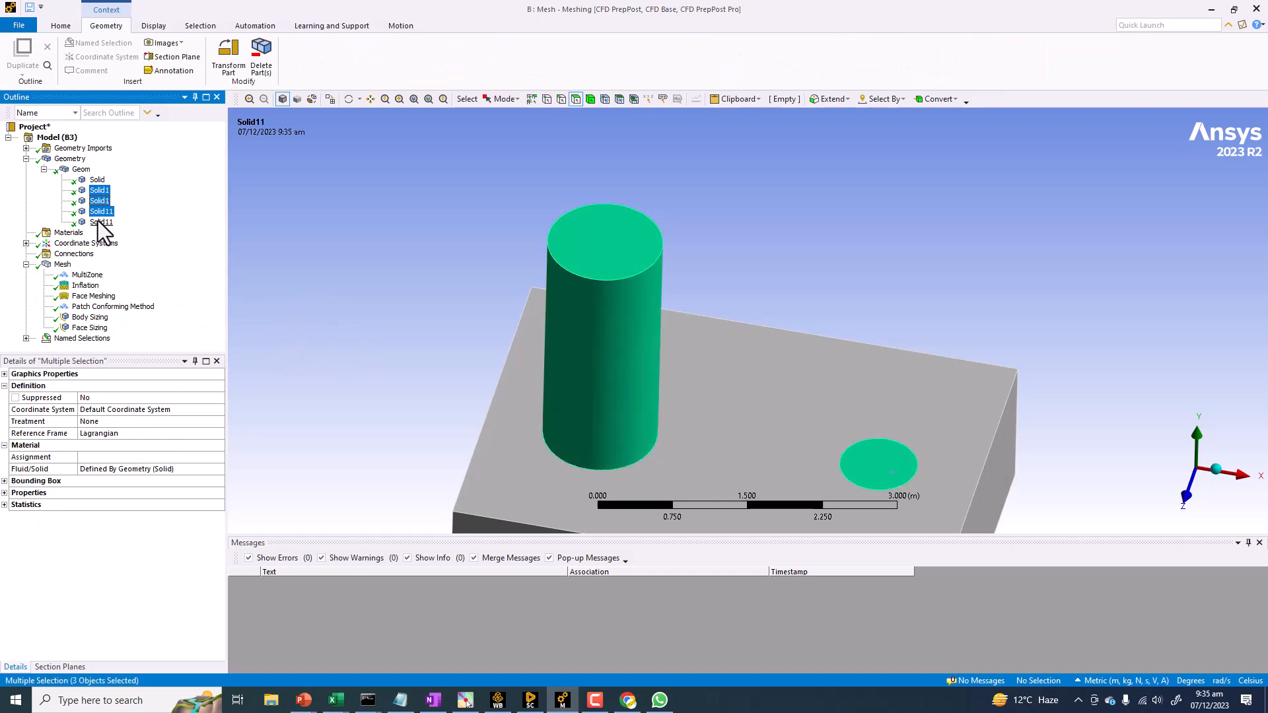
right_click(98, 221)
left_click(137, 277)
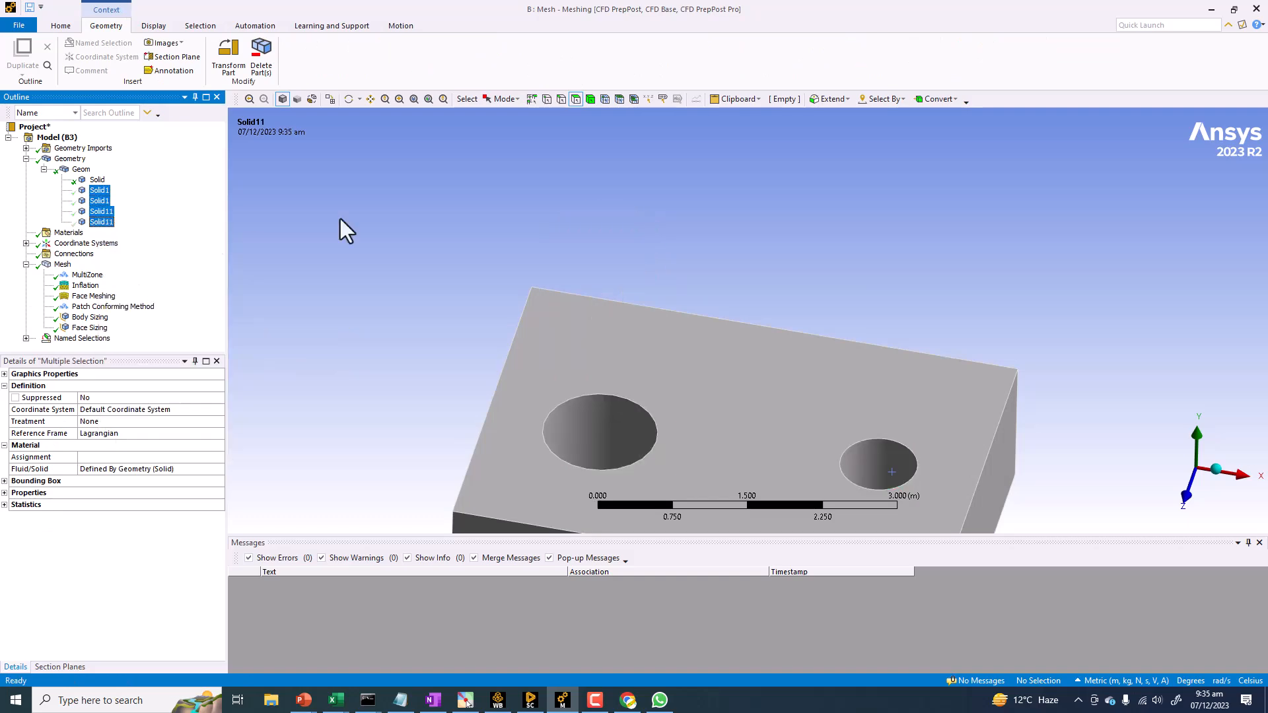
left_click(253, 236)
left_click(63, 264)
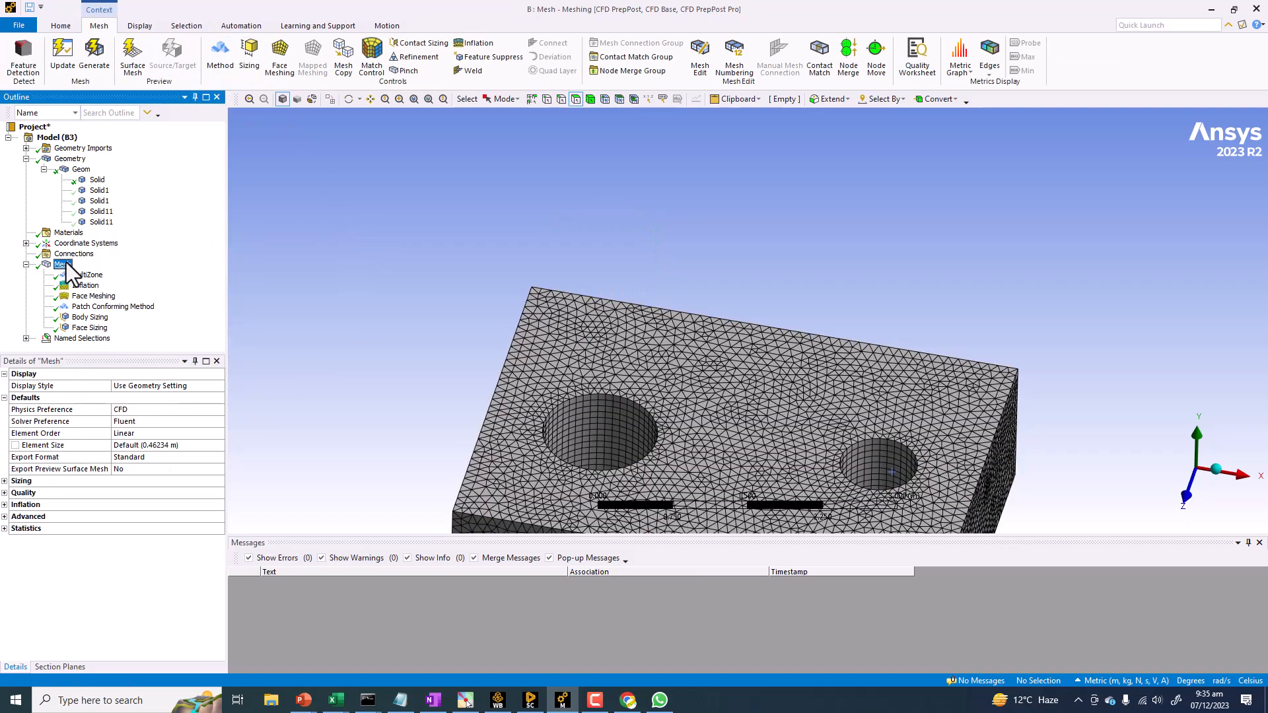
Step: Add an inflation control to the block body, using the two cylindrical hole faces as its boundary
left_click(473, 42)
left_click(594, 408)
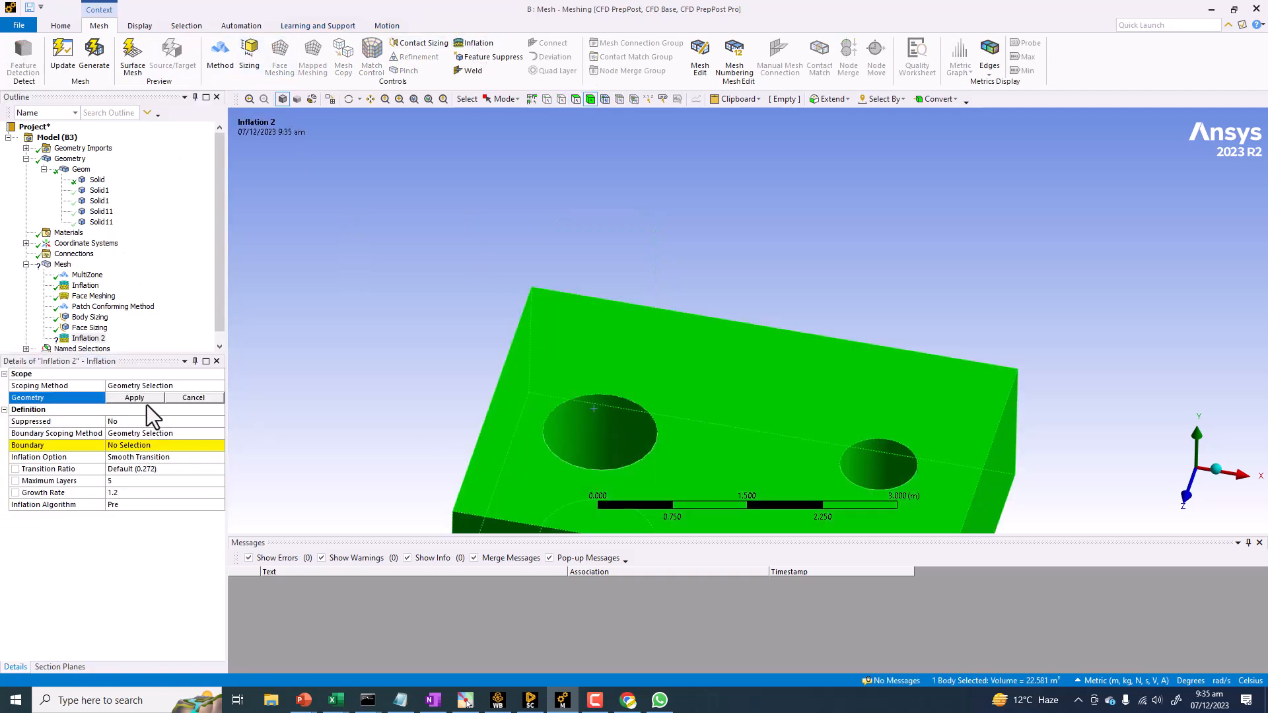
left_click(143, 399)
left_click(130, 445)
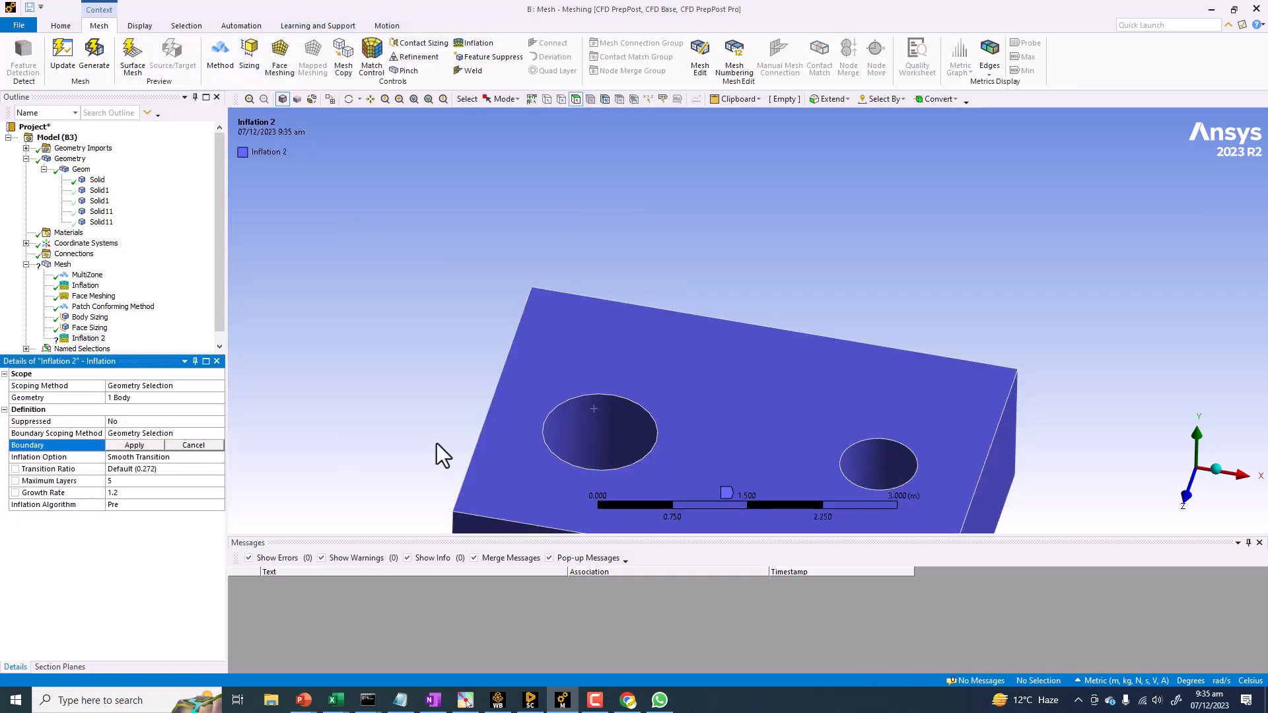
left_click(583, 430)
left_click(864, 458, "ctrl")
left_click(136, 448)
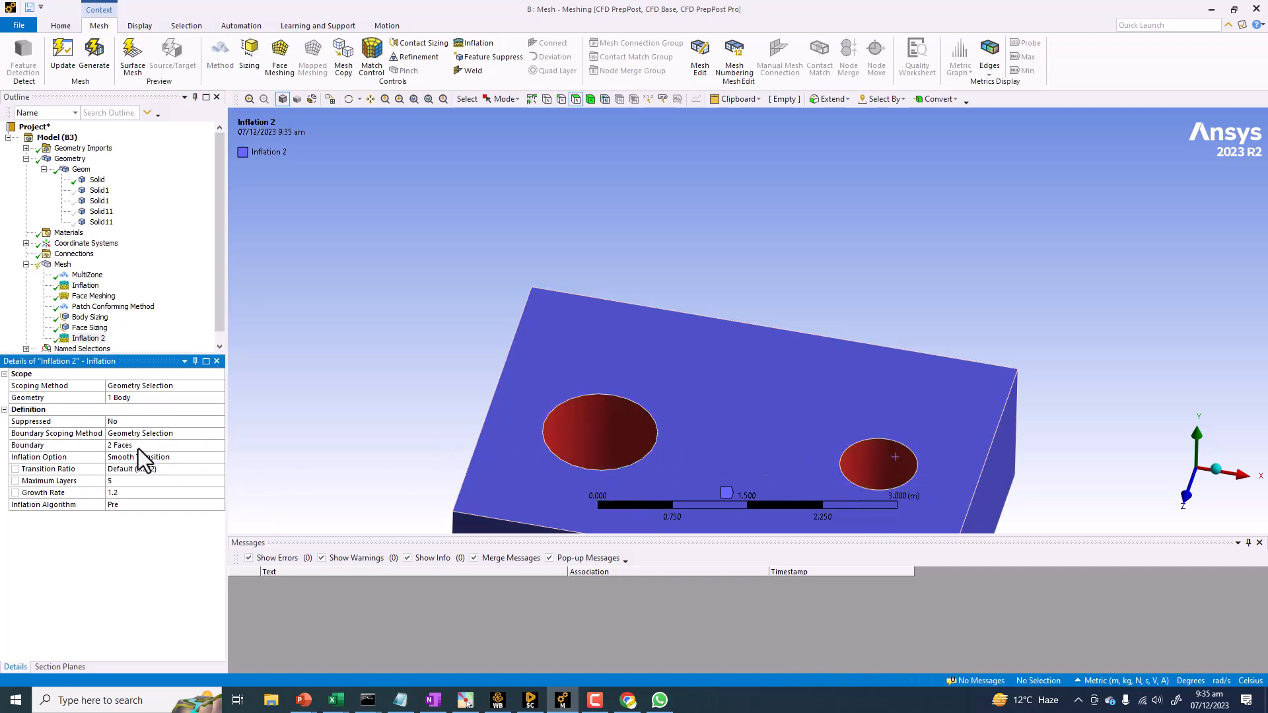
Step: Regenerate the mesh with the block's new inflation control and display it
left_click(88, 52)
left_click(63, 264)
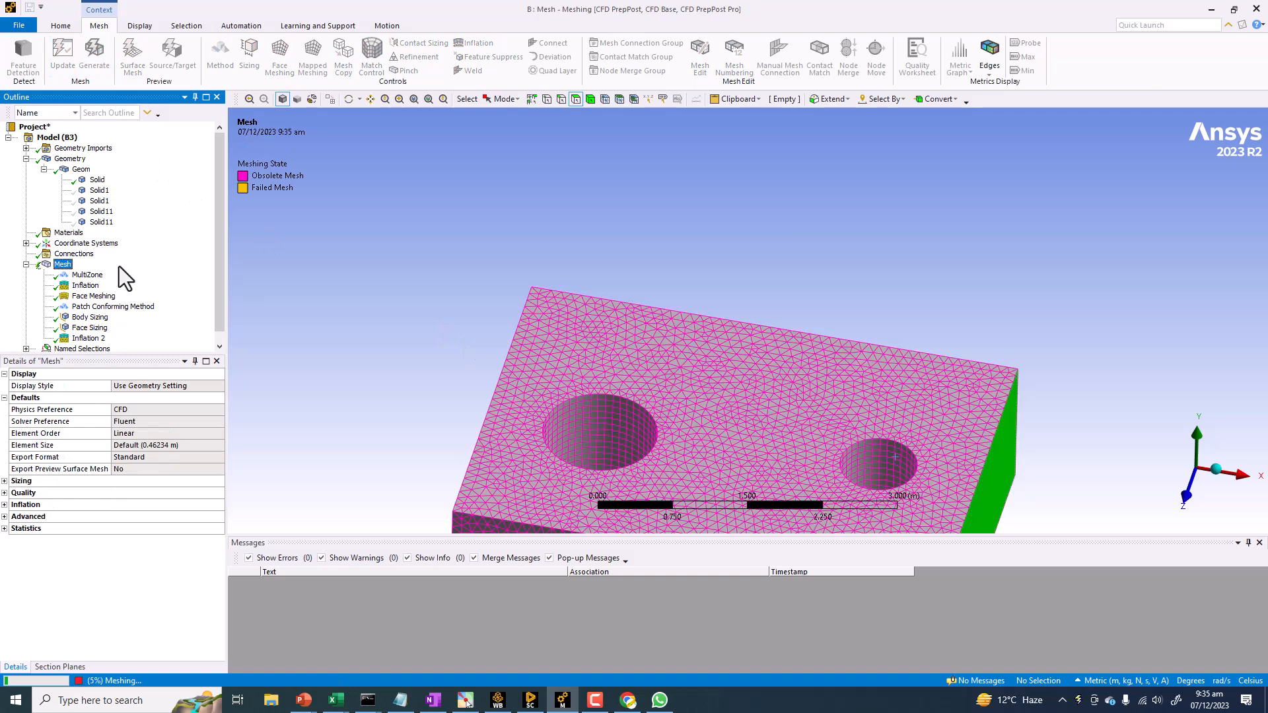
left_click(413, 297)
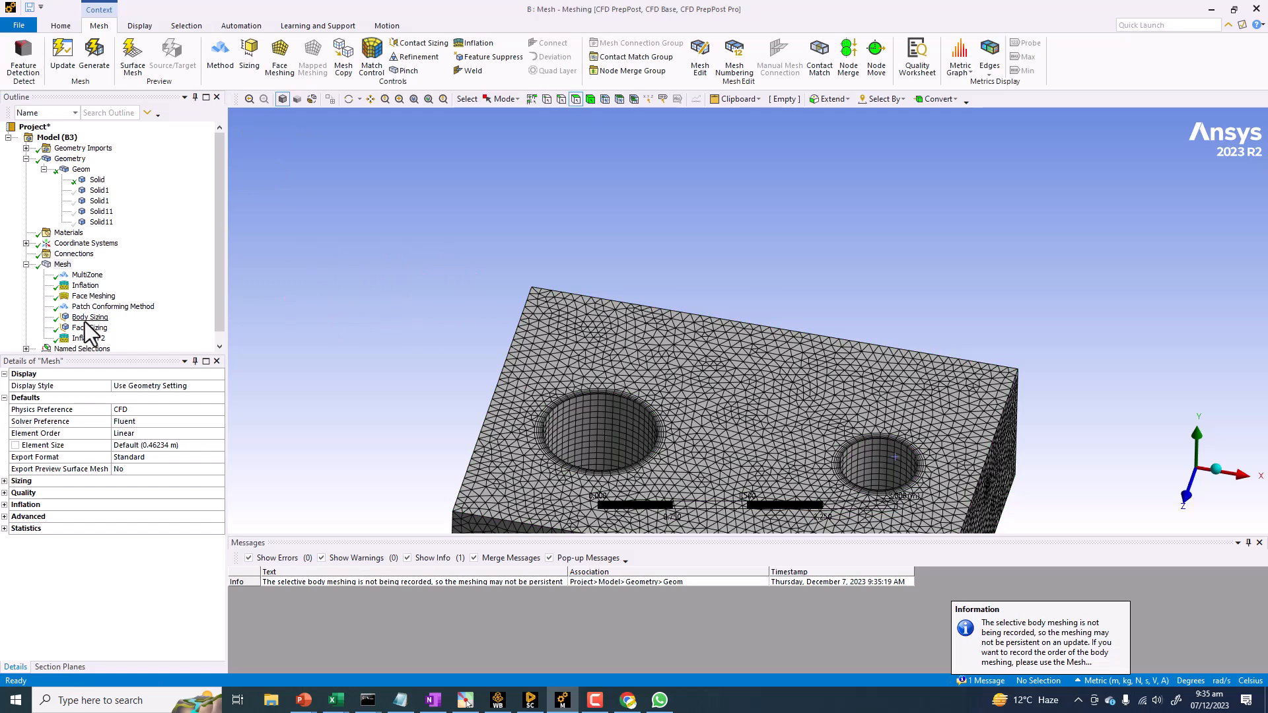
Step: Change the four-body inflation control's Inflation Option to Smooth Transition and regenerate the mesh
left_click(90, 297)
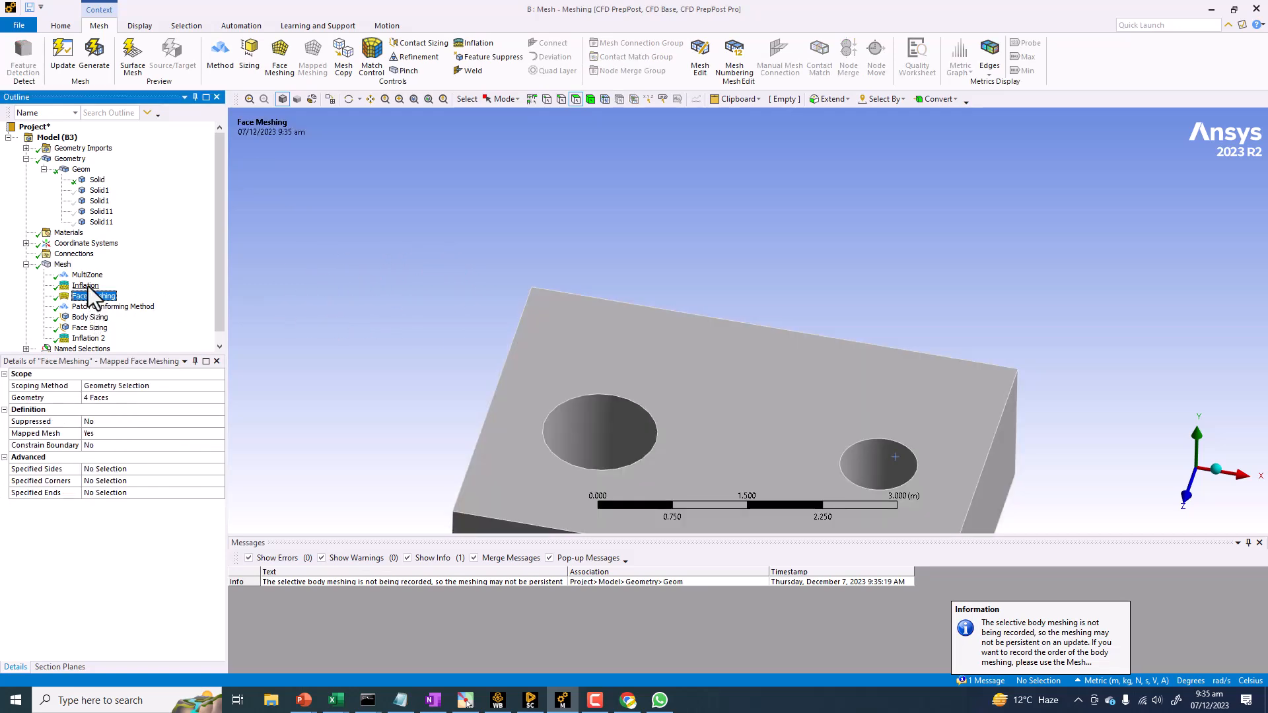
left_click(88, 286)
left_click(176, 457)
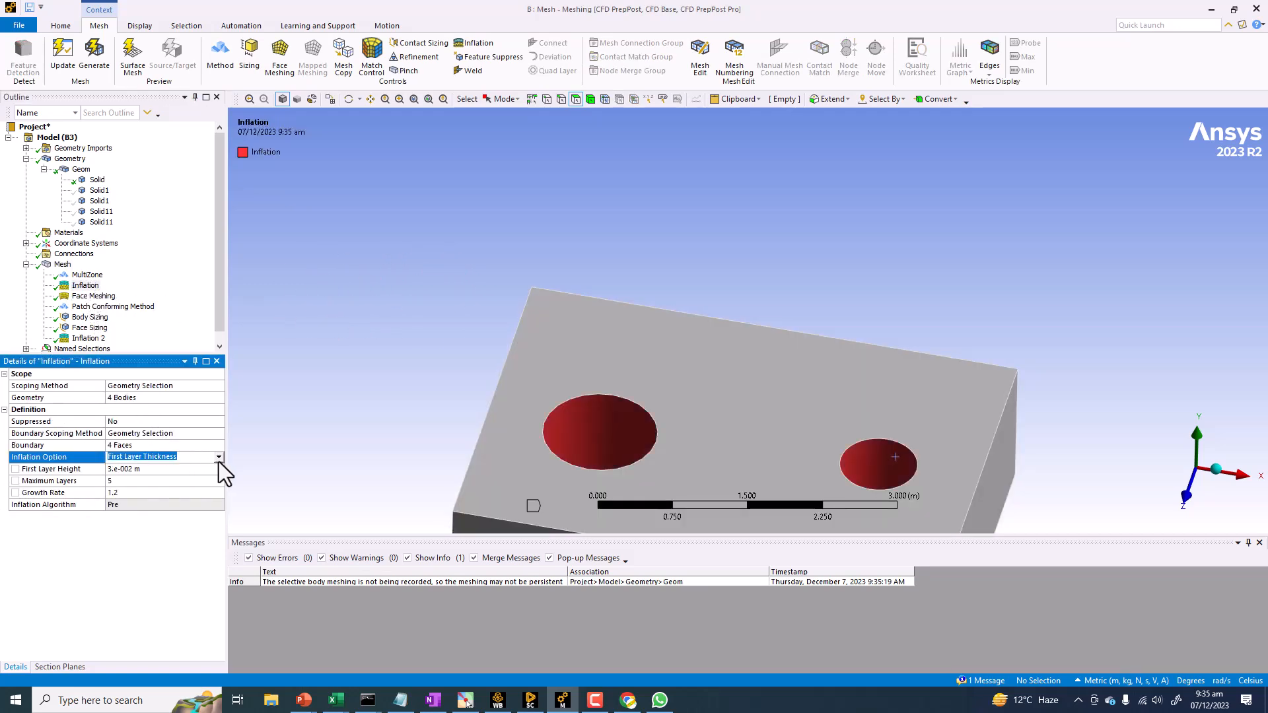
left_click(218, 458)
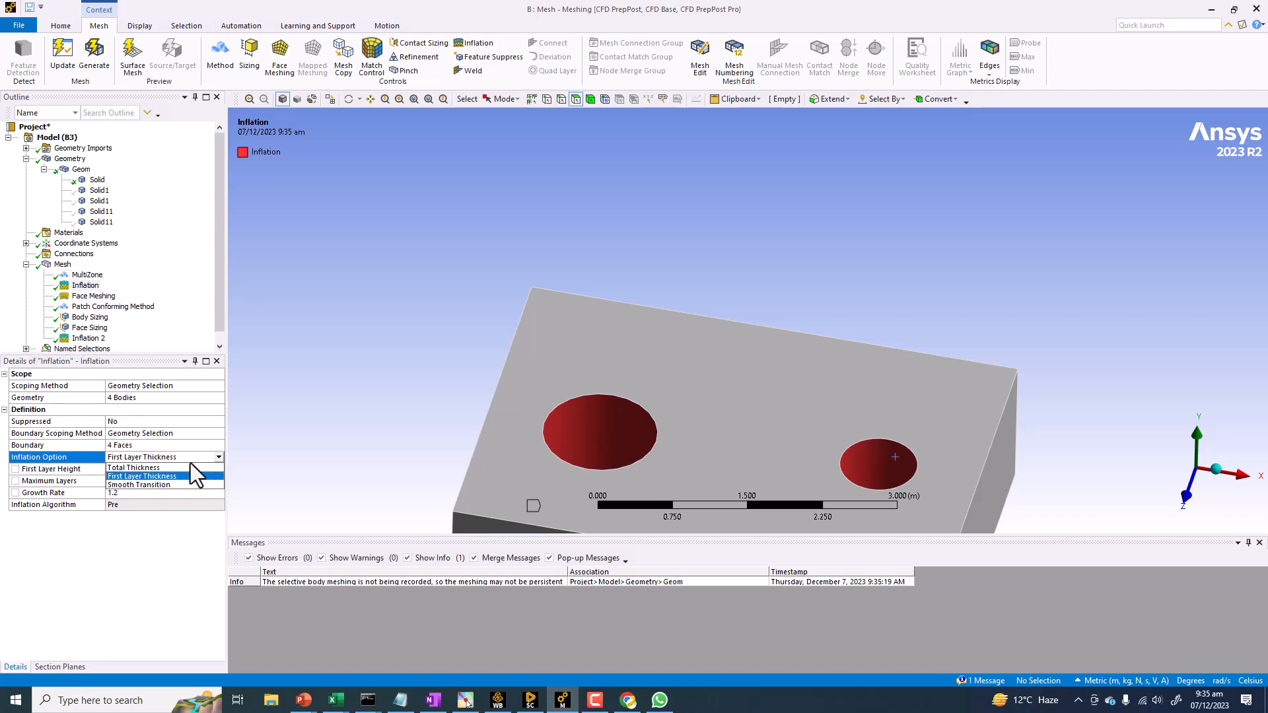
left_click(149, 485)
left_click(93, 54)
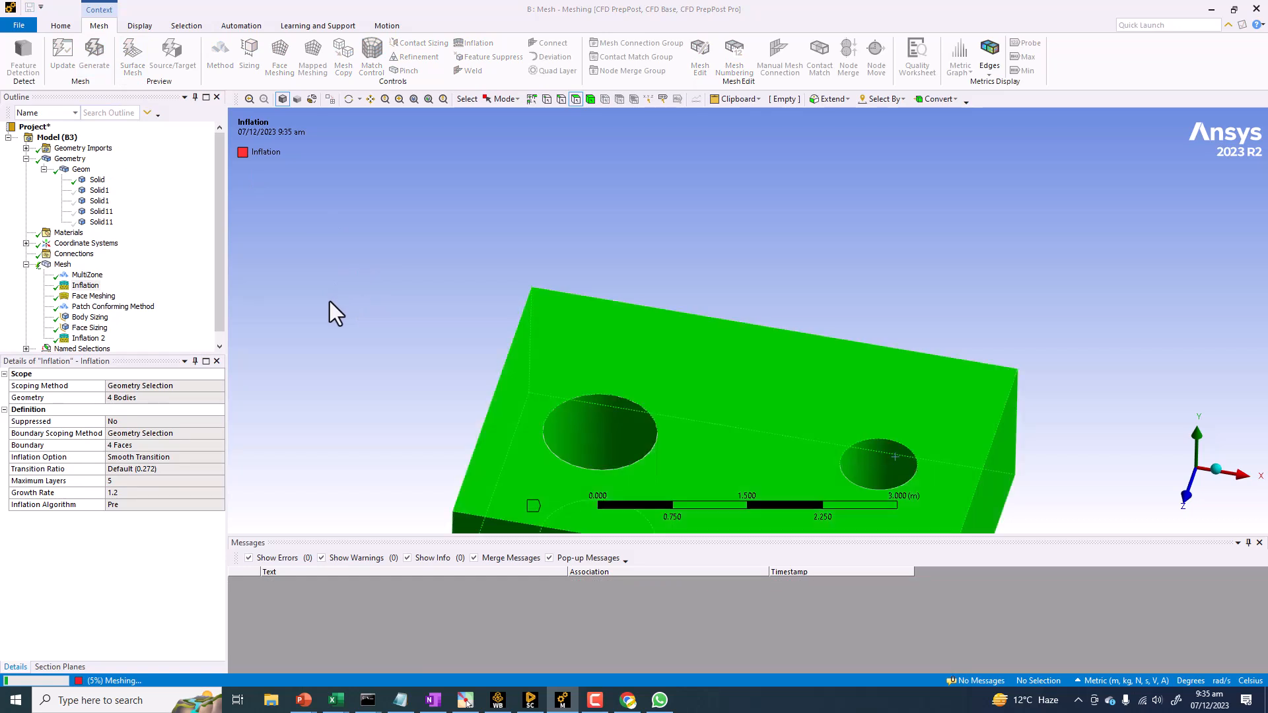
left_click(63, 264)
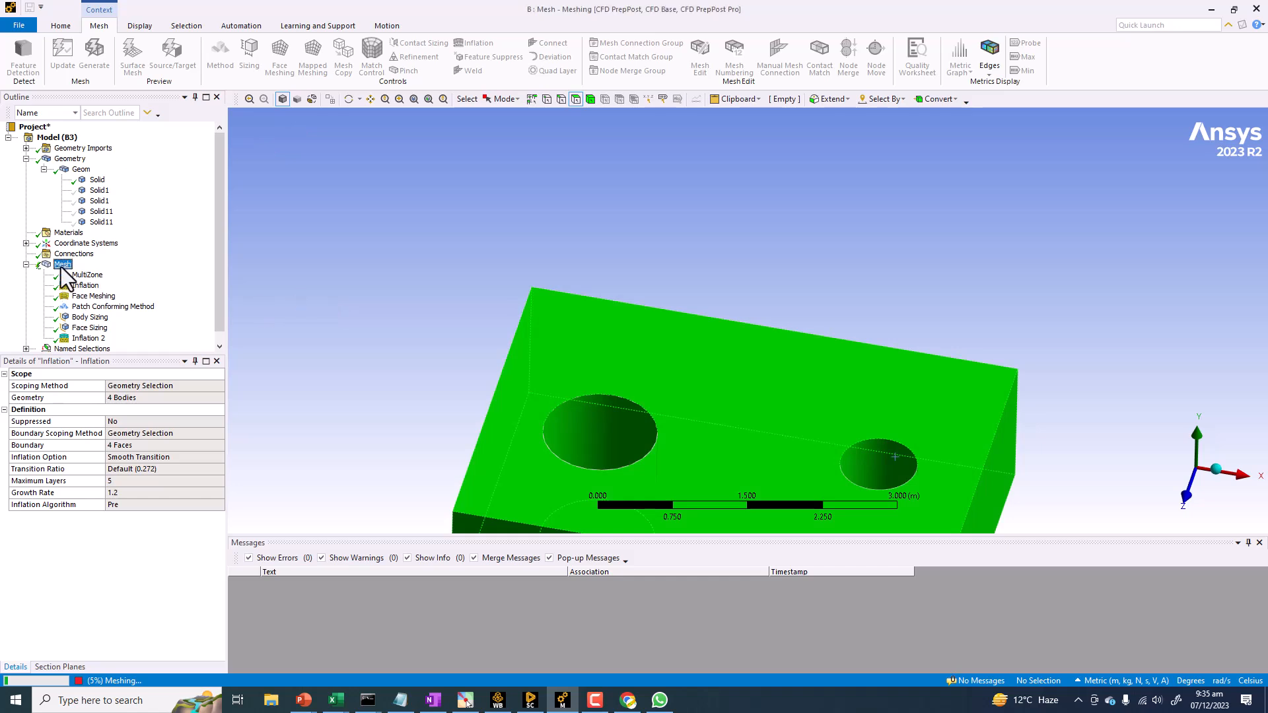
Step: Show all bodies again and inspect the mesh on the block and cylinders
right_click(299, 260)
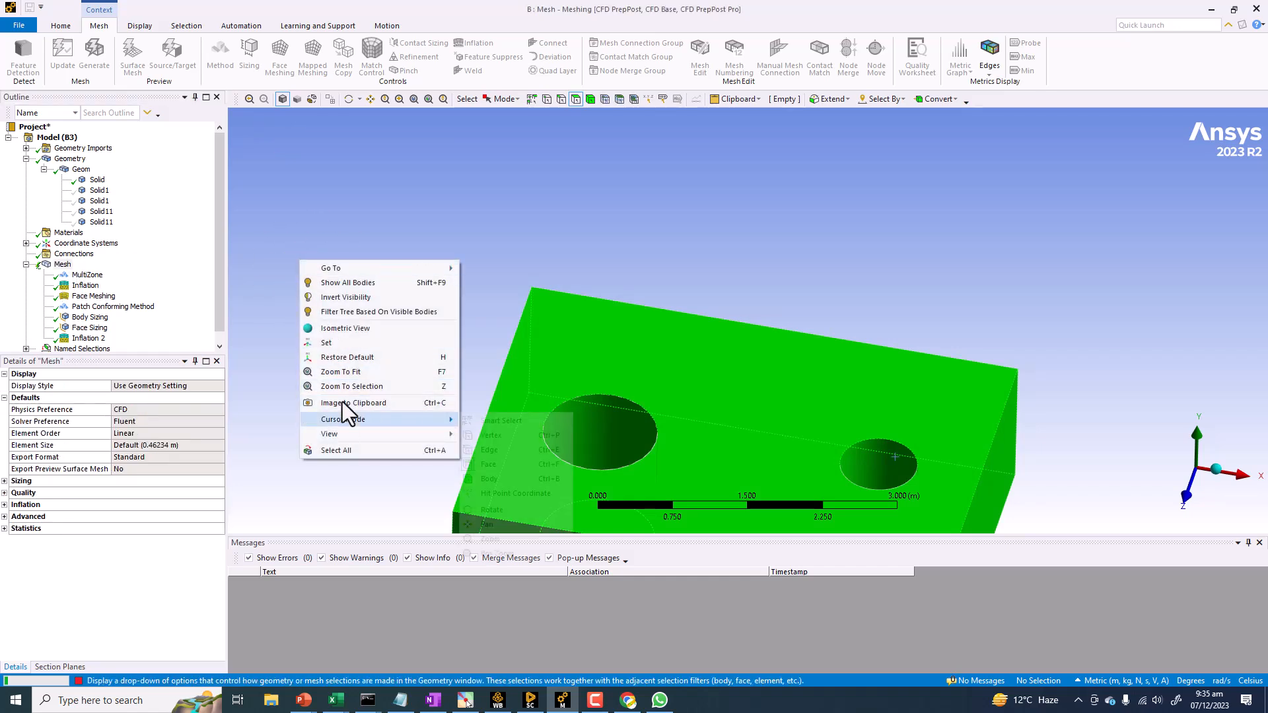
left_click(334, 285)
middle_click_drag(352, 288, 358, 331)
scroll(359, 333, "down", 3)
middle_click_drag(498, 362, 481, 312)
middle_click_drag(480, 312, 645, 282, "ctrl")
scroll(470, 320, "up", 3)
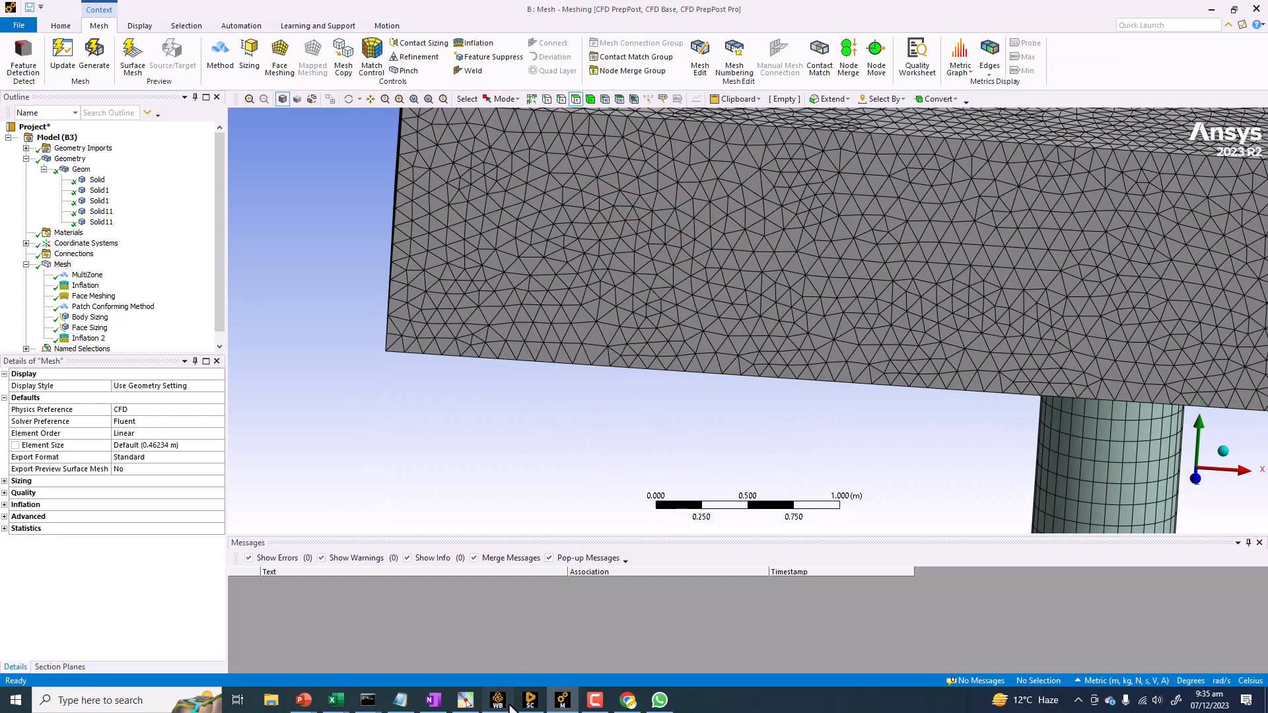
Step: Switch to Workbench and add a Fluent component system linked to the Mesh cell of system B
left_click(498, 700)
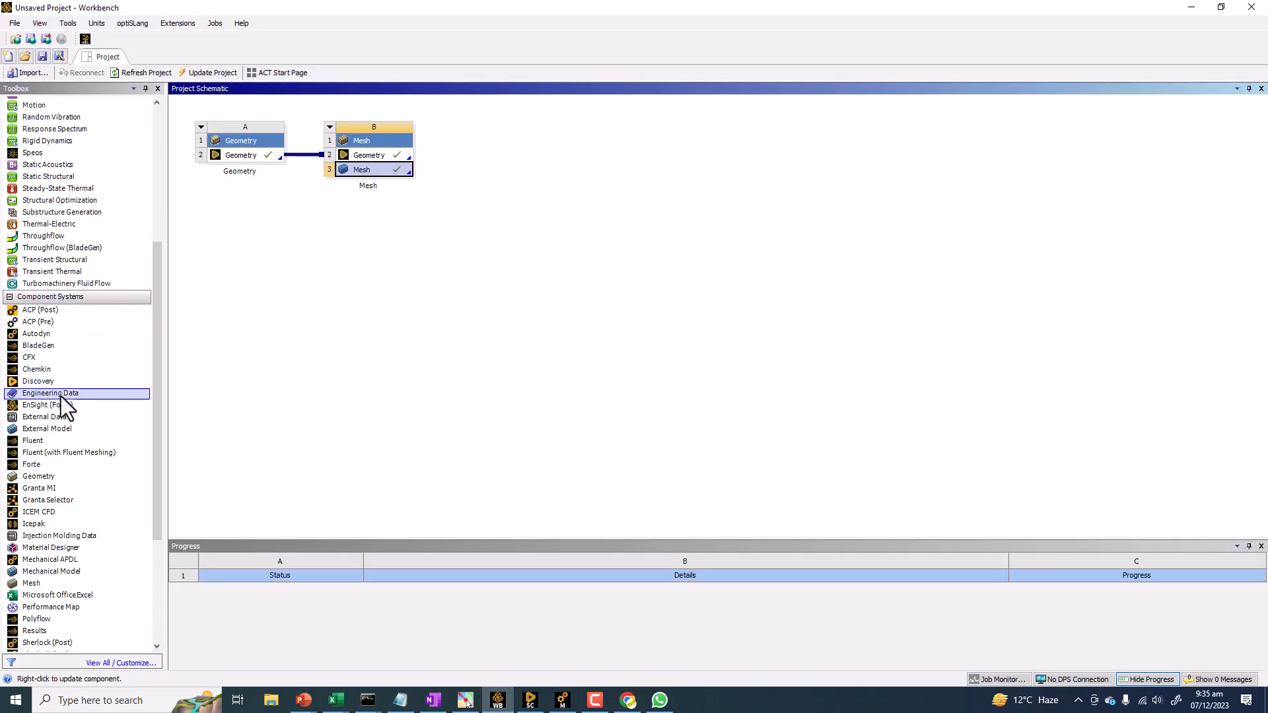
scroll(54, 491, "down", 2)
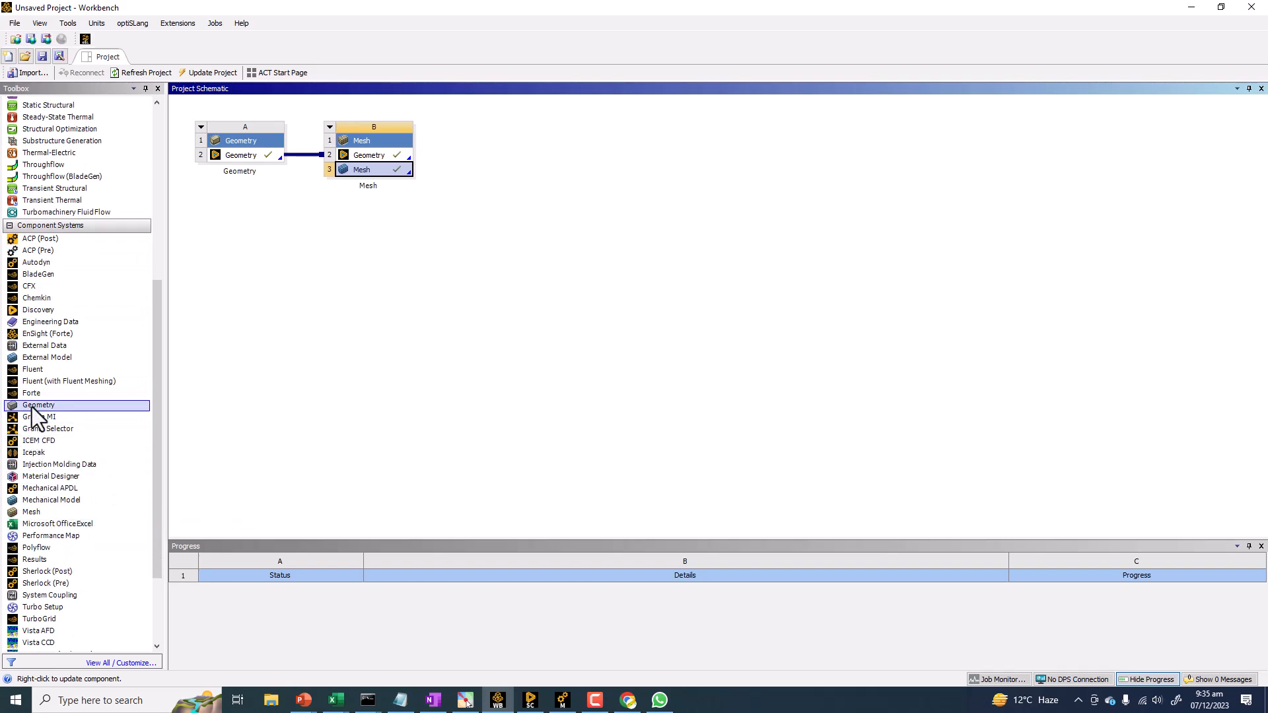
left_click_drag(27, 371, 399, 172)
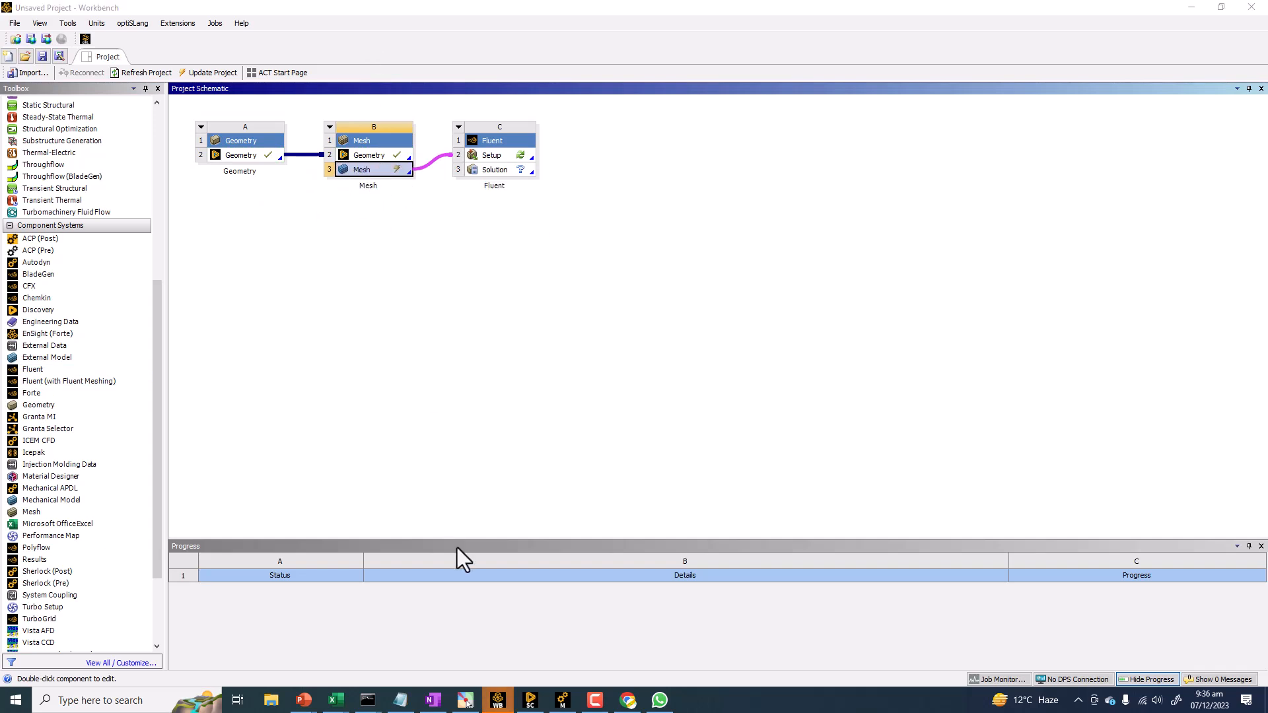
Step: Update the Mesh cell of system B and close the Meshing application
left_click(366, 173)
right_click(370, 172)
left_click(401, 249)
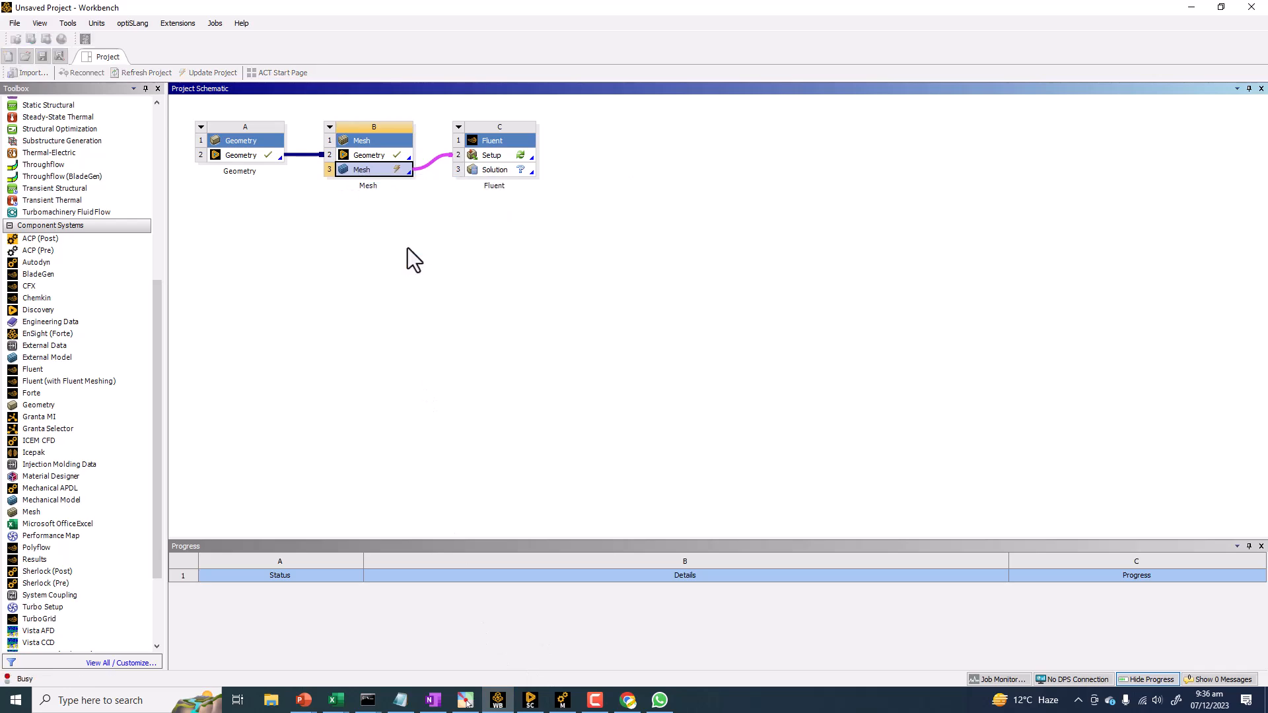
left_click(564, 701)
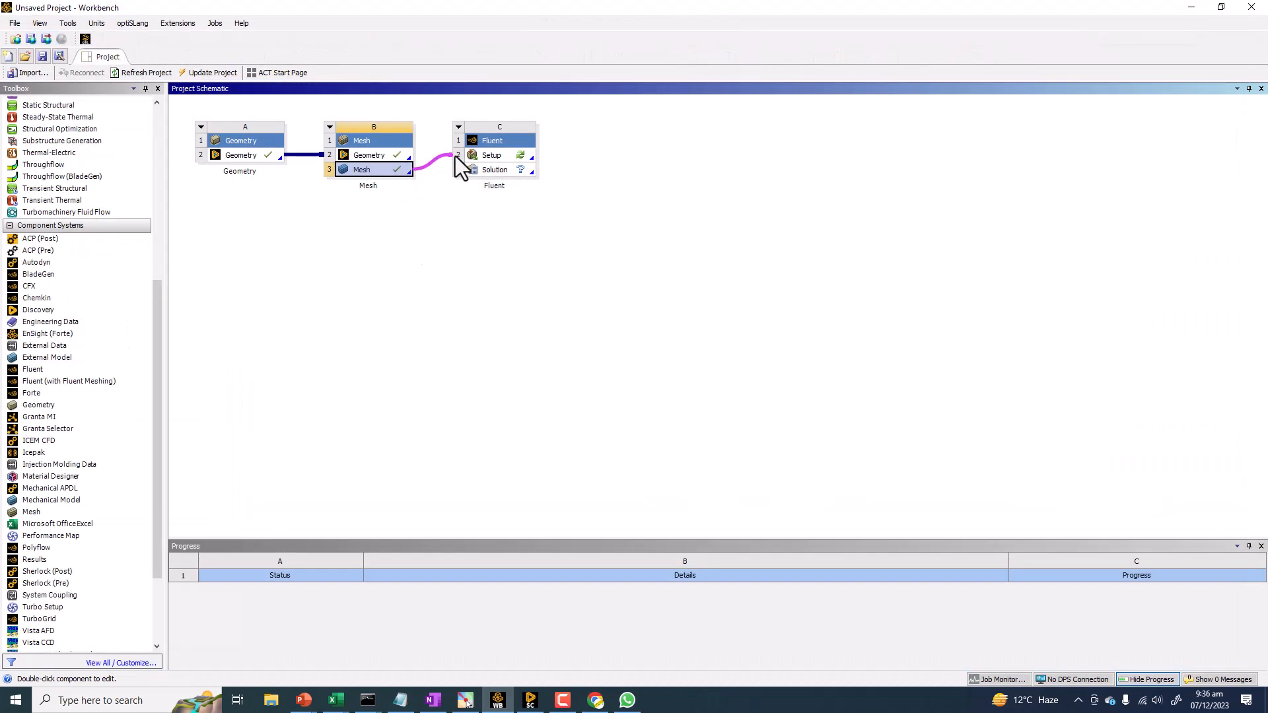
Step: Open the Fluent system's Setup and start Fluent with 4 solver processes
double_click(503, 156)
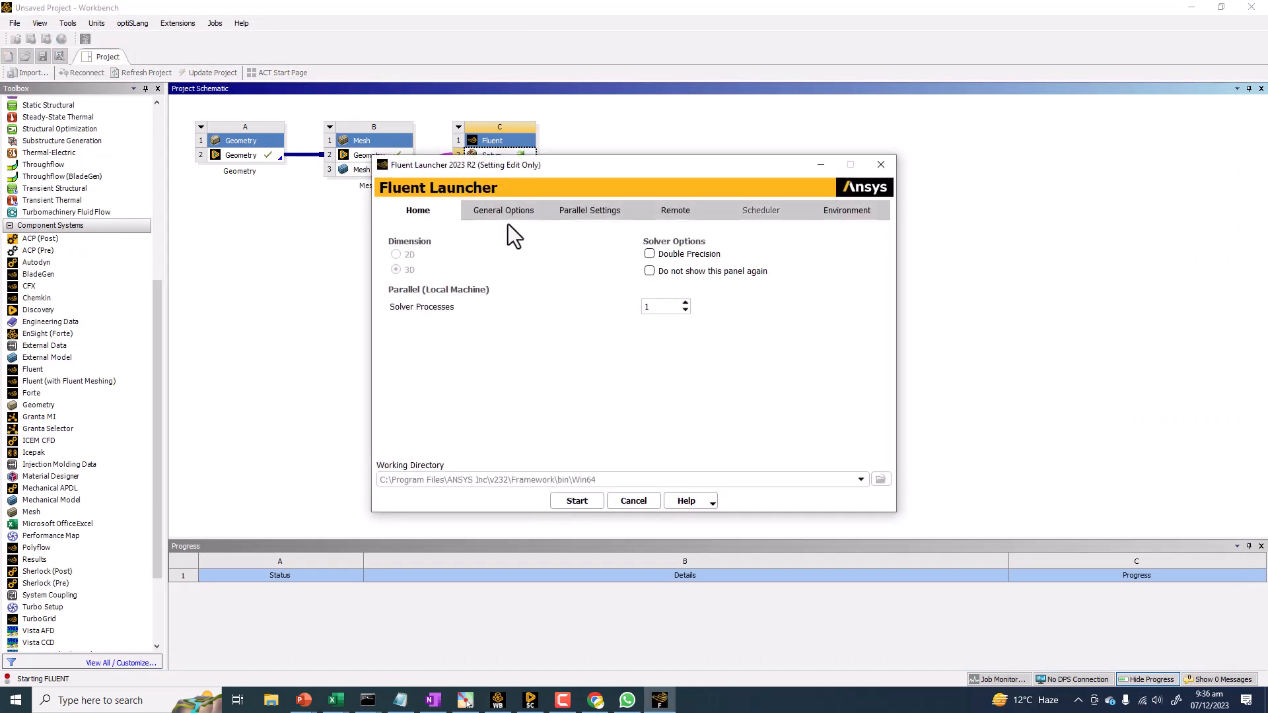
left_click(685, 302)
left_click(685, 302)
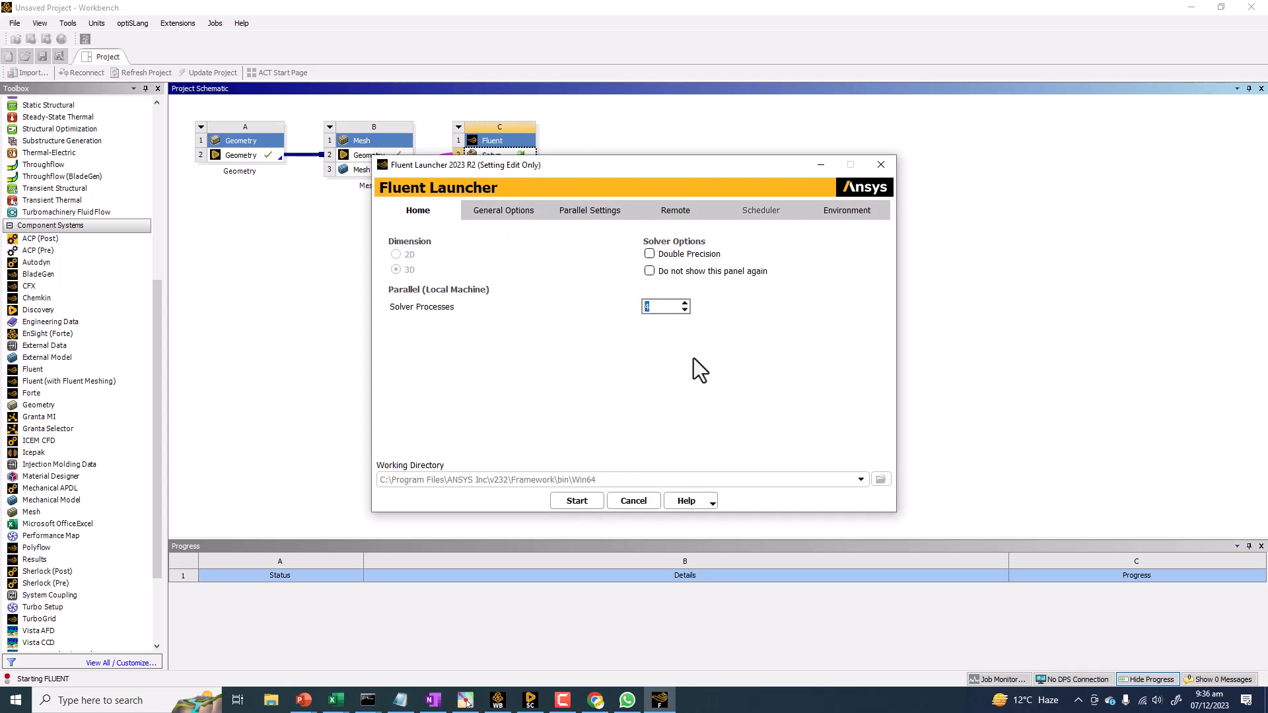
left_click(566, 501)
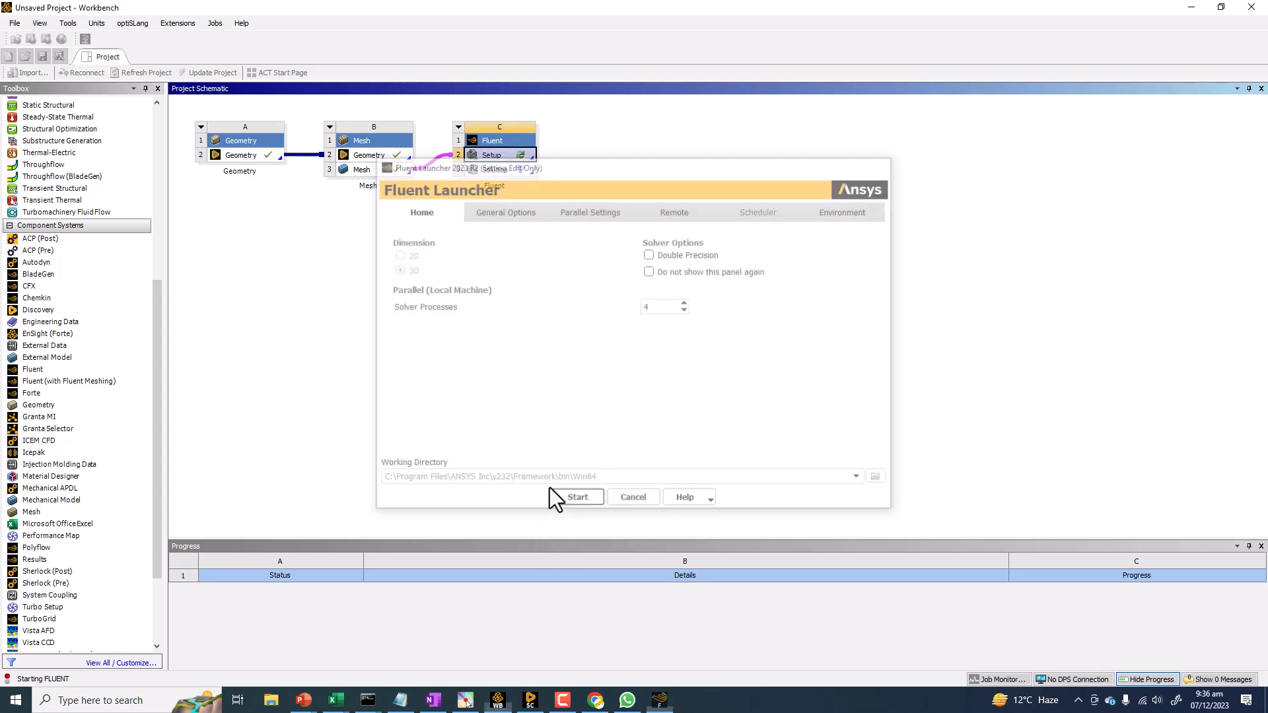
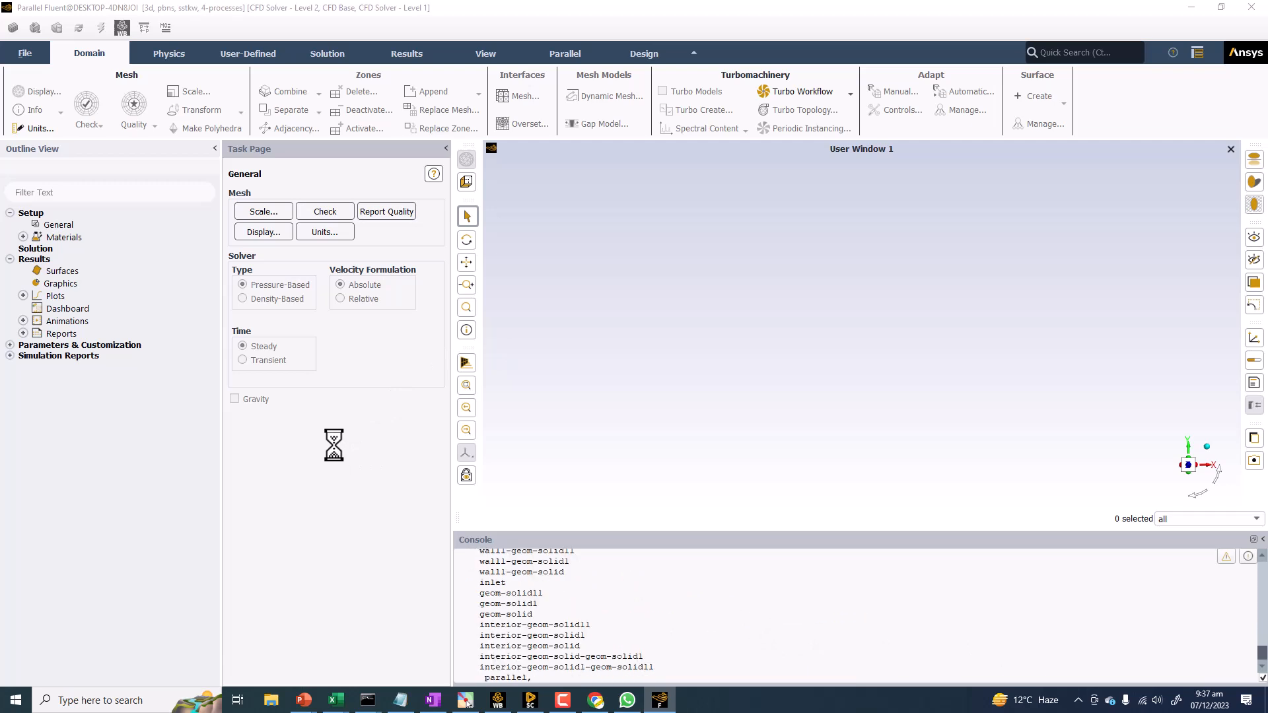
Step: Display the Fluent mesh with edges and faces, and inspect it around the inlet cylinder and the block's circular interface
left_click(263, 232)
left_click(348, 578)
left_click(259, 391)
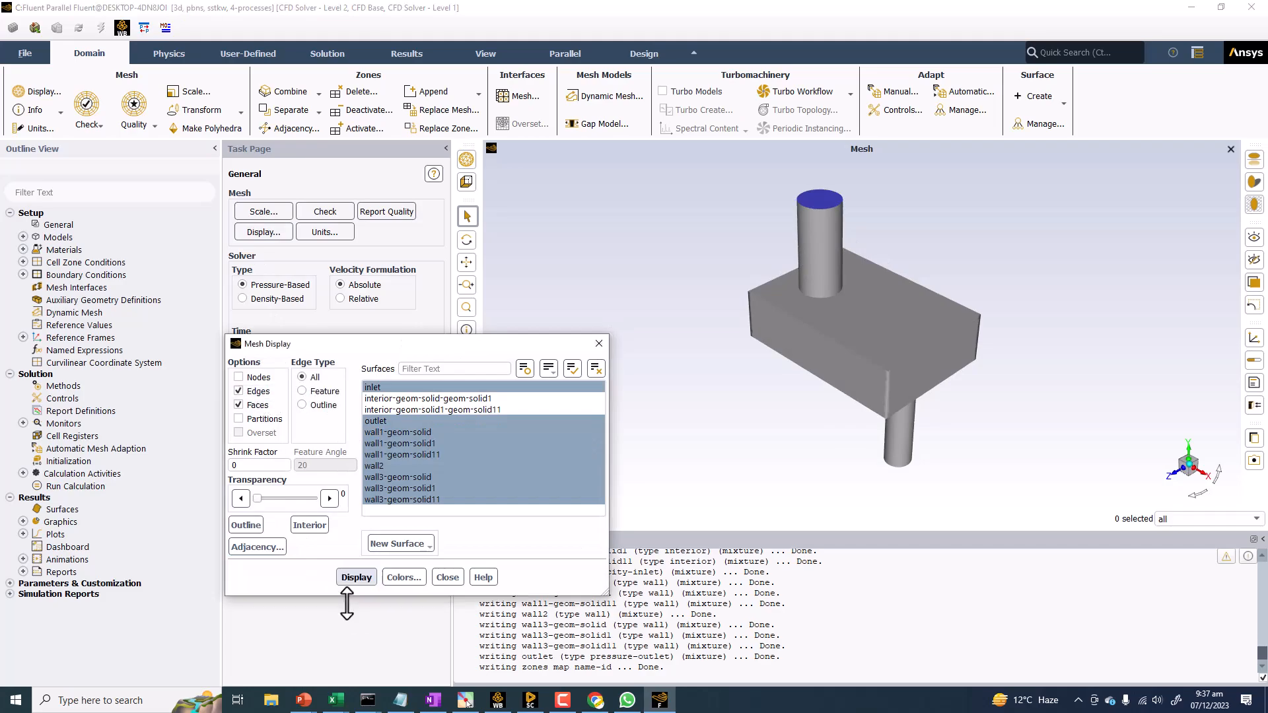
left_click(357, 577)
scroll(811, 270, "up", 5)
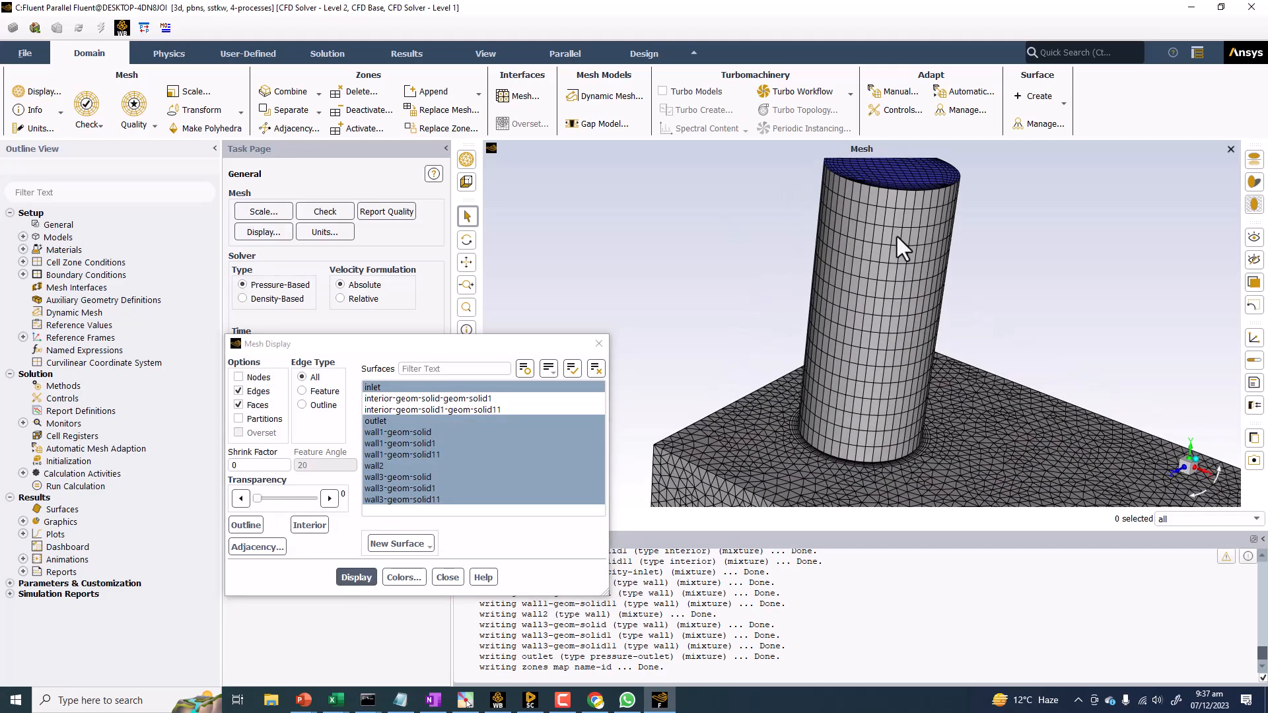
scroll(881, 272, "down", 6)
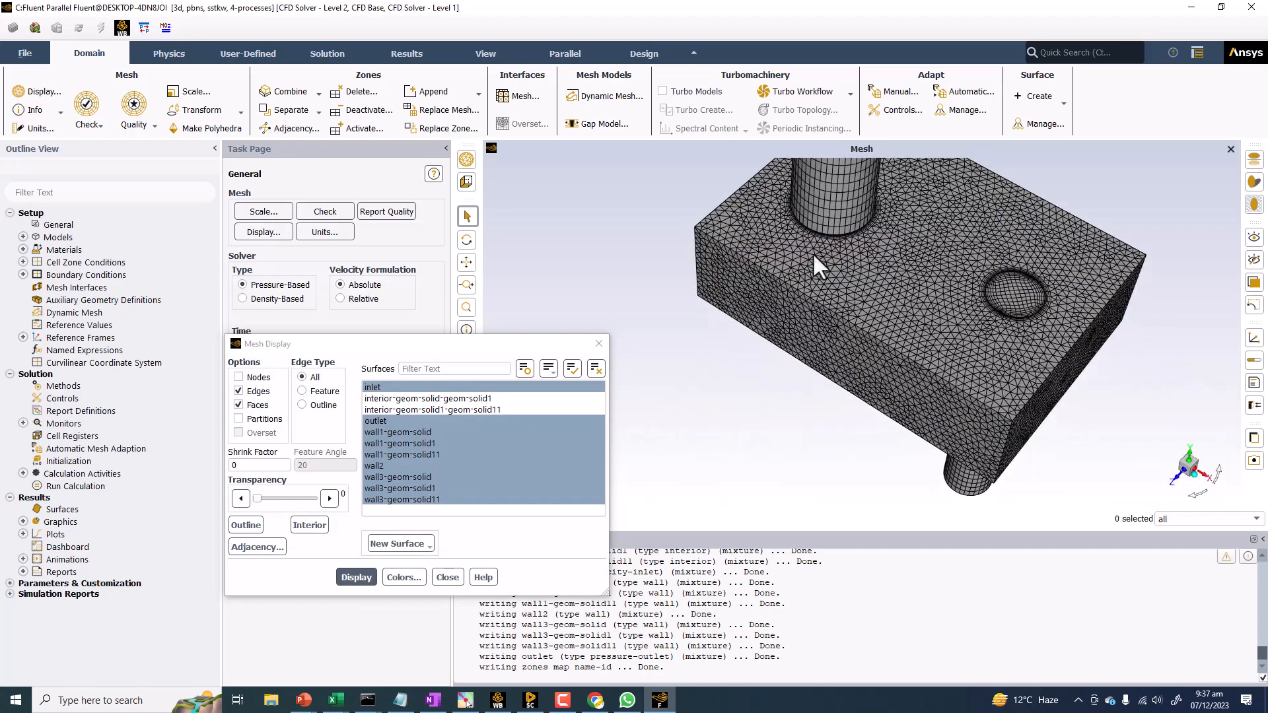
scroll(915, 302, "up", 10)
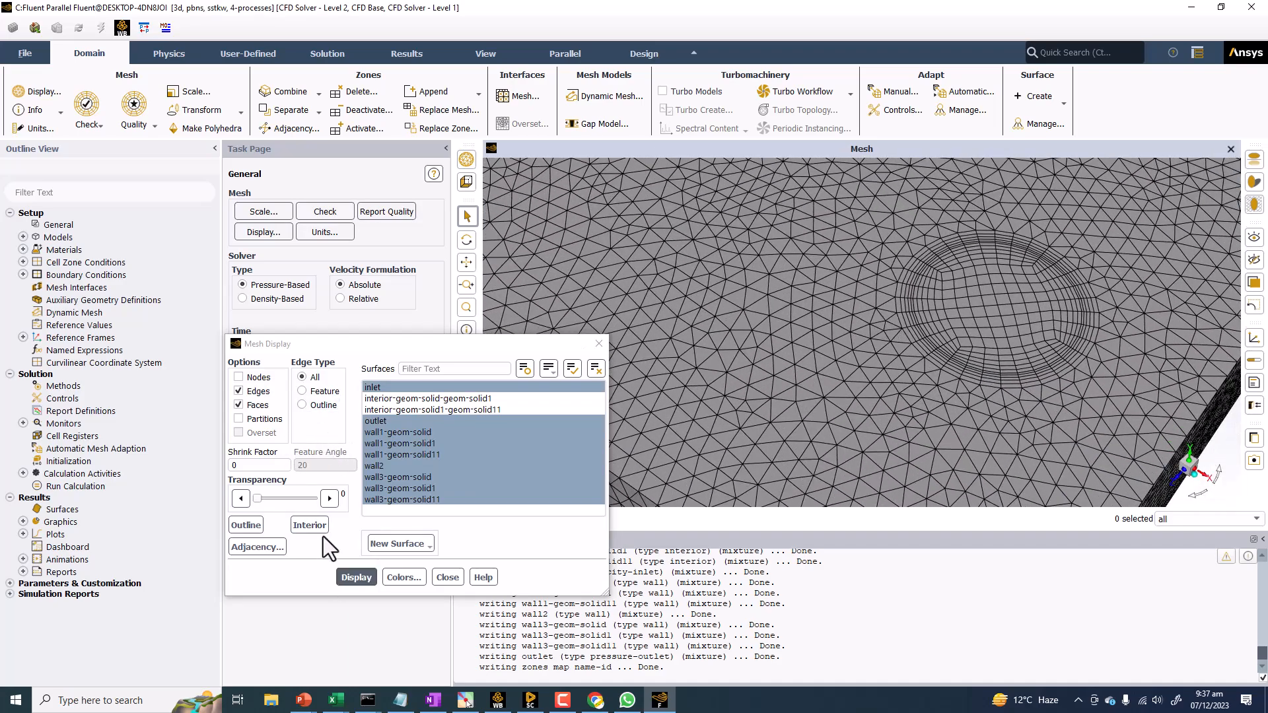
left_click(447, 577)
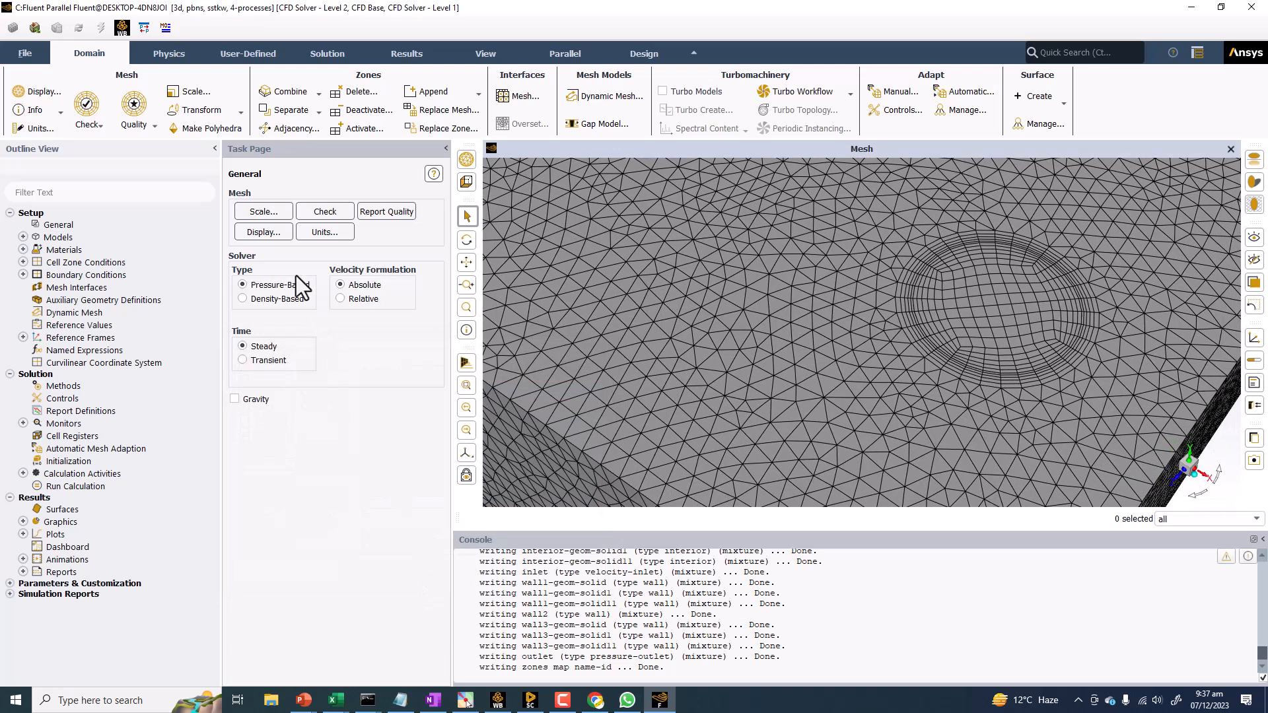
Step: Set the mesh colors to By Surface and redisplay the mesh
left_click(262, 233)
left_click(402, 576)
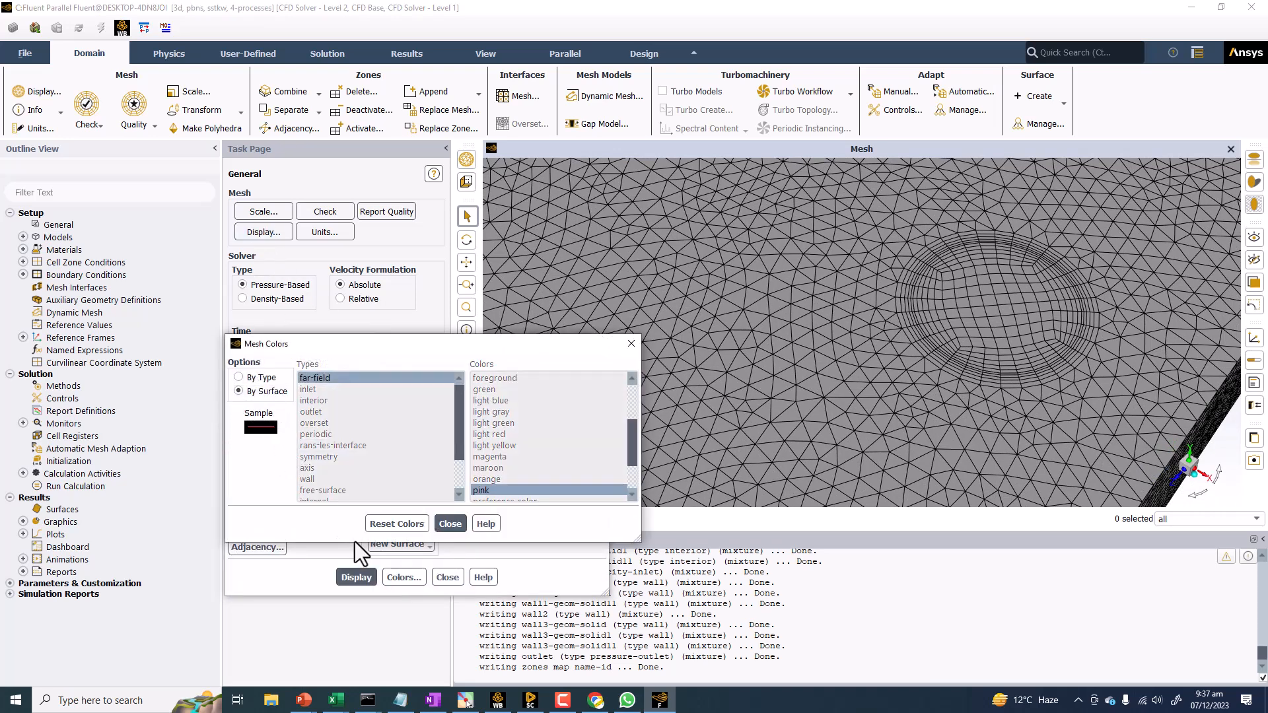
left_click(450, 523)
left_click(375, 576)
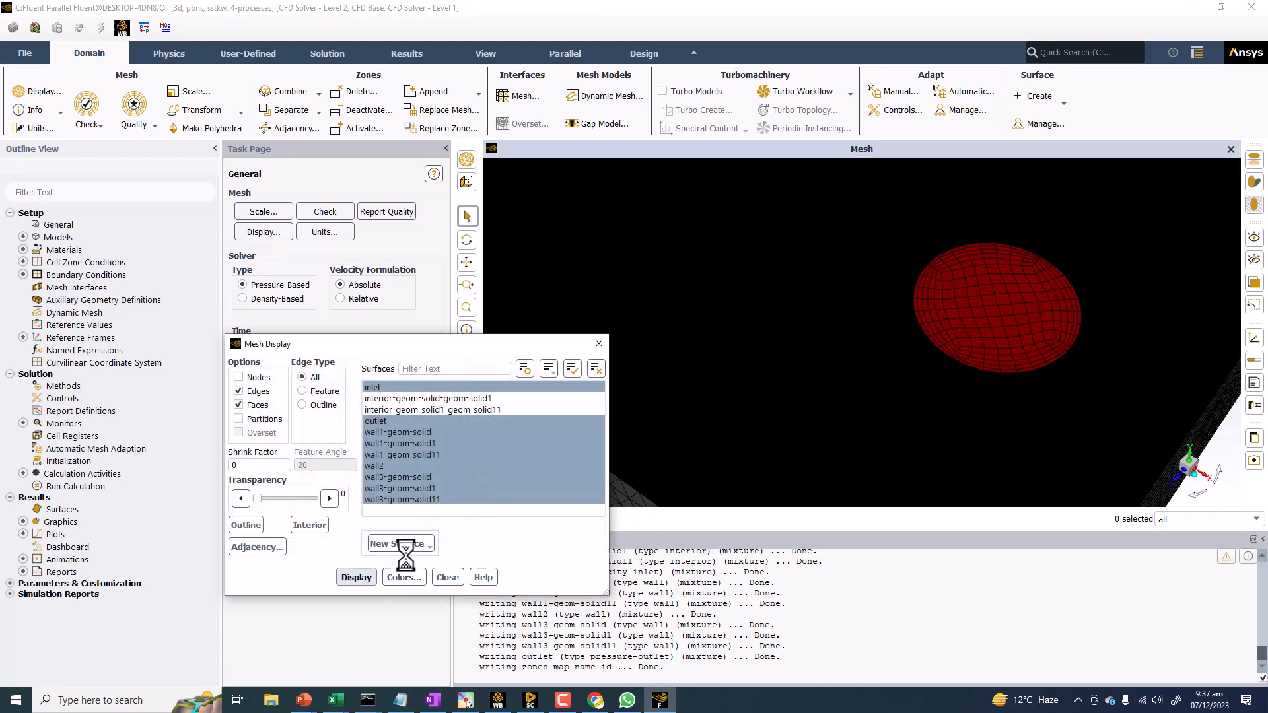
Step: Inspect the surface-colored mesh around the inlet and block, and redisplay it with edges only, without faces
scroll(842, 305, "down", 5)
left_click_drag(832, 310, 842, 343)
scroll(795, 371, "up", 6)
scroll(771, 354, "up", 2)
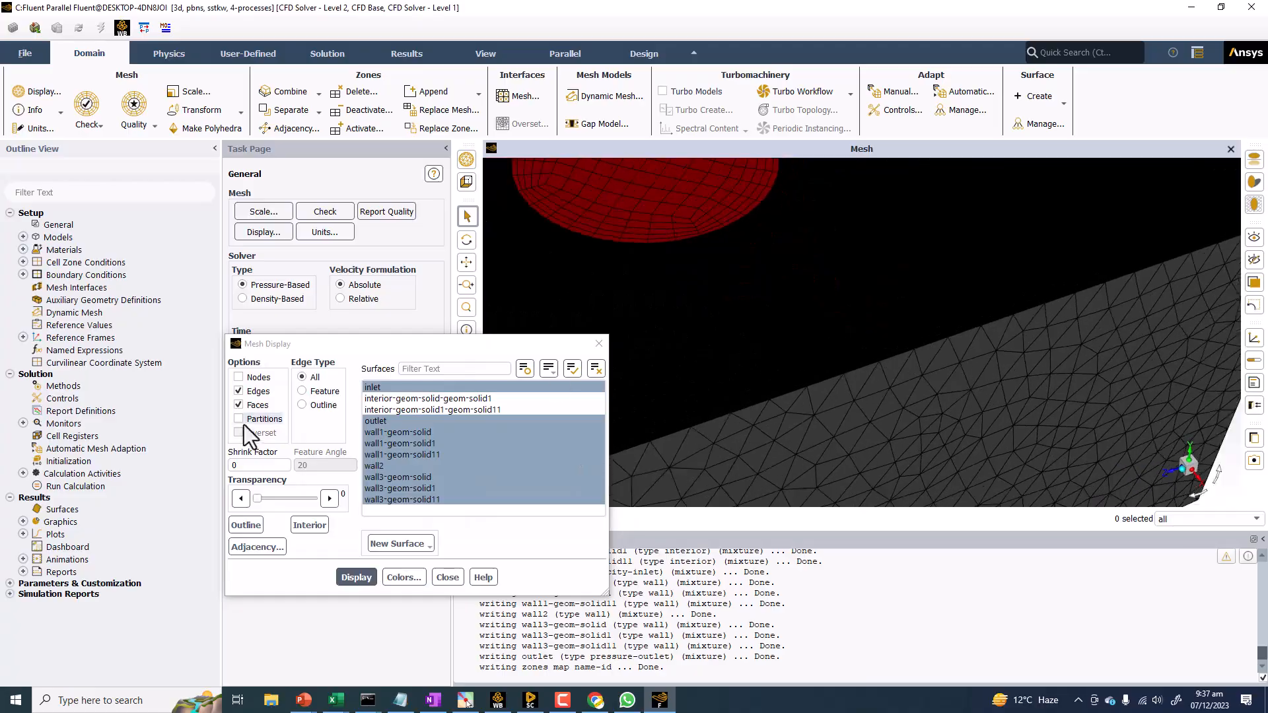
left_click(239, 405)
left_click(357, 577)
scroll(807, 356, "down", 4)
scroll(807, 355, "down", 3)
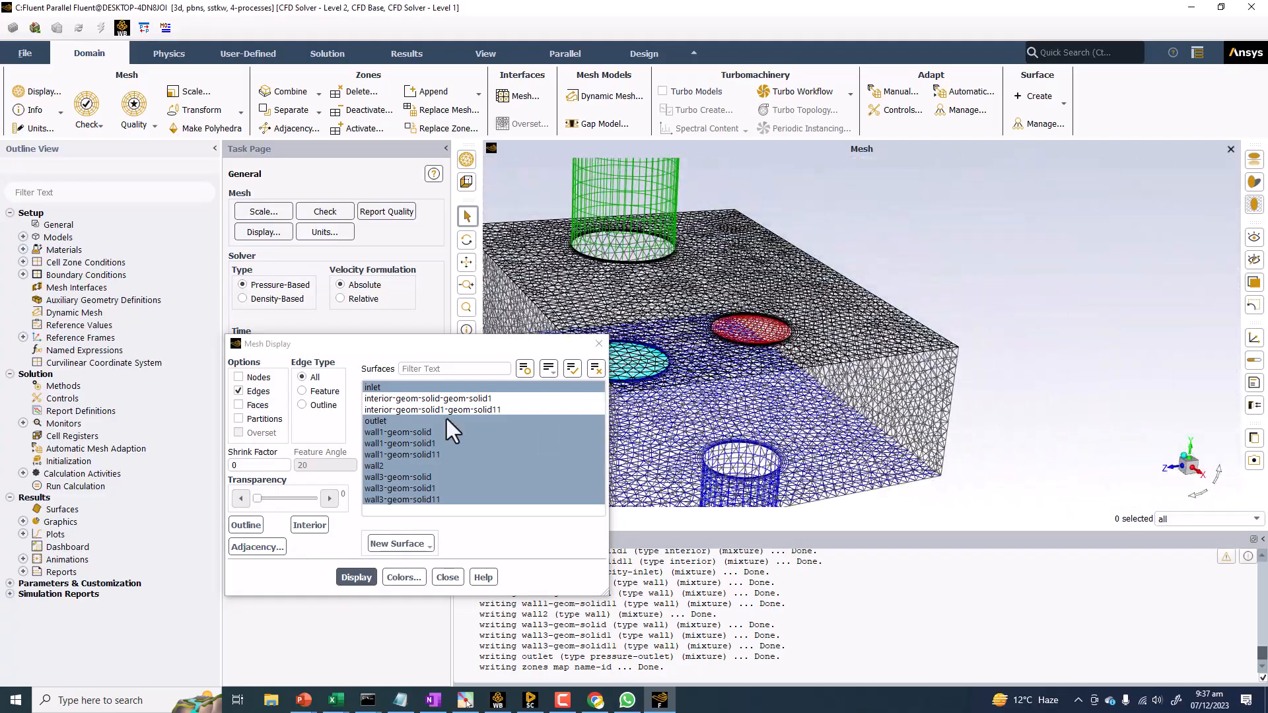
Step: Redisplay the mesh with faces and edges, inspect the block and cylinders from several sides, and close the mesh display settings
left_click(238, 405)
left_click(357, 578)
scroll(707, 382, "up", 3)
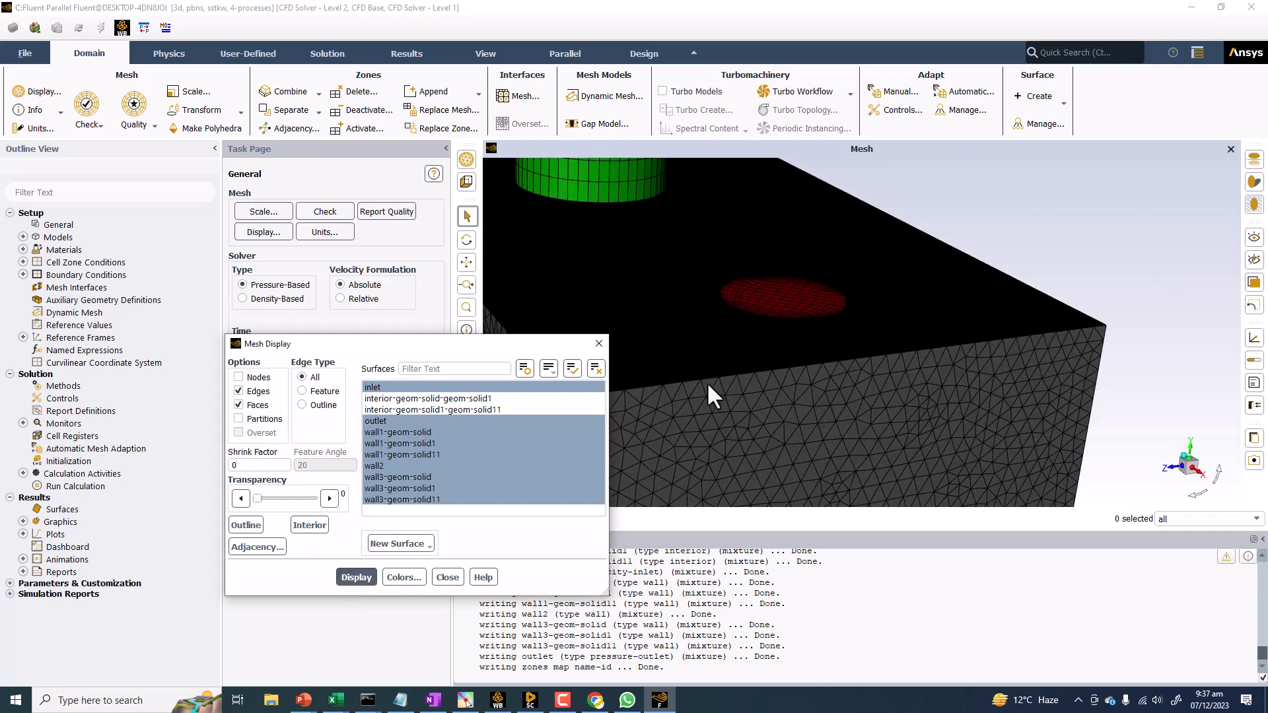
left_click_drag(893, 213, 773, 403)
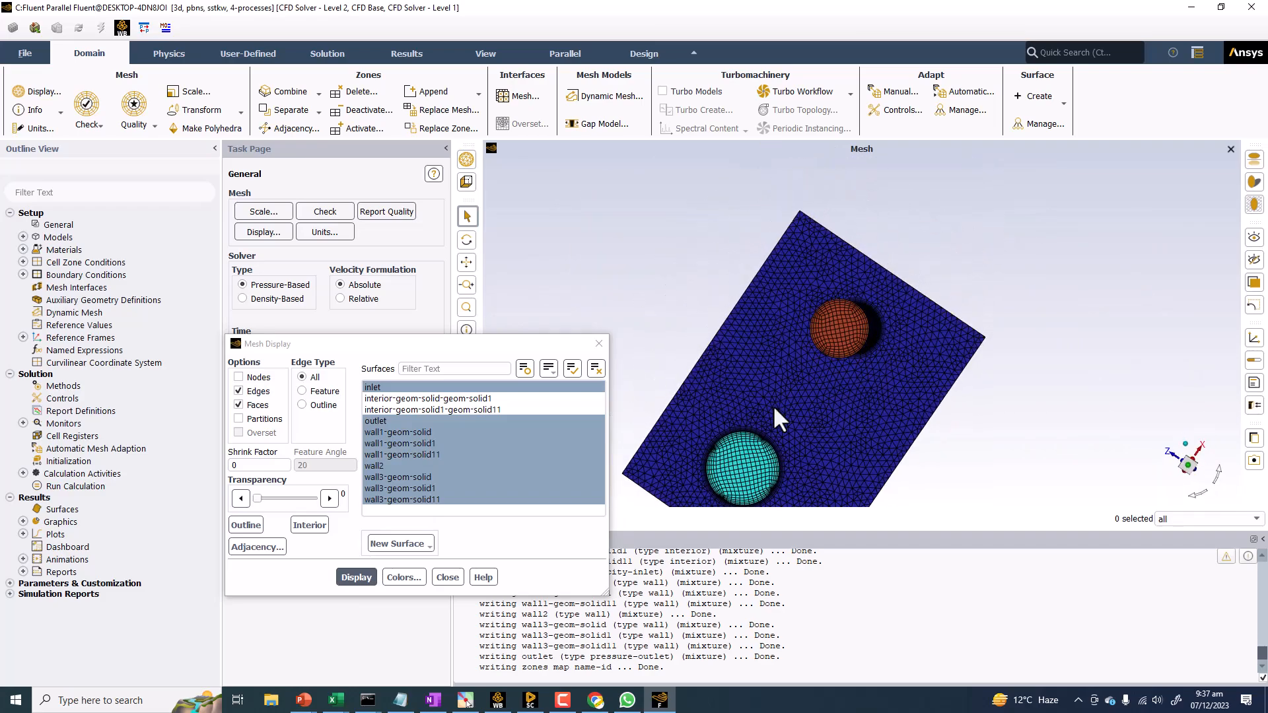
scroll(722, 356, "up", 2)
scroll(722, 355, "up", 2)
left_click_drag(750, 359, 671, 321)
scroll(763, 375, "down", 5)
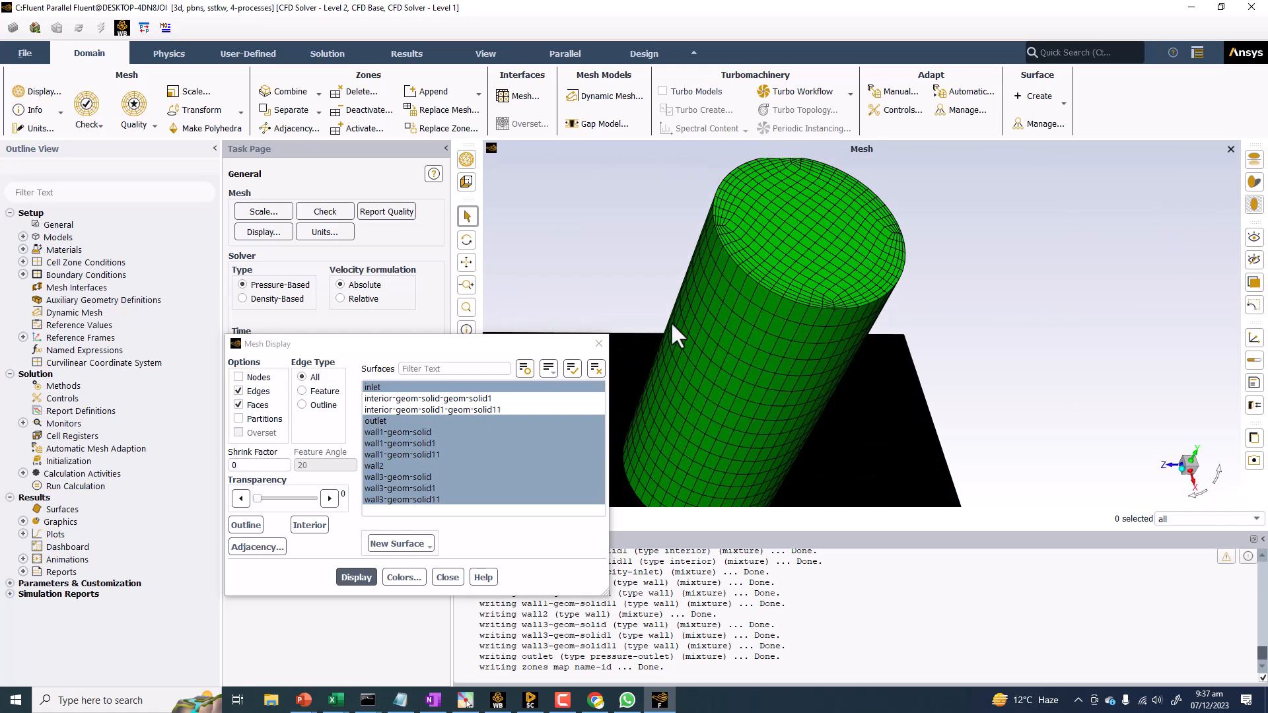
left_click(599, 344)
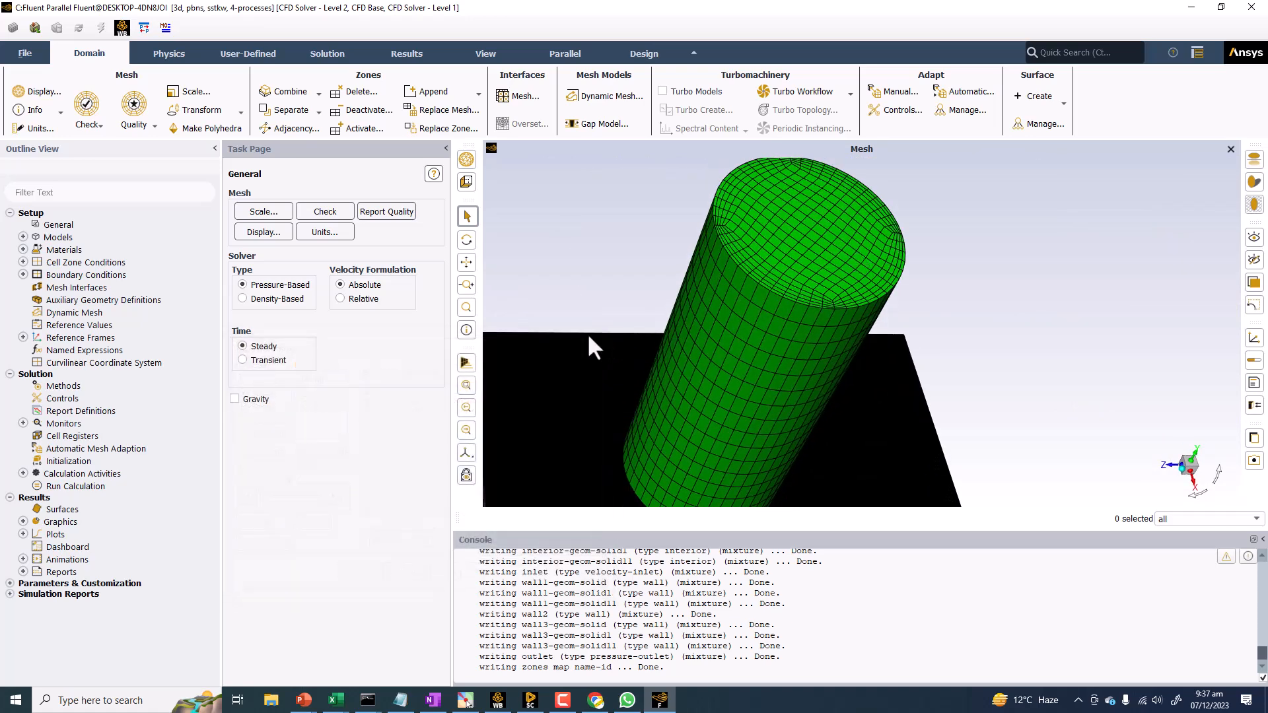
Step: Copy water-liquid (h2o<l>) from the Fluent database into the case's fluid materials
double_click(61, 254)
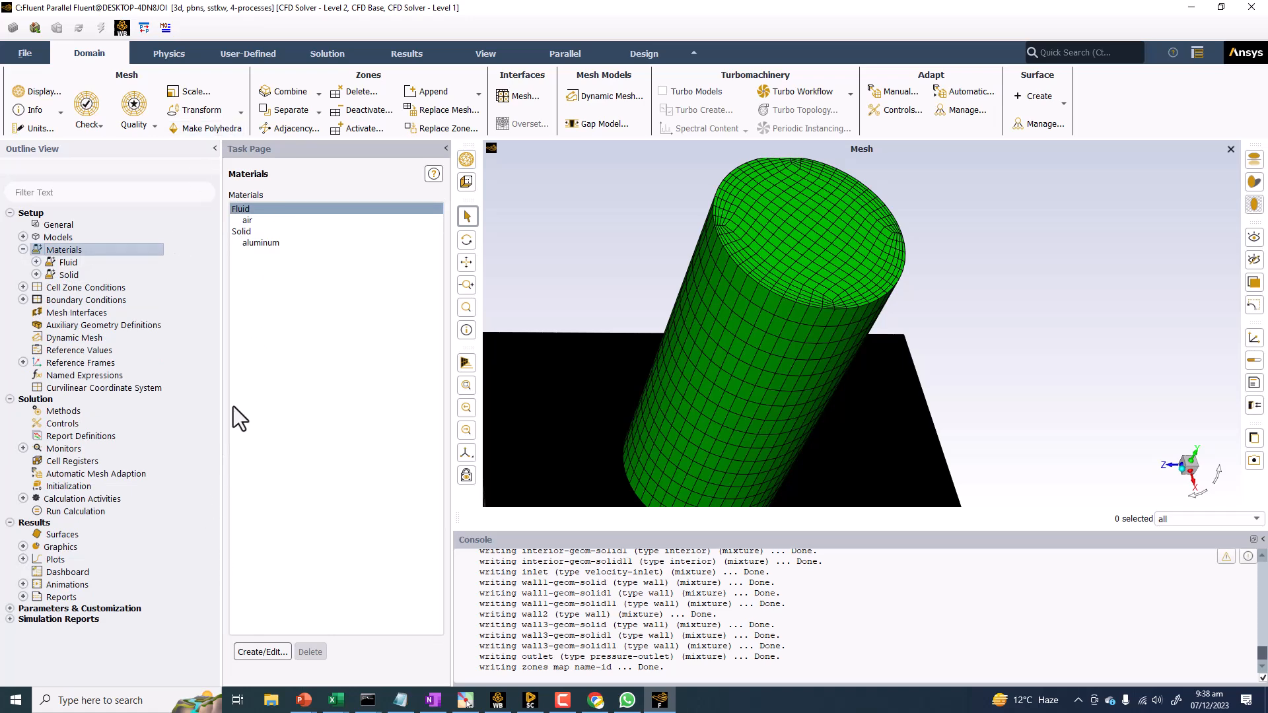
left_click(261, 652)
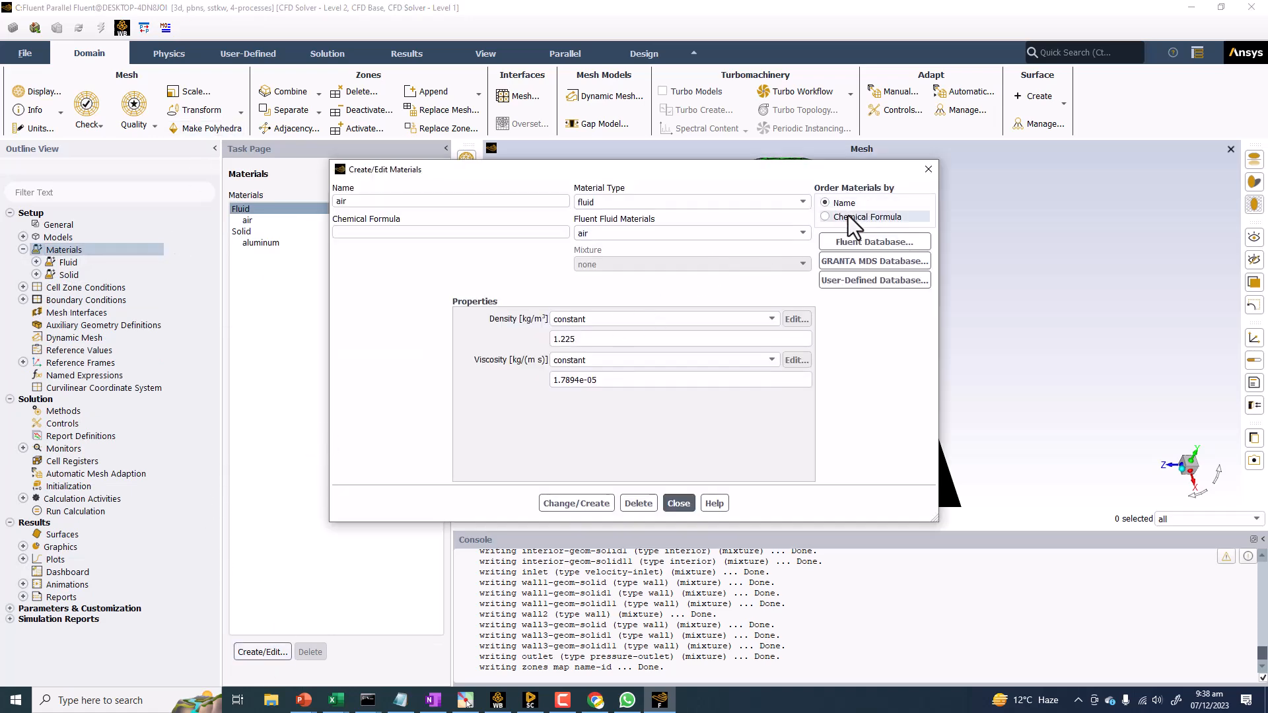
left_click(877, 240)
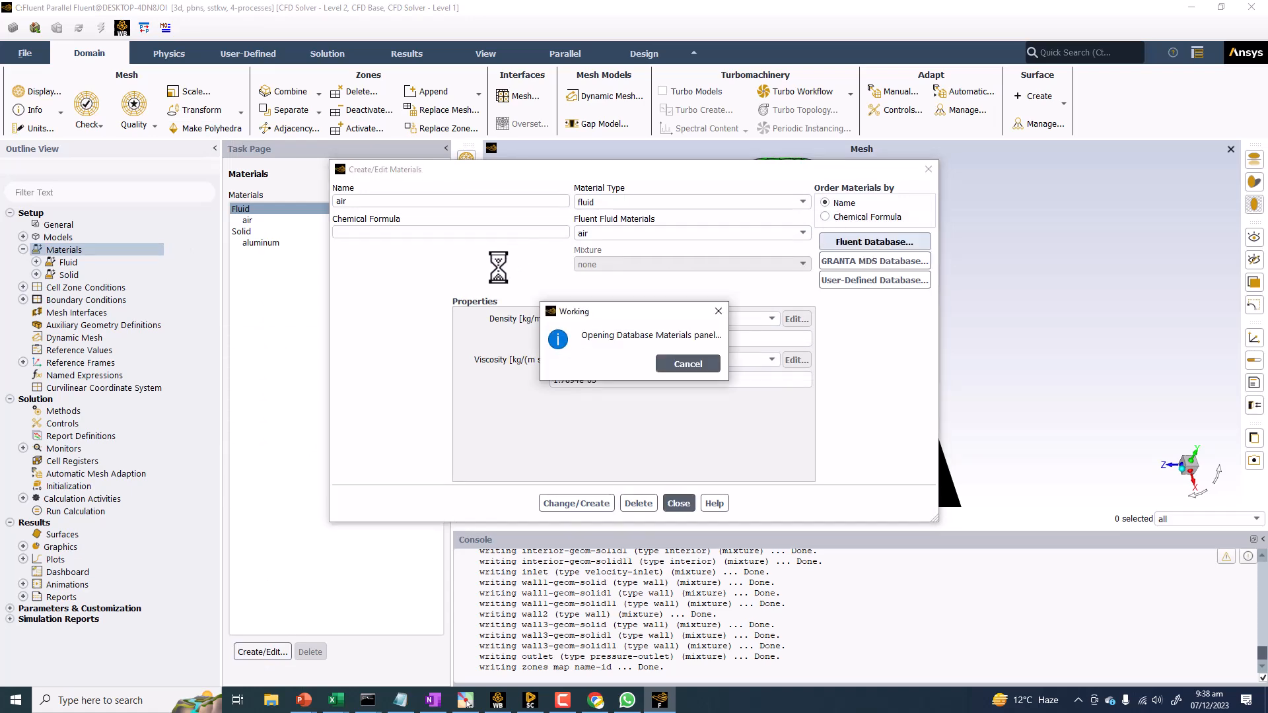
left_click_drag(458, 404, 463, 449)
left_click(280, 421)
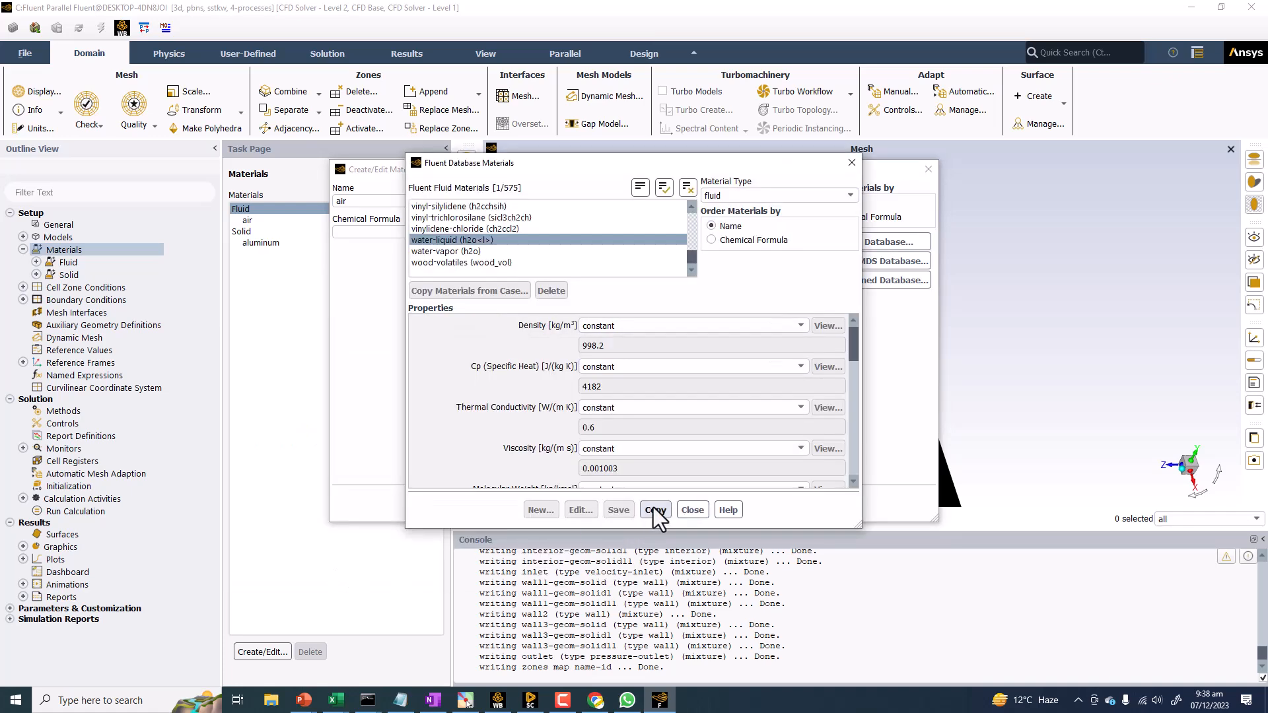
left_click(656, 512)
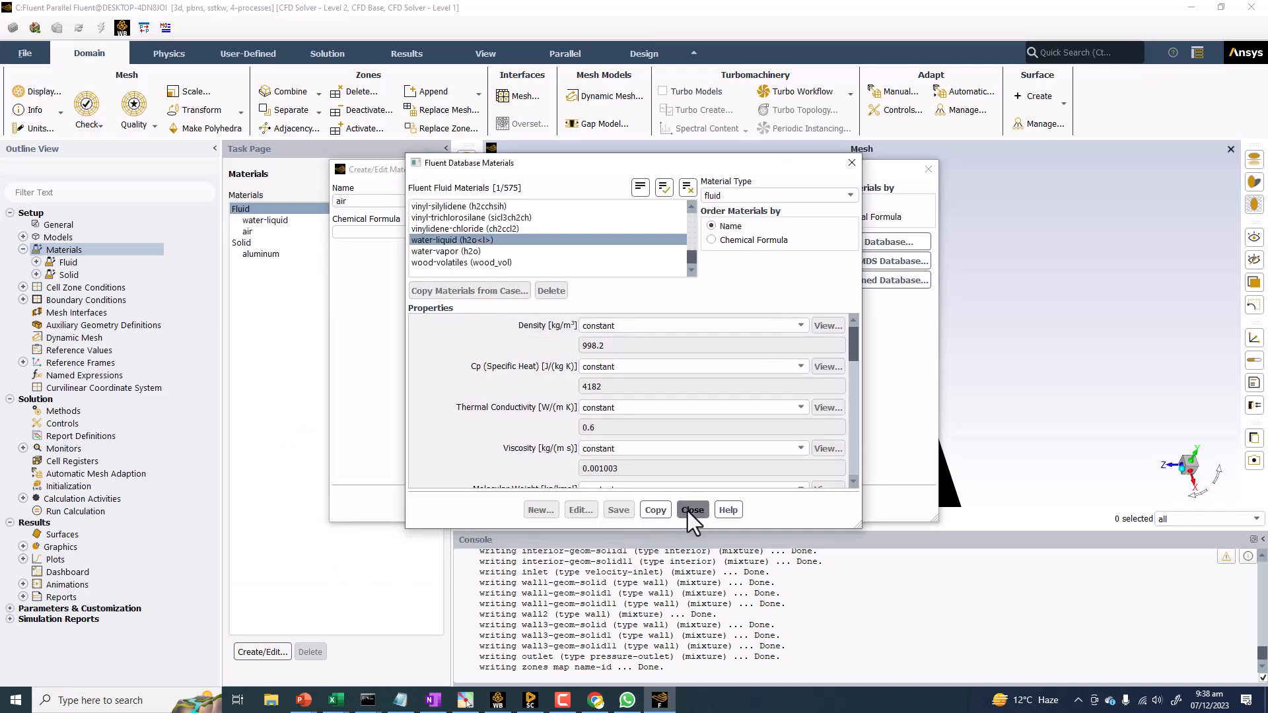
left_click(691, 510)
left_click(674, 497)
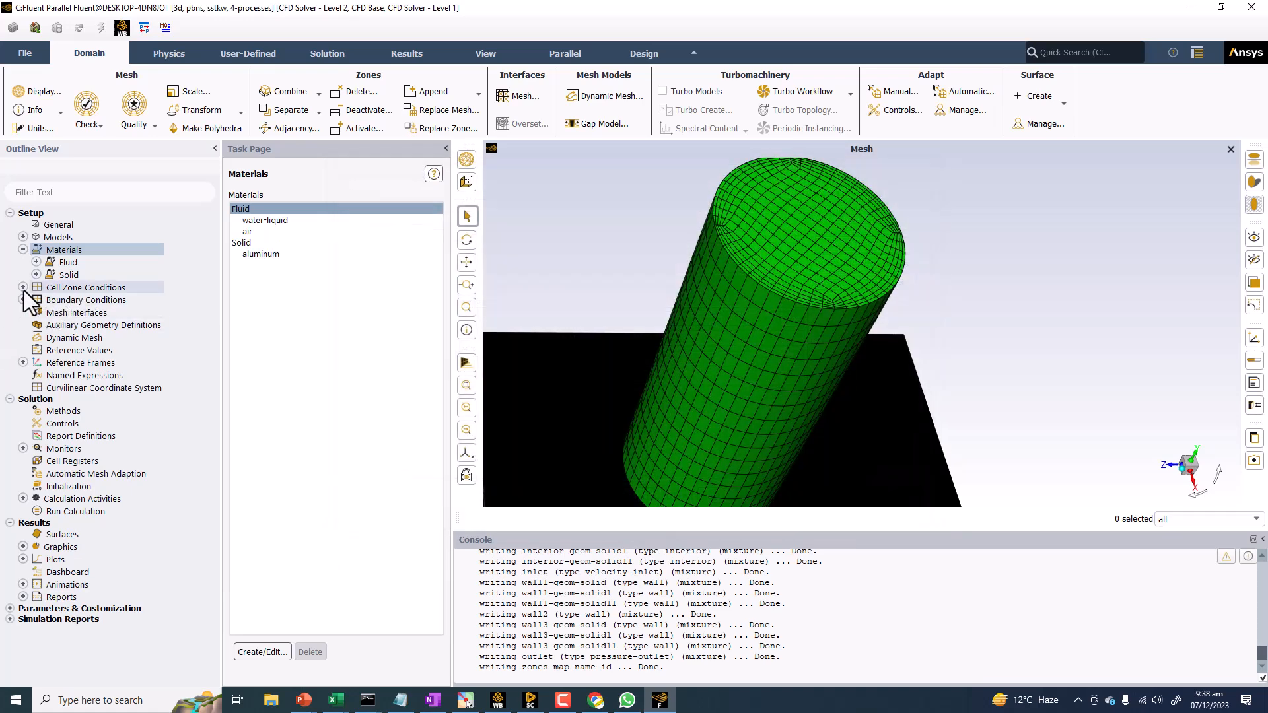
Step: Examine the fluid cell zones geom-solid, geom-solid1 and geom-solid11 under the cell zone conditions
left_click(69, 289)
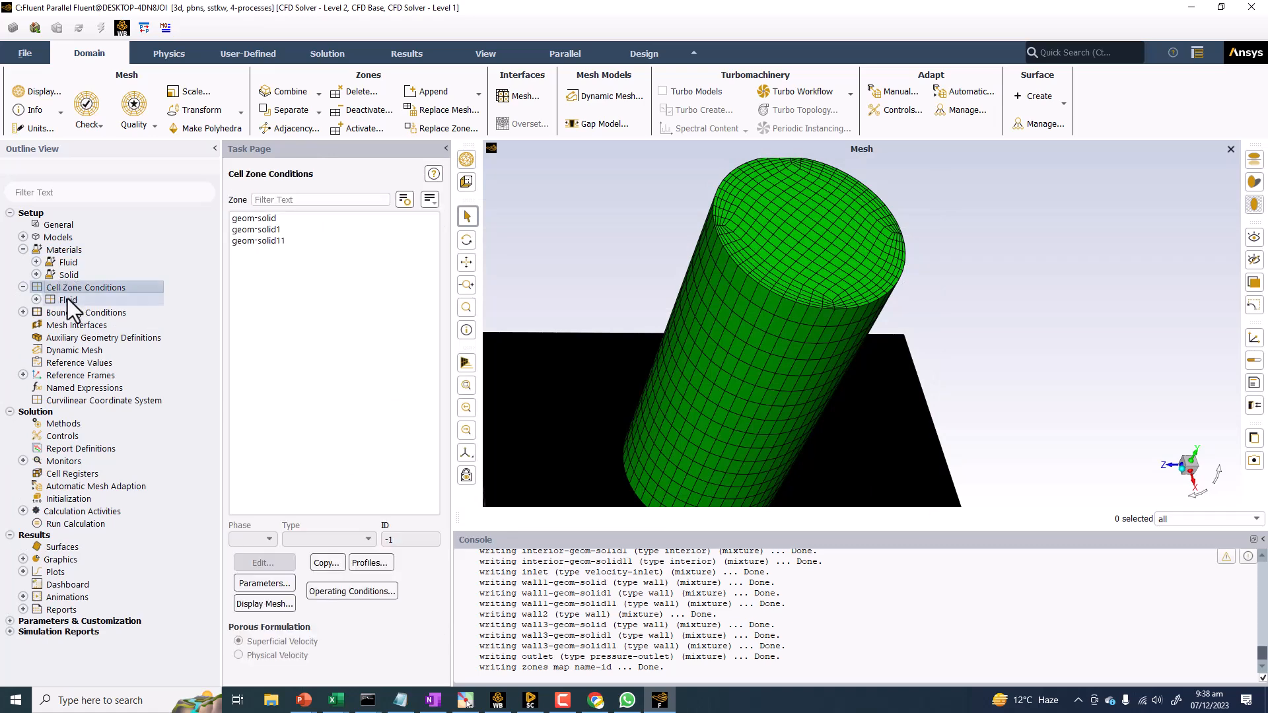
left_click(263, 220)
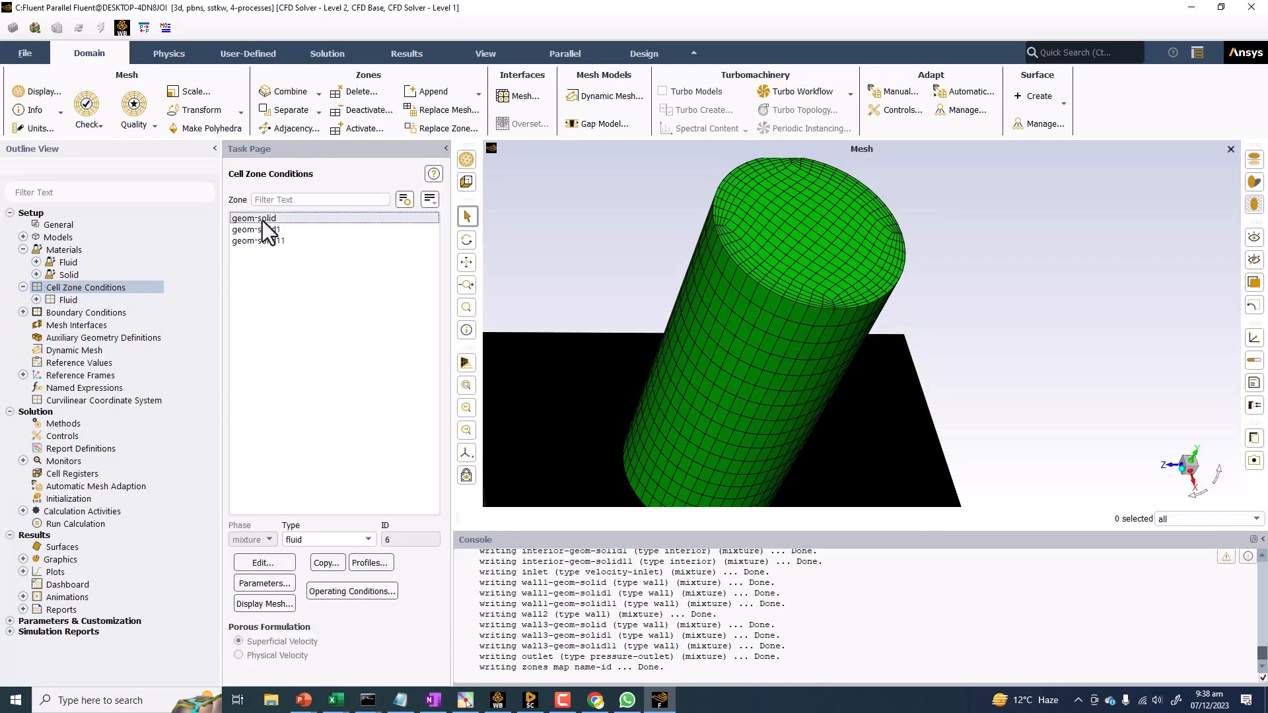
left_click(65, 301)
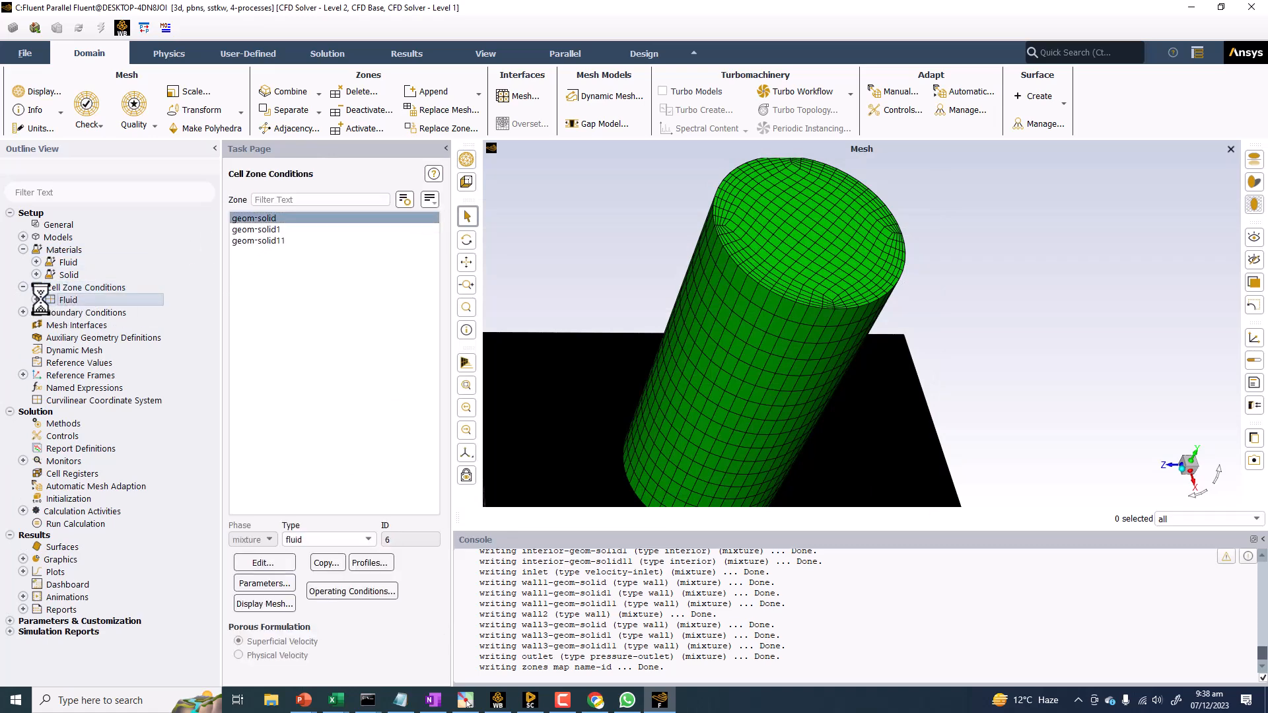
left_click(37, 301)
left_click(100, 315)
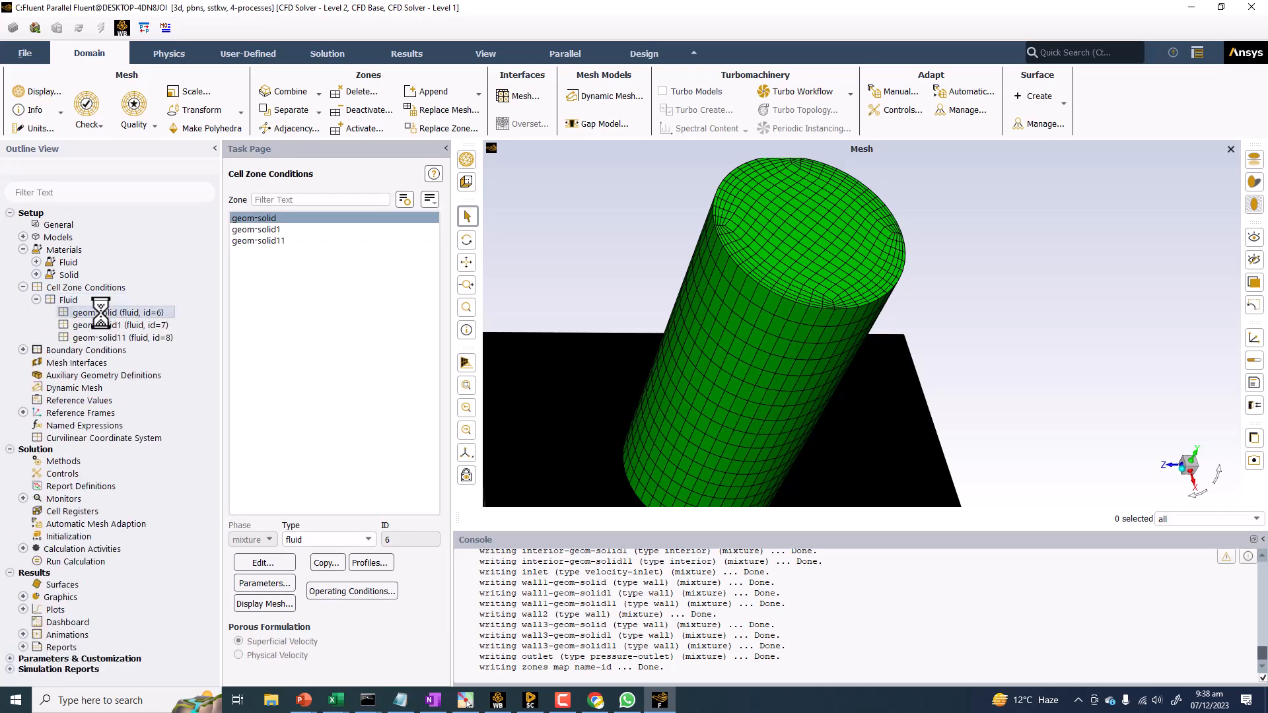
left_click(106, 325)
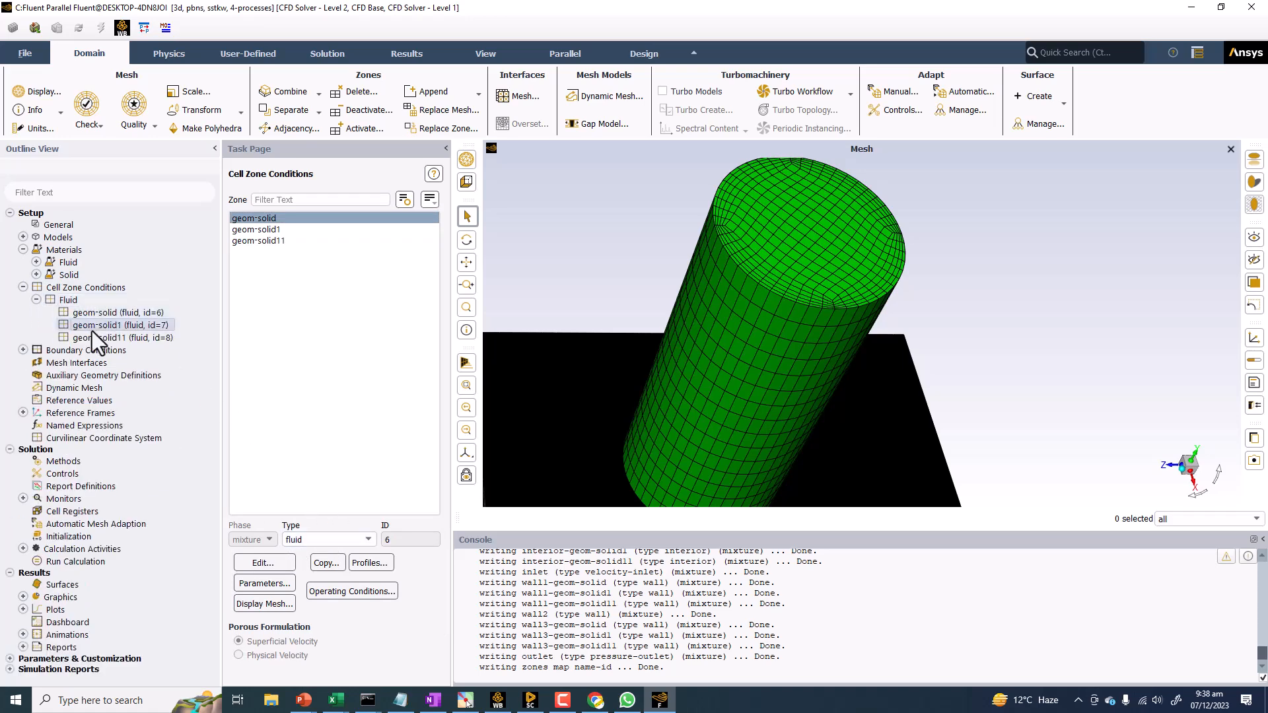
left_click(105, 338)
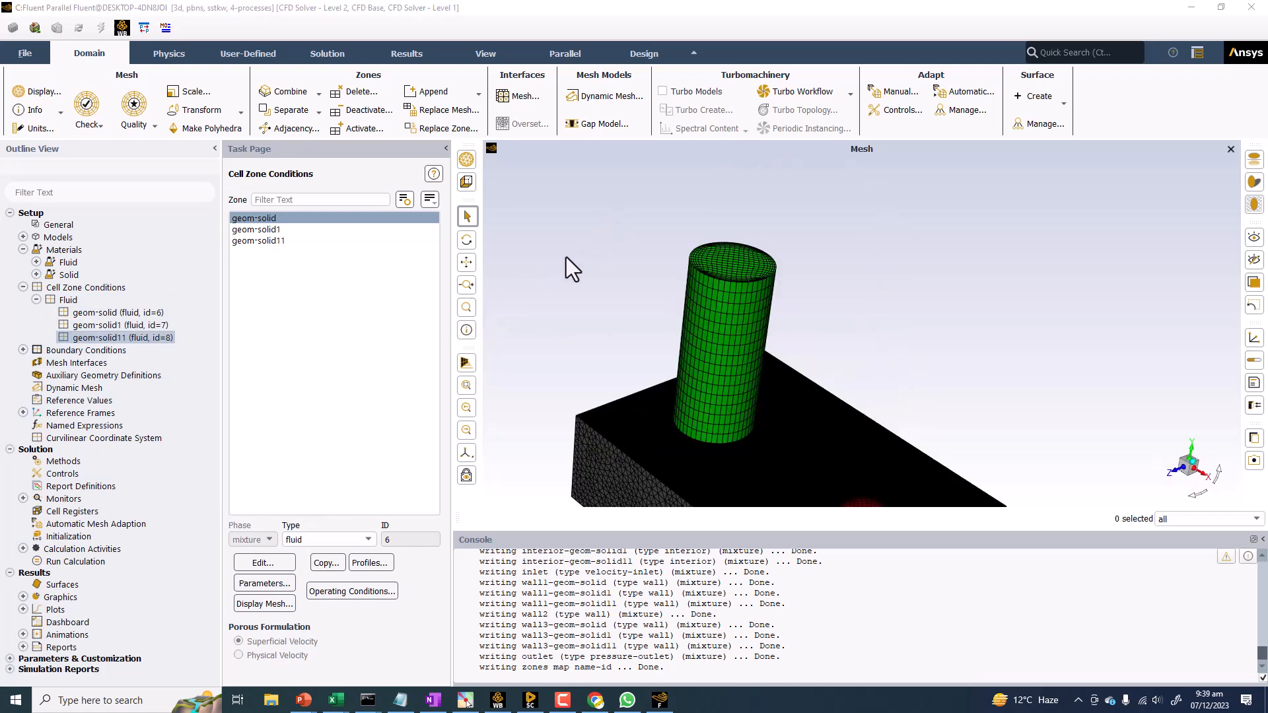
Step: Set the inlet boundary's velocity magnitude to 0.1 m/s and apply it
left_click(23, 351)
double_click(66, 364)
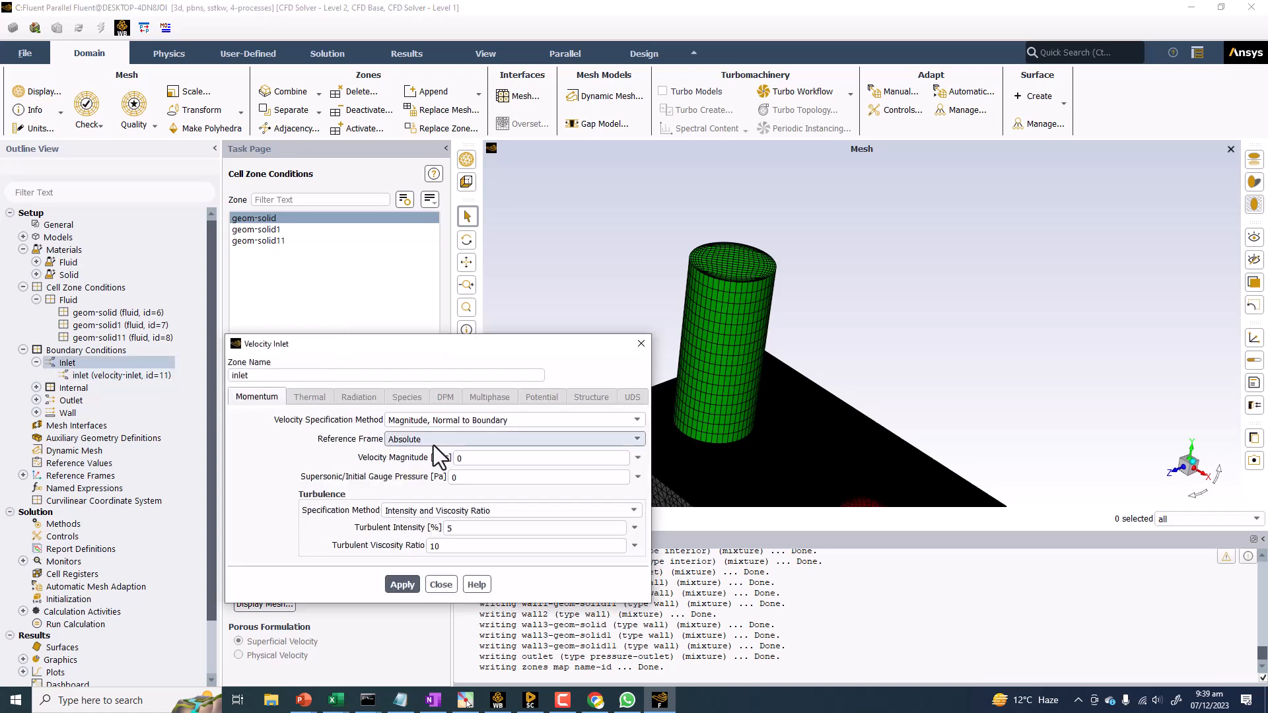
double_click(474, 458)
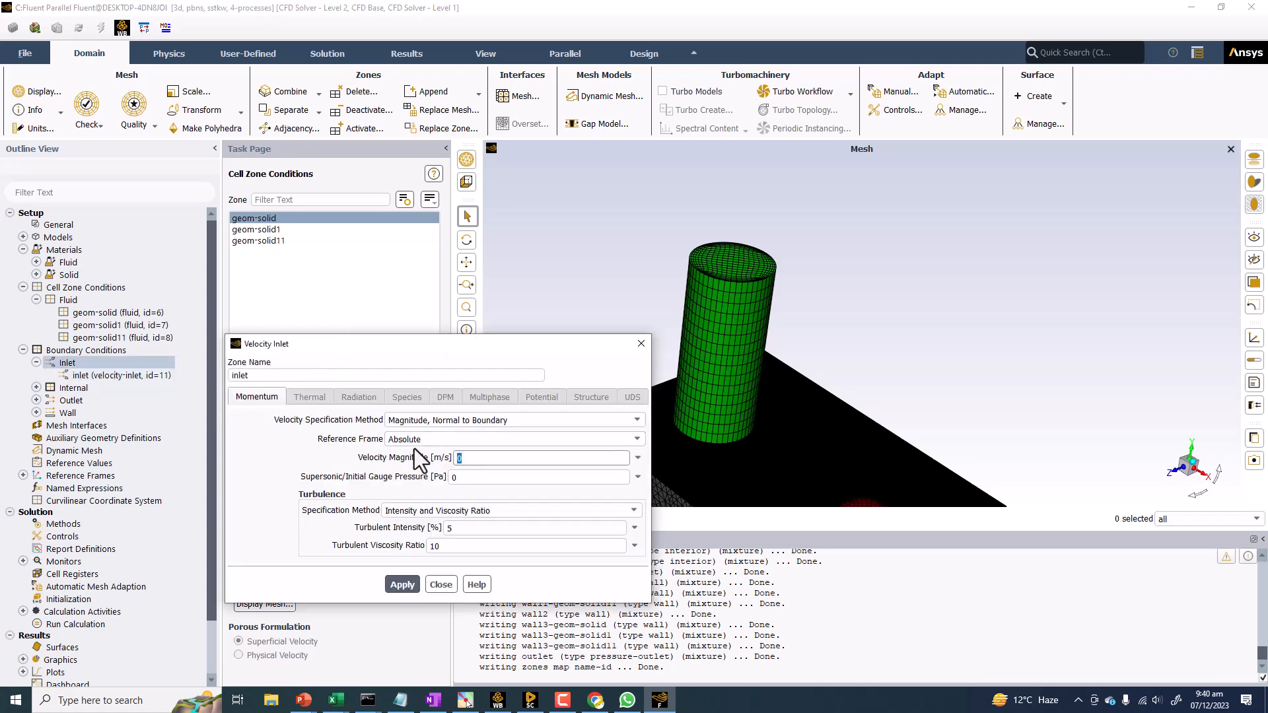
left_click(400, 585)
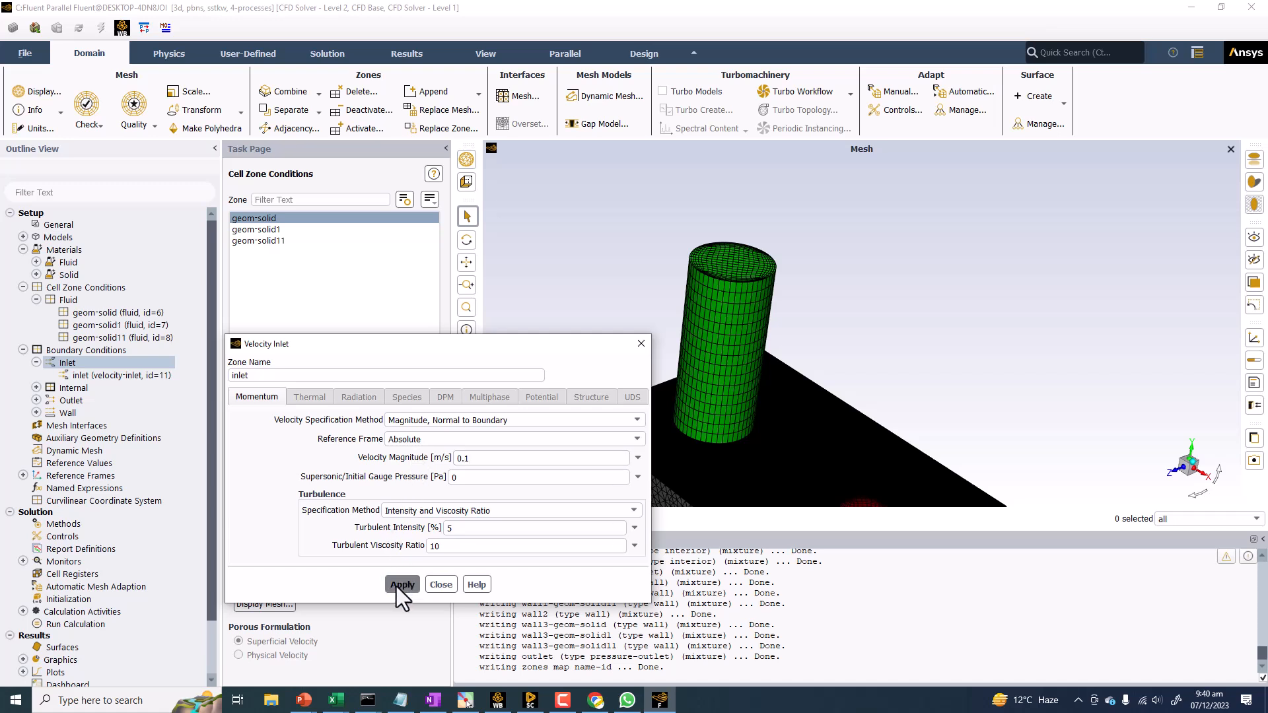
left_click(441, 584)
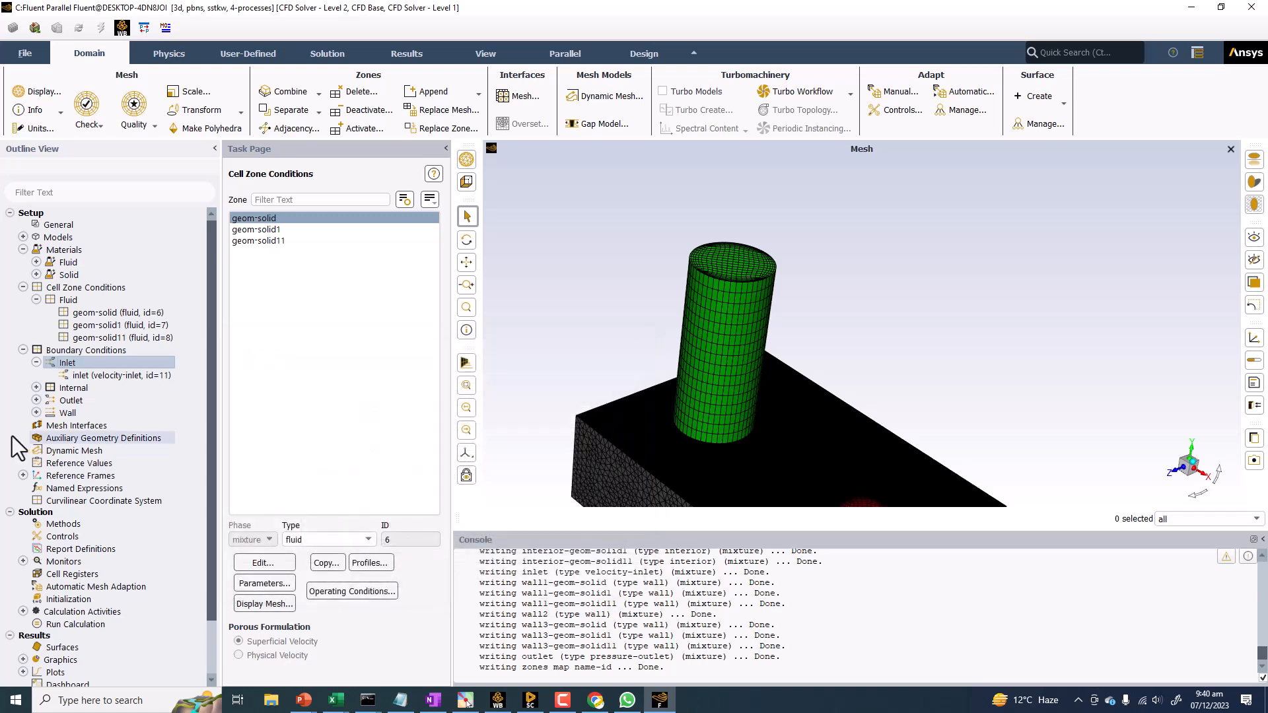
Step: Initialize the solution with Hybrid Initialization
left_click(64, 600)
left_click(319, 248)
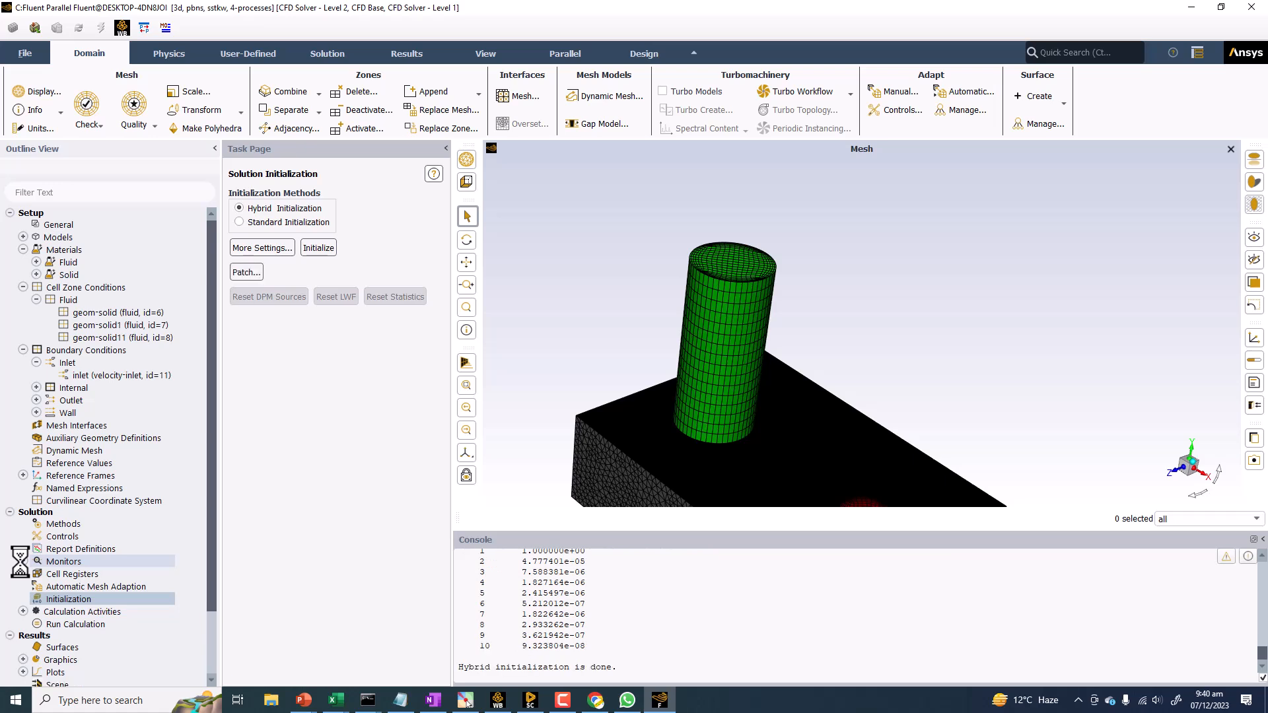
Step: Tighten the residual criteria: continuity, x-velocity and k to 0.000001, y-velocity to 0.0000001 and z-velocity to 0.00000001, and tighten omega too
left_click(23, 561)
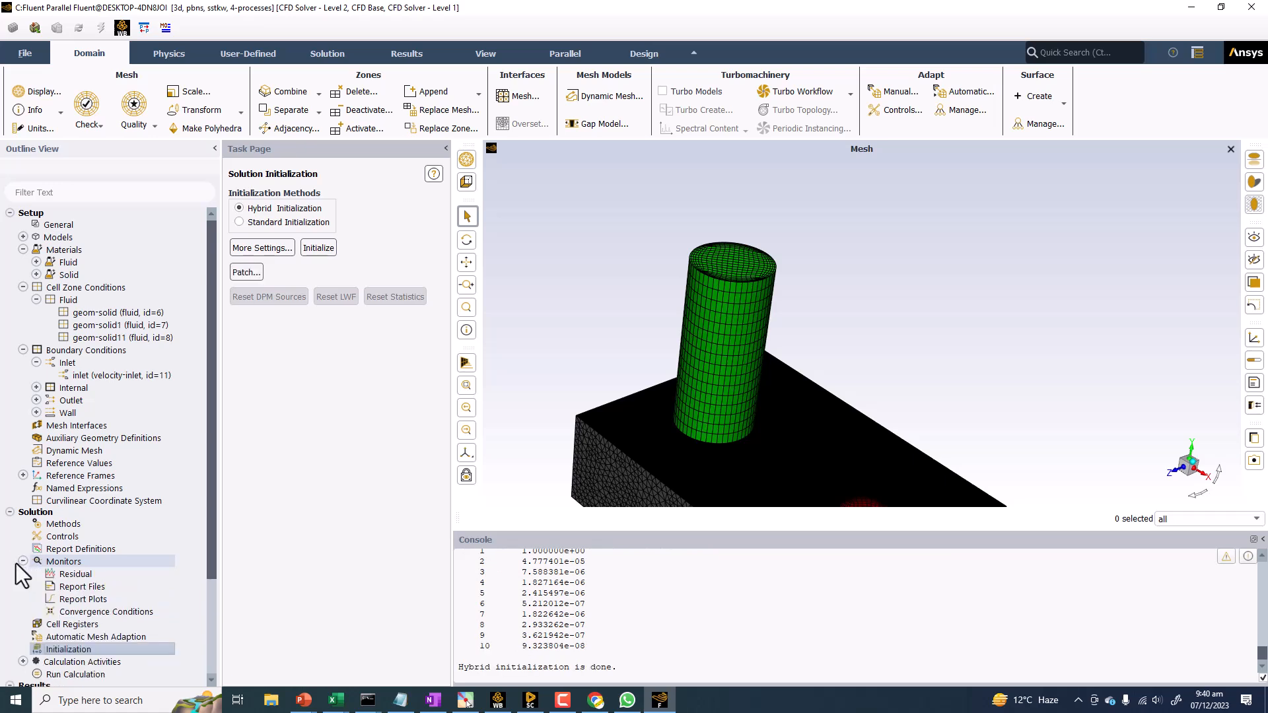
left_click(65, 574)
double_click(65, 574)
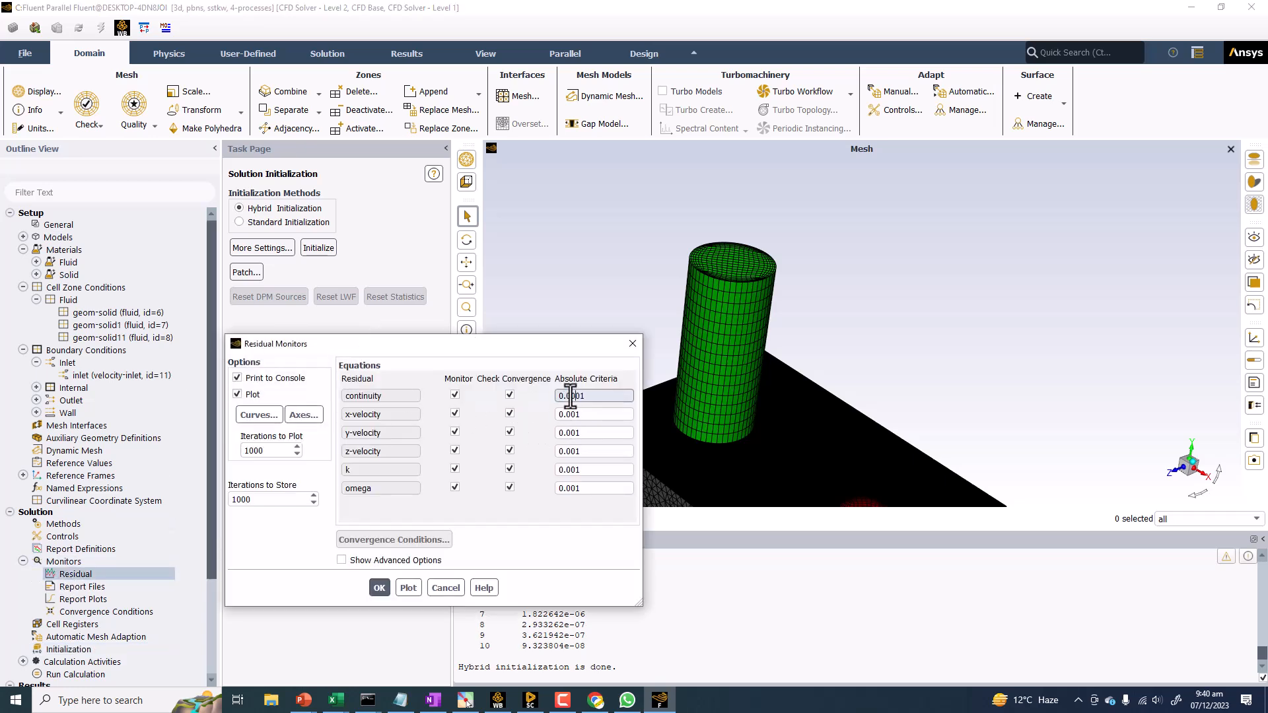
left_click(571, 414)
type("000")
left_click(570, 434)
type("0000")
left_click(571, 454)
type("00000")
left_click(571, 471)
type("000")
left_click(570, 490)
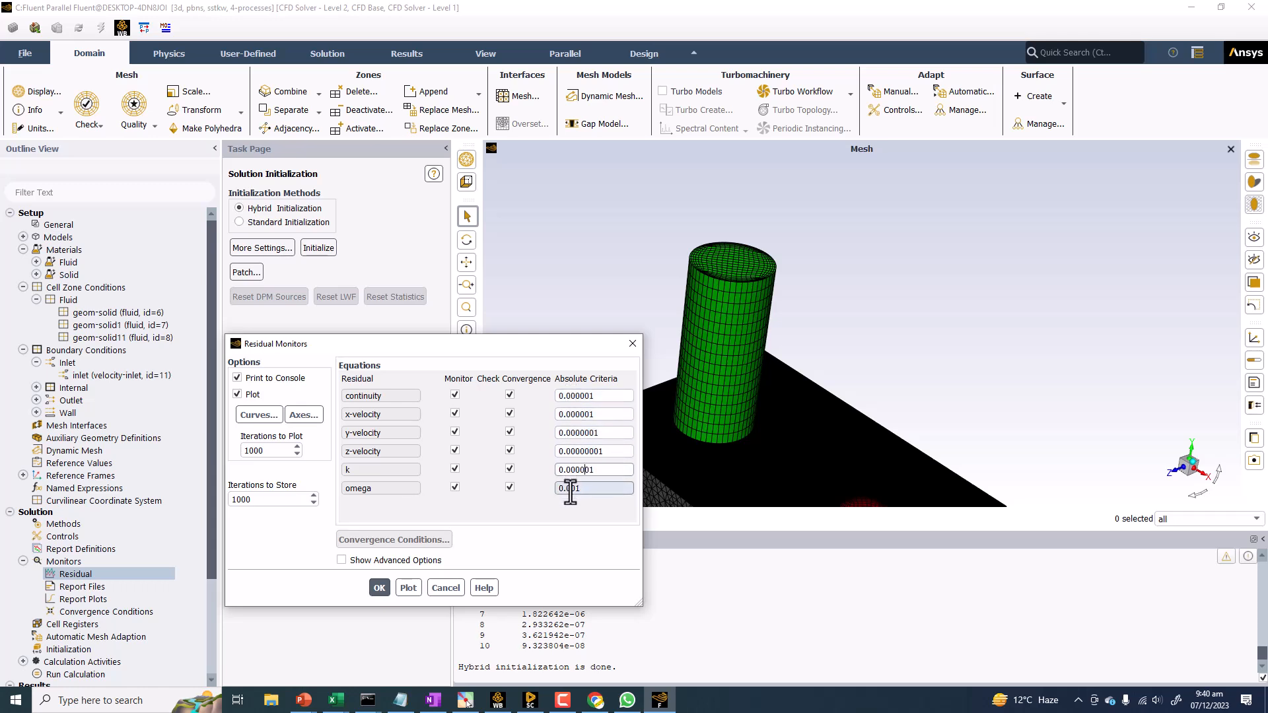
left_click(379, 588)
Step: Run the calculation for 200 iterations and show the scaled residuals plot
scroll(66, 548, "down", 3)
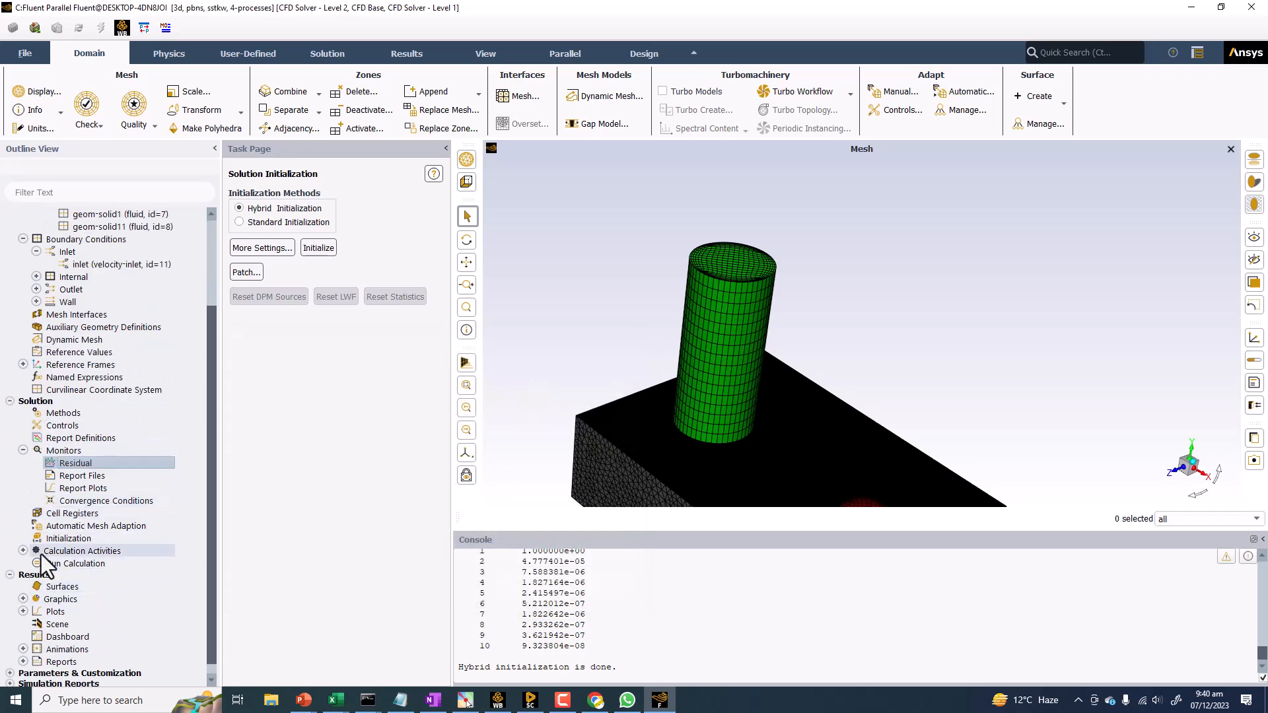
double_click(68, 565)
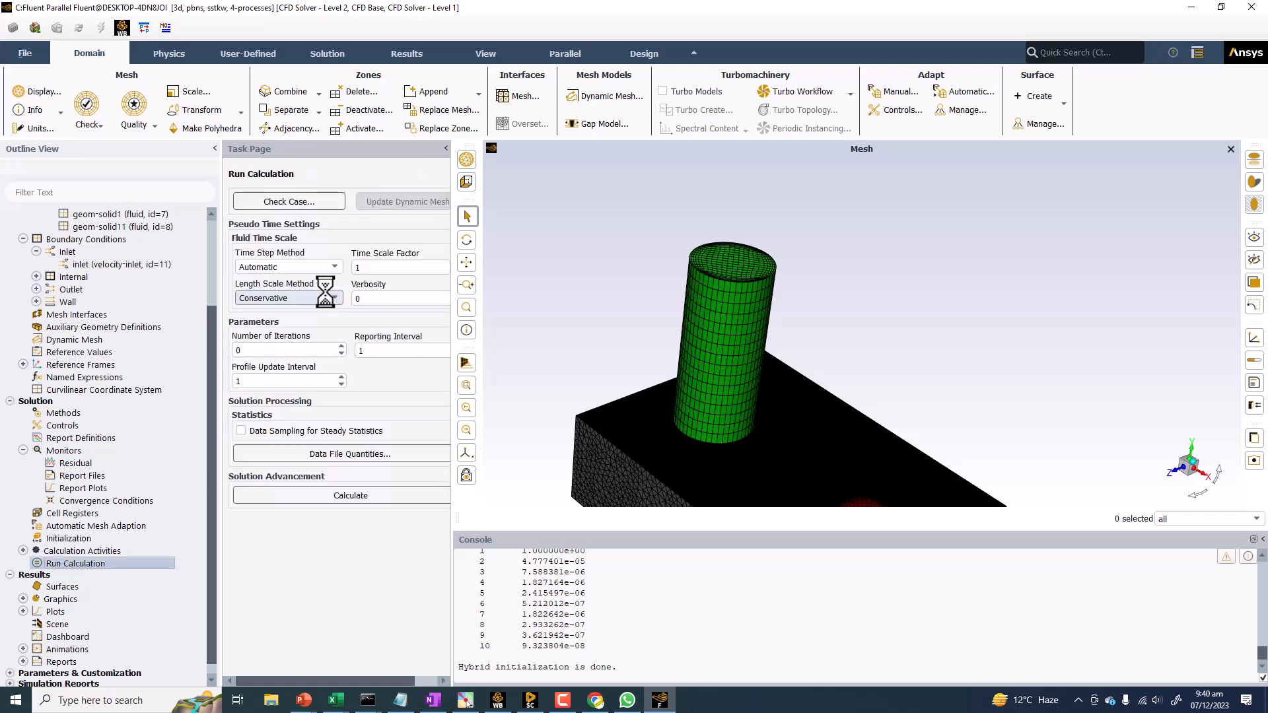
double_click(260, 350)
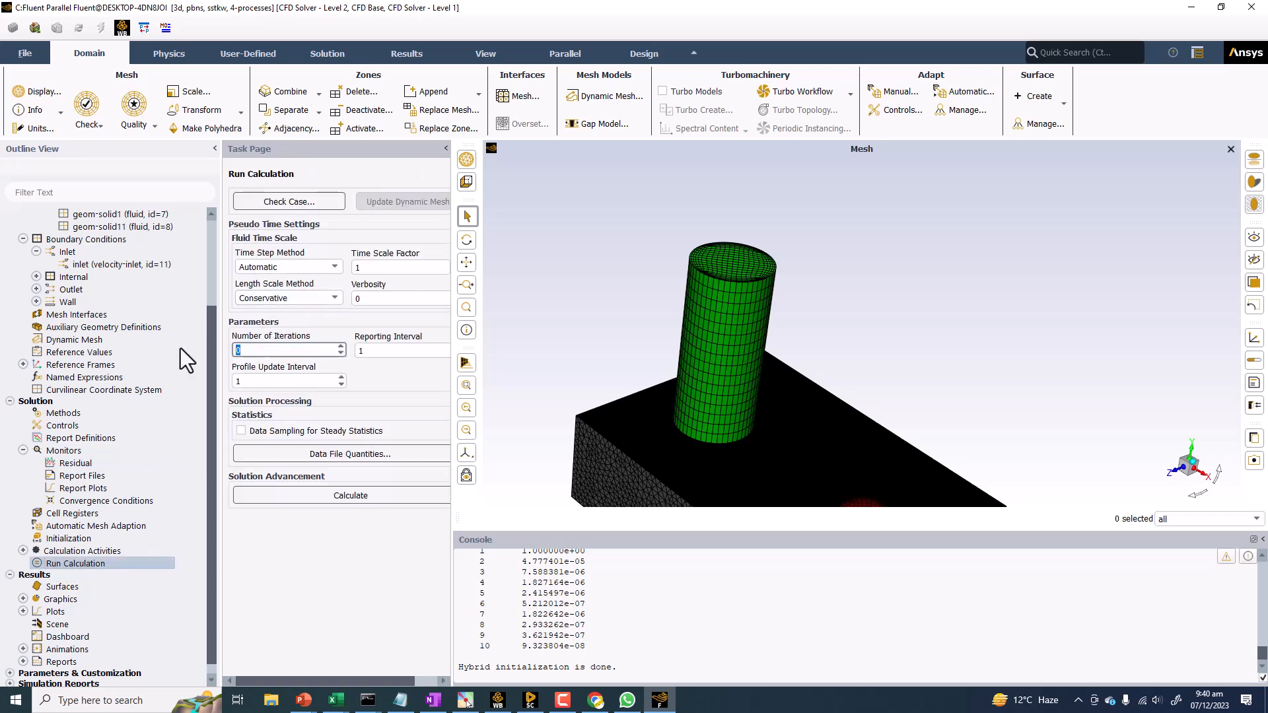
type("200")
left_click(254, 498)
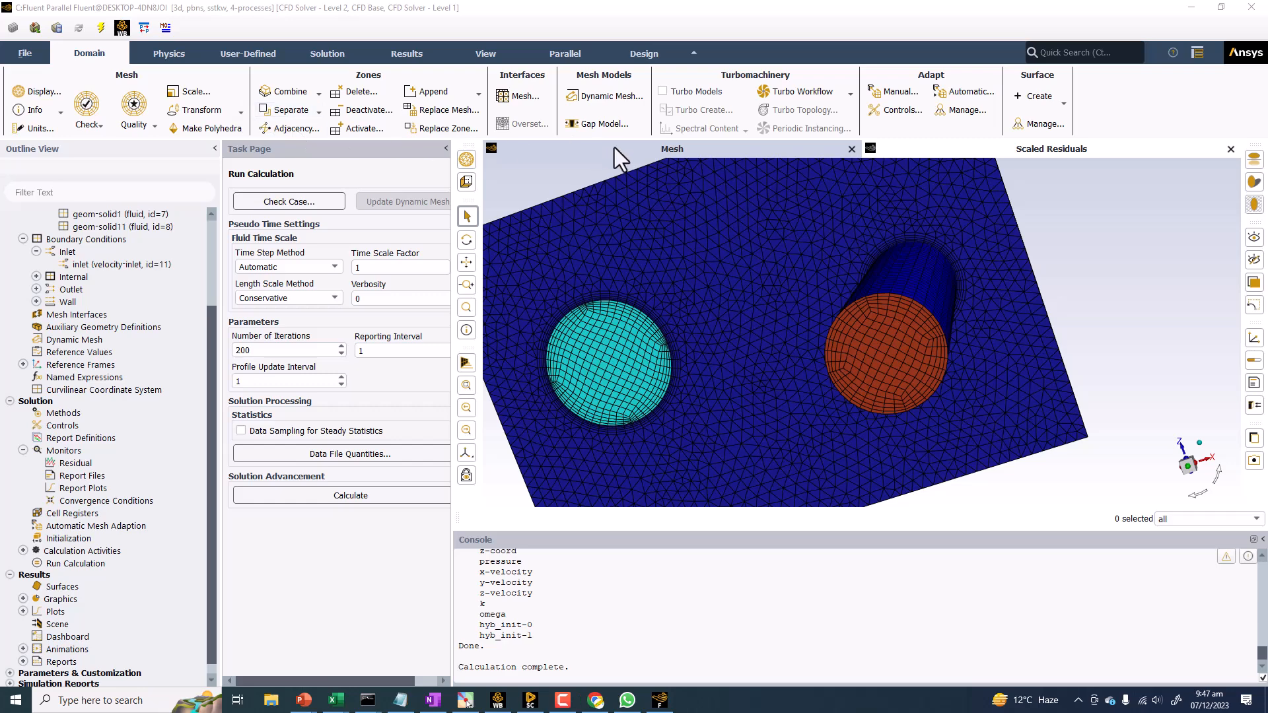
left_click(982, 155)
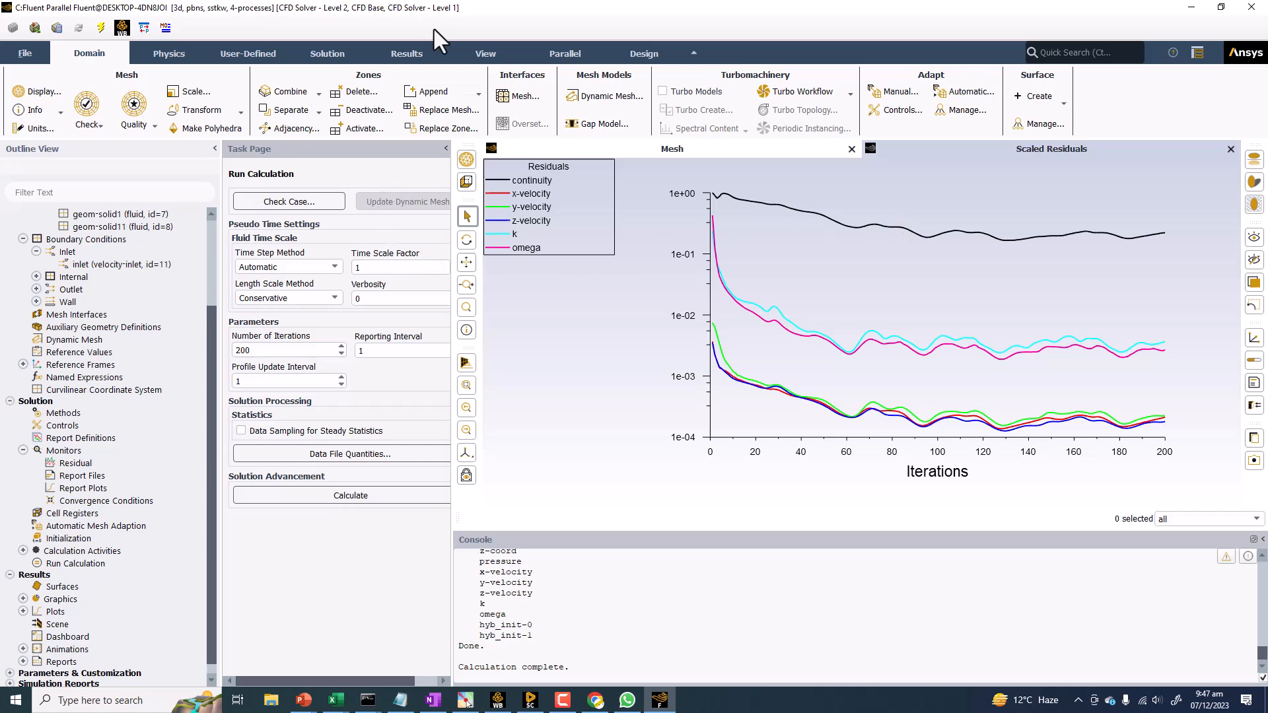
Step: Open a new iso-surface definition and display the mesh on the inlet, outlet and all wall surfaces for reference
left_click(414, 54)
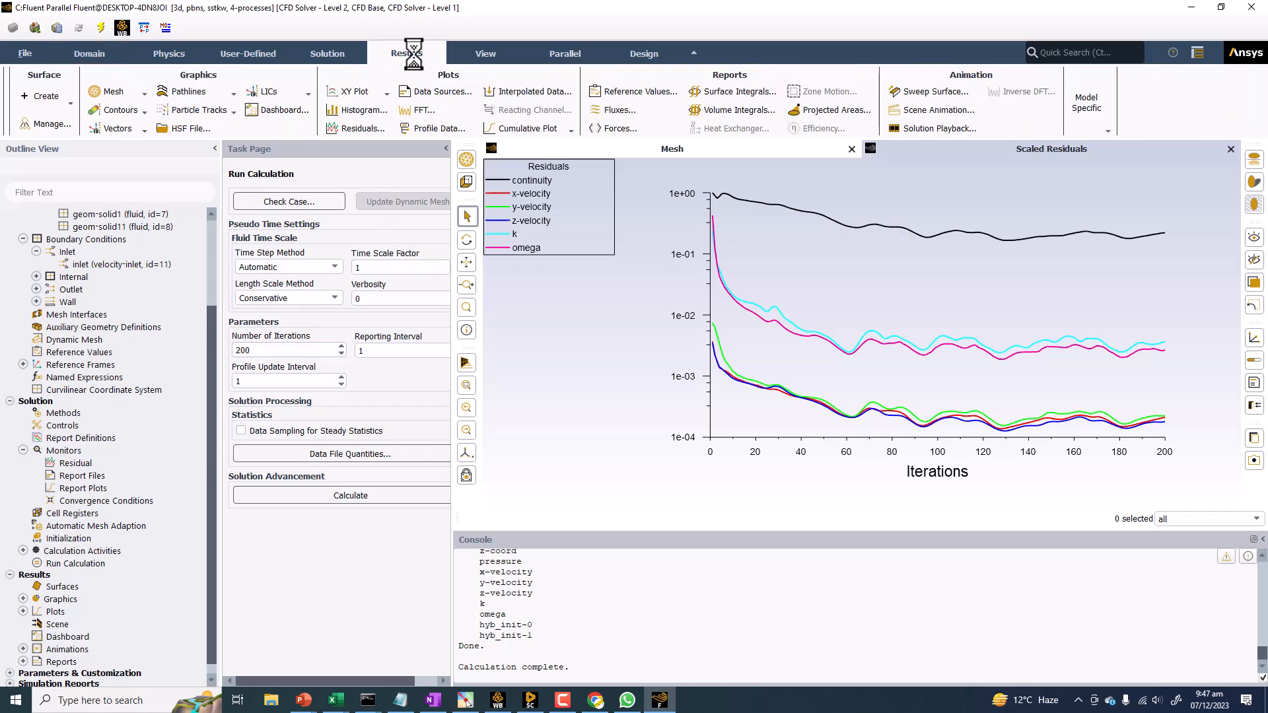
left_click(59, 97)
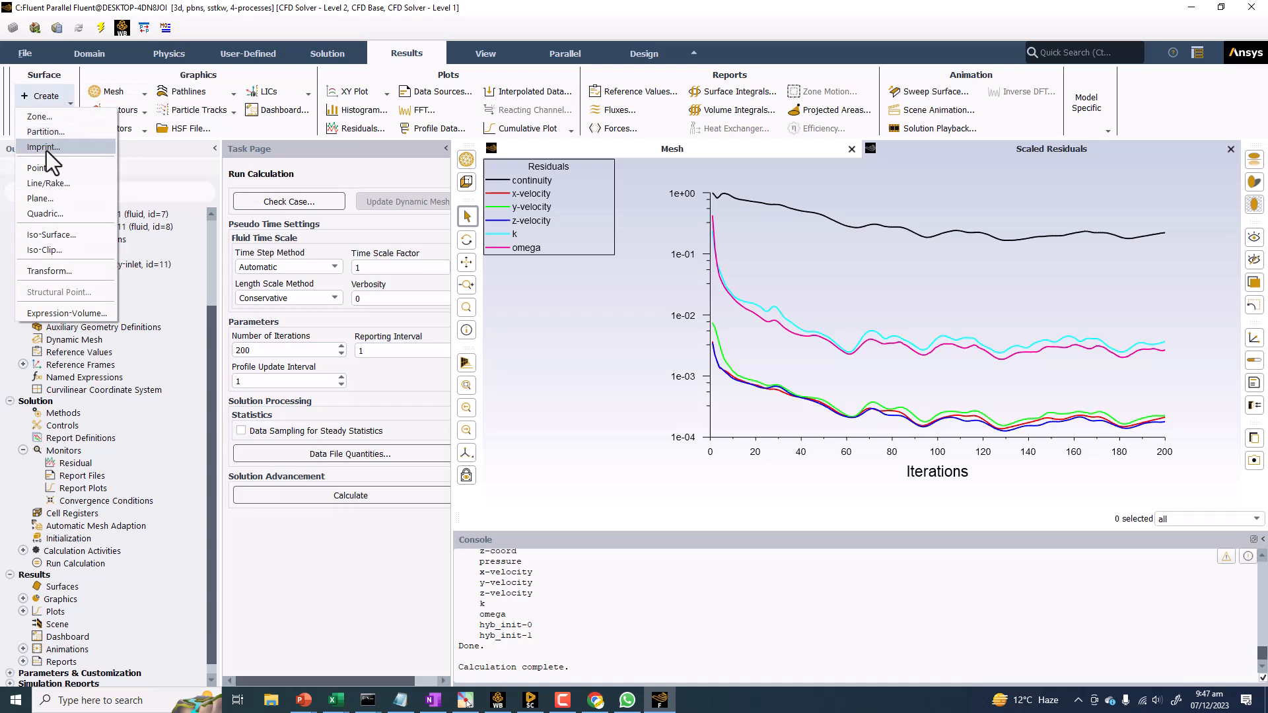
left_click(52, 234)
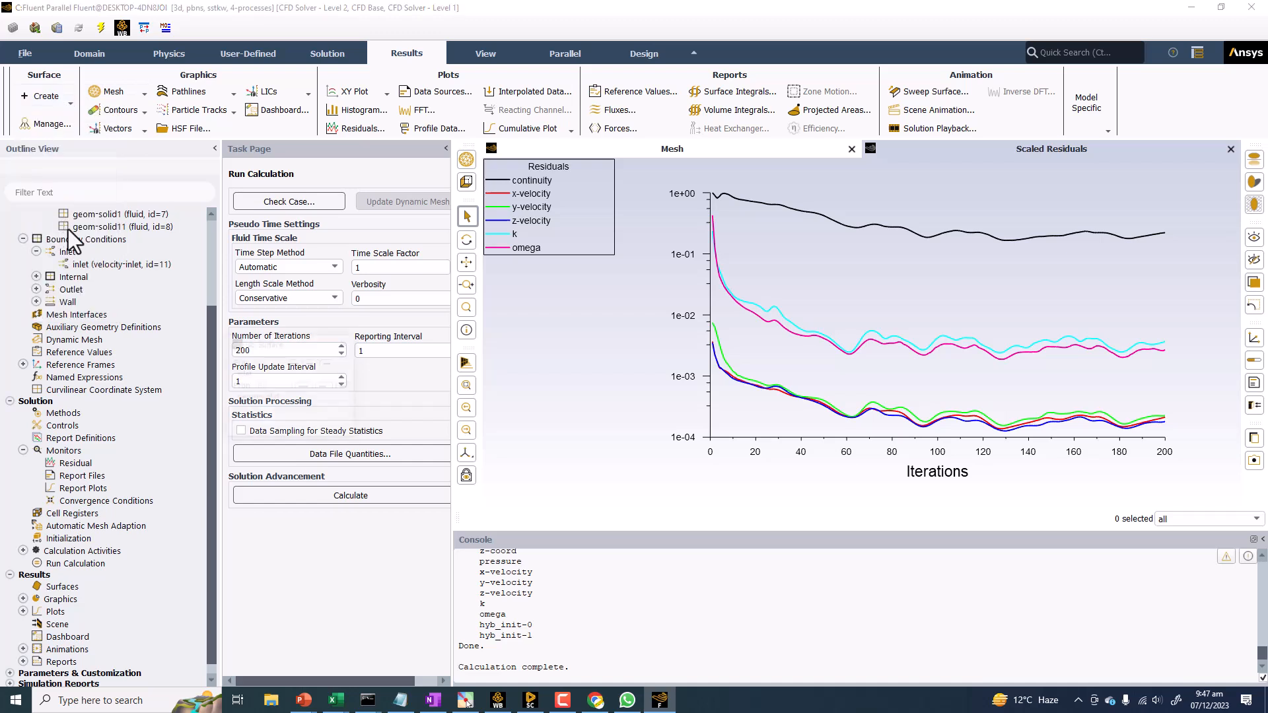
left_click(109, 93)
left_click(596, 546)
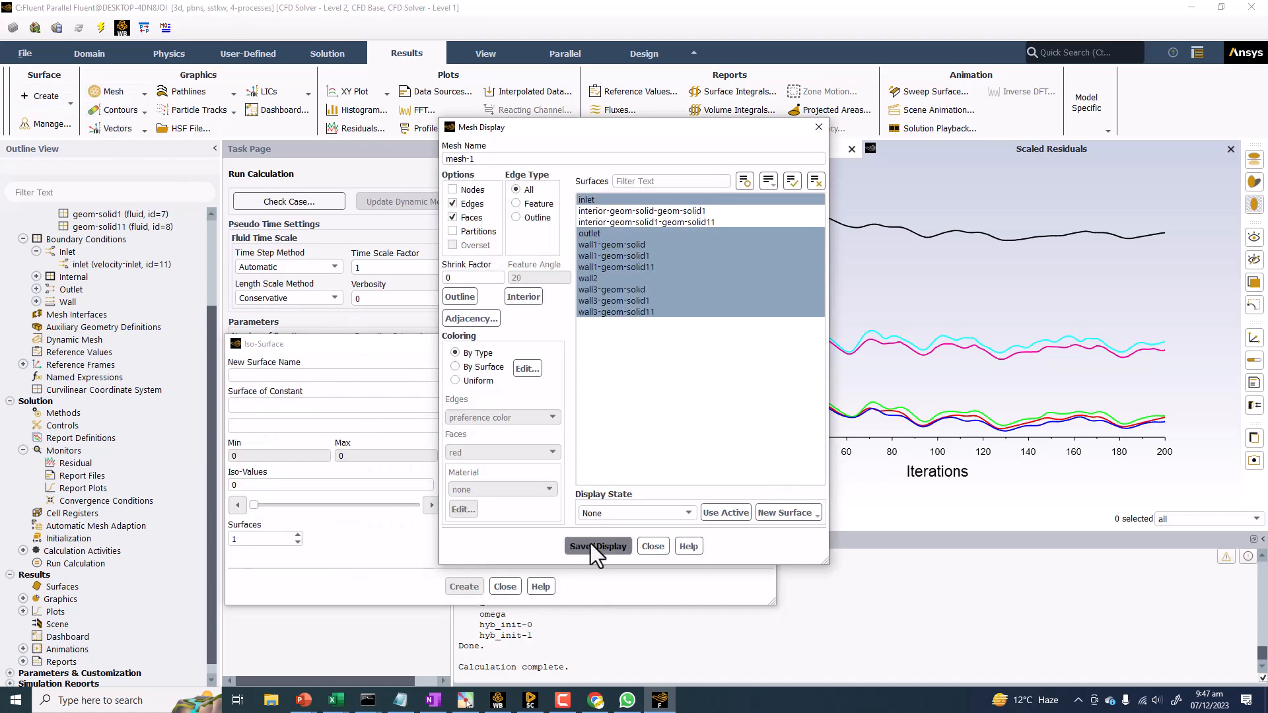
mouse_move(969, 232)
left_mouse_down()
mouse_move(980, 270)
mouse_move(961, 307)
mouse_move(1082, 308)
mouse_move(1010, 306)
mouse_move(1018, 322)
mouse_move(1034, 302)
left_mouse_up()
left_click(705, 278)
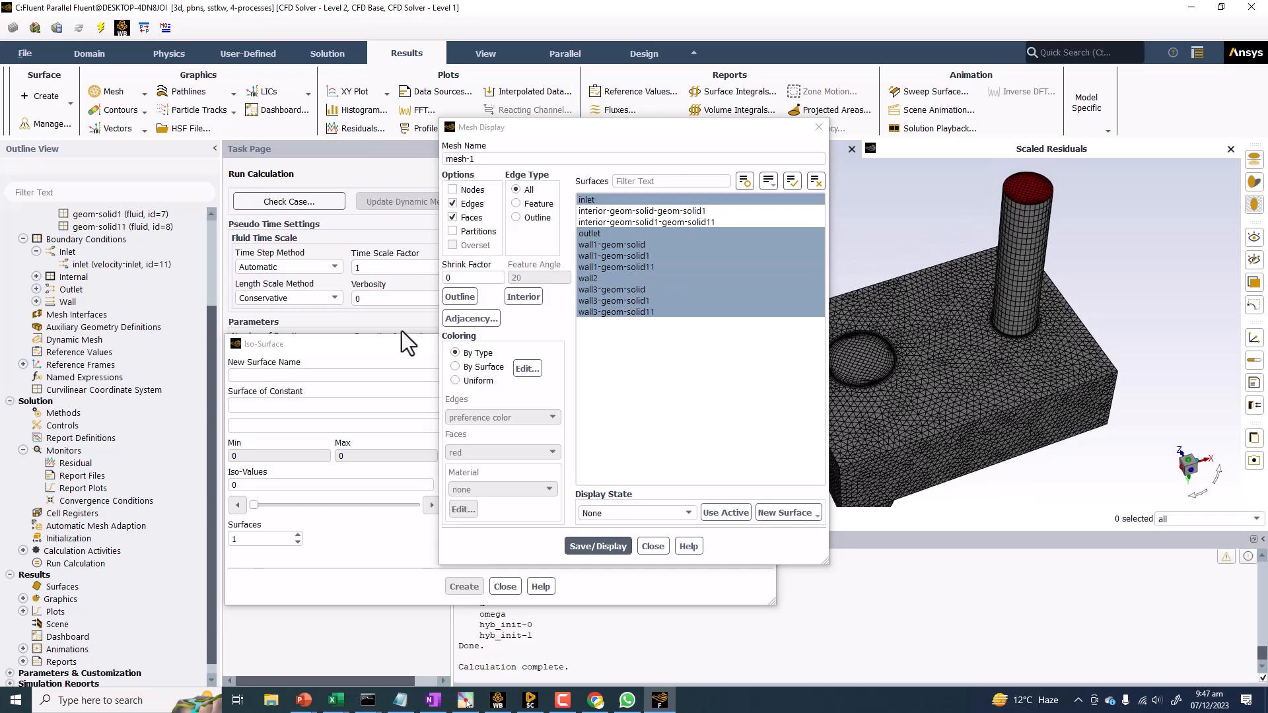
Step: Create an iso-surface of constant mesh Z-Coordinate at iso-value 0 and close its definition
left_click(327, 406)
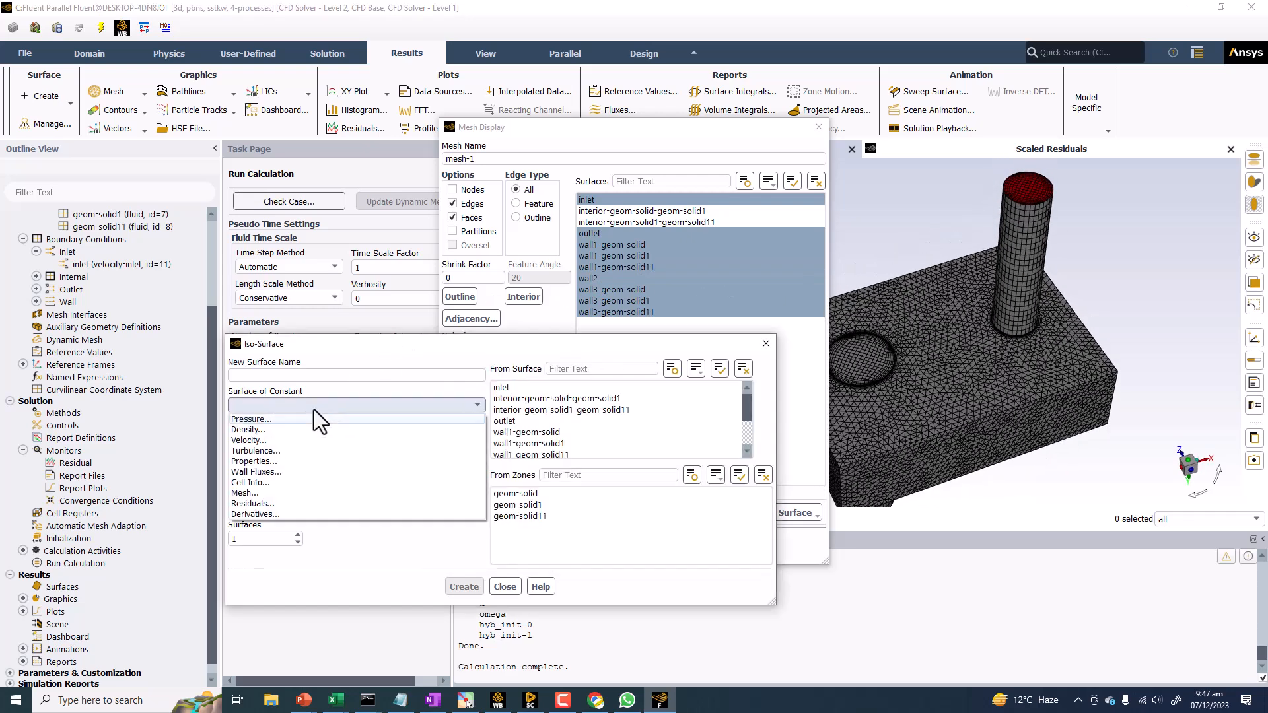
left_click(263, 495)
left_click(477, 426)
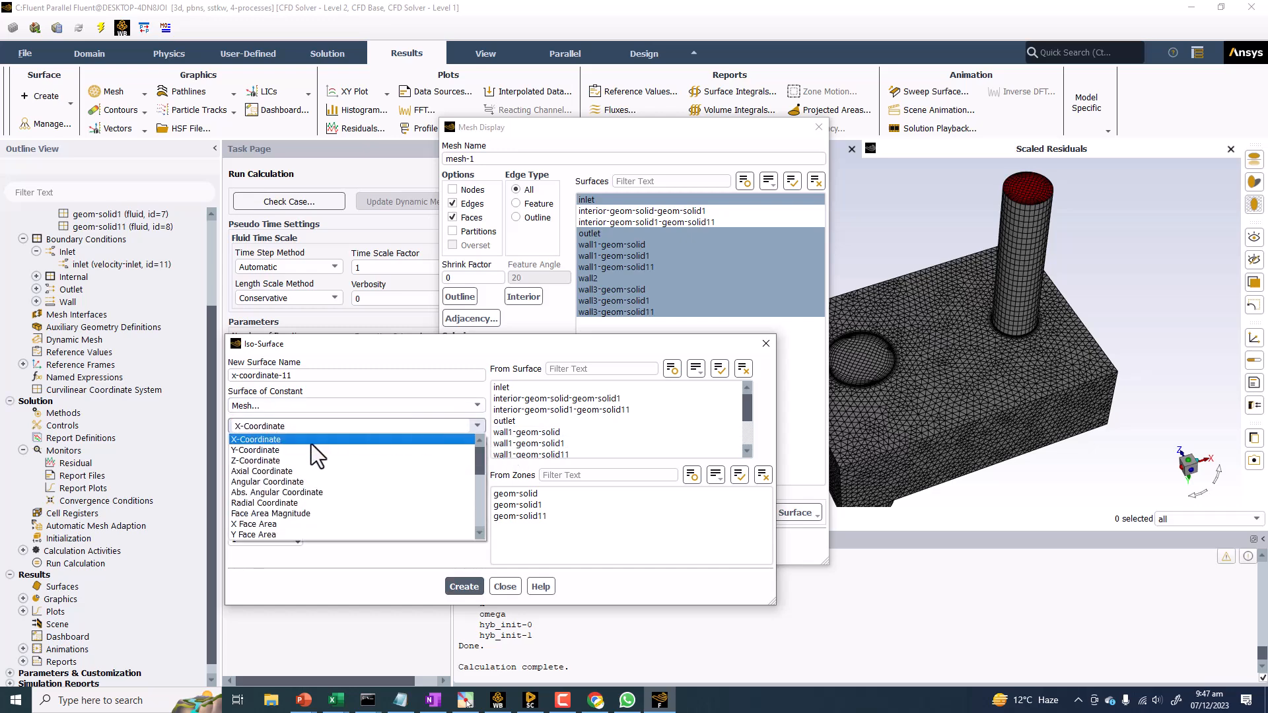
left_click(246, 461)
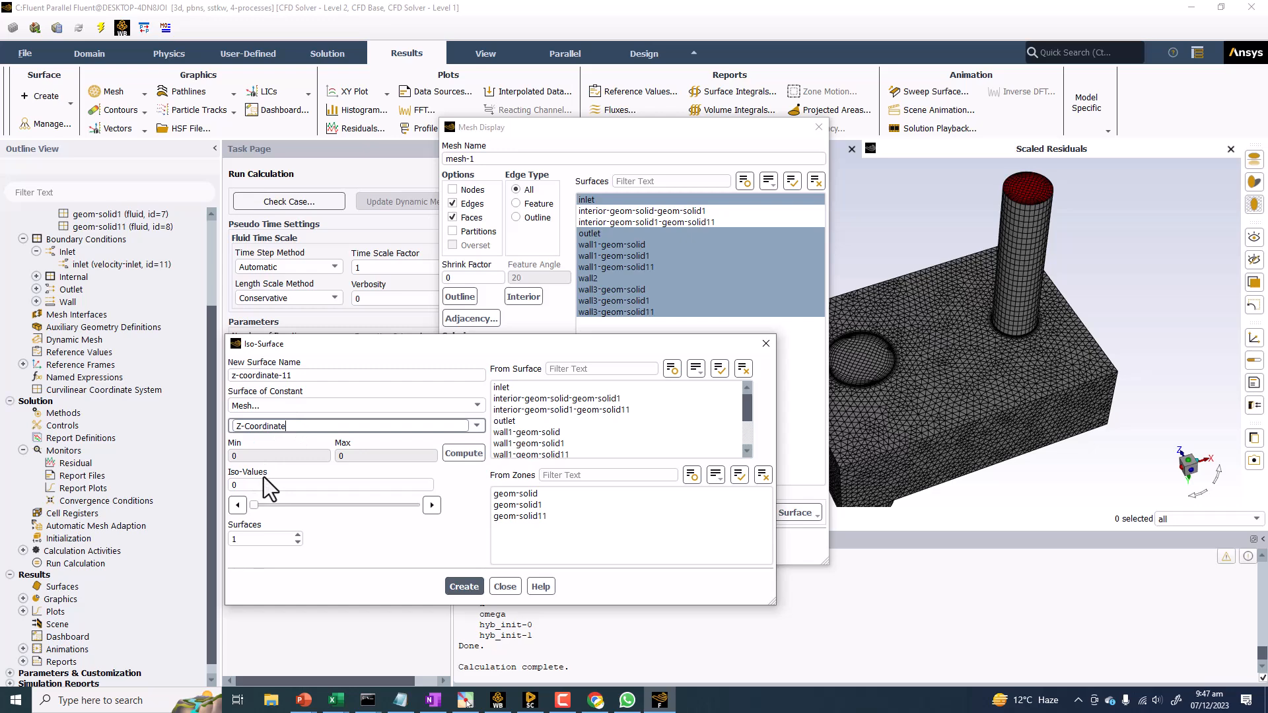
left_click(466, 587)
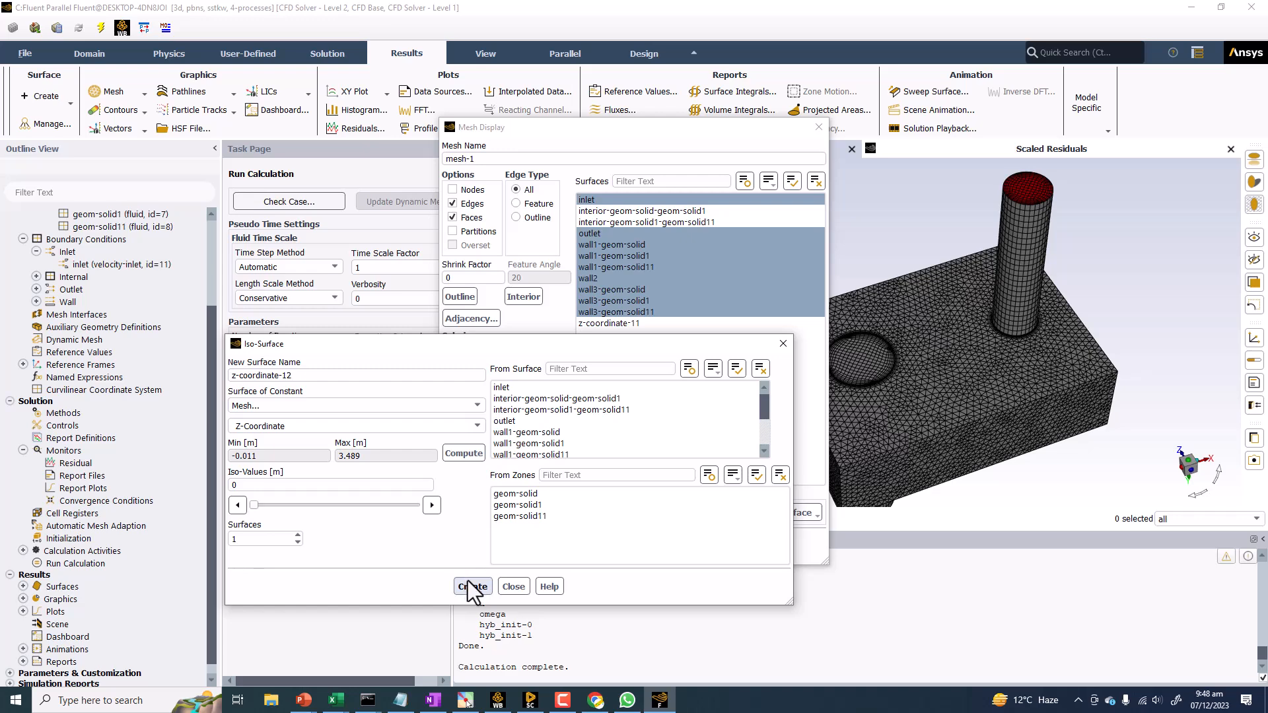
left_click(782, 343)
Step: Deselect all wall surfaces and display the mesh only on the inlet, outlet and z-coordinate-11 surfaces
left_click(605, 282)
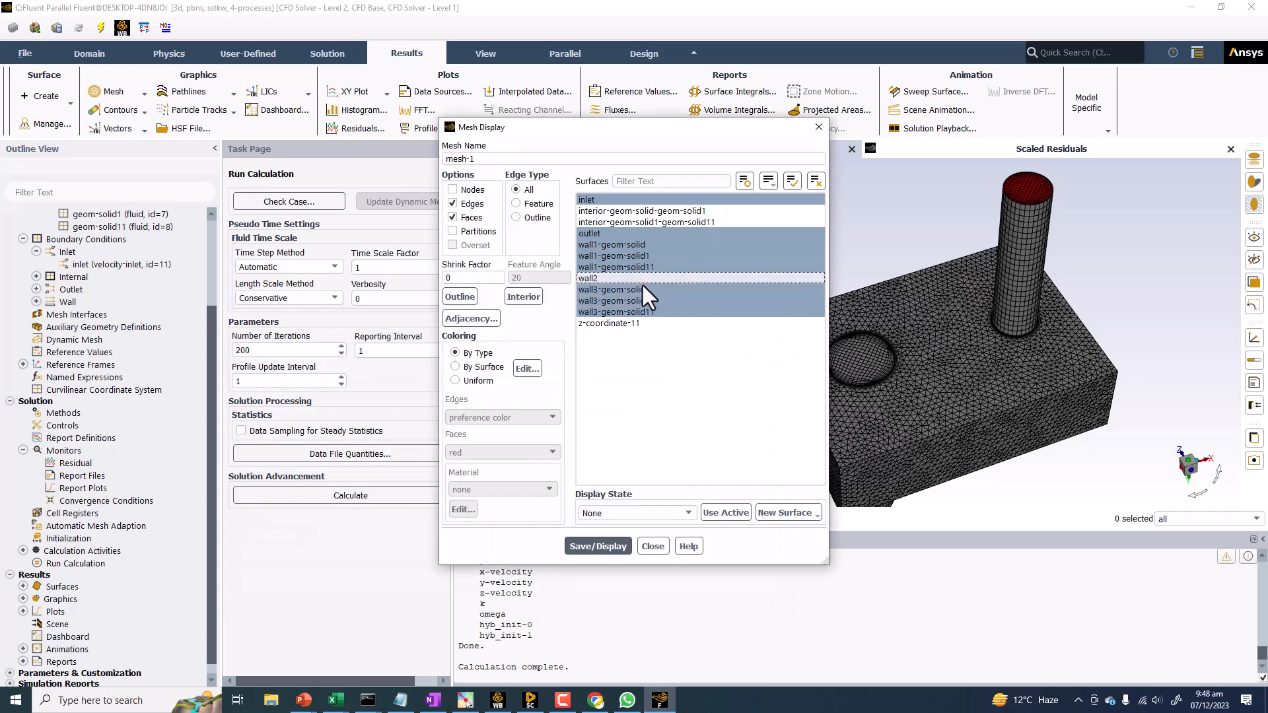
left_click(617, 301)
left_click(609, 289)
left_click(602, 266)
left_click(601, 256)
left_click(601, 248)
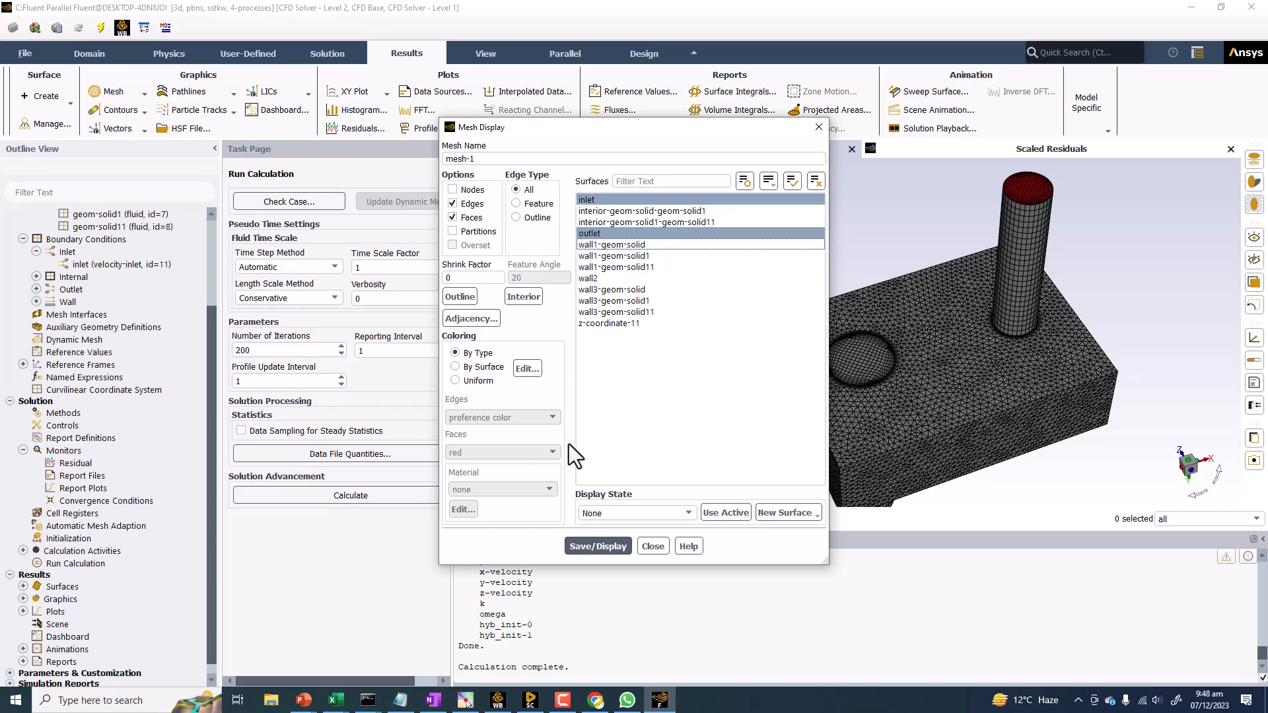
left_click(606, 323)
left_click(581, 545)
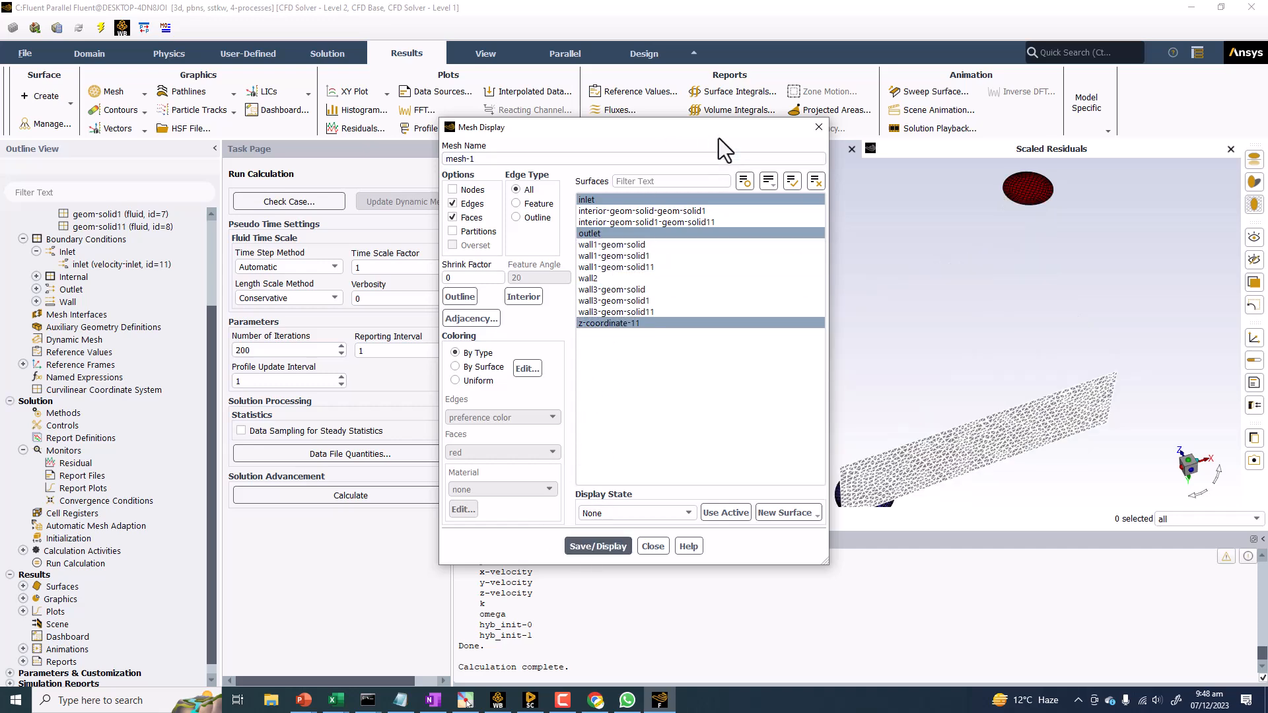
left_click_drag(725, 147, 560, 146)
left_click_drag(760, 179, 1103, 334)
scroll(926, 315, "down", 5)
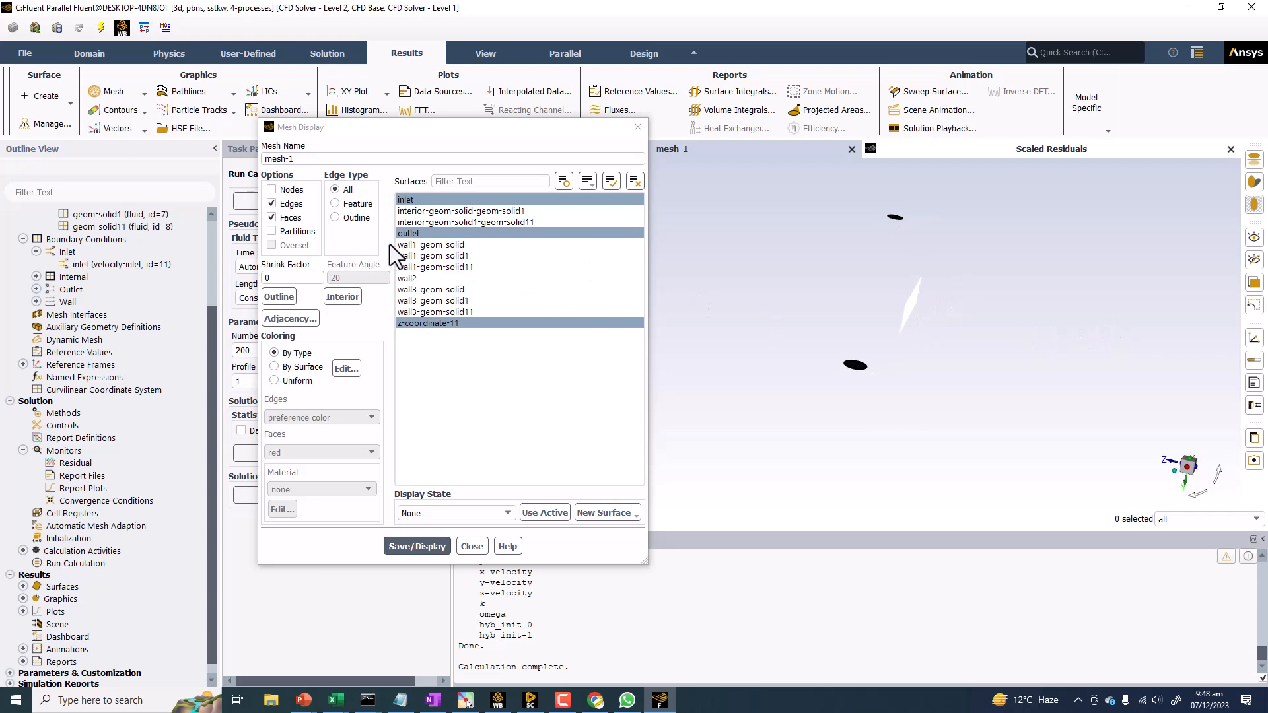
Step: Define a second iso-surface of constant mesh Z-Coordinate with an iso-value of 1.774 m, cutting through both cylinders
left_click(43, 97)
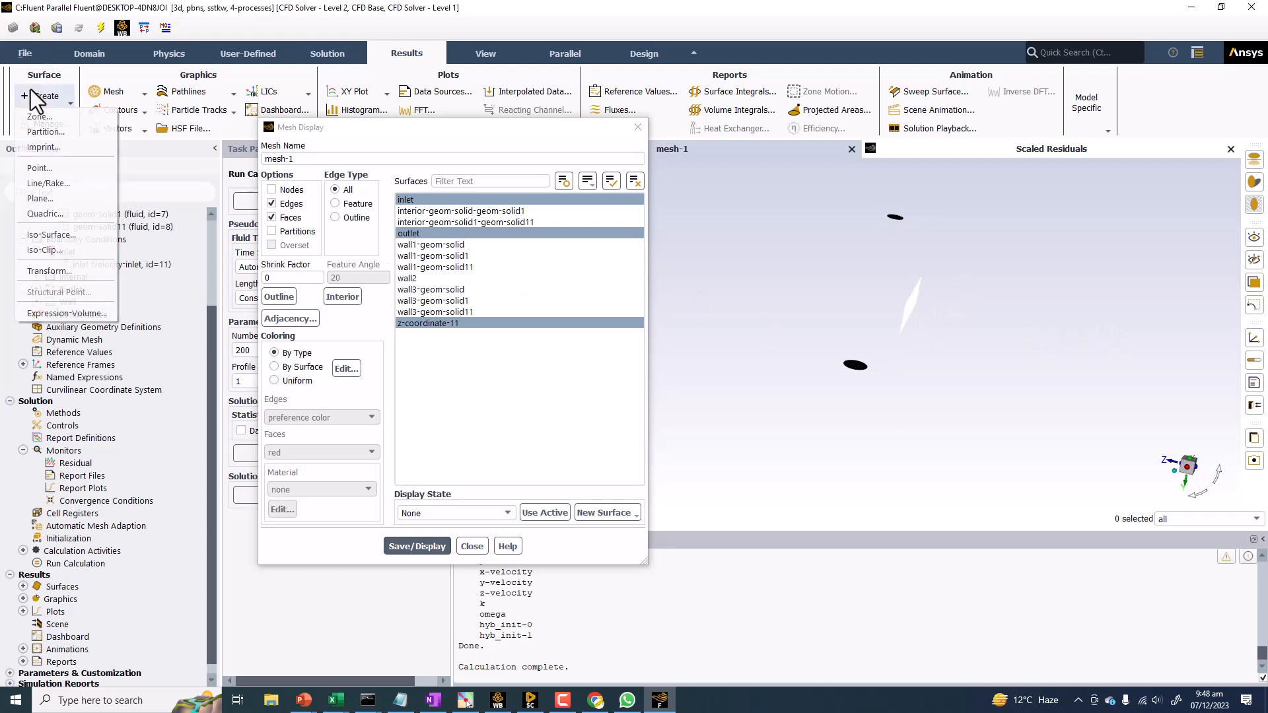
left_click(56, 235)
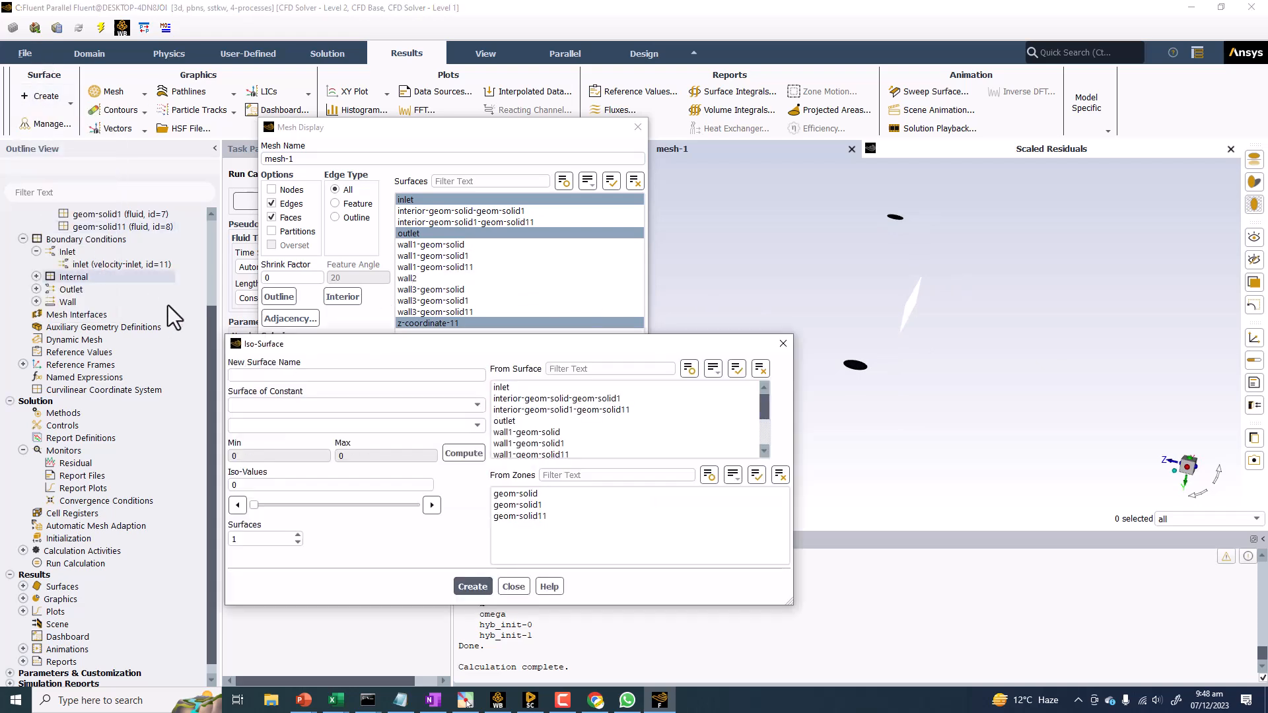
left_click(320, 408)
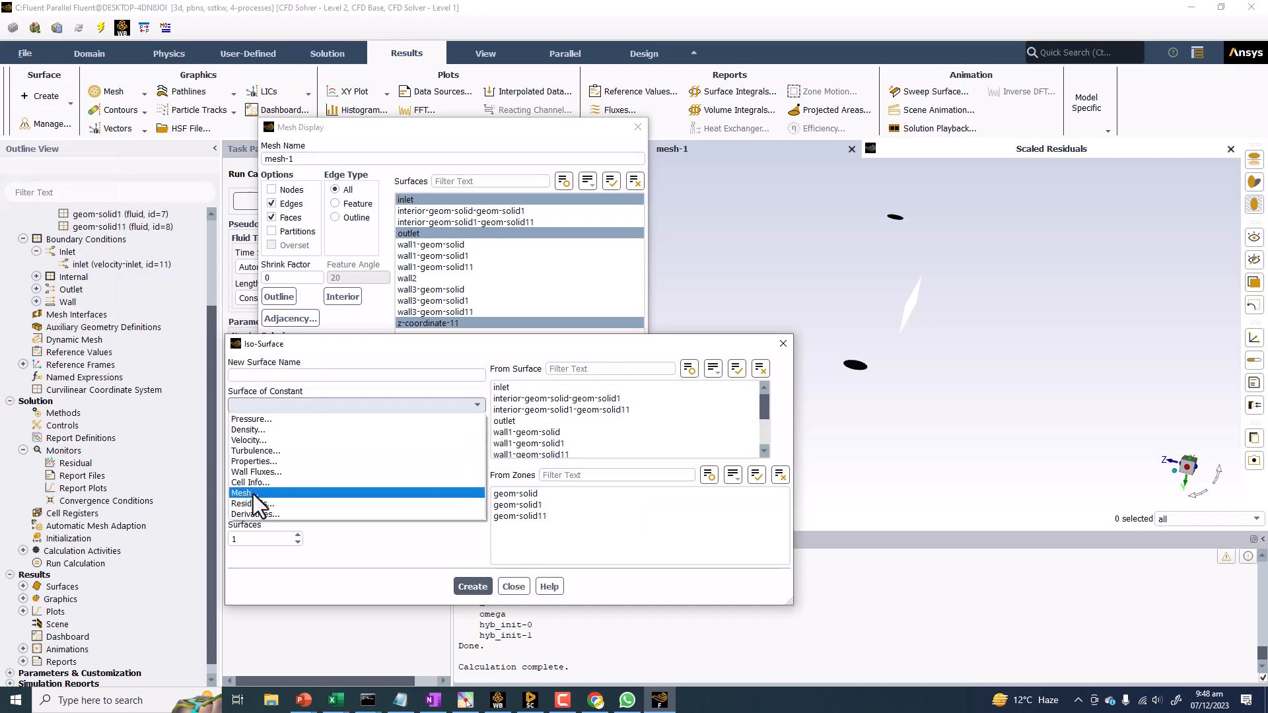
left_click(253, 492)
left_click(475, 426)
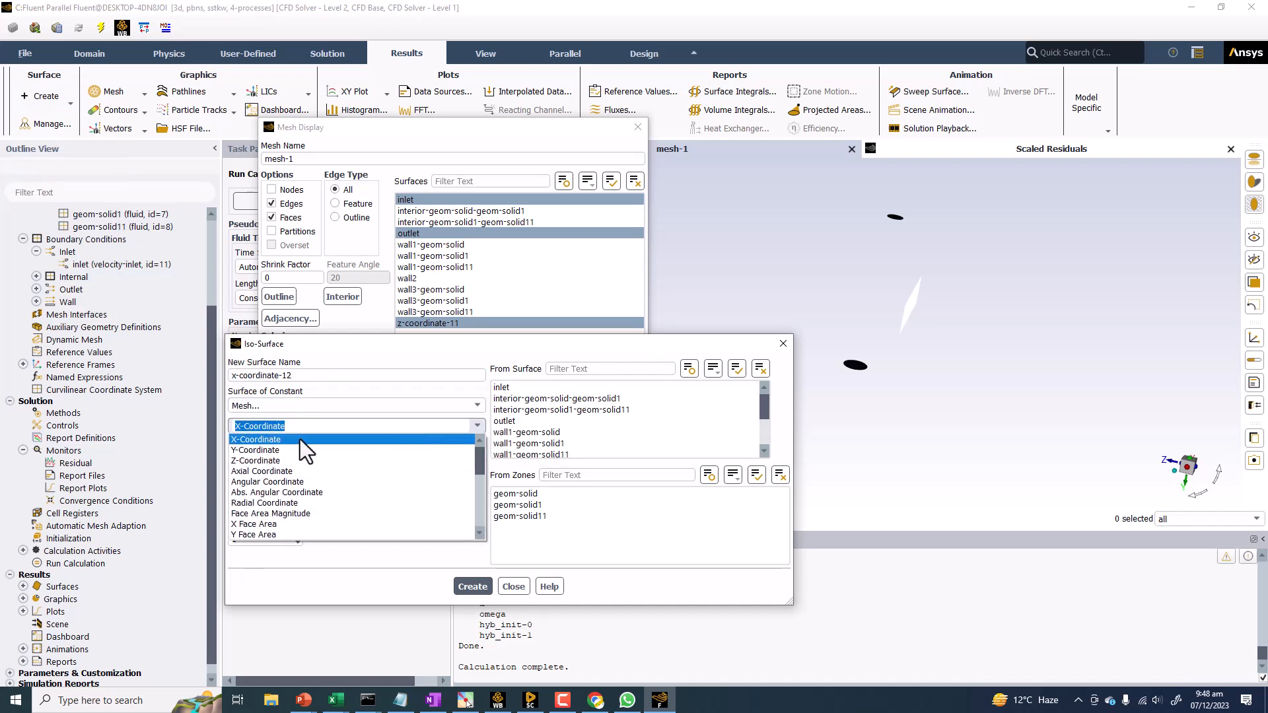
left_click(274, 462)
left_click_drag(261, 506, 309, 506)
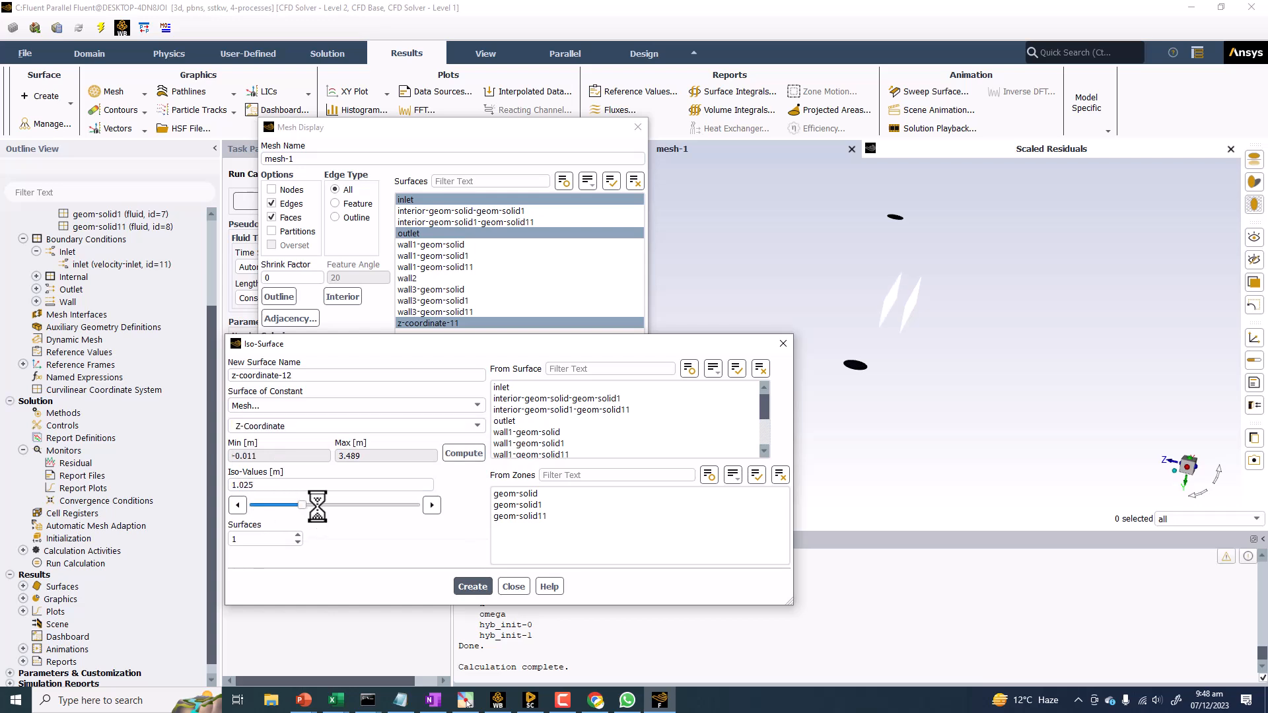
left_click_drag(311, 507, 344, 505)
left_click_drag(998, 244, 1001, 275)
scroll(912, 288, "up", 10)
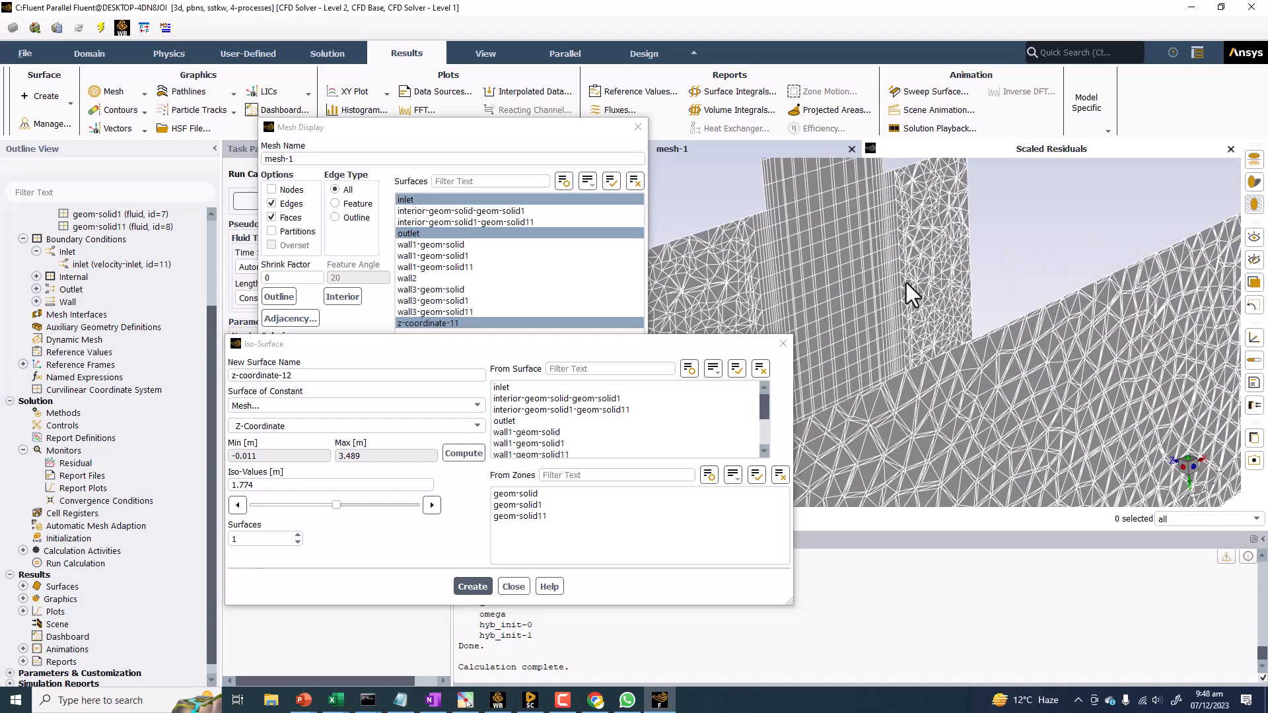
scroll(905, 293, "down", 5)
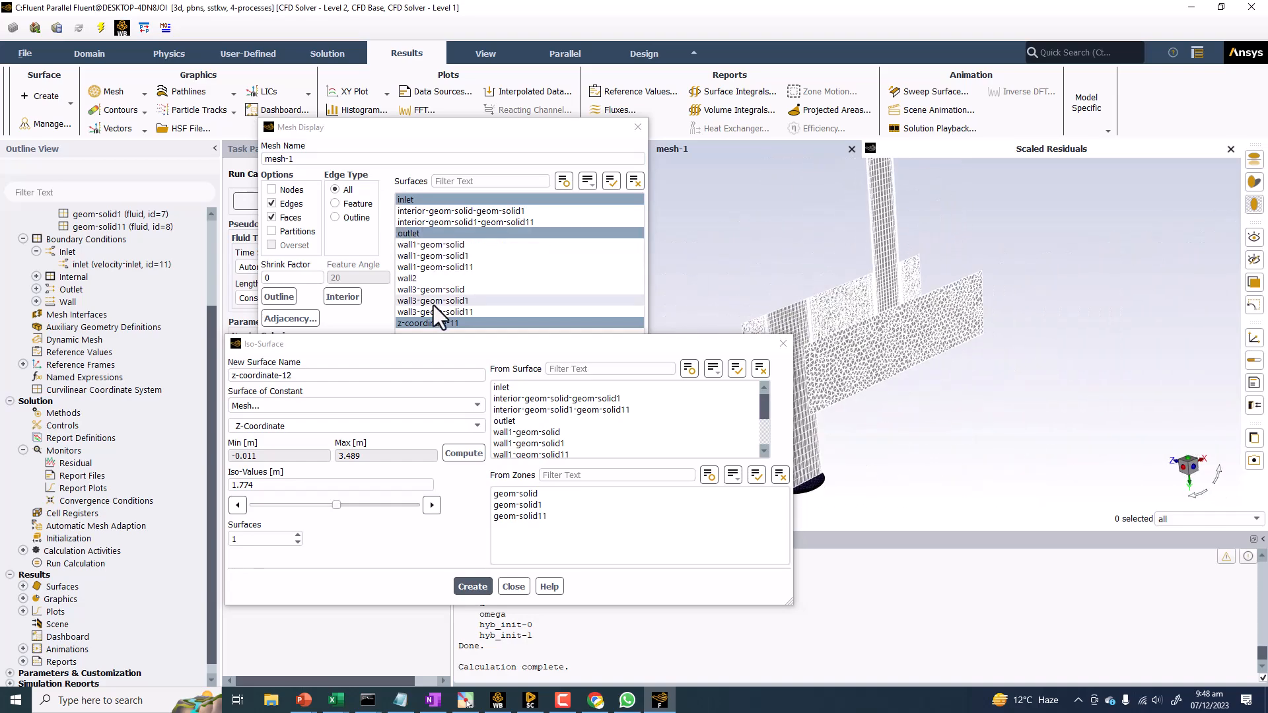
Step: Remove z-coordinate-11 from the mesh display and create the iso-surface at Z-Coordinate 1.774 m
left_click(429, 324)
left_click(417, 547)
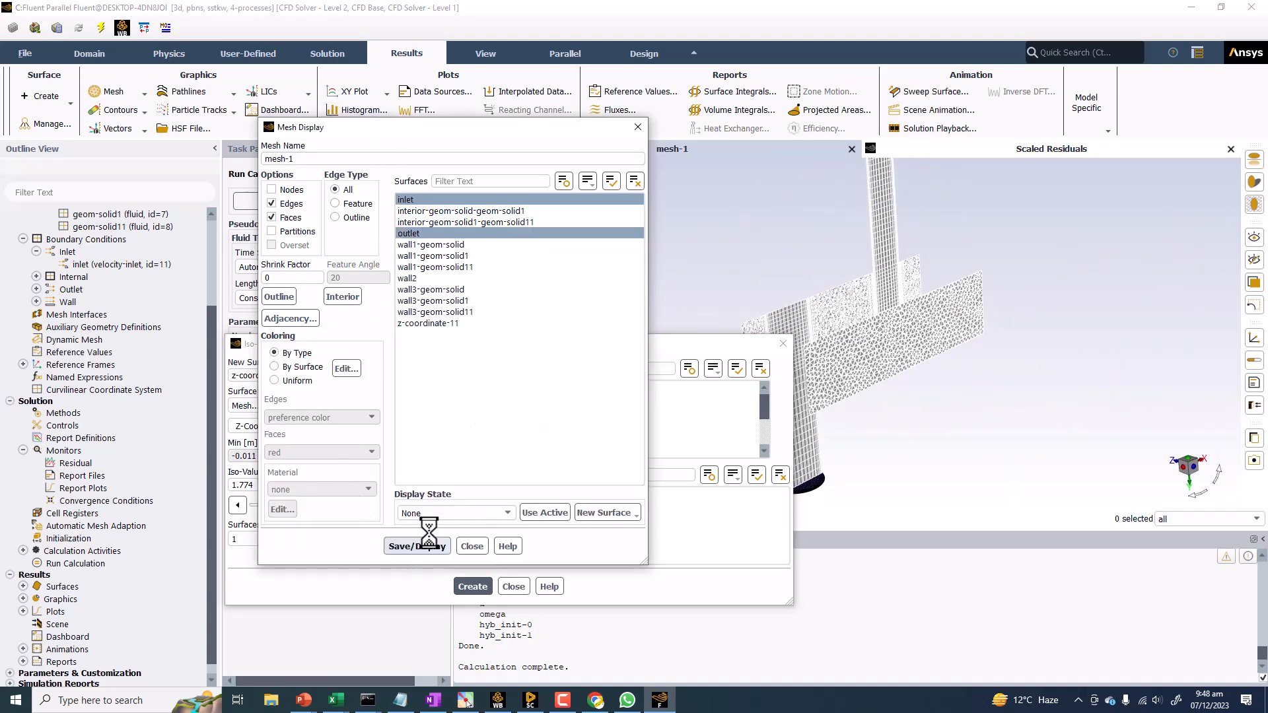
left_click(672, 354)
left_click(473, 586)
Step: Add z-coordinate-12 to the mesh display beside the inlet and outlet, and close the mesh and iso-surface settings
left_click(442, 146)
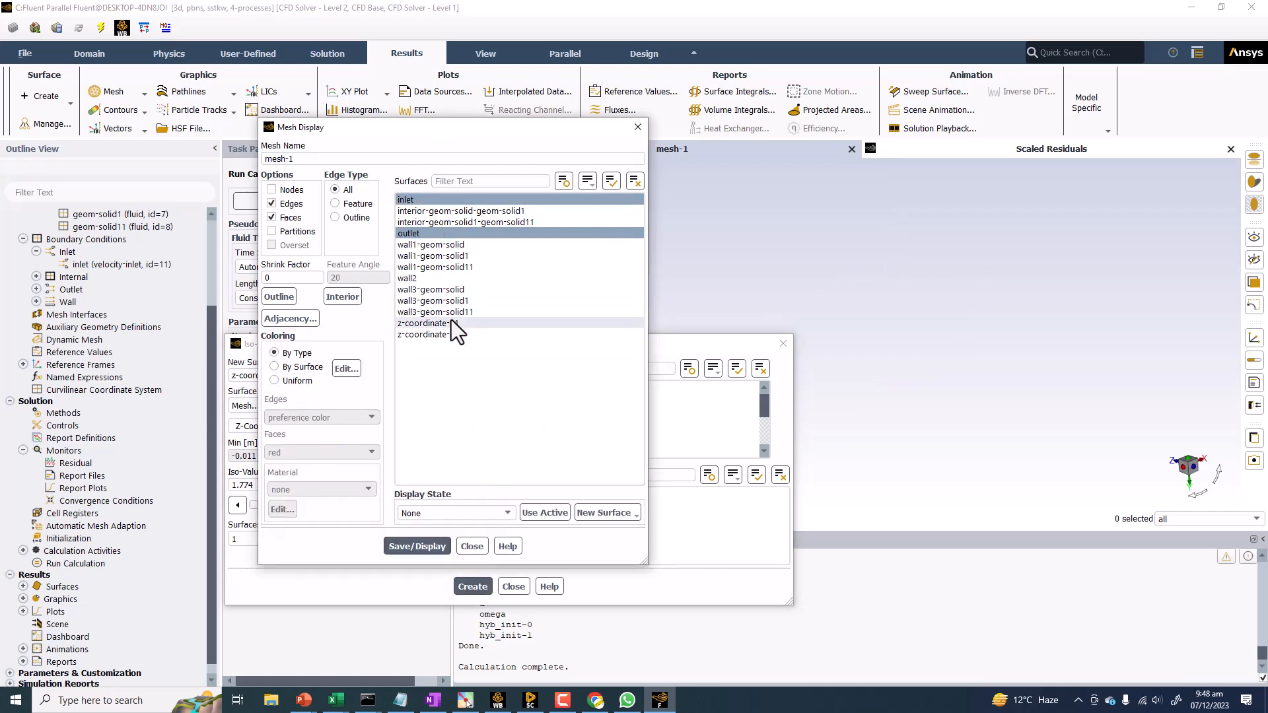
left_click(438, 334)
left_click(416, 546)
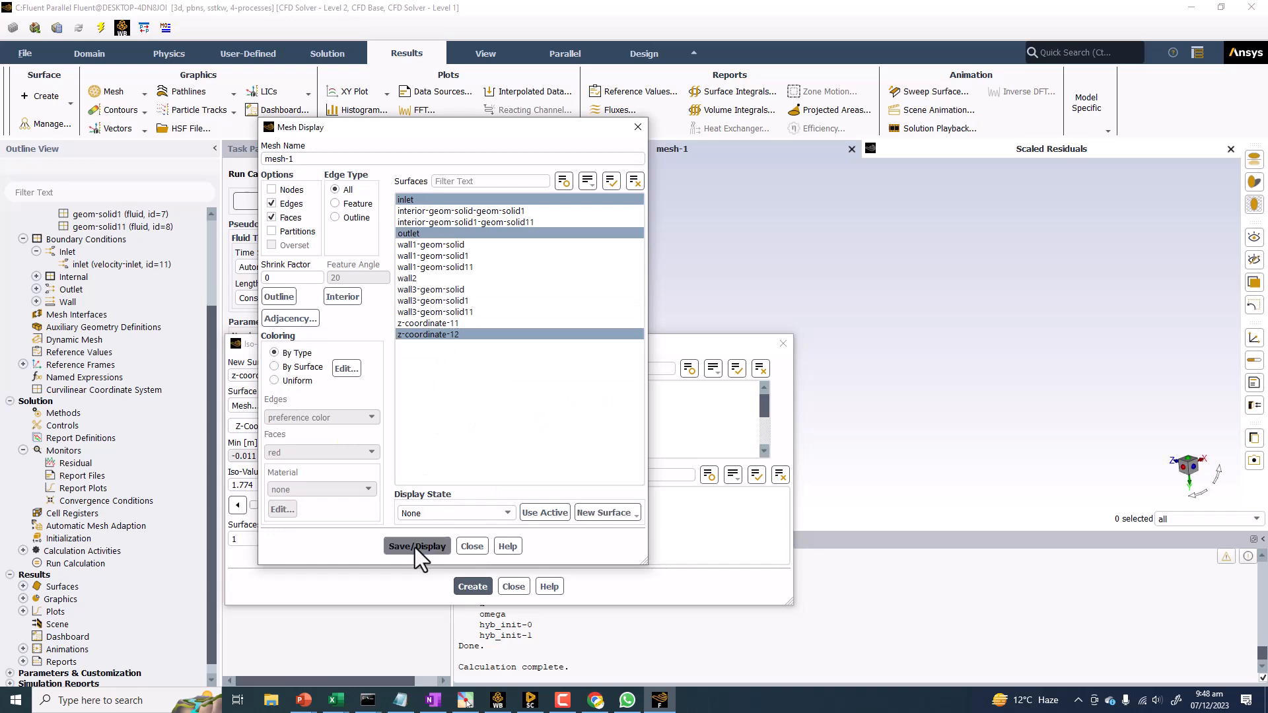
left_click_drag(993, 266, 905, 268)
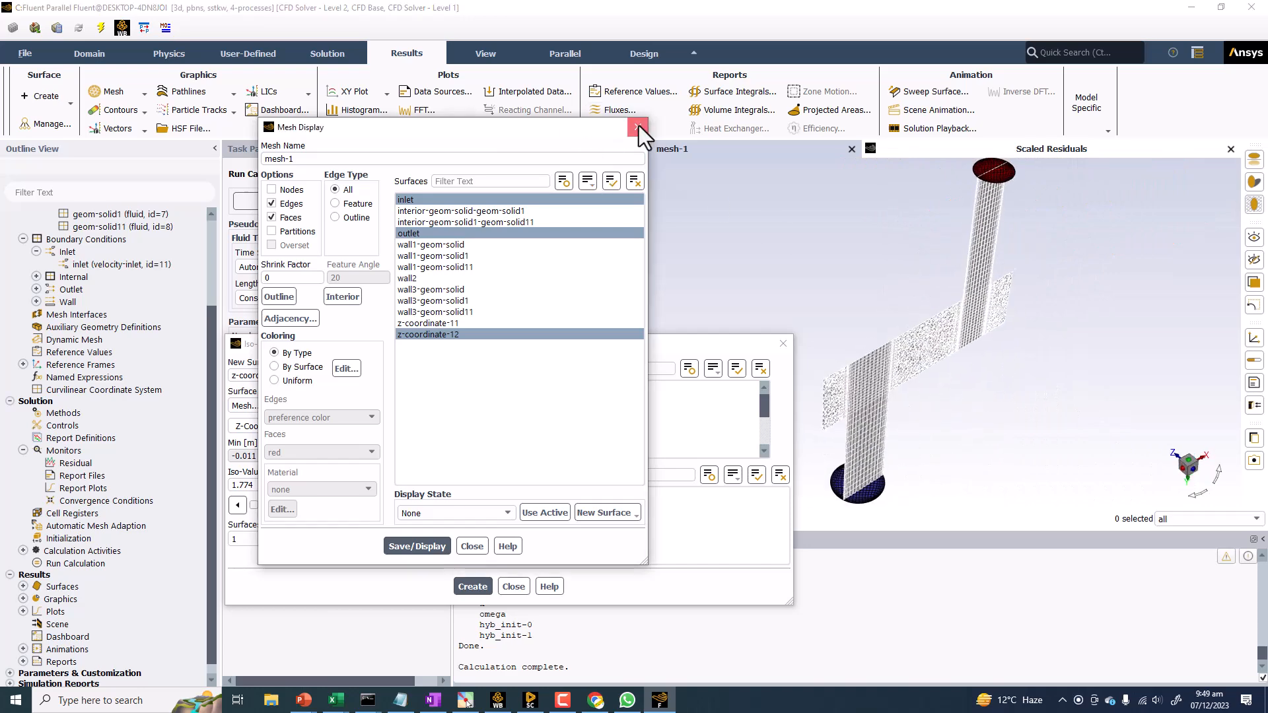
left_click(638, 127)
left_click(783, 343)
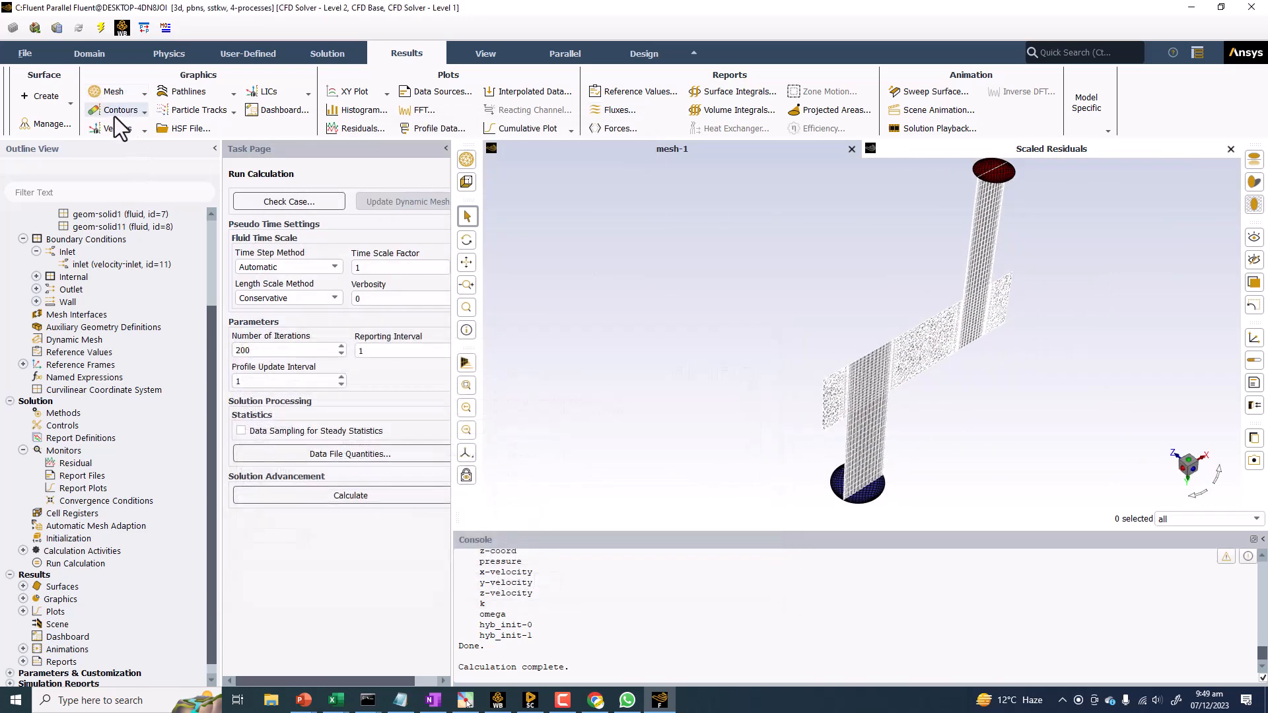
Step: Create filled contours of static pressure on the z-coordinate-12 surface and display them
left_click(111, 127)
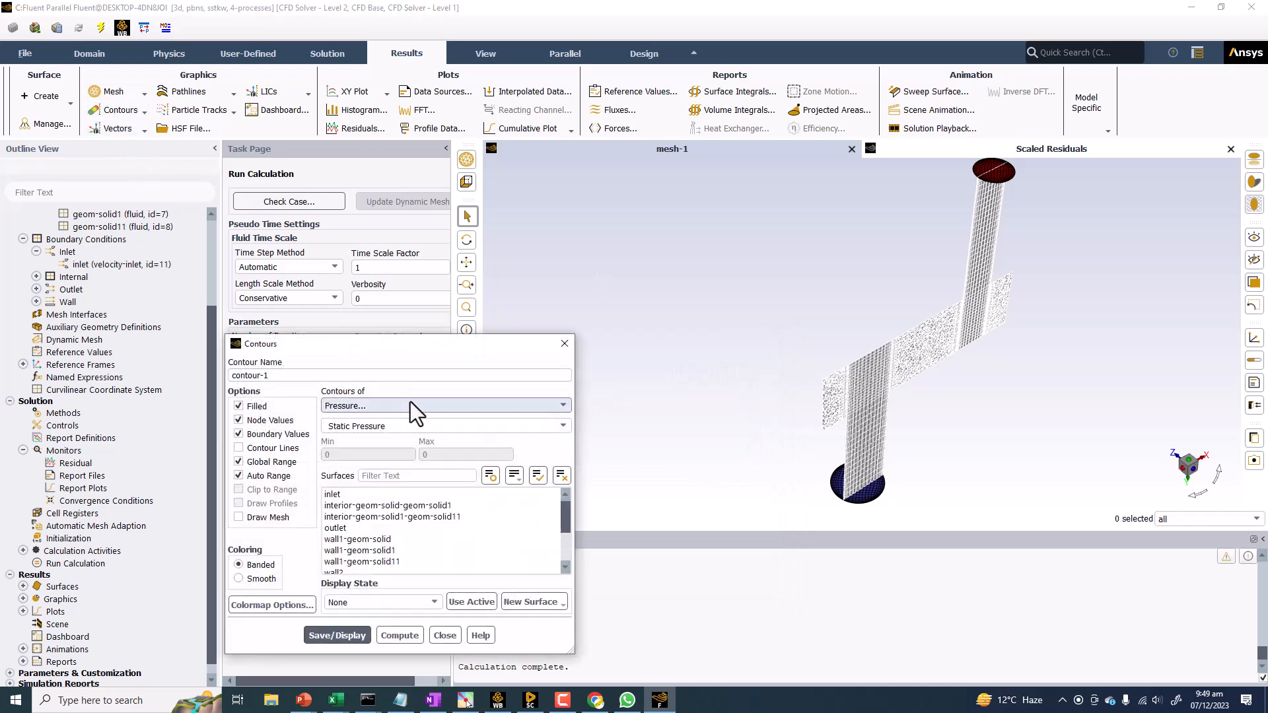
scroll(372, 517, "down", 2)
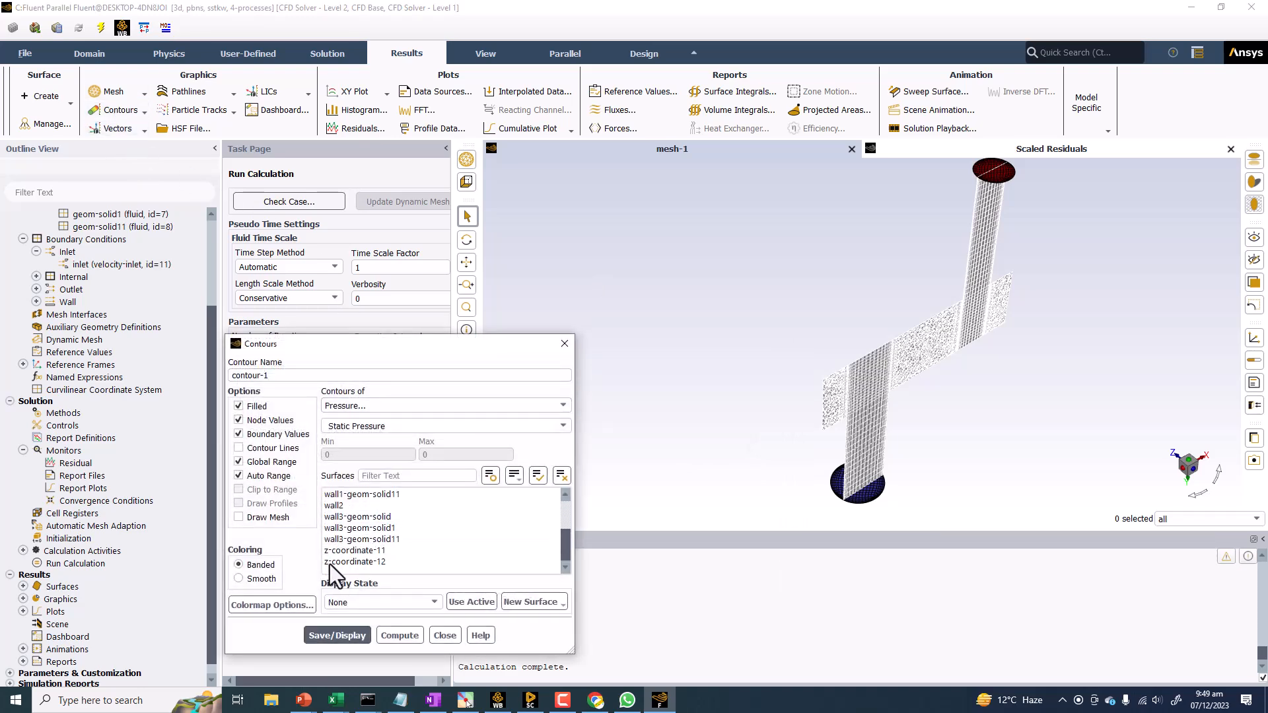
left_click(349, 562)
left_click(337, 635)
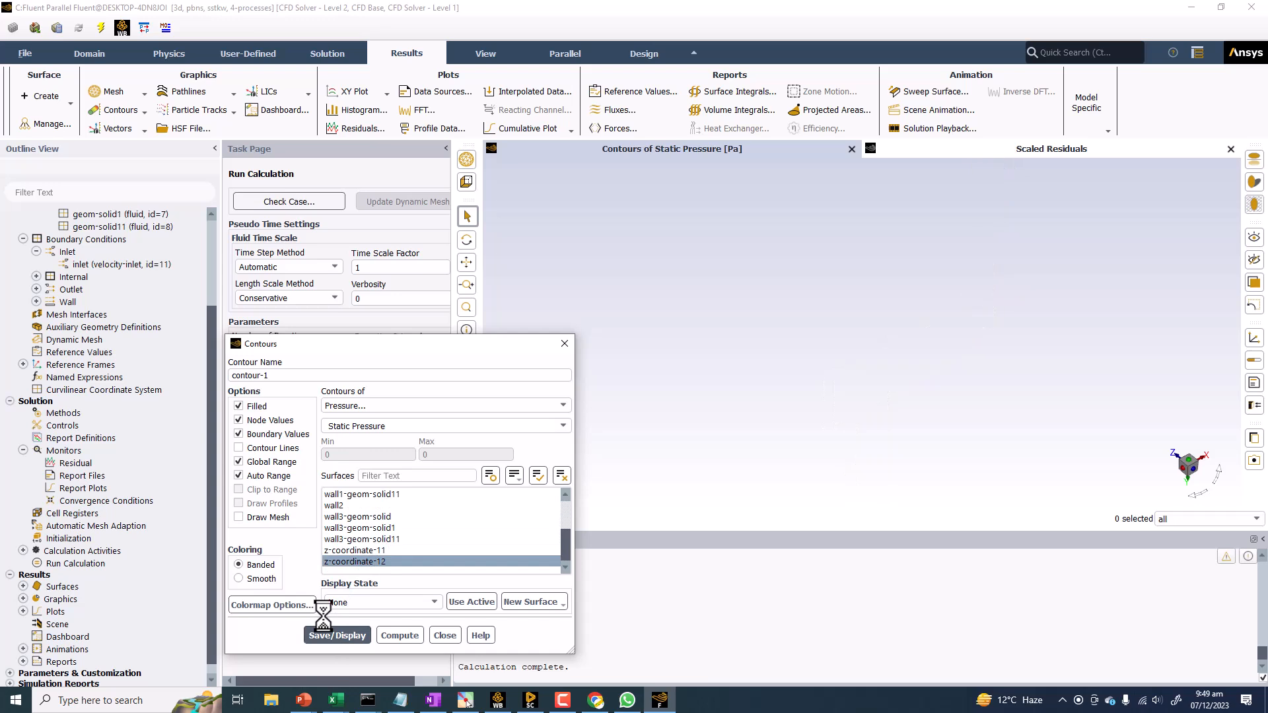
left_click_drag(893, 362, 867, 300)
Step: Switch contour-1 to velocity magnitude on z-coordinate-12 and display it
left_click(375, 409)
left_click(343, 441)
left_click(338, 635)
left_click_drag(905, 288, 852, 310)
scroll(915, 306, "up", 5)
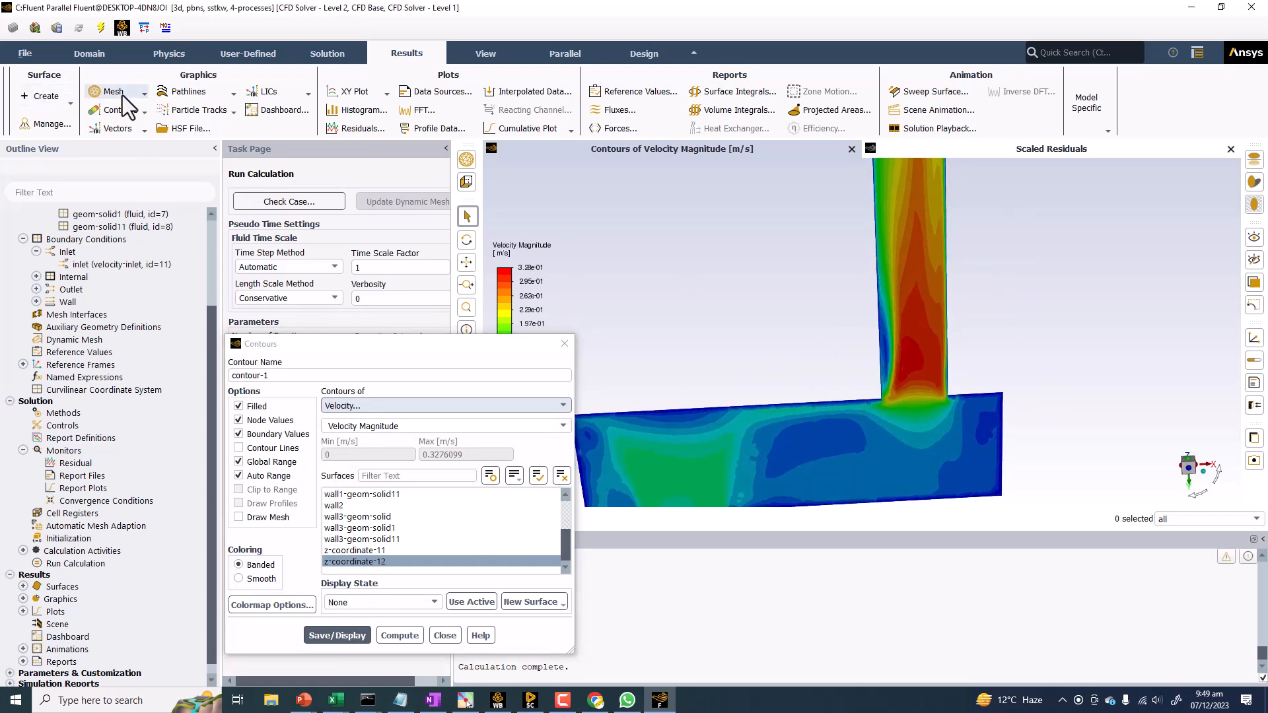
Step: Enable mesh drawing for contour-1 with only the inlet surface selected, and redisplay the velocity magnitude contours with it
left_click(252, 516)
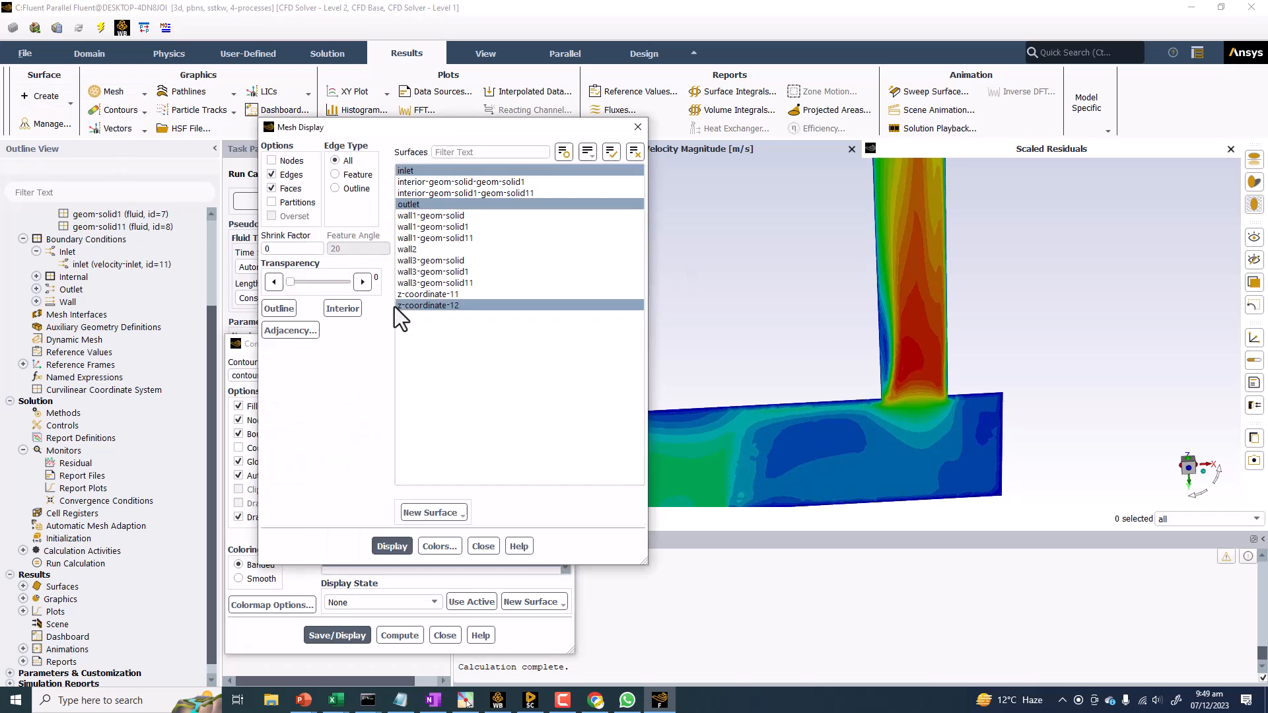
left_click(417, 204)
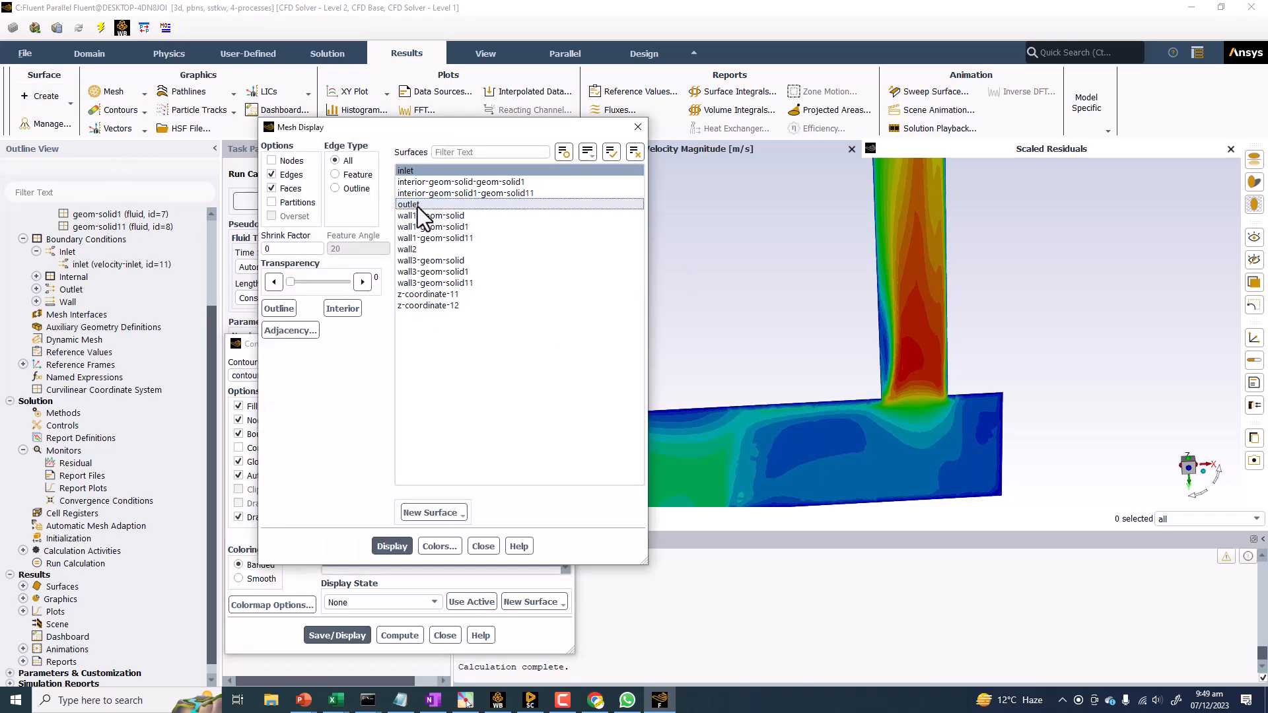
left_click(397, 546)
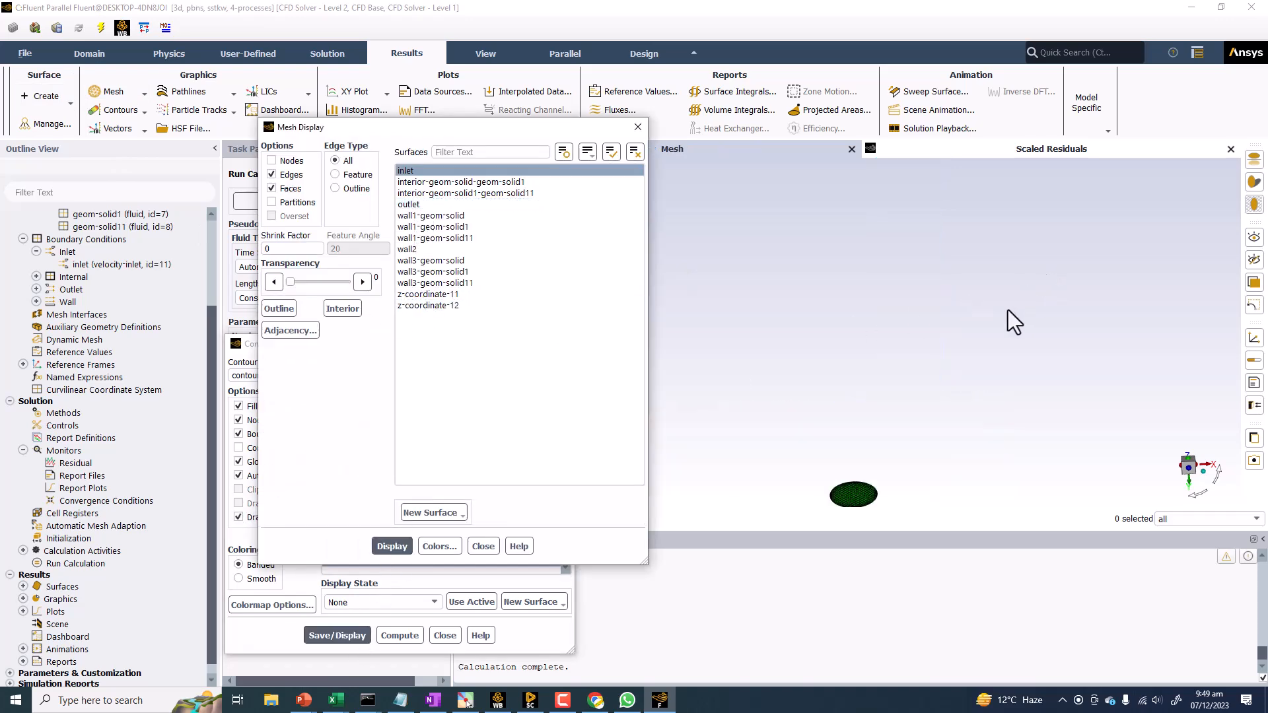
mouse_move(899, 355)
left_mouse_down()
mouse_move(873, 358)
mouse_move(868, 244)
mouse_move(841, 334)
mouse_move(905, 331)
left_mouse_up()
left_click(335, 635)
left_click_drag(727, 317, 933, 410)
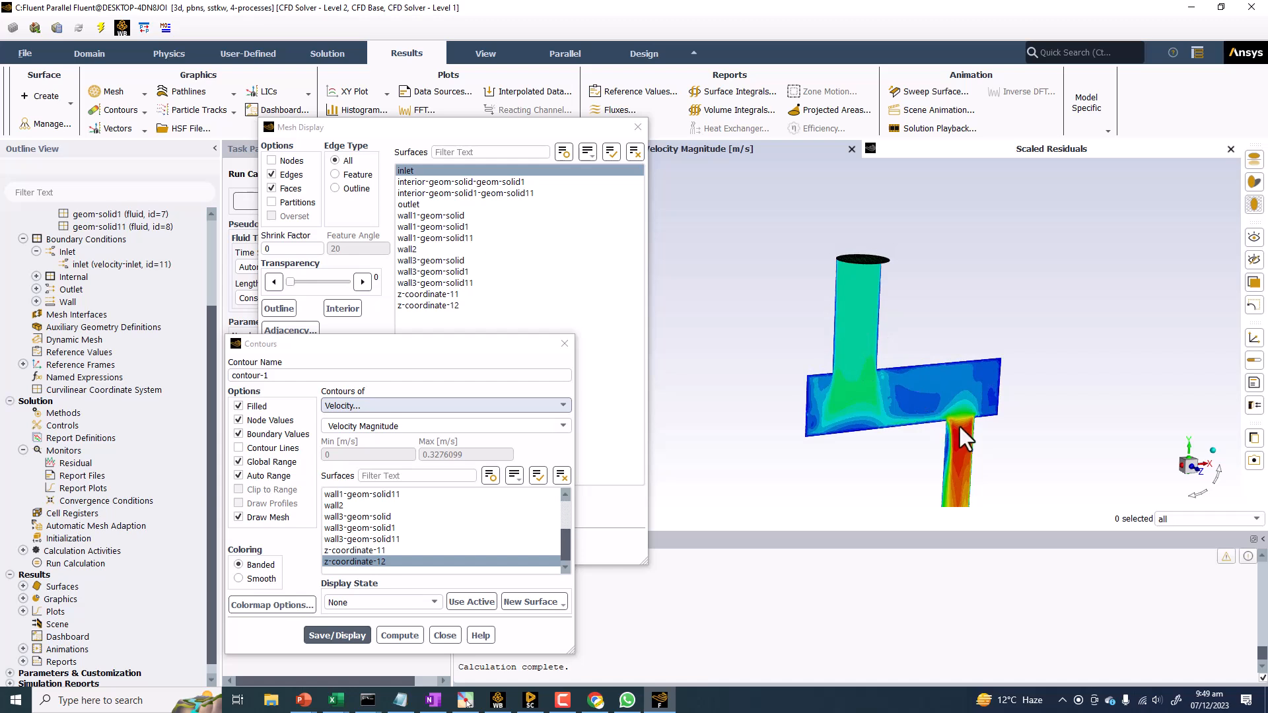
left_click_drag(951, 423, 920, 424)
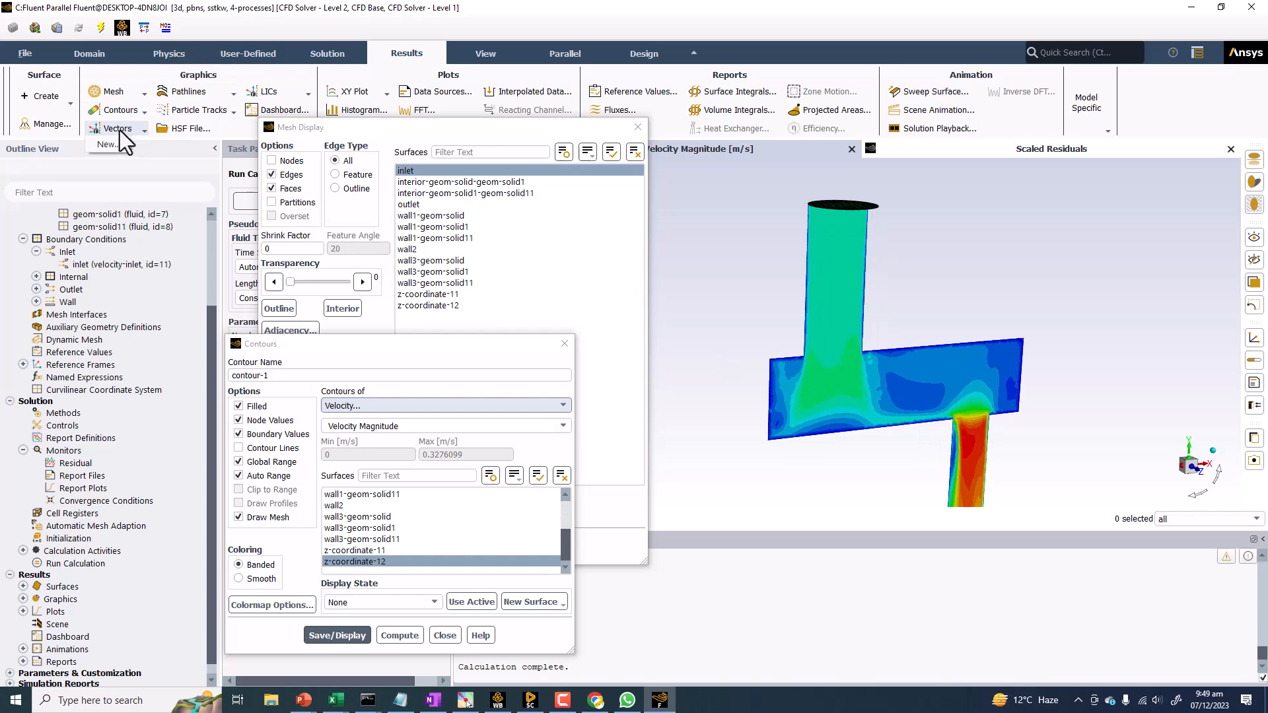
Step: Create velocity vectors colored by velocity magnitude on the z-coordinate-12 surface and display them
left_click(106, 144)
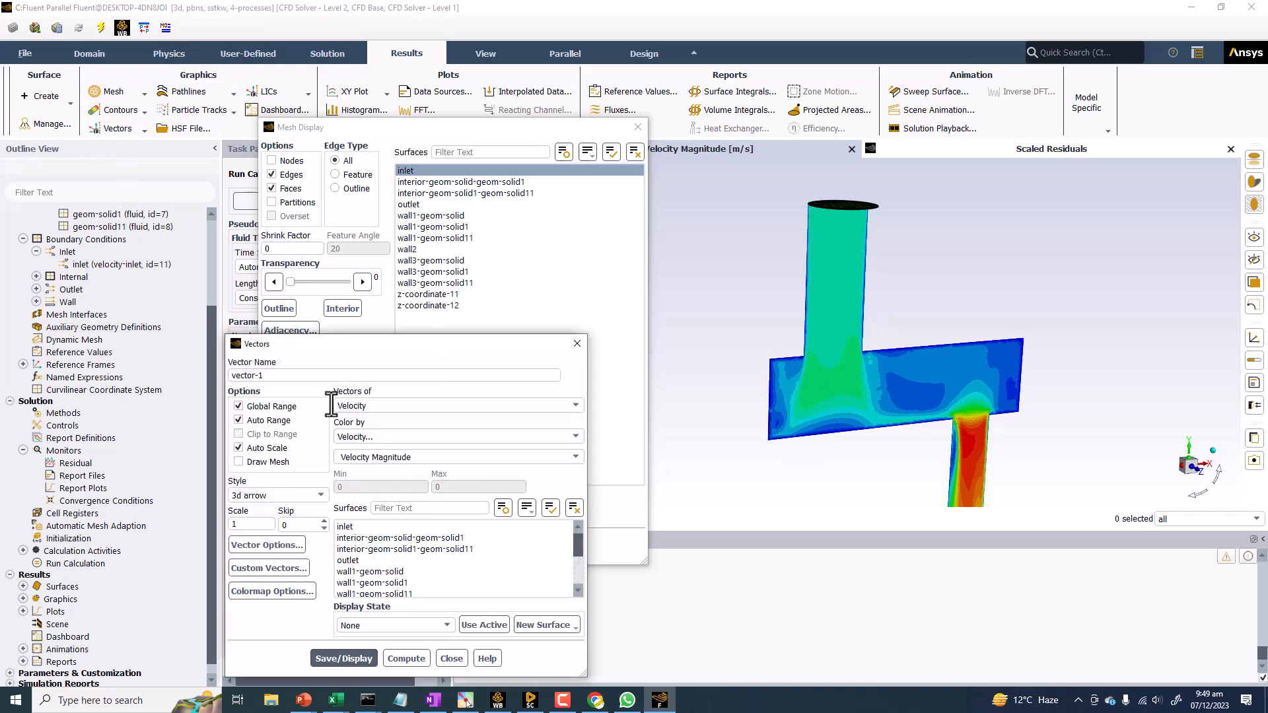
scroll(389, 580, "down", 3)
left_click(375, 583)
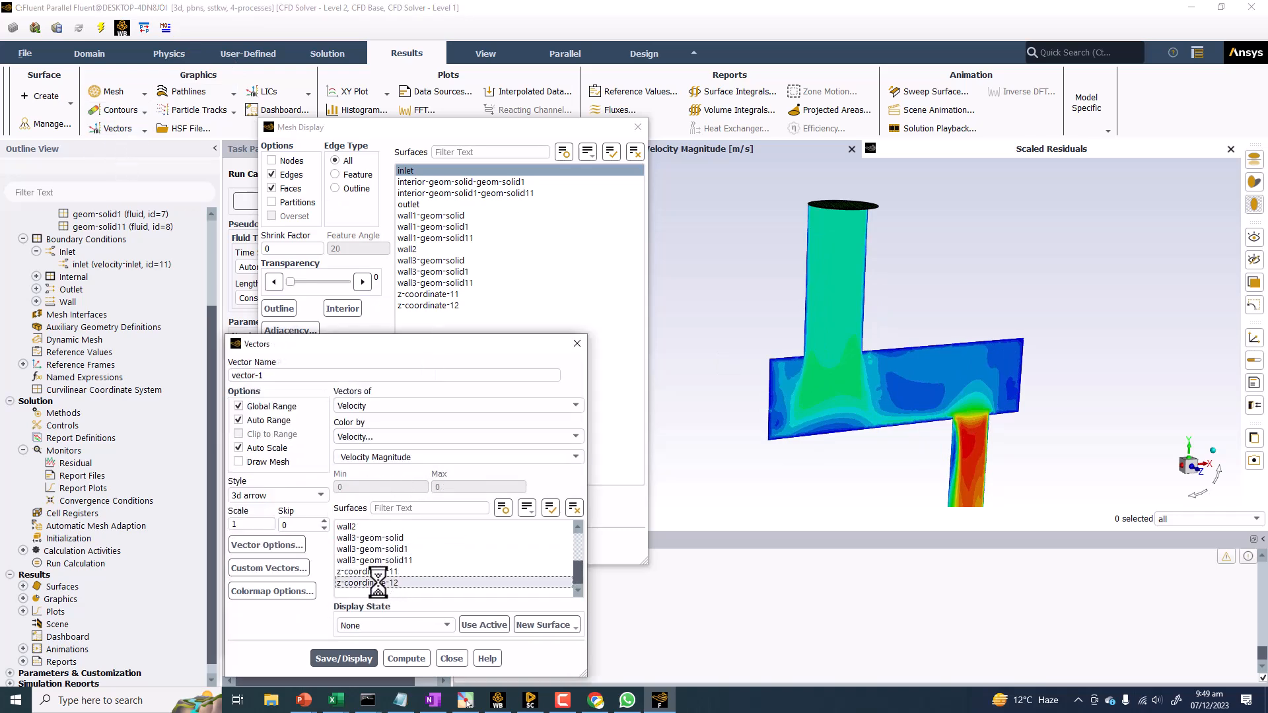
left_click(344, 659)
scroll(925, 336, "up", 5)
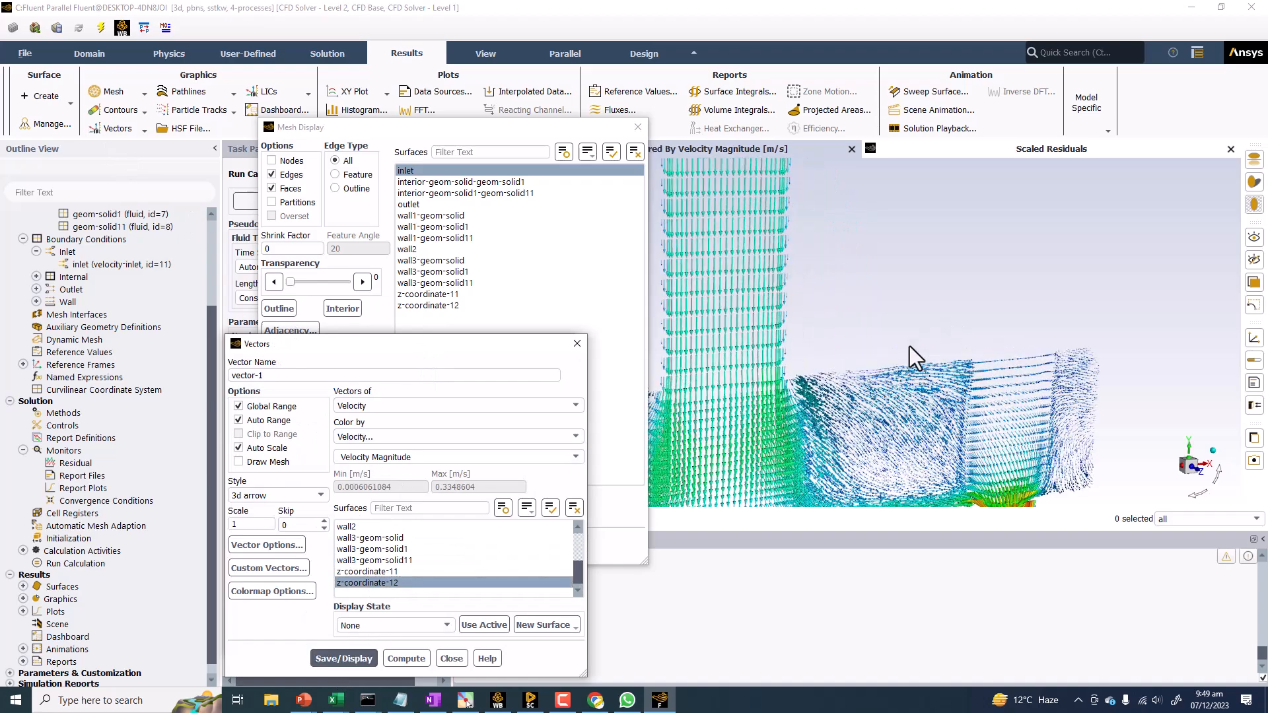
left_click_drag(846, 385, 851, 310)
scroll(850, 310, "up", 3)
scroll(851, 310, "down", 8)
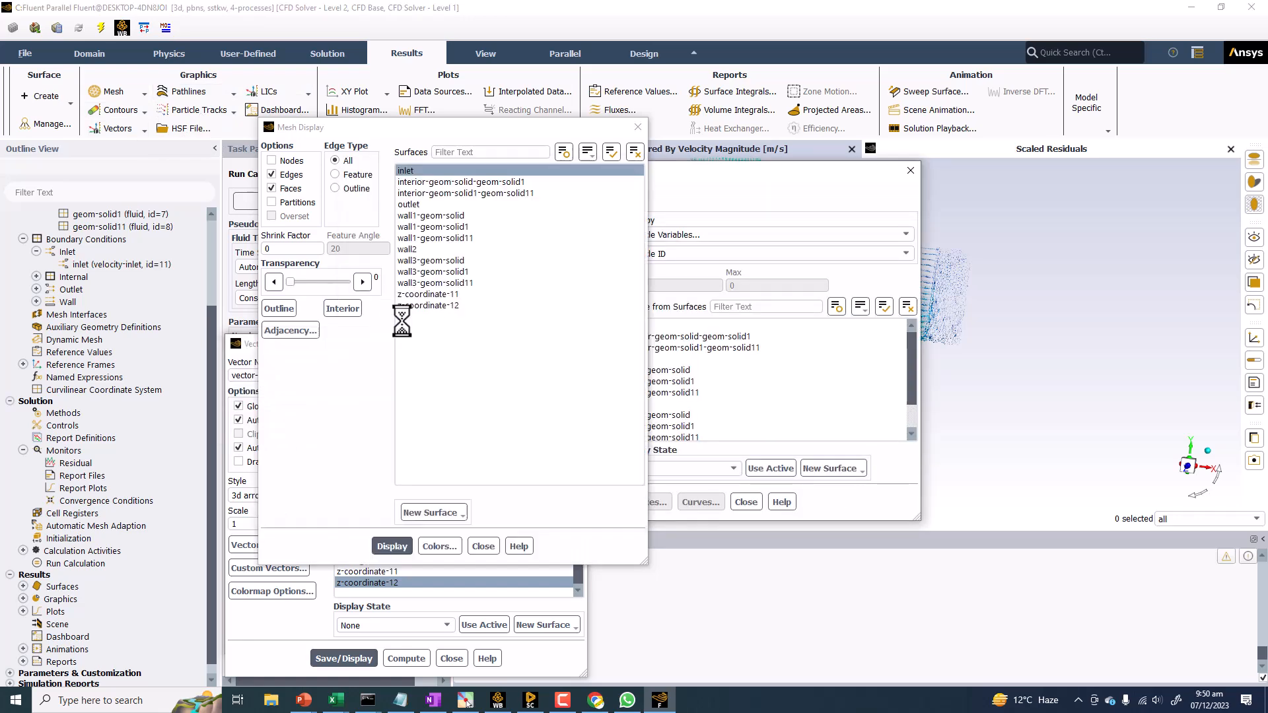
Step: Display the inlet, outlet and wall2 surfaces in the pathlines mesh as faces without edges
left_click(411, 171)
left_click(415, 205)
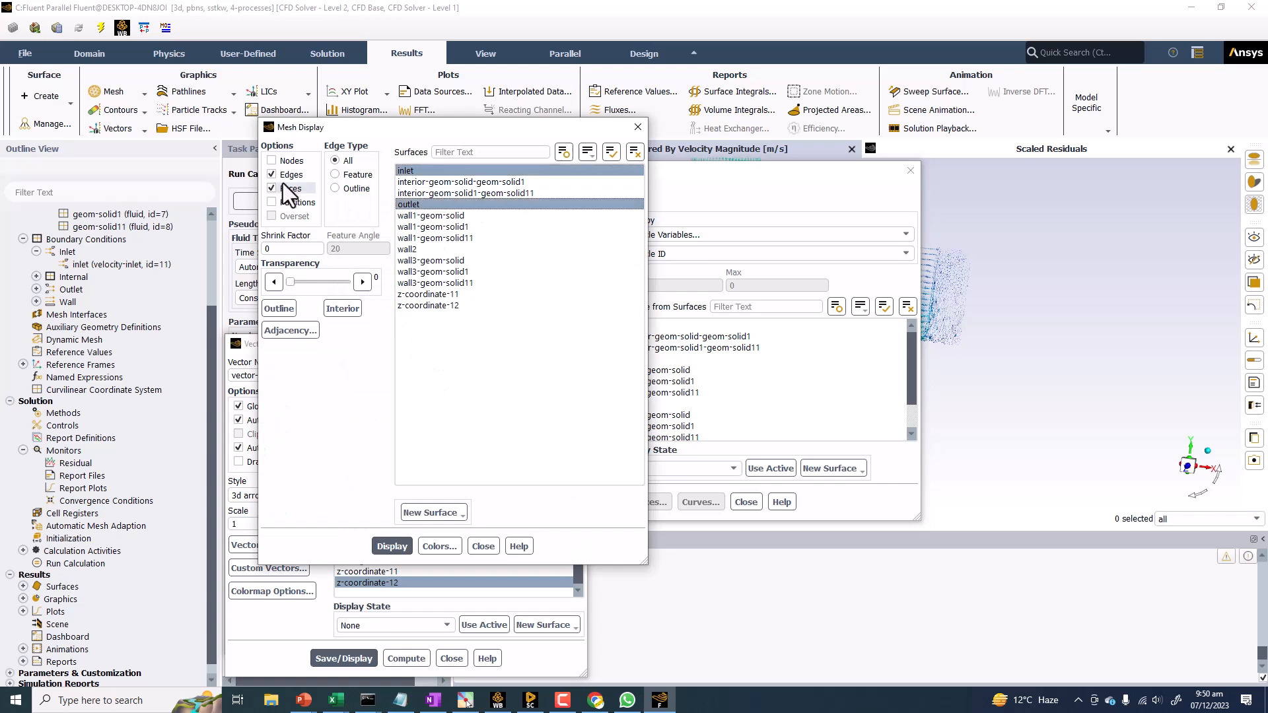
left_click(272, 174)
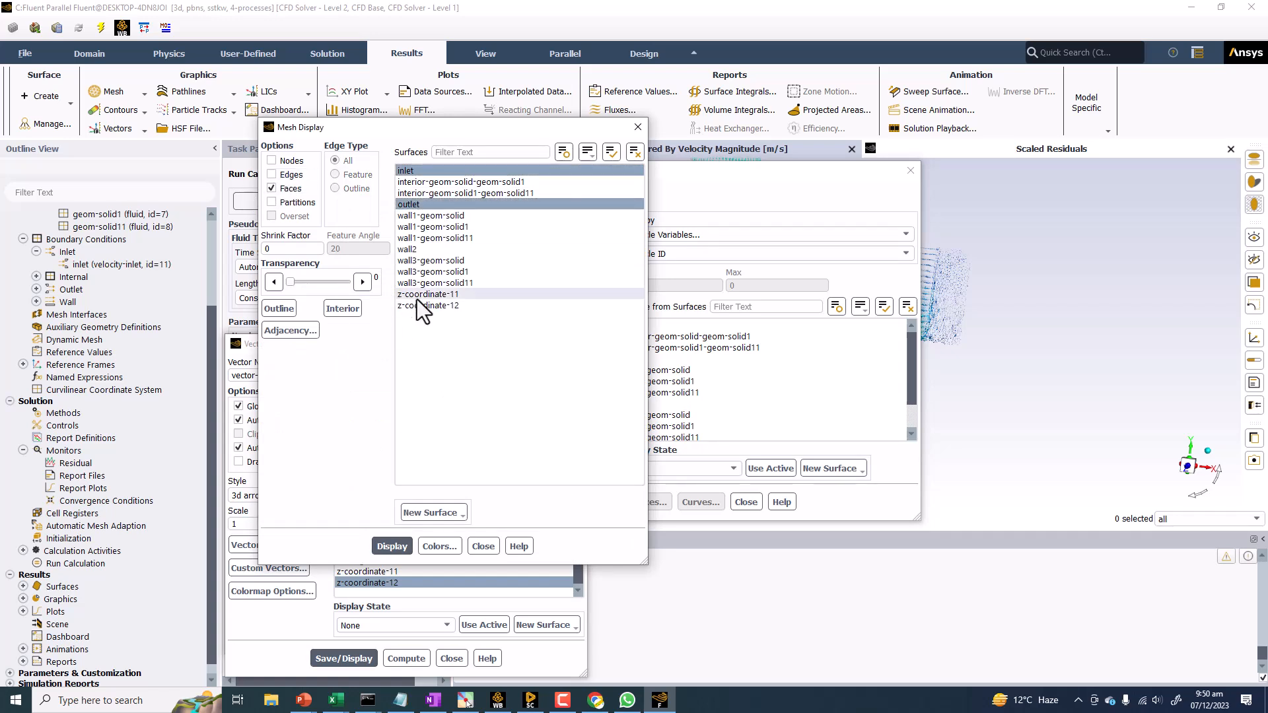
left_click(410, 252)
left_click(393, 546)
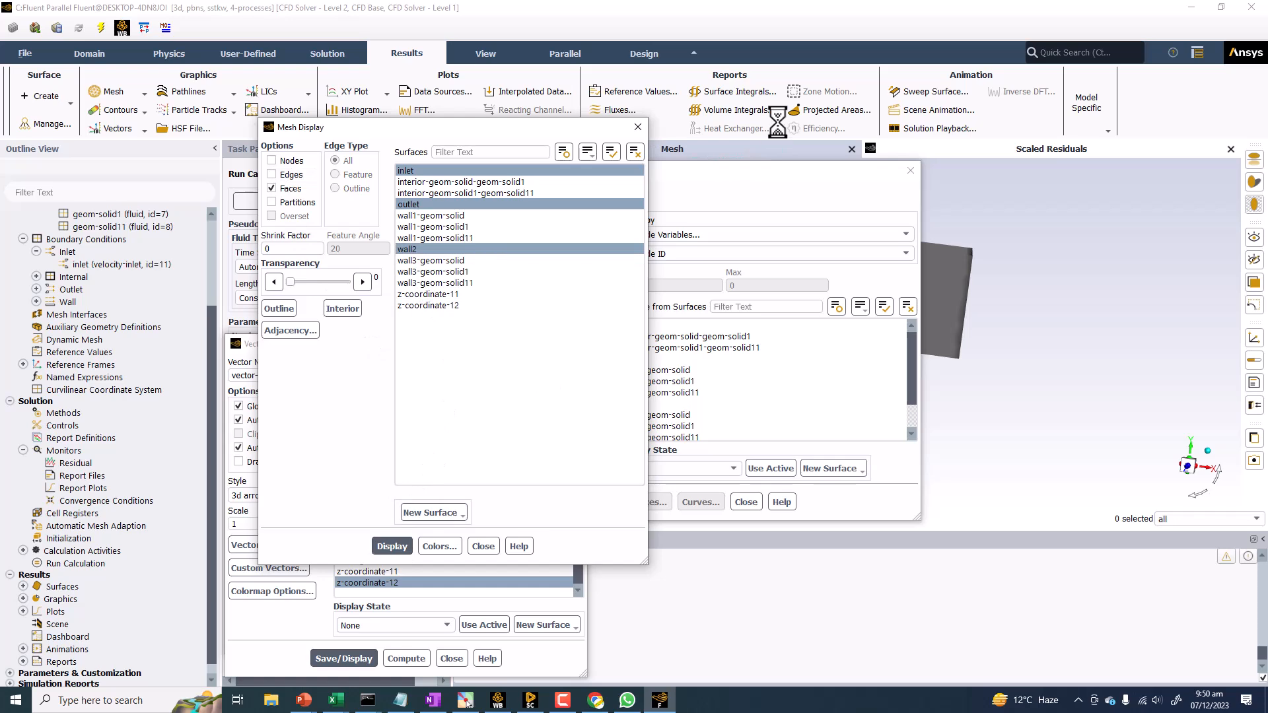
left_click_drag(739, 172, 1131, 375)
left_click_drag(810, 216, 744, 279)
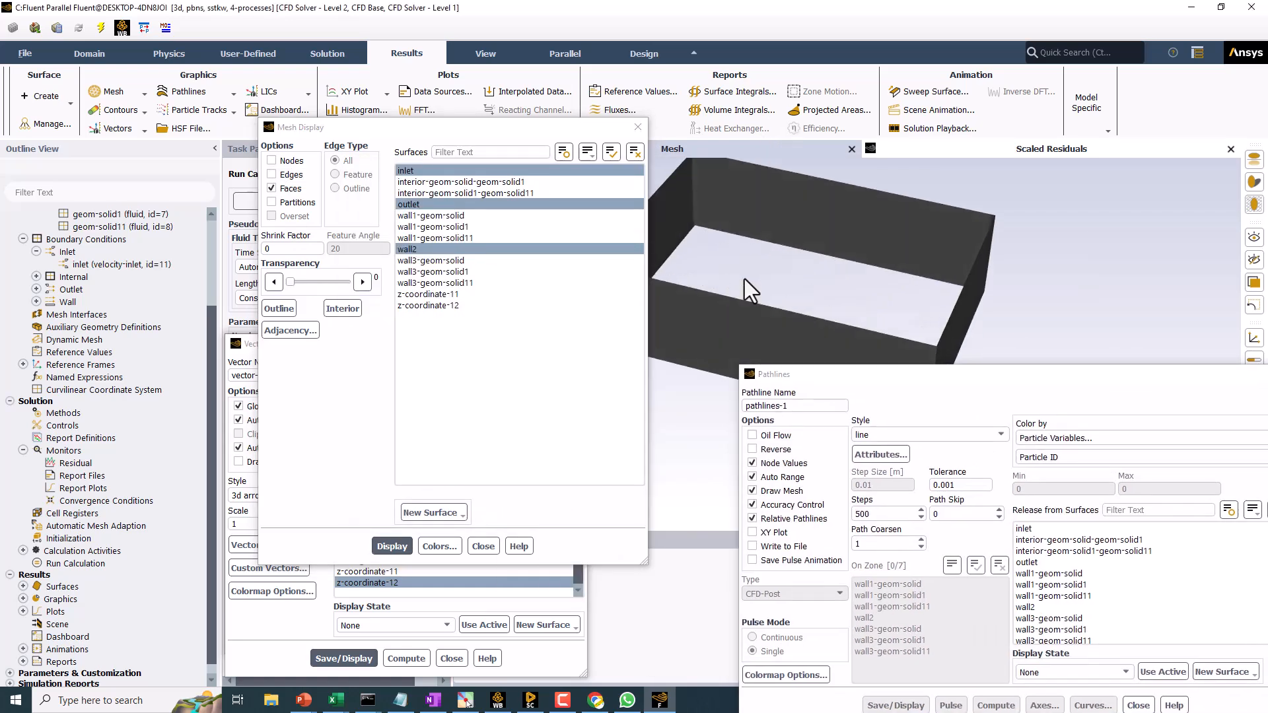
Step: Add wall1-geom-solid, wall1-geom-solid1 and wall1-geom-solid11 to the mesh display
left_click(562, 215)
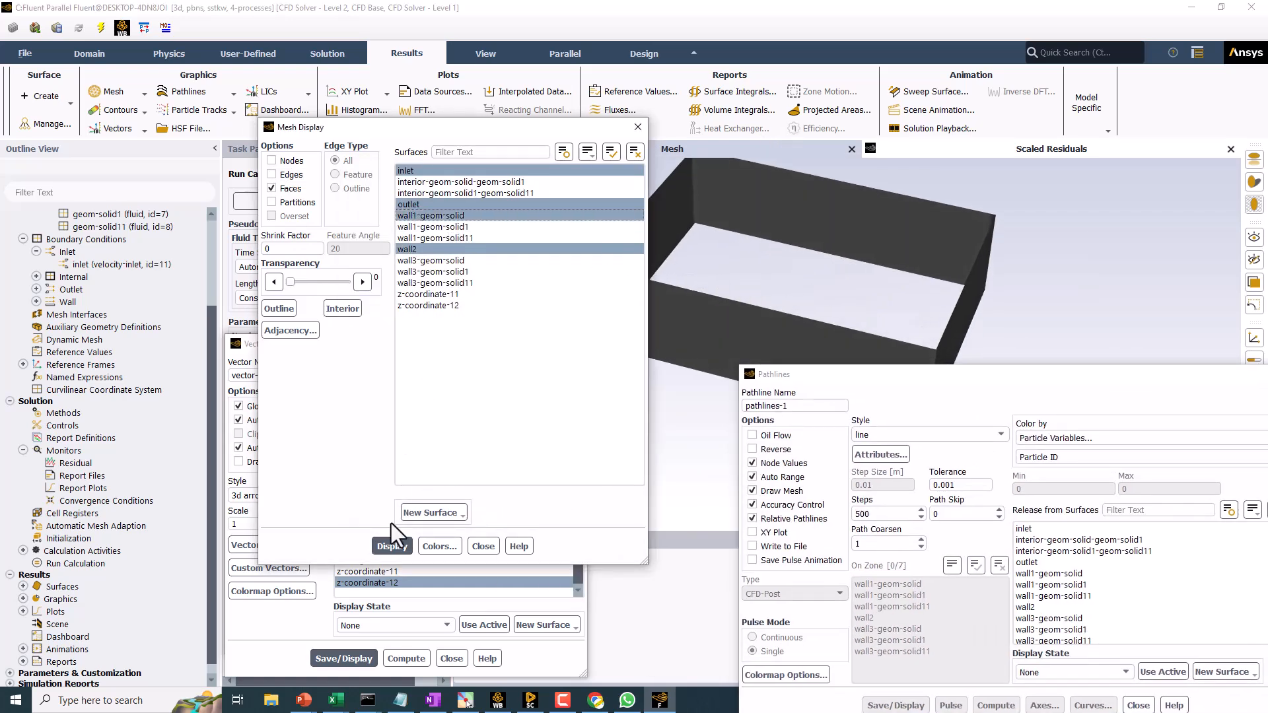
left_click(390, 546)
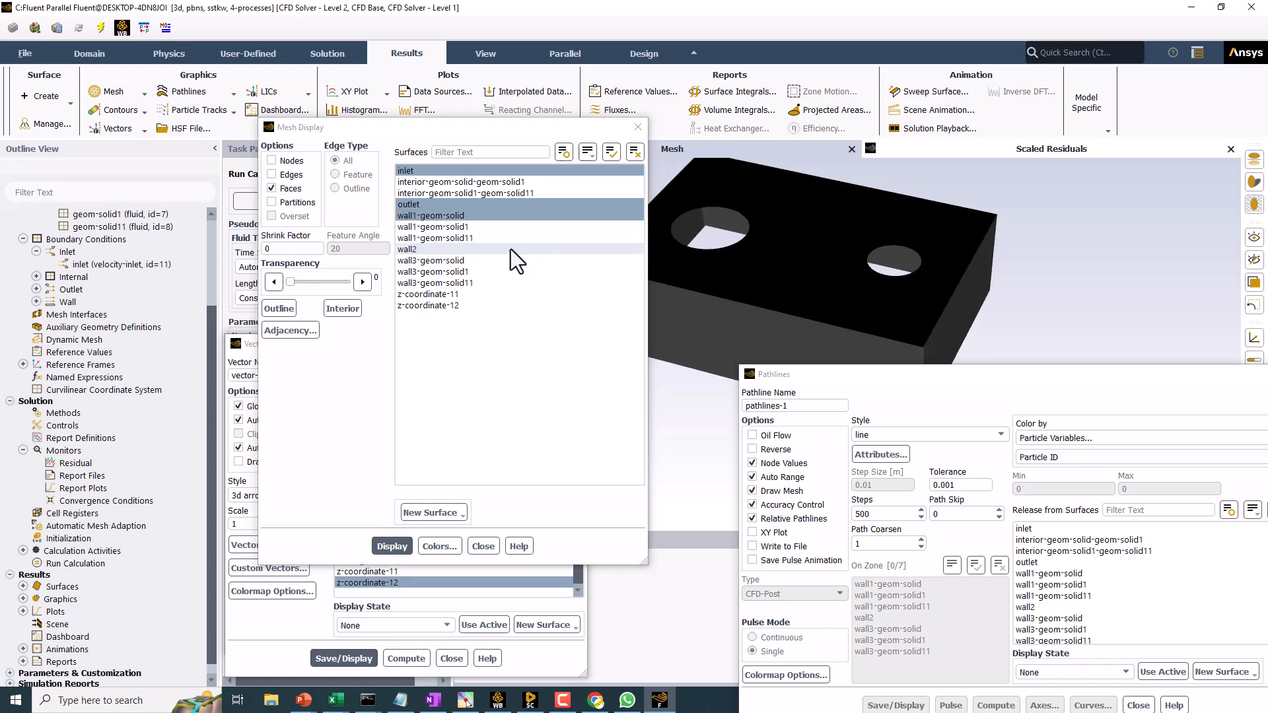
left_click(464, 227)
left_click(462, 249)
left_click(392, 546)
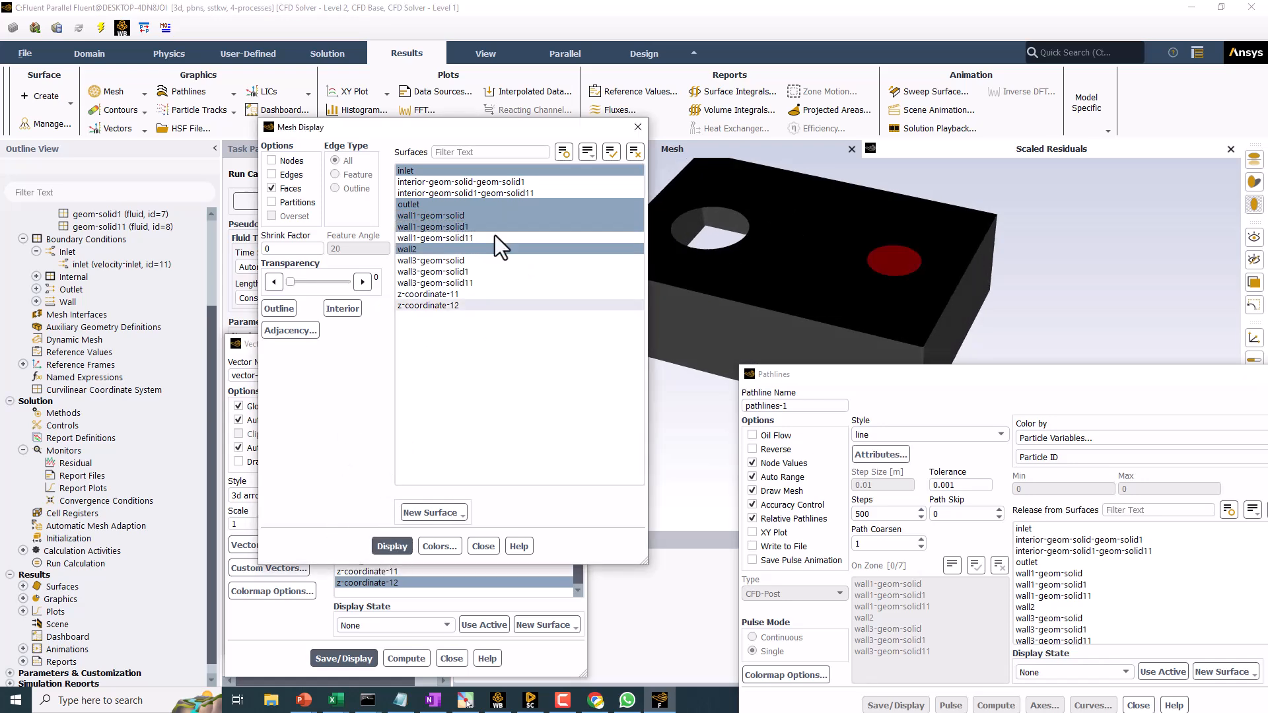
left_click(469, 249)
left_click(462, 238)
left_click(391, 545)
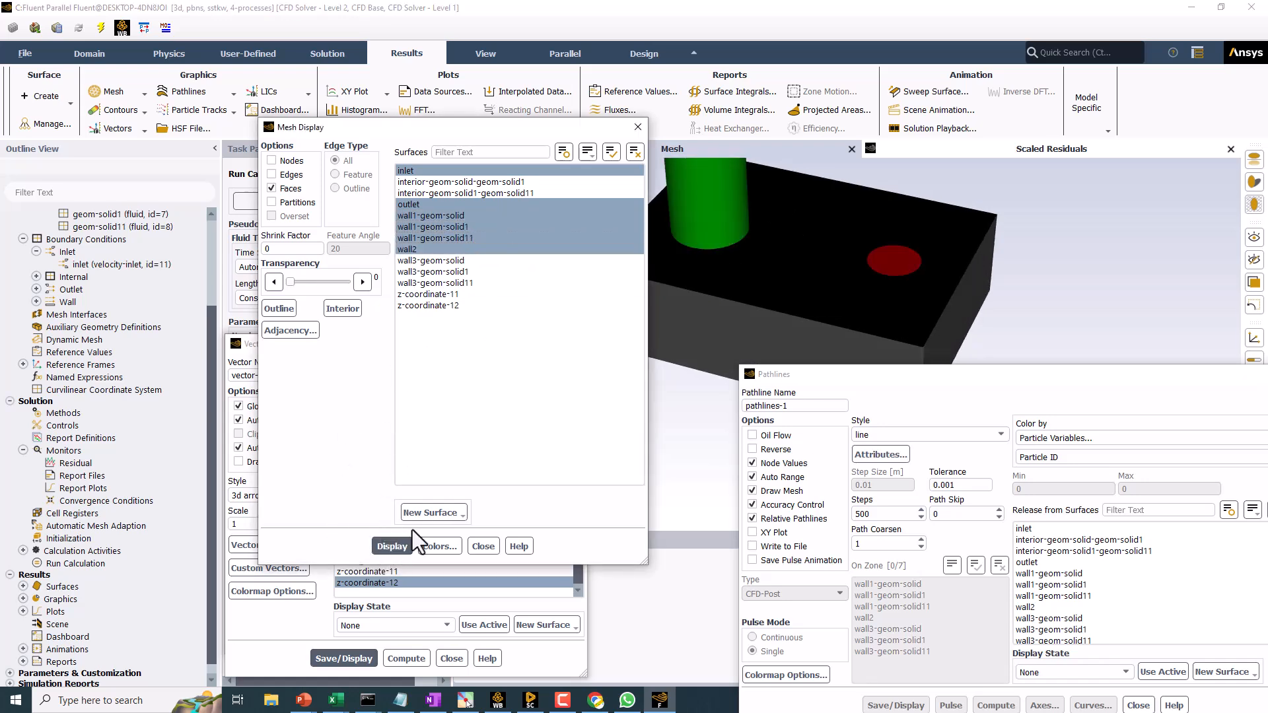
Step: Color the mesh by type instead of by surface and redisplay it
left_click(437, 545)
left_click(259, 381)
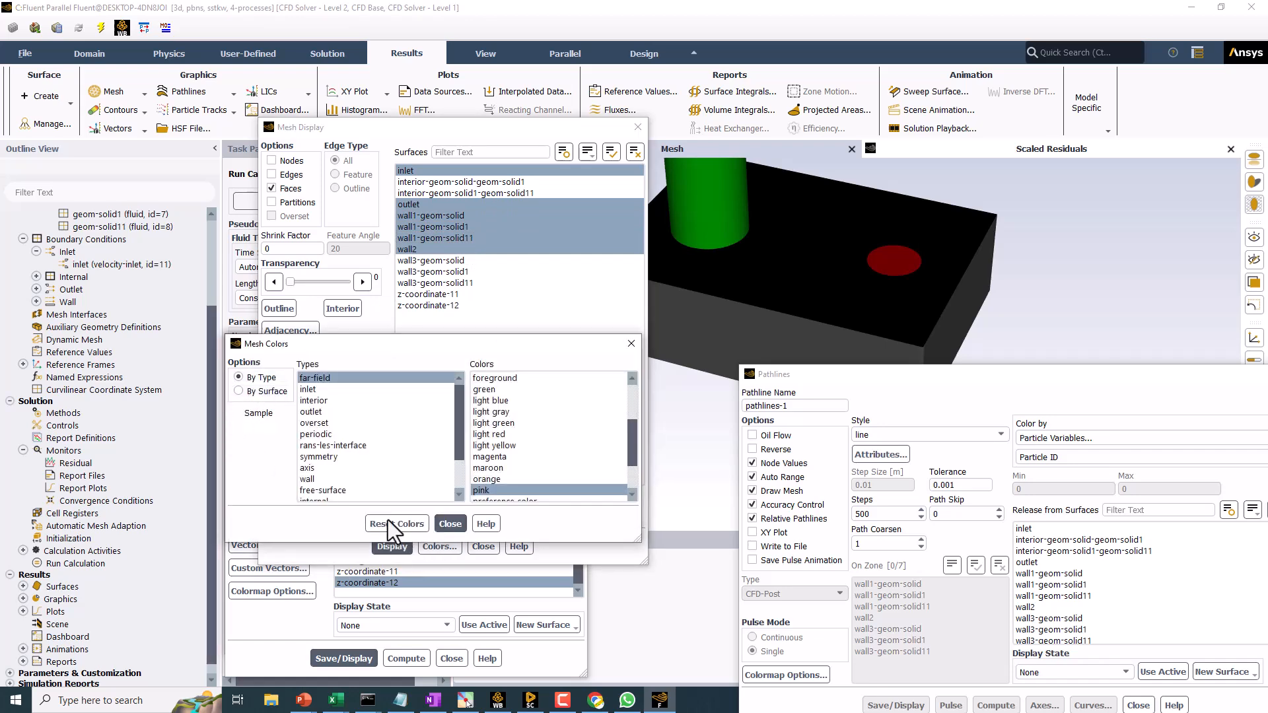
left_click(450, 524)
left_click(392, 546)
Step: Add wall3-geom-solid, wall3-geom-solid1 and wall3-geom-solid11 to the mesh display
left_click(438, 261)
left_click(433, 272)
left_click(424, 283)
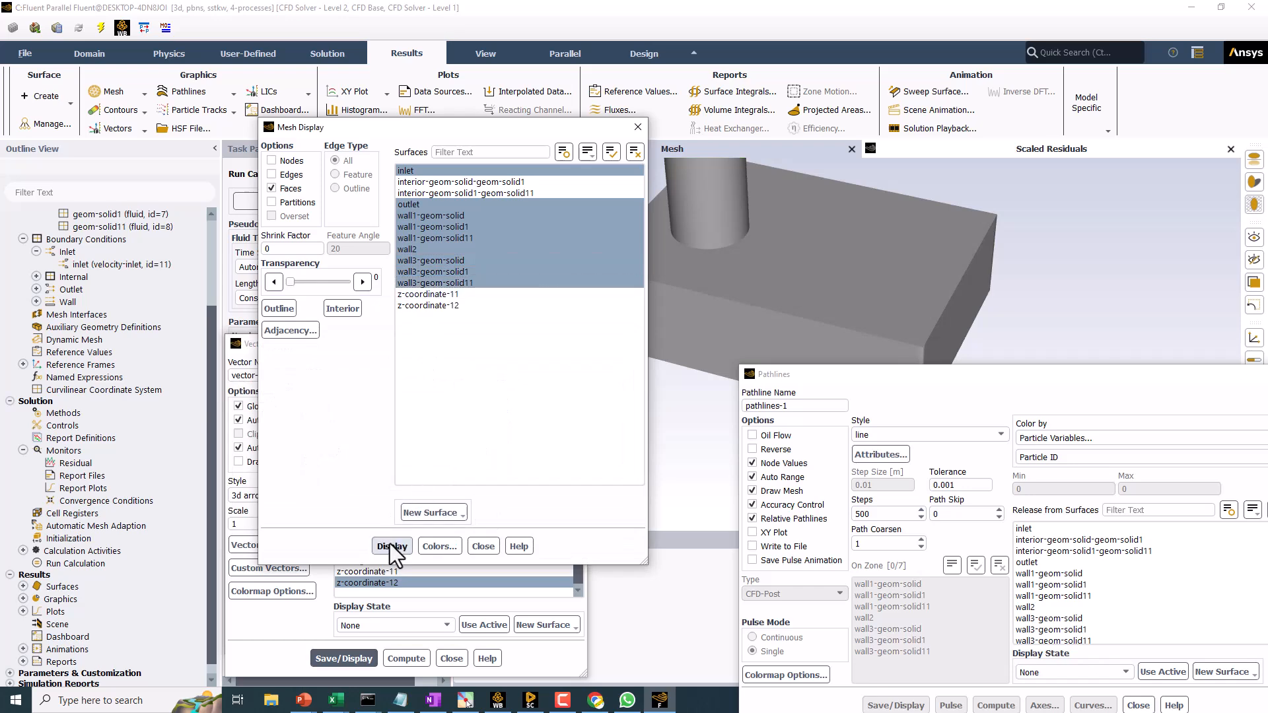
left_click_drag(909, 275, 886, 195)
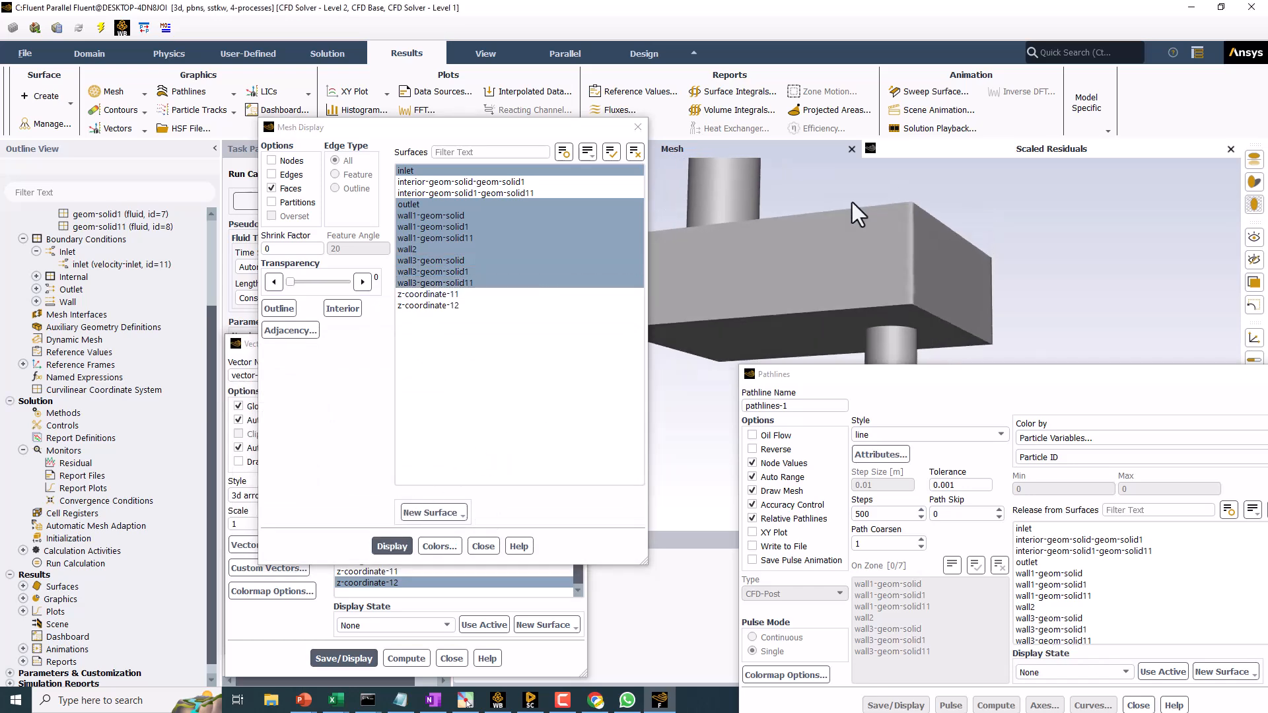
Step: In the scene composition, give wall3-geom-solid11 outer faces, no edges, perimeter edges, lines or nodes, and a transparency of about 69
left_click(487, 51)
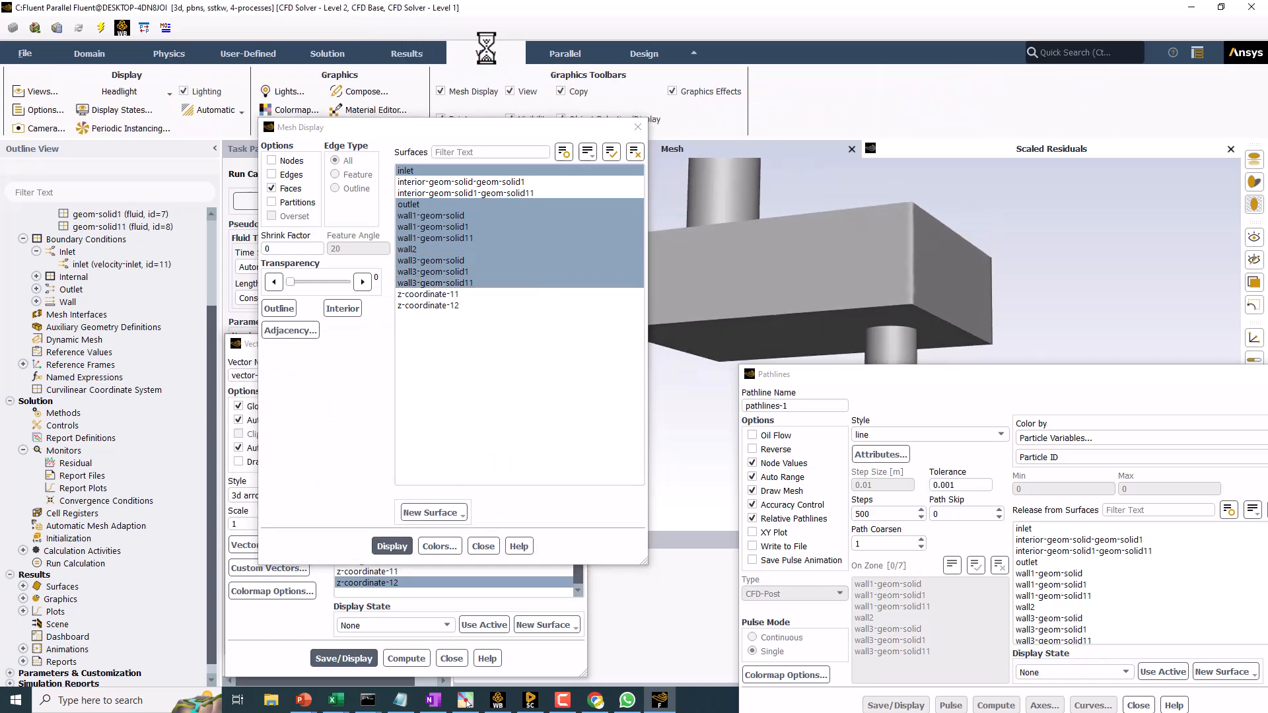
left_click(356, 93)
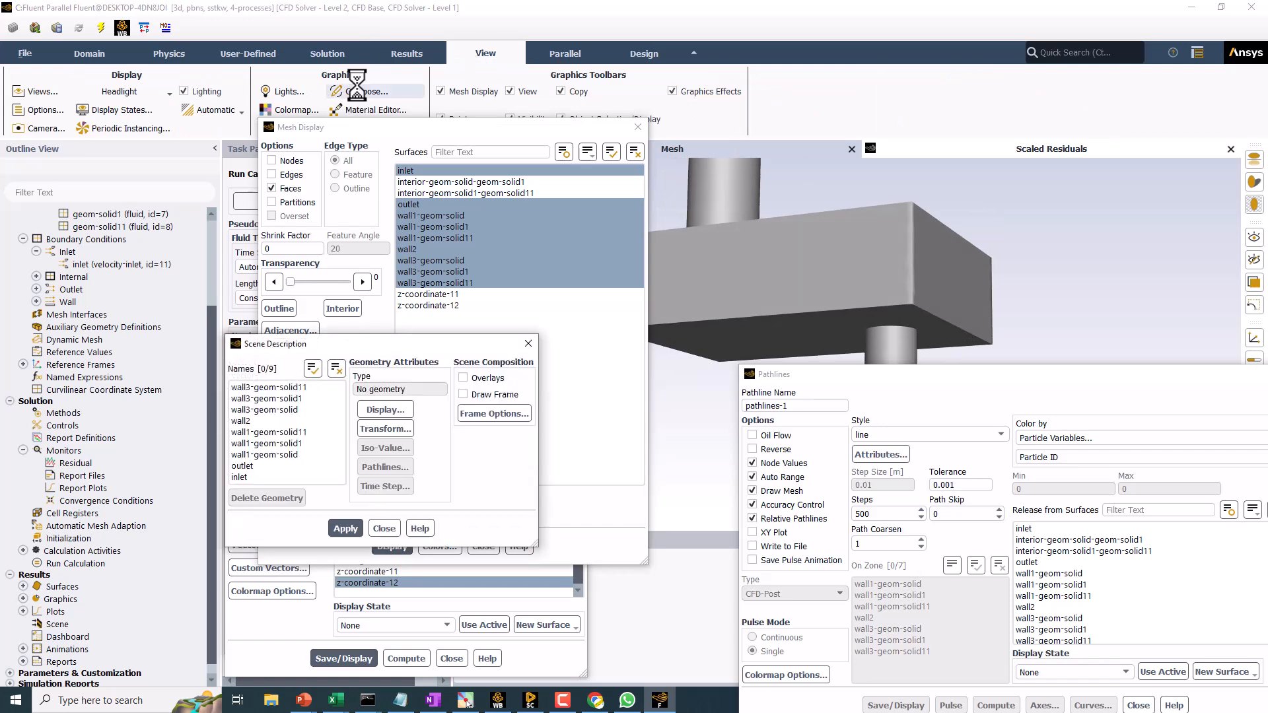
left_click(286, 388)
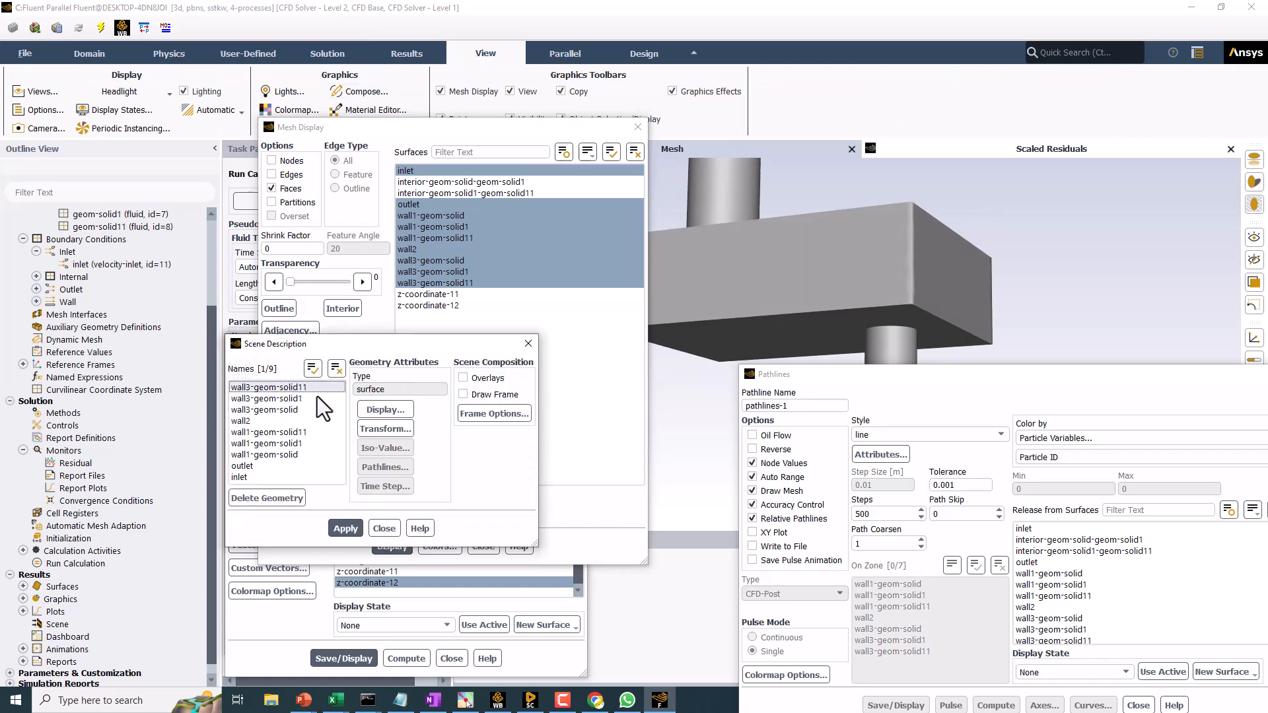
left_click(386, 410)
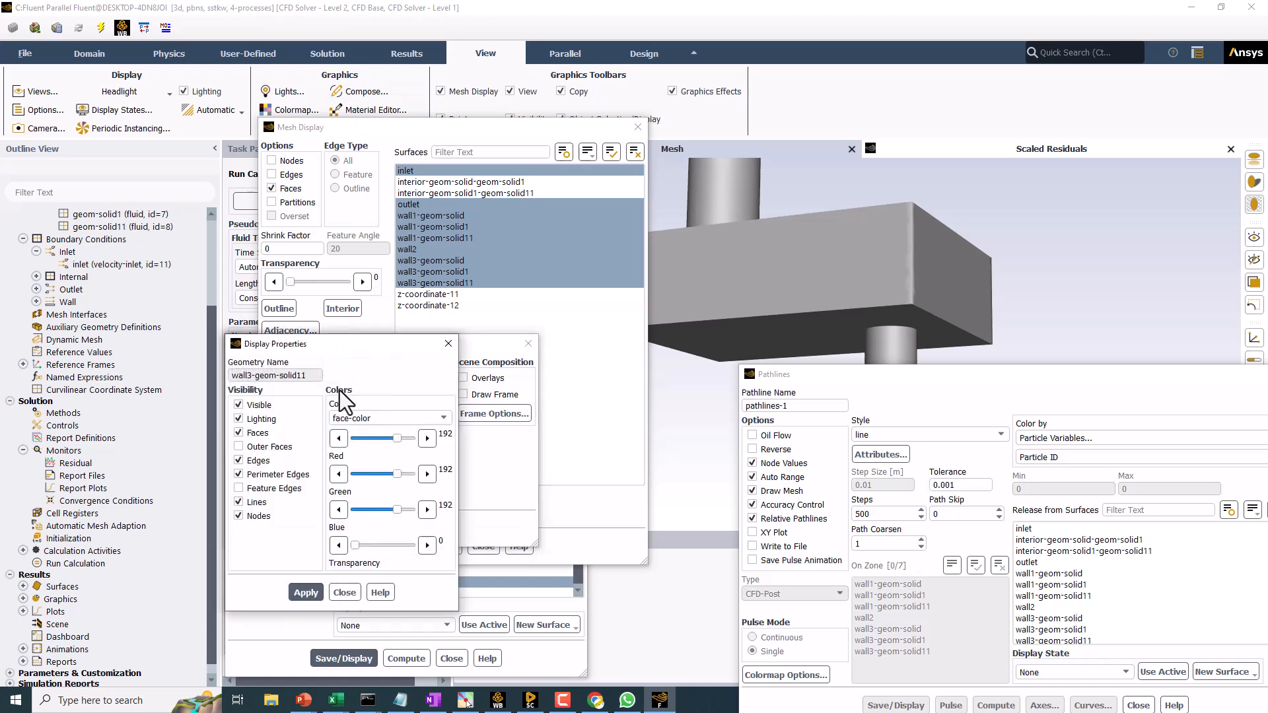
left_click(249, 461)
left_click(252, 475)
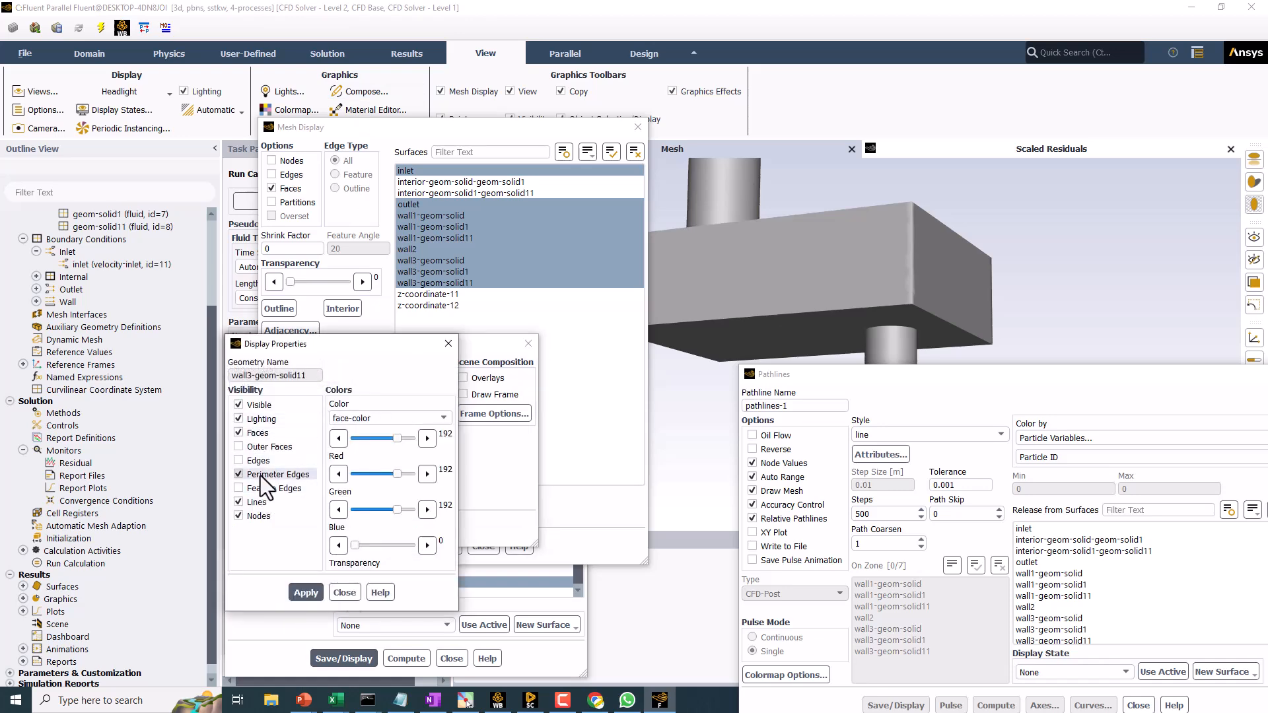
left_click(255, 503)
left_click(258, 516)
left_click(263, 447)
left_click_drag(354, 545, 395, 548)
left_click(305, 592)
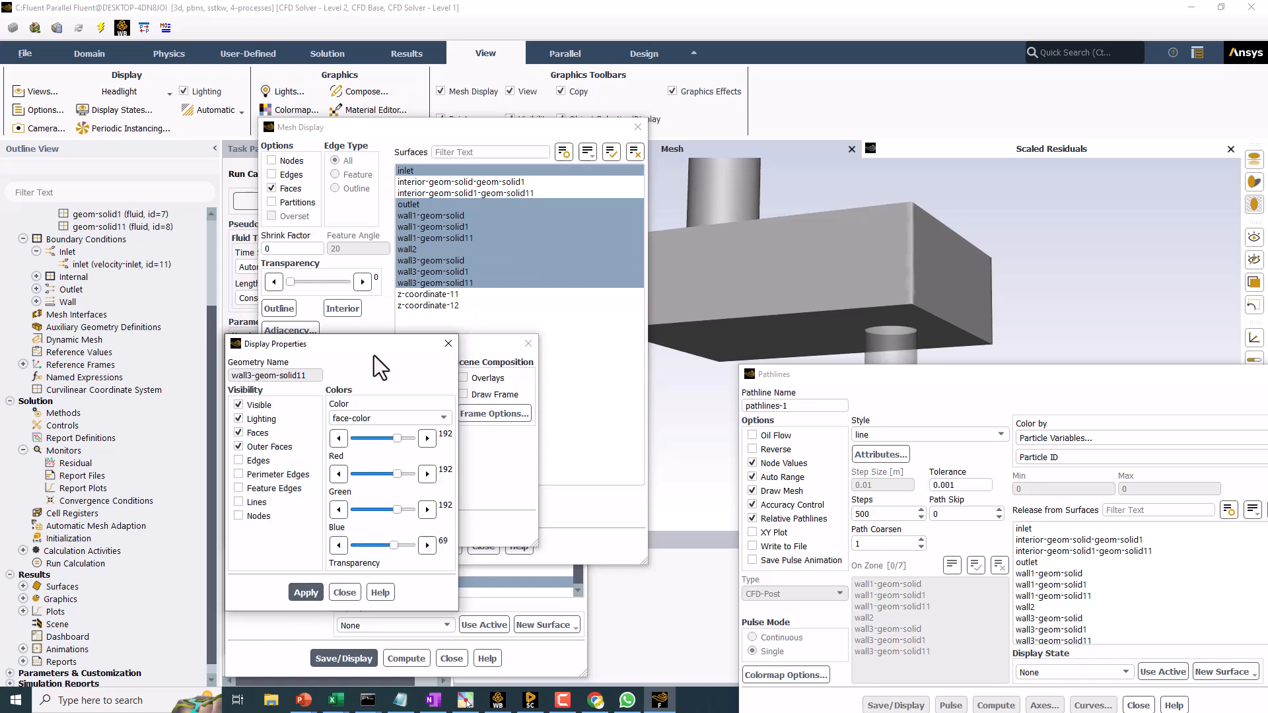
left_click(448, 343)
Step: Give wall3-geom-solid1 outer faces, no edges, perimeter edges, lines or nodes, and a transparency of about 52
left_click(284, 399)
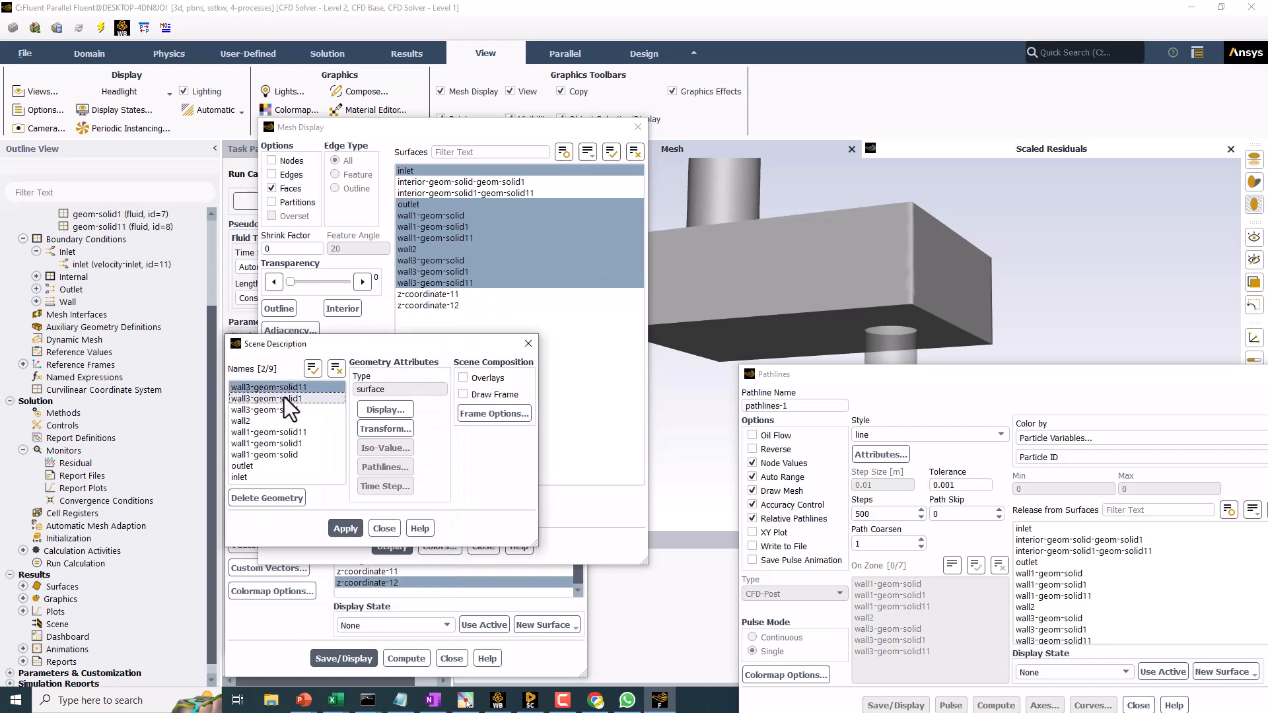
left_click(370, 407)
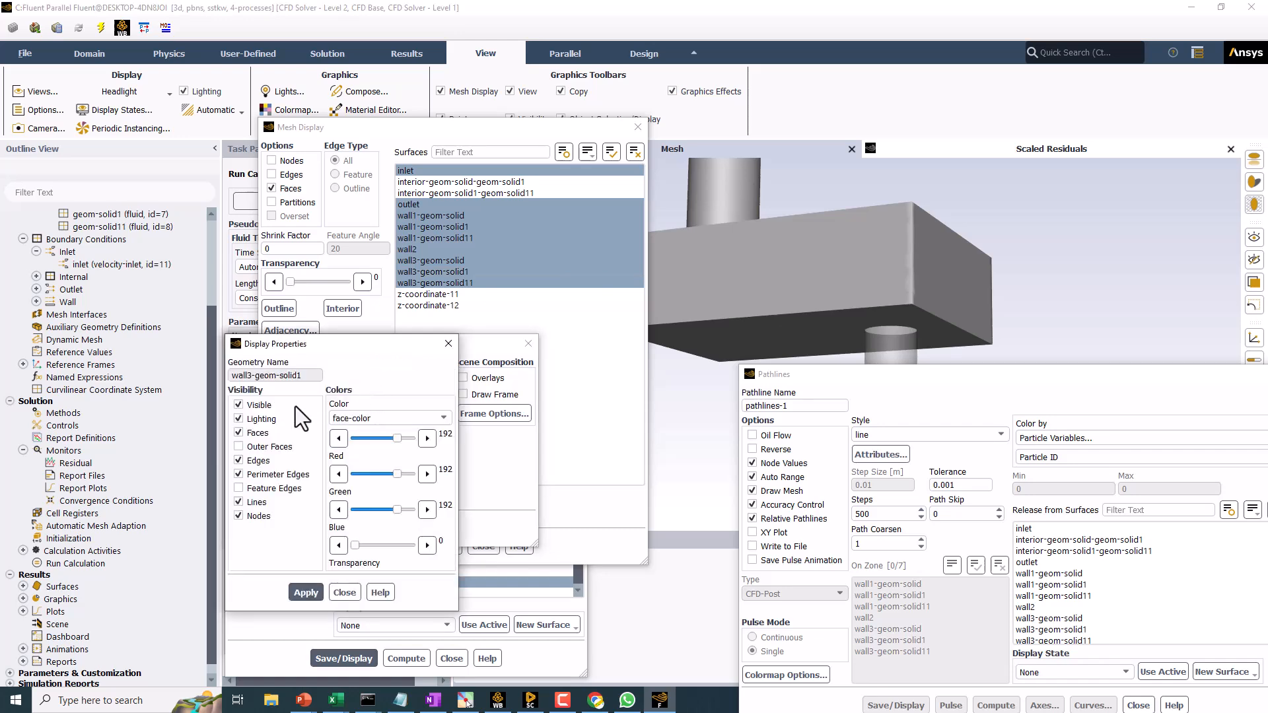
left_click(252, 504)
left_click(252, 514)
left_click_drag(355, 545, 384, 545)
left_click(321, 589)
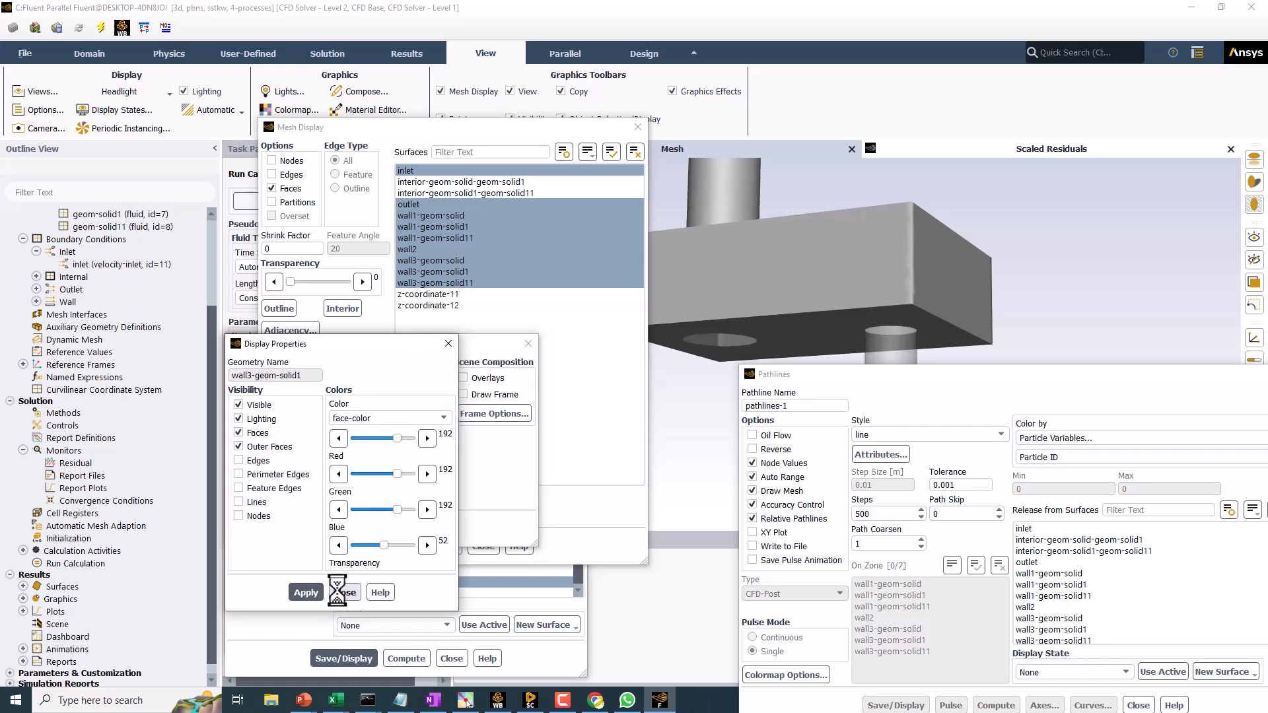
left_click(344, 593)
Step: Give wall3-geom-solid outer faces, no edges, perimeter edges, lines or nodes, and a transparency of about 60
left_click(263, 411)
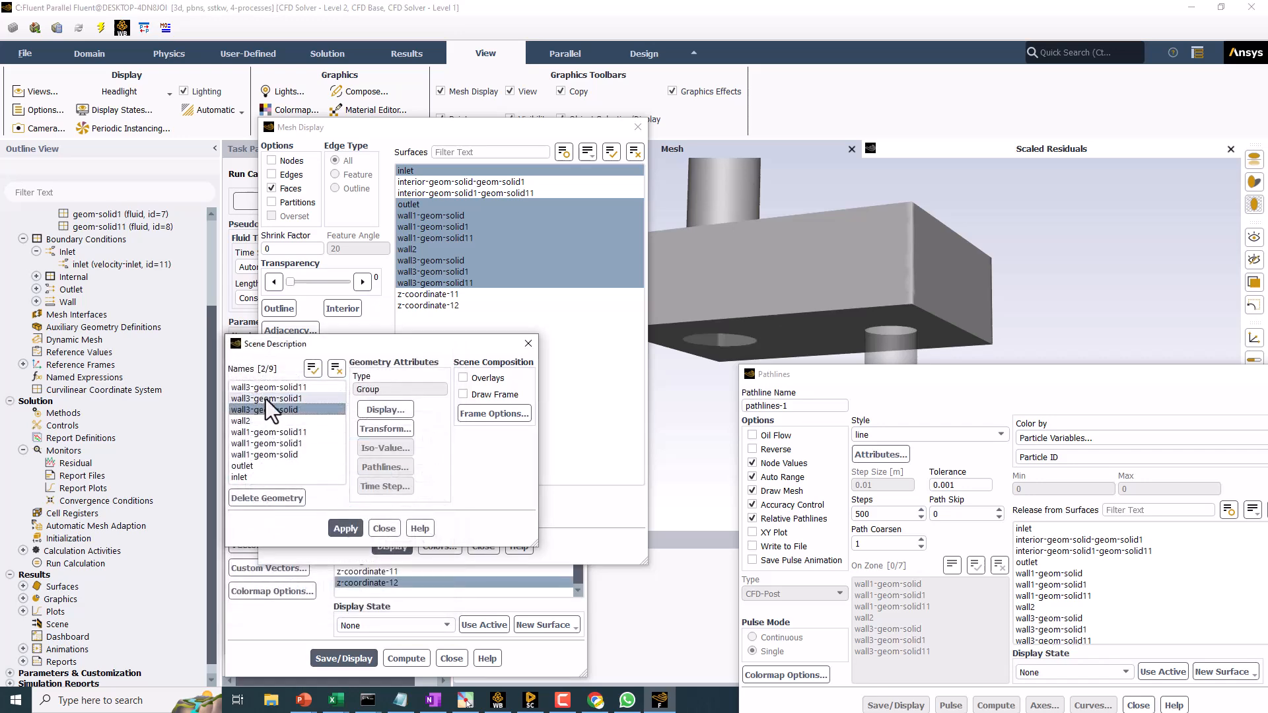
left_click(373, 410)
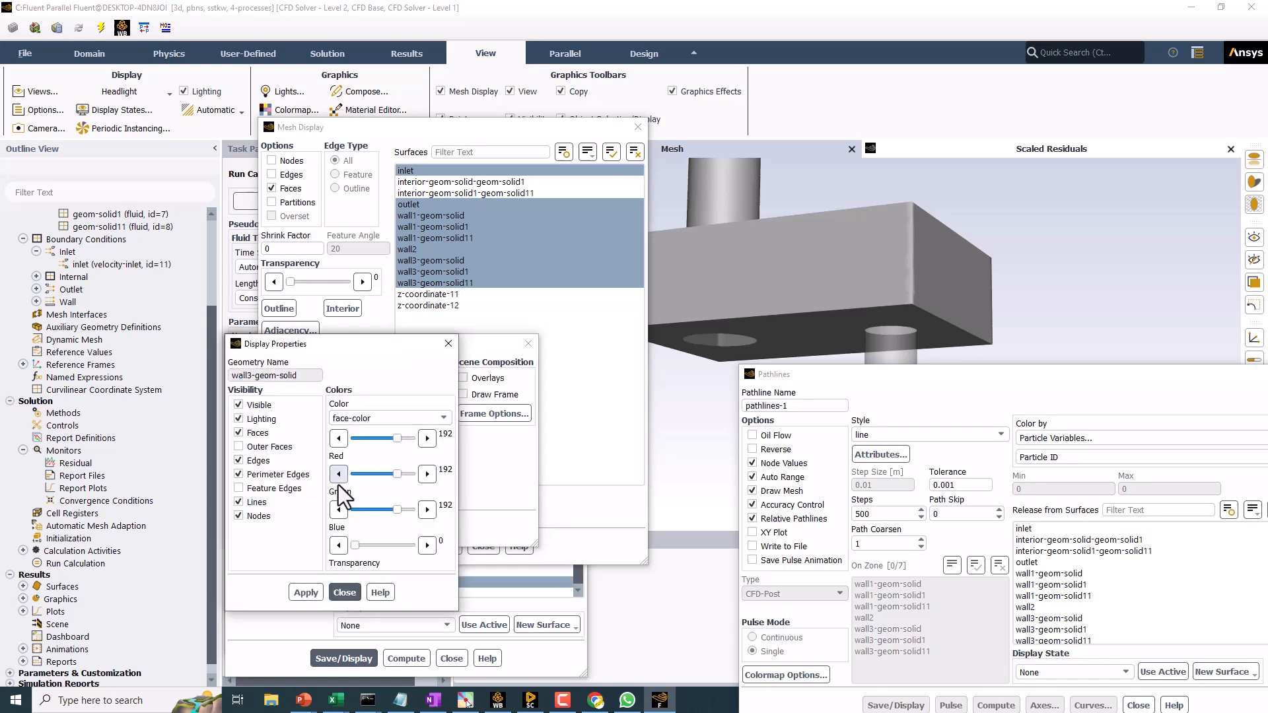
left_click(255, 447)
left_click(255, 461)
left_click(255, 474)
left_click(255, 502)
left_click(257, 515)
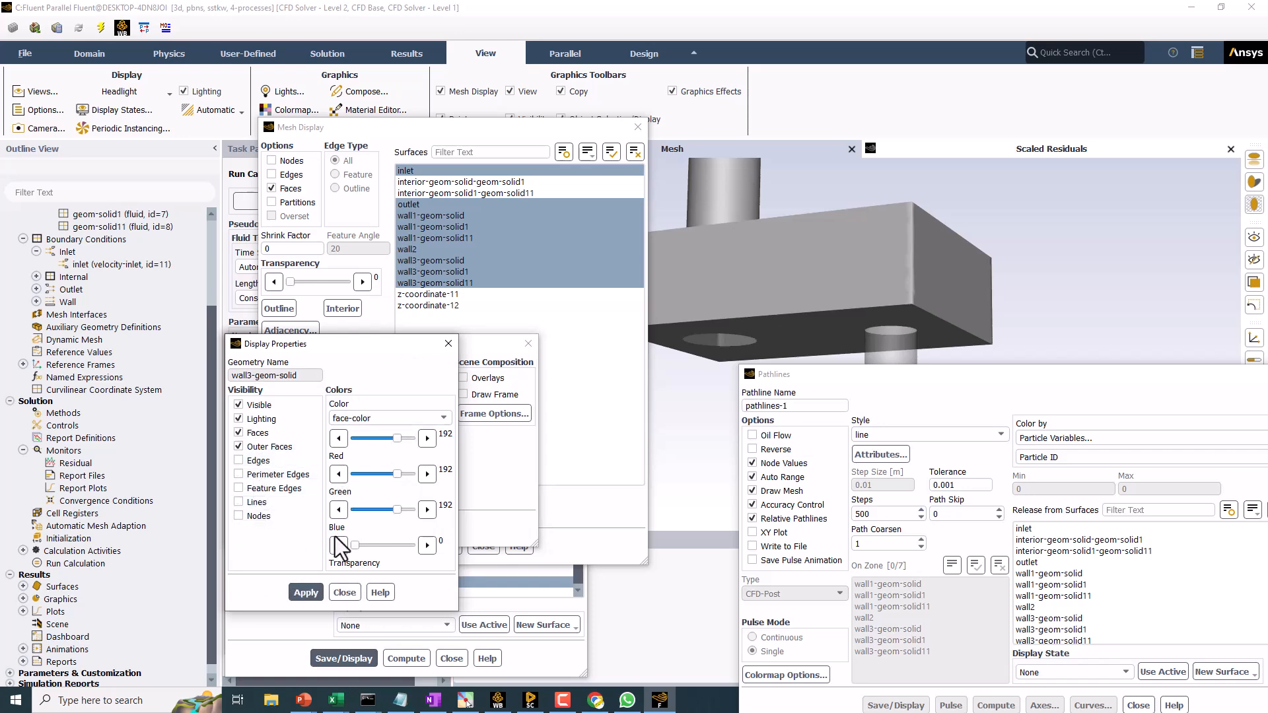
left_click_drag(356, 545, 387, 545)
left_click(306, 592)
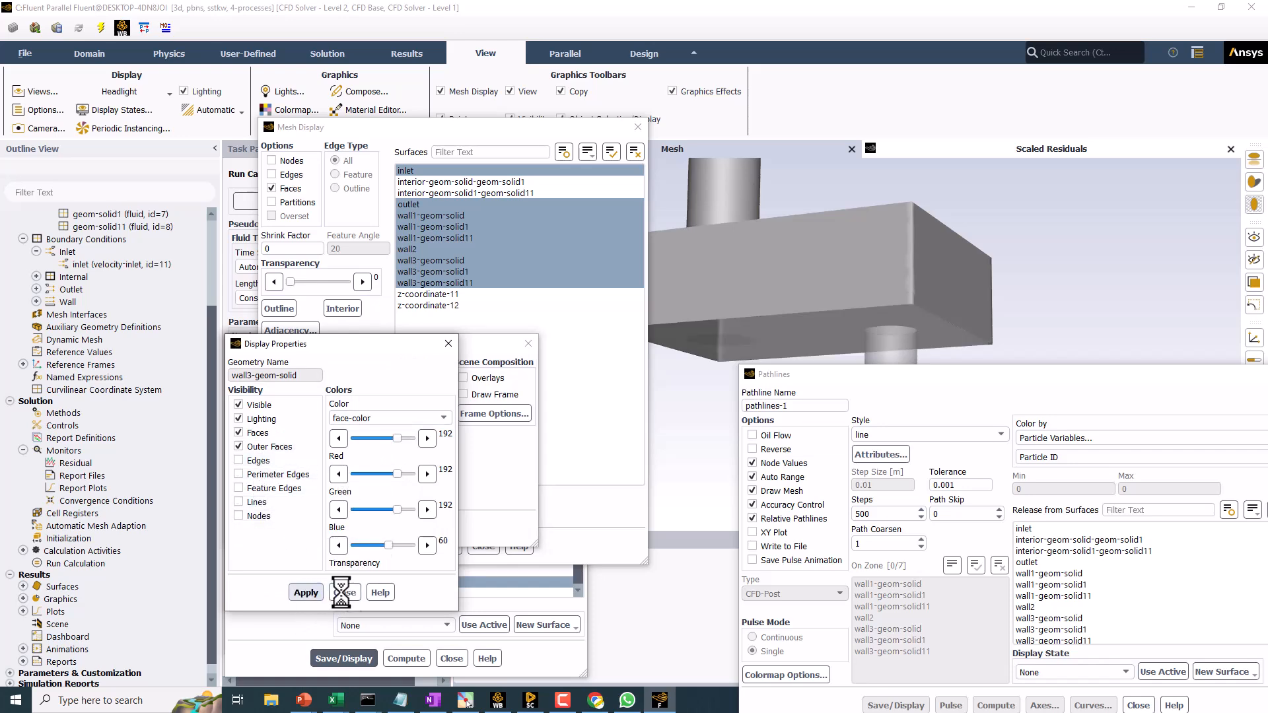
left_click(344, 593)
Step: Give wall2 outer faces, no edges, perimeter edges, lines or nodes, and a transparency of about 56
left_click(248, 421)
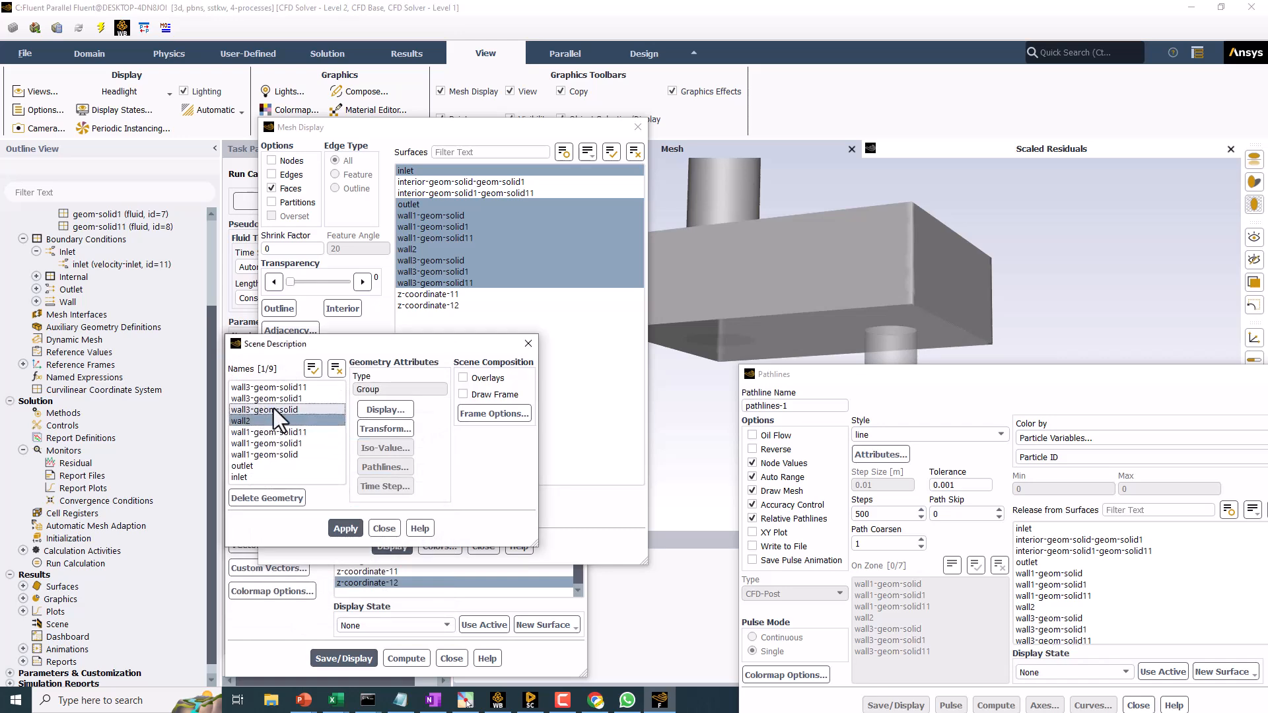
left_click(384, 410)
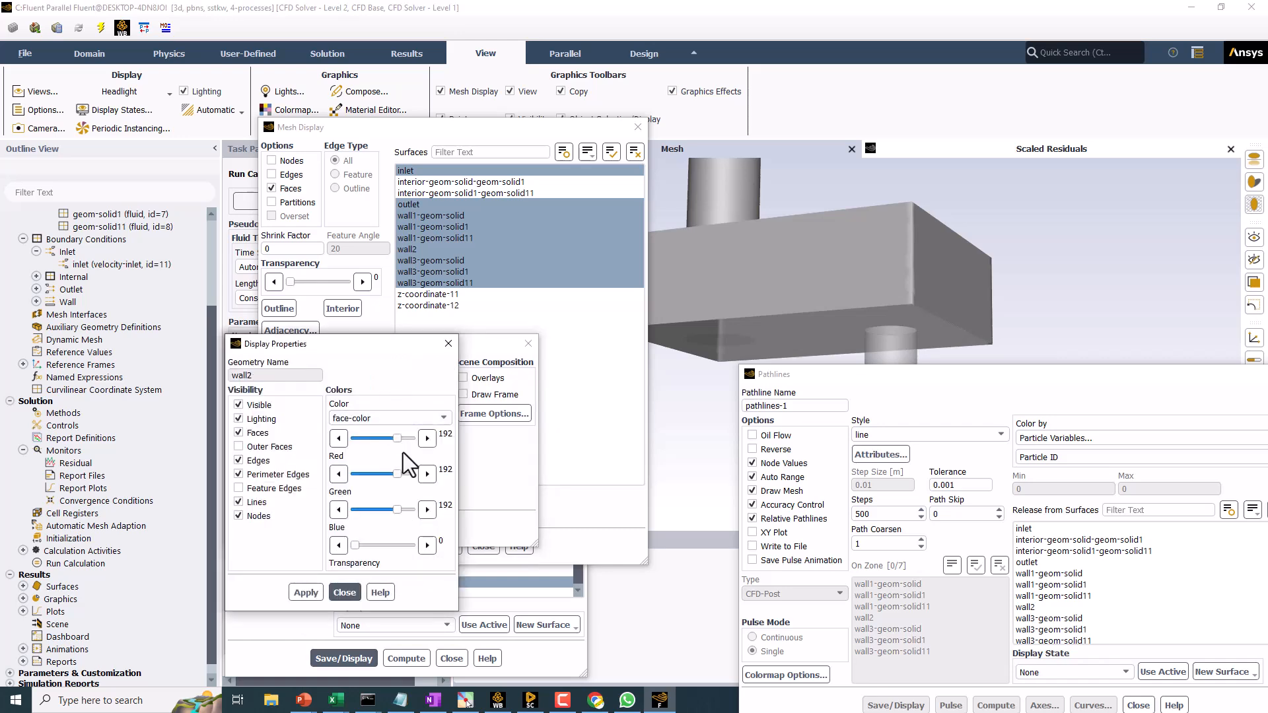
left_click(253, 461)
left_click(255, 475)
left_click(254, 502)
left_click(255, 516)
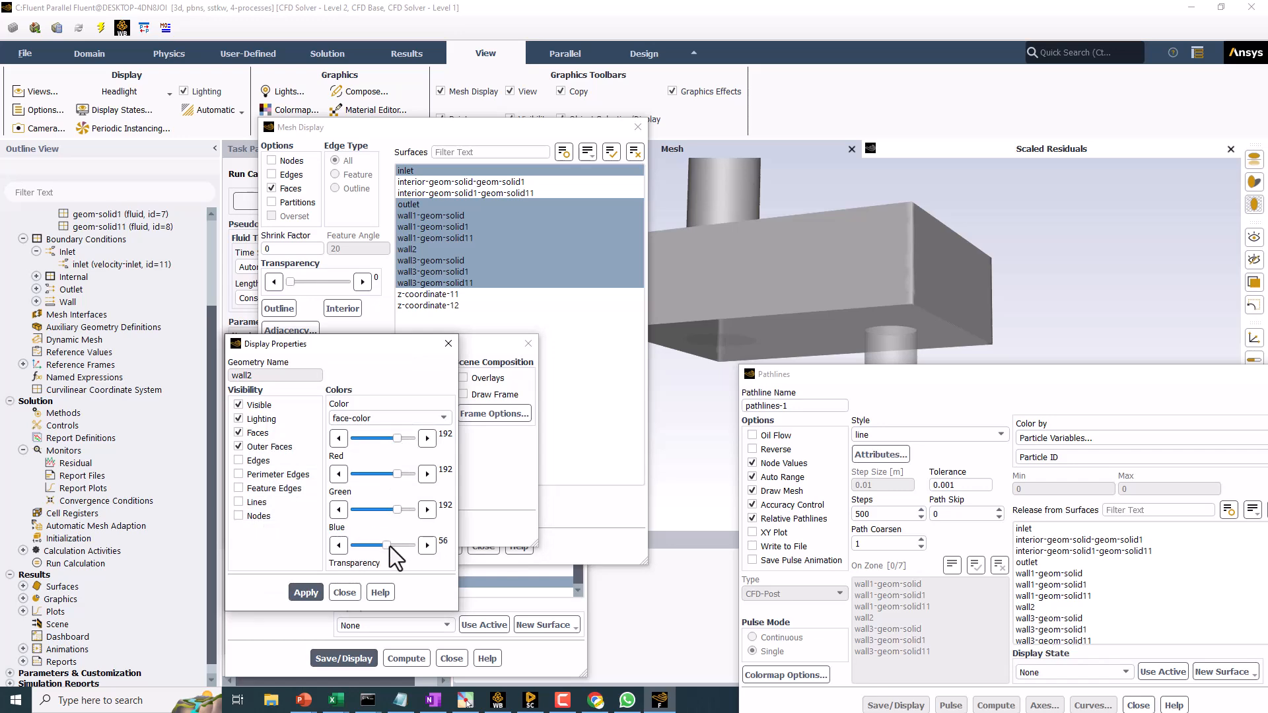
left_click(302, 596)
left_click(341, 594)
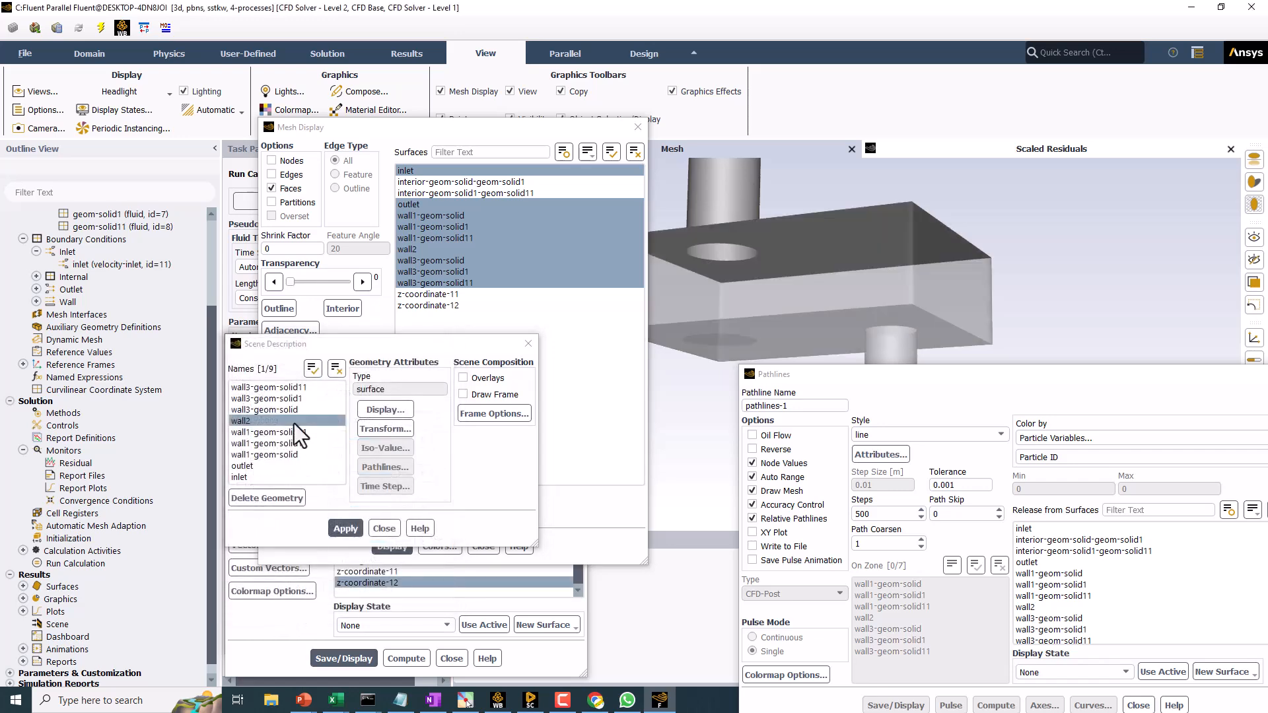
Step: Give wall1-geom-solid11 outer faces, no edges, perimeter edges, lines or nodes, and a transparency of about 36
left_click(248, 434)
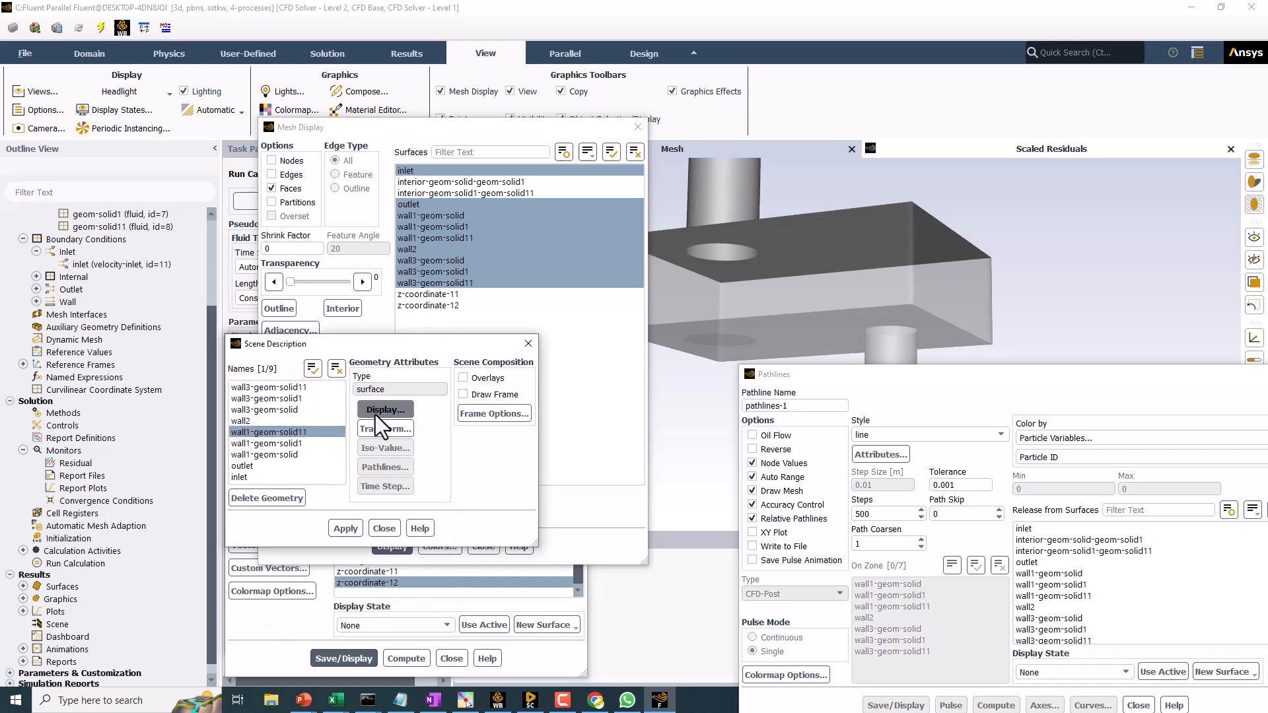
left_click(385, 409)
left_click(254, 447)
left_click(255, 460)
left_click(257, 474)
left_click(251, 502)
left_click(251, 516)
left_click_drag(355, 545, 376, 546)
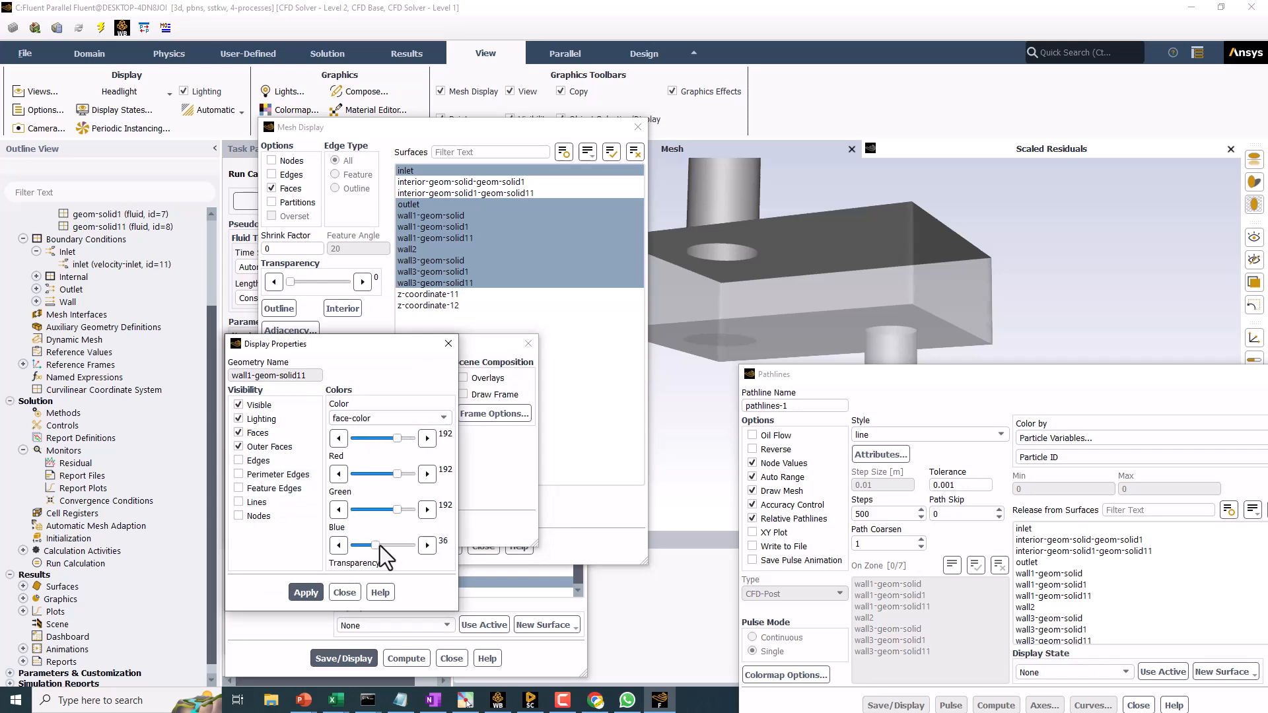
left_click(307, 592)
left_click(344, 593)
Step: Give wall1-geom-solid1 outer faces, no edges, perimeter edges, lines or nodes, and a transparency of about 35
left_click(259, 443)
left_click(385, 410)
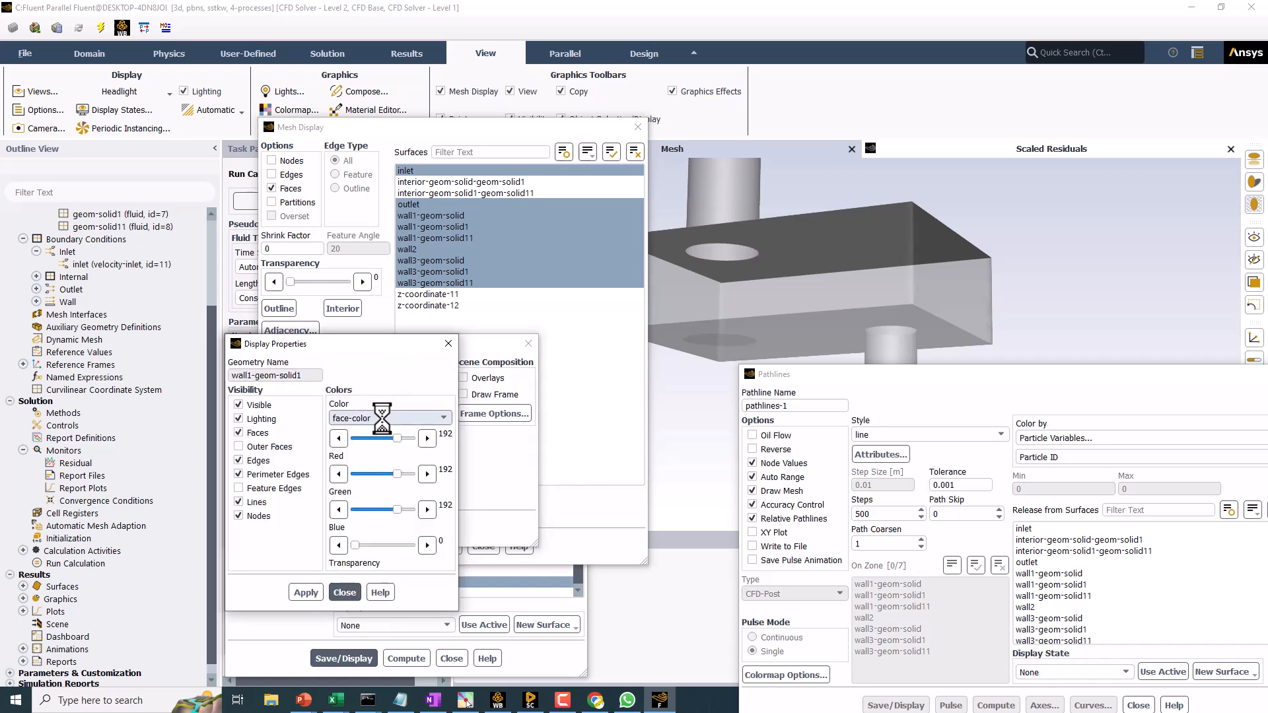
left_click(264, 448)
left_click(258, 460)
left_click(257, 489)
left_click(255, 502)
left_click(257, 476)
left_click(252, 489)
left_click(251, 516)
left_click_drag(357, 549, 382, 547)
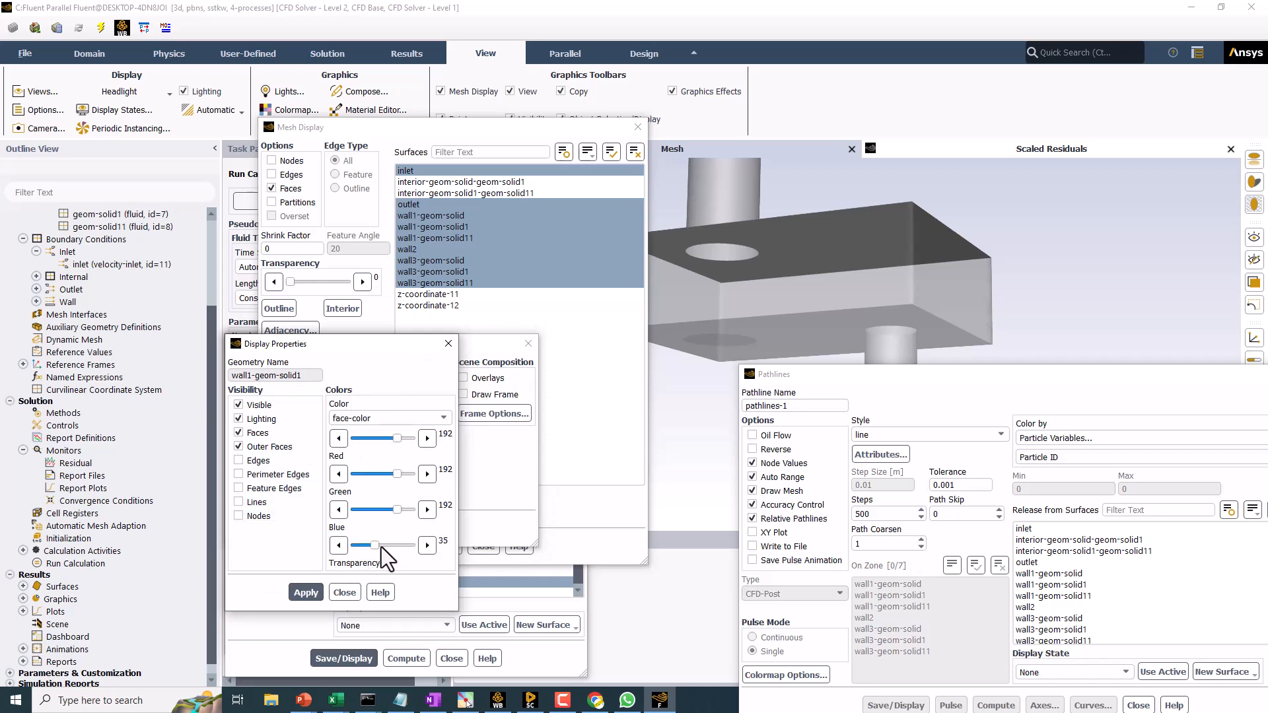
left_click(304, 589)
left_click(344, 592)
left_click(273, 444)
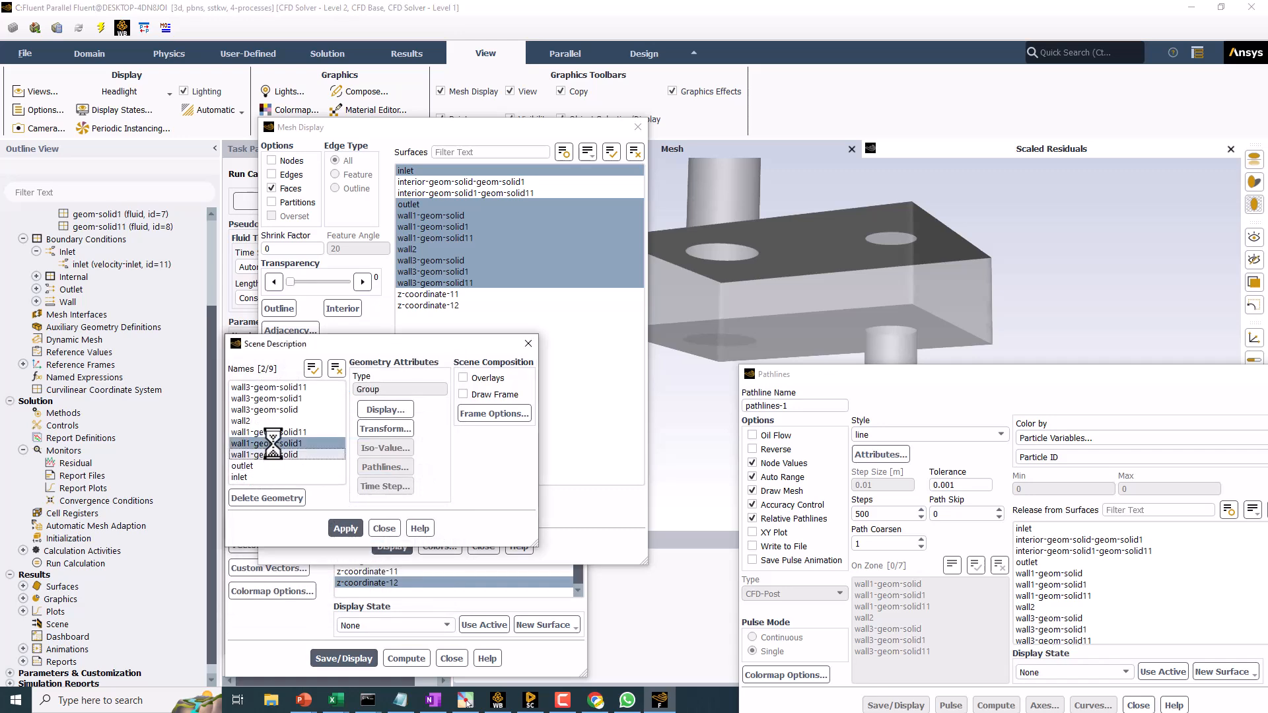
left_click(385, 411)
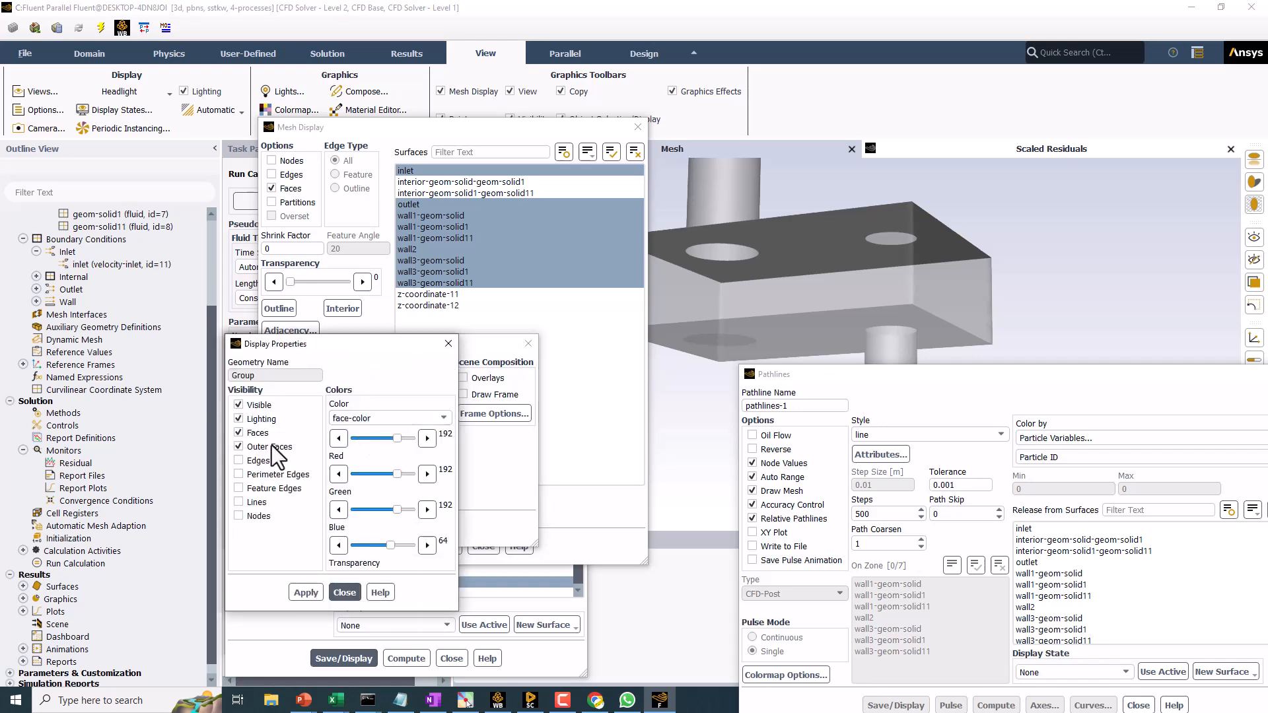
left_click(449, 344)
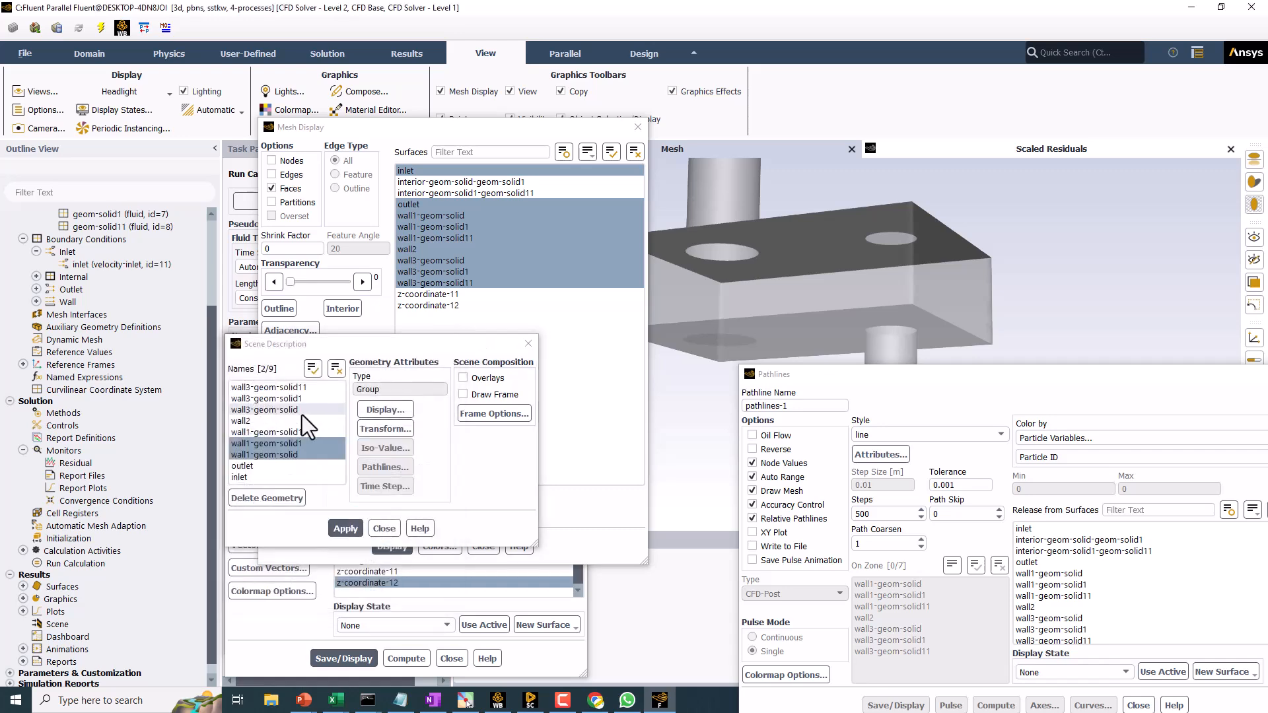
Step: Give wall1-geom-solid outer faces, no edges, perimeter edges, lines or nodes, and a transparency of about 40
left_click(265, 455)
left_click(385, 410)
left_click(263, 447)
left_click(260, 461)
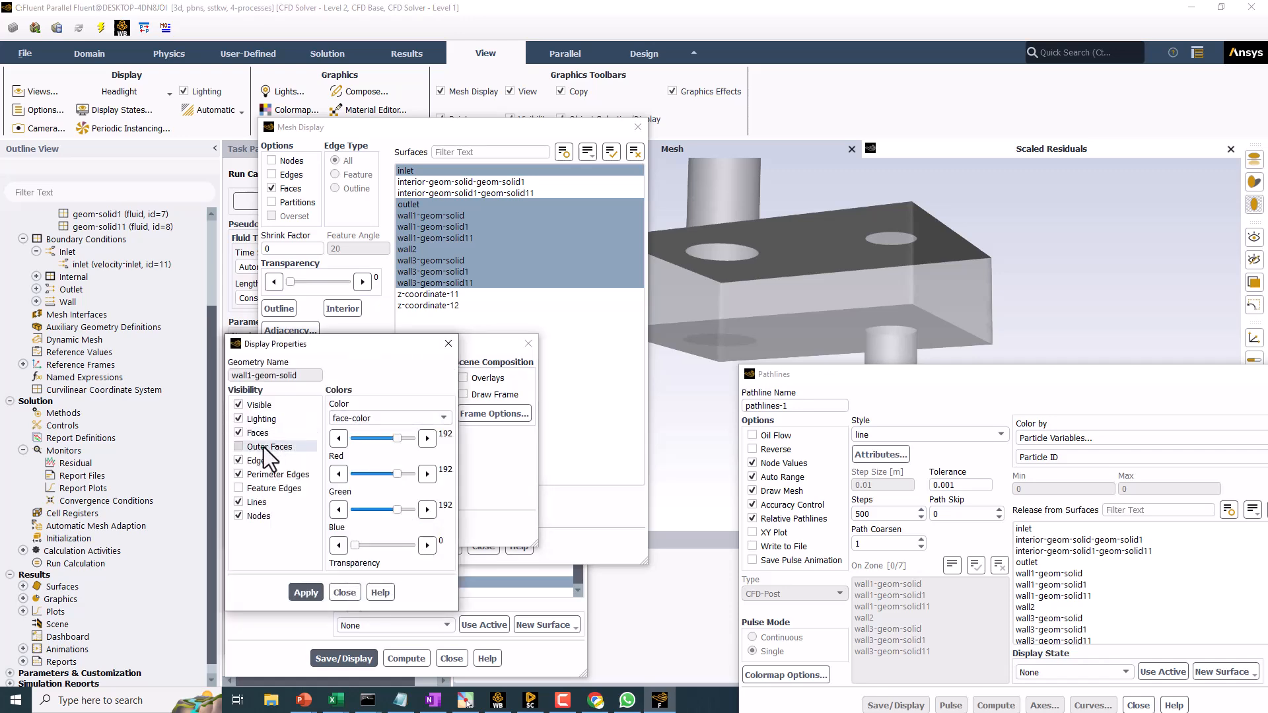
left_click(260, 474)
left_click(257, 501)
left_click(256, 516)
left_click_drag(358, 544, 379, 546)
left_click(306, 593)
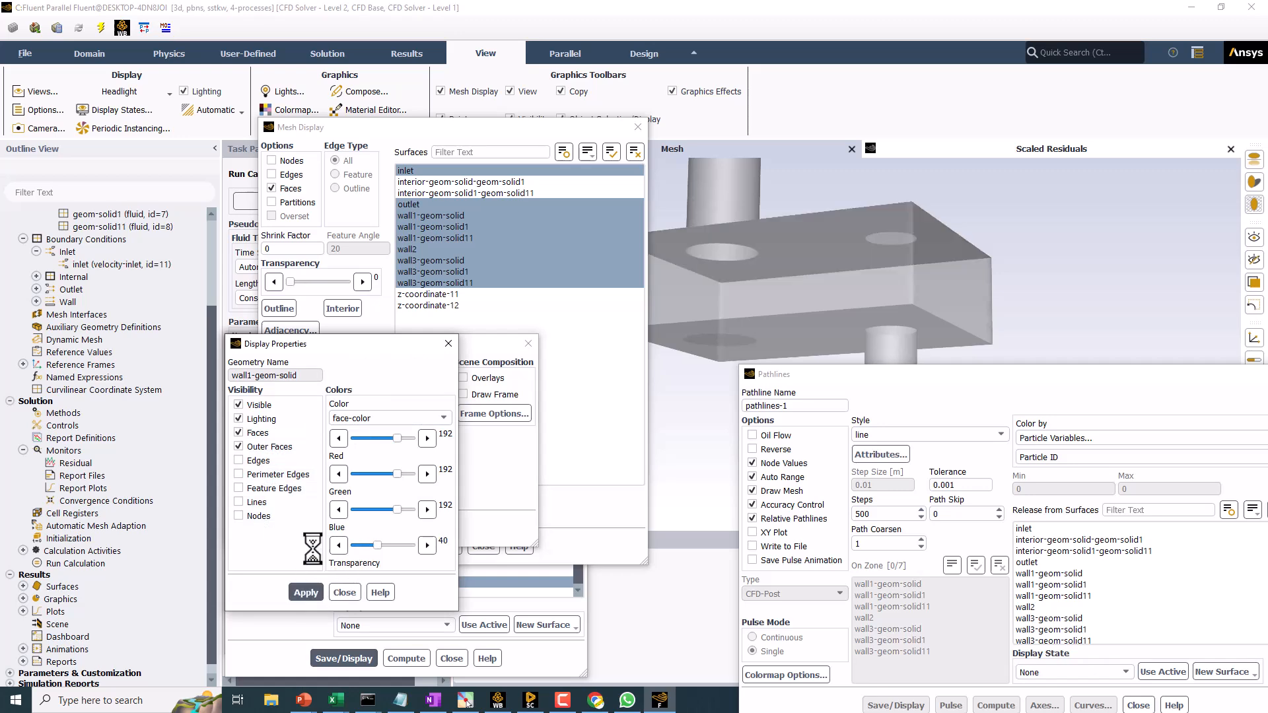
left_click(344, 592)
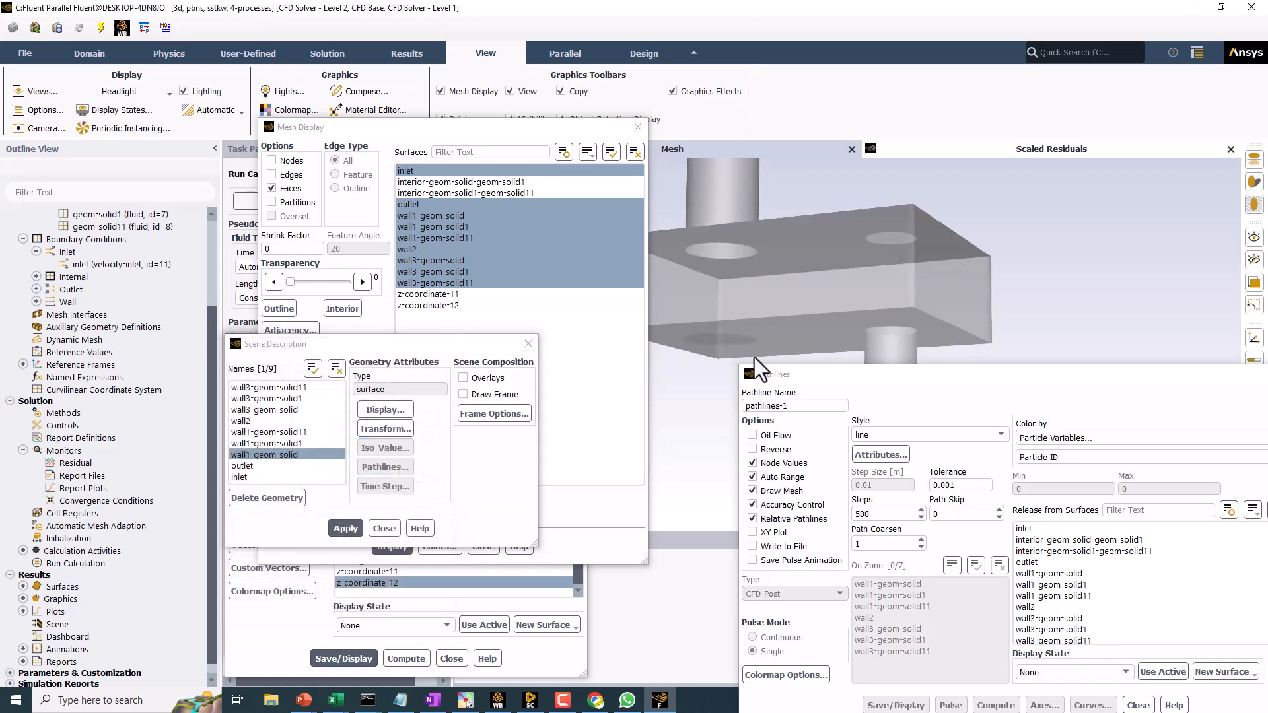
Step: Show edges on wall3-geom-solid1 and set its face color to about red 69 and green 87, with a transparency of about 36
left_click_drag(752, 356, 769, 371)
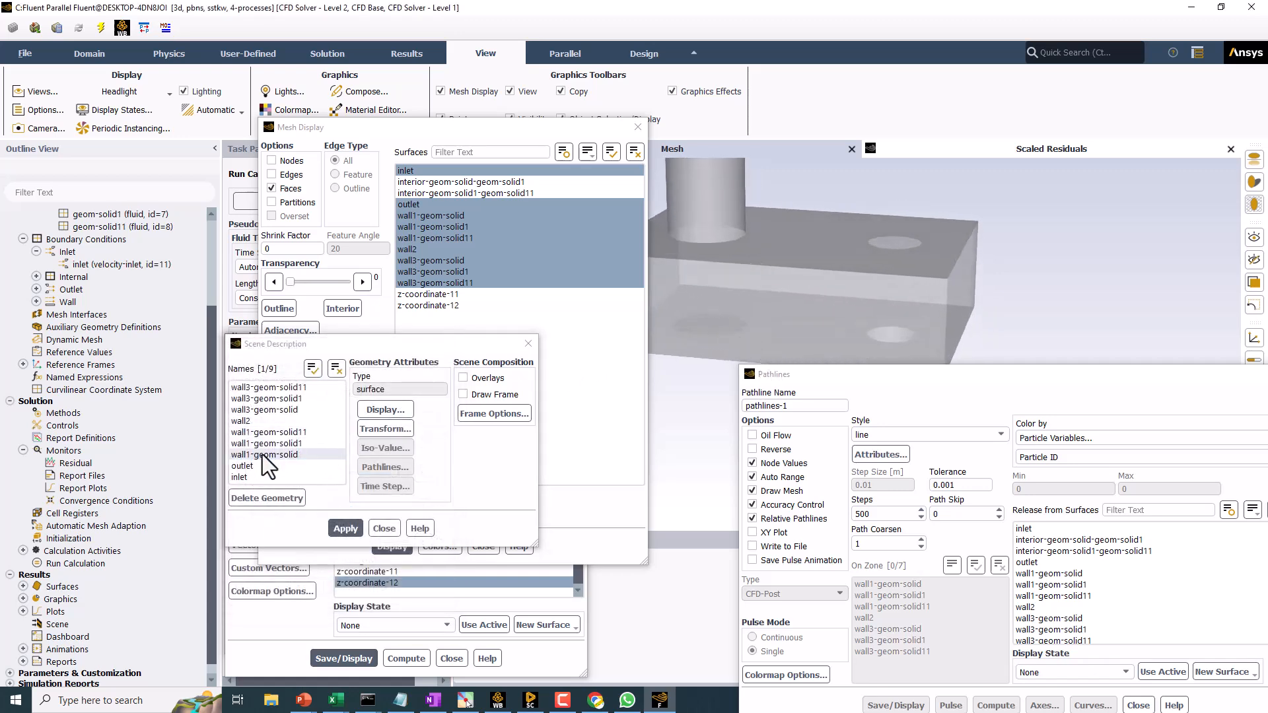
left_click(279, 399)
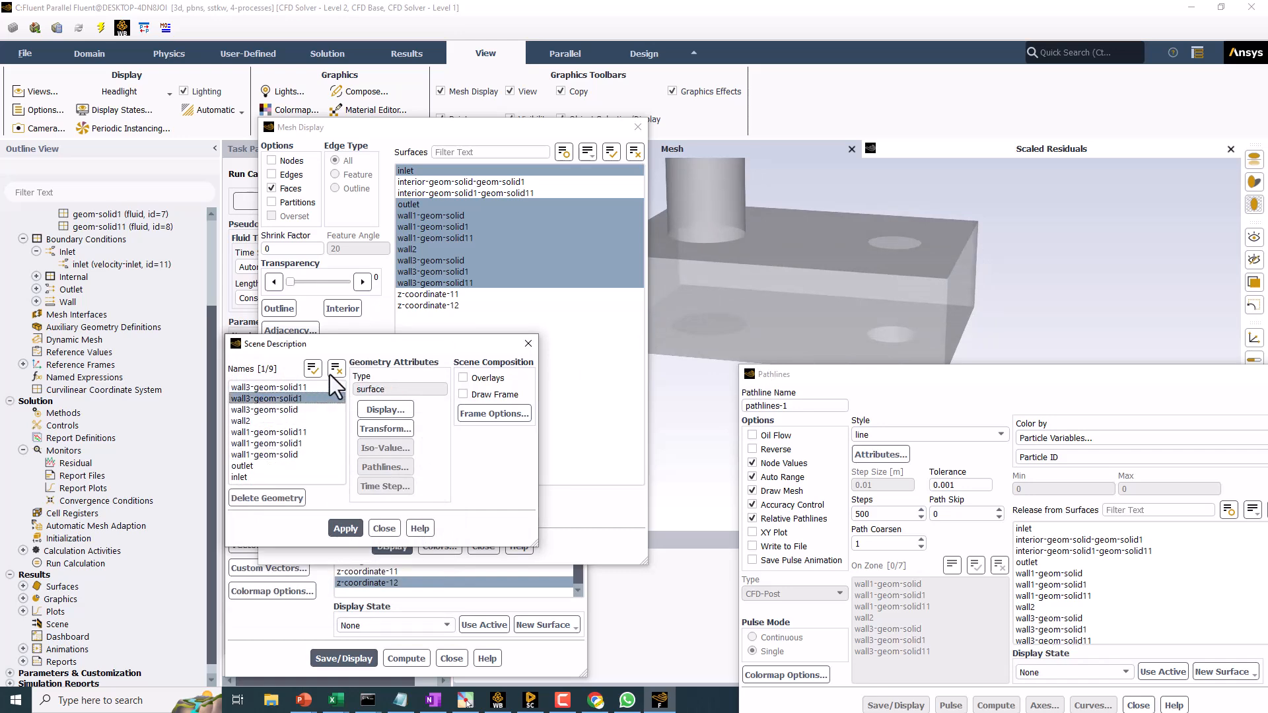
left_click(387, 410)
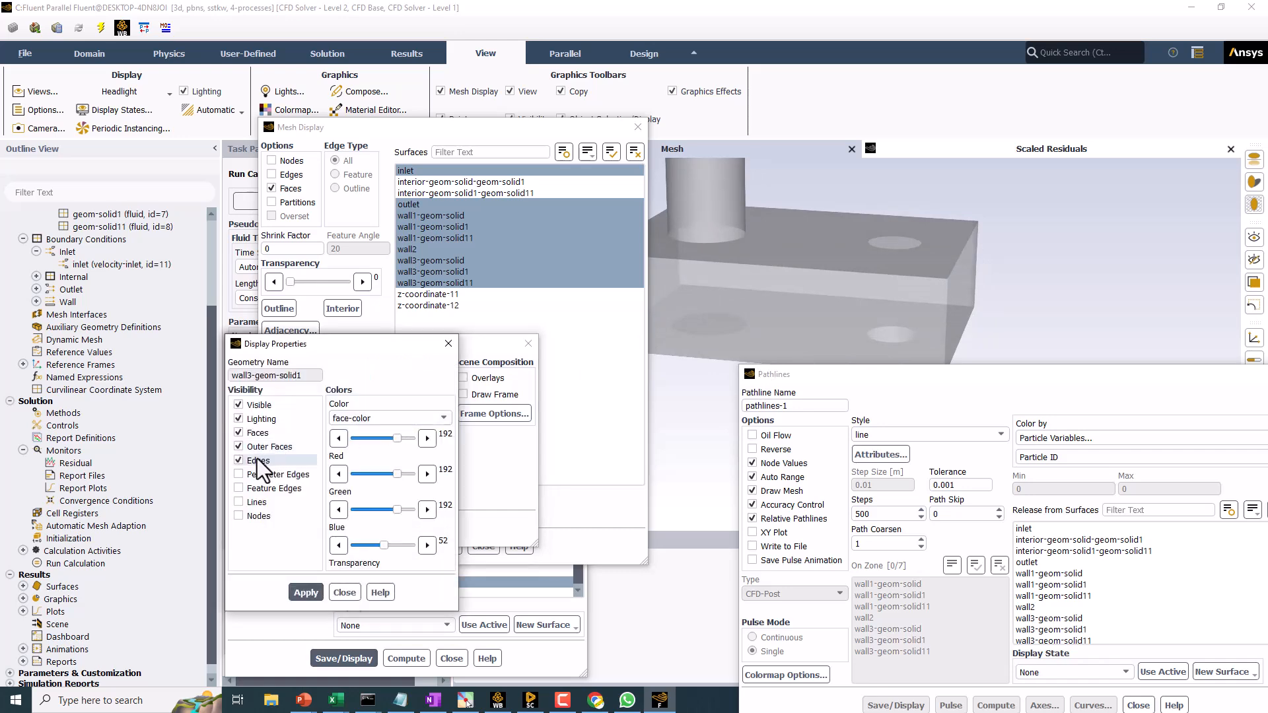
left_click(305, 594)
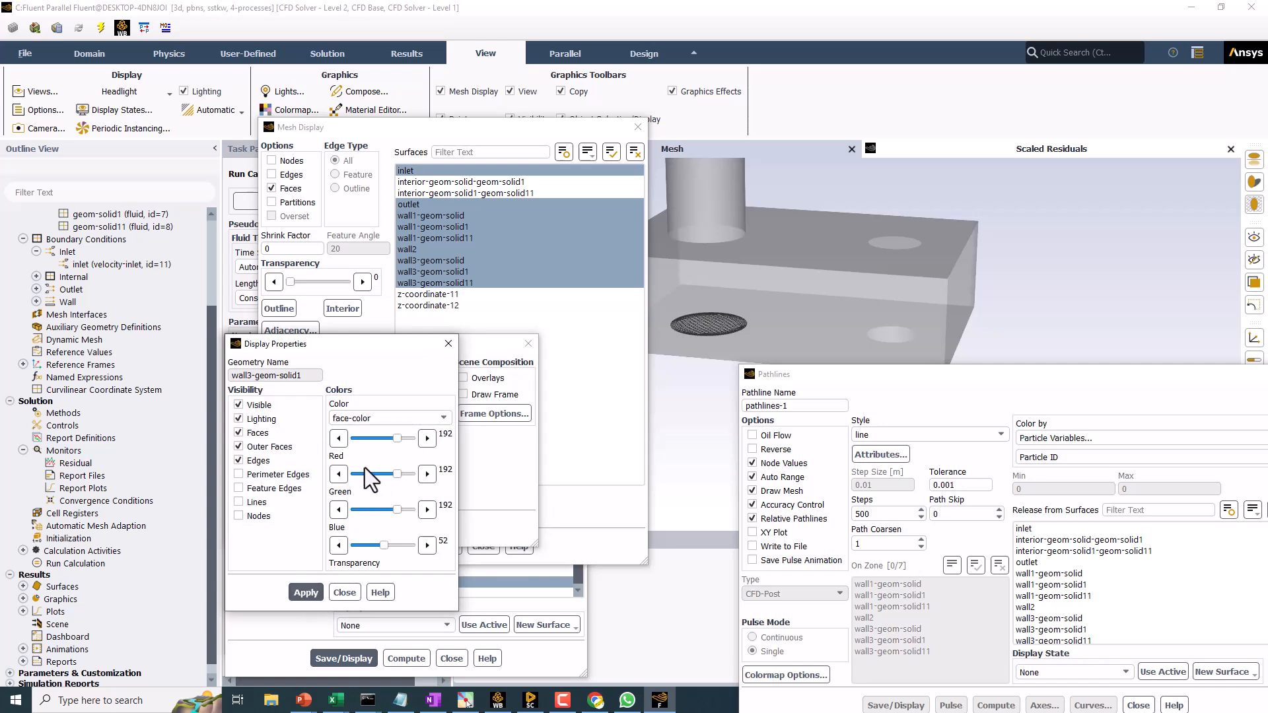
left_click_drag(398, 475, 374, 475)
left_click(306, 593)
left_click(300, 591)
left_click_drag(694, 160, 723, 218)
left_click_drag(384, 545, 377, 548)
left_click(312, 588)
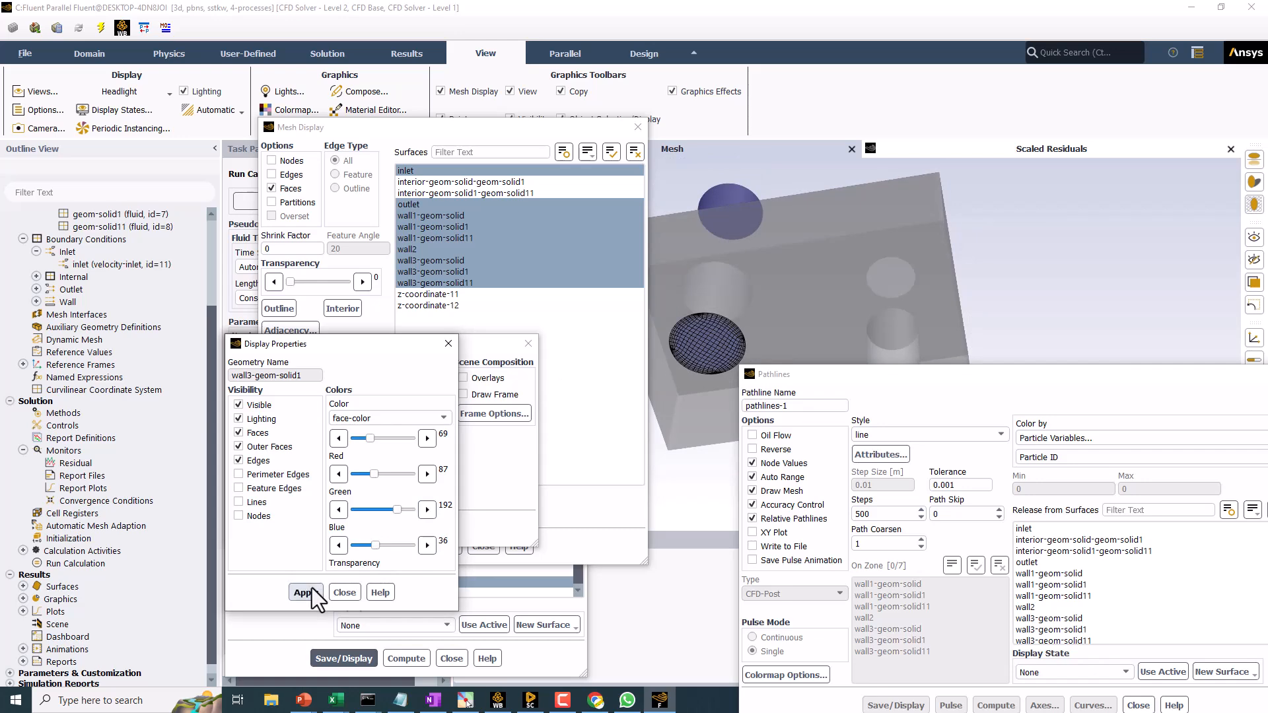
left_click(342, 592)
Step: Show edges on wall3-geom-solid and set its face color to about red 78 and blue 108
left_click(283, 415)
left_click(278, 408)
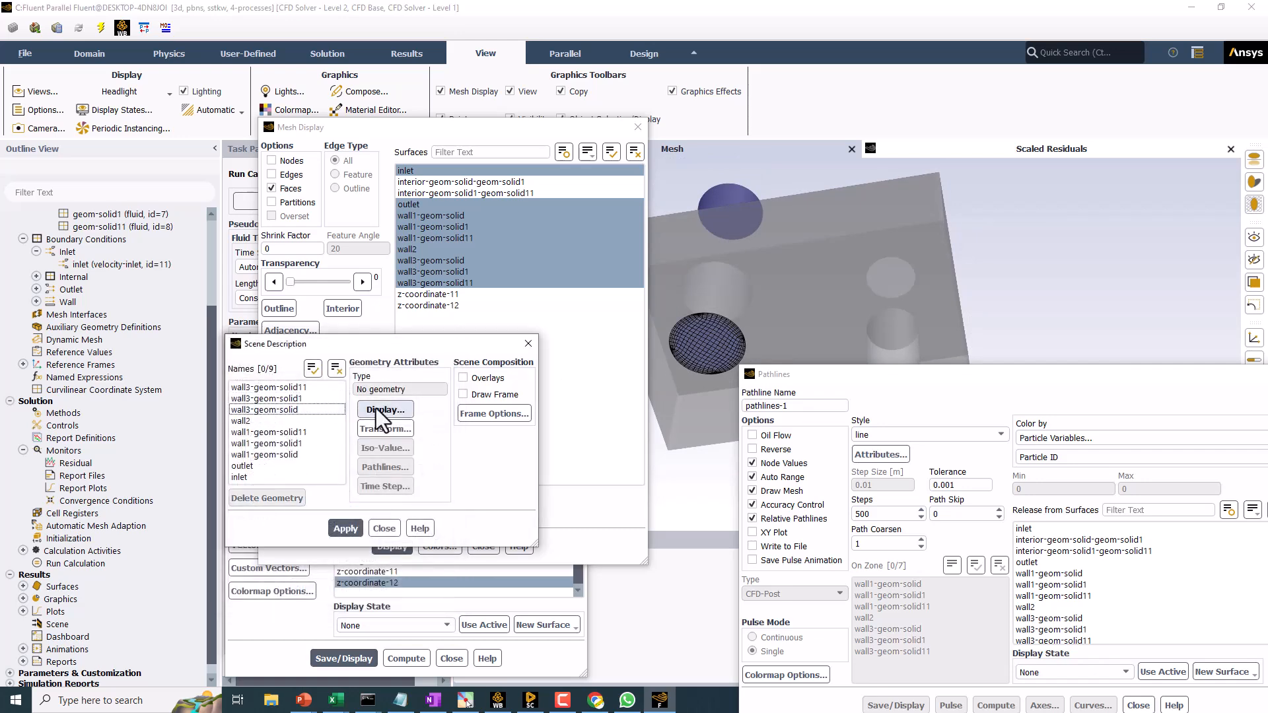
left_click(299, 410)
left_click(378, 410)
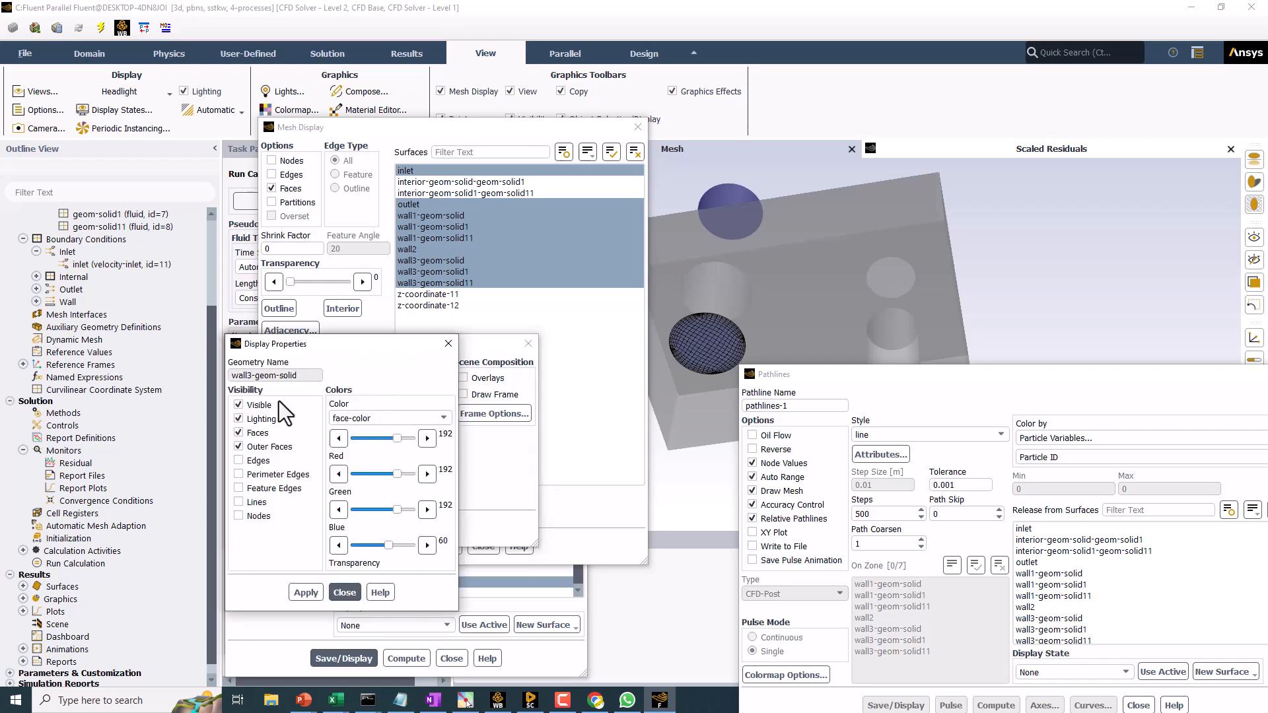
left_click(255, 461)
left_click(310, 592)
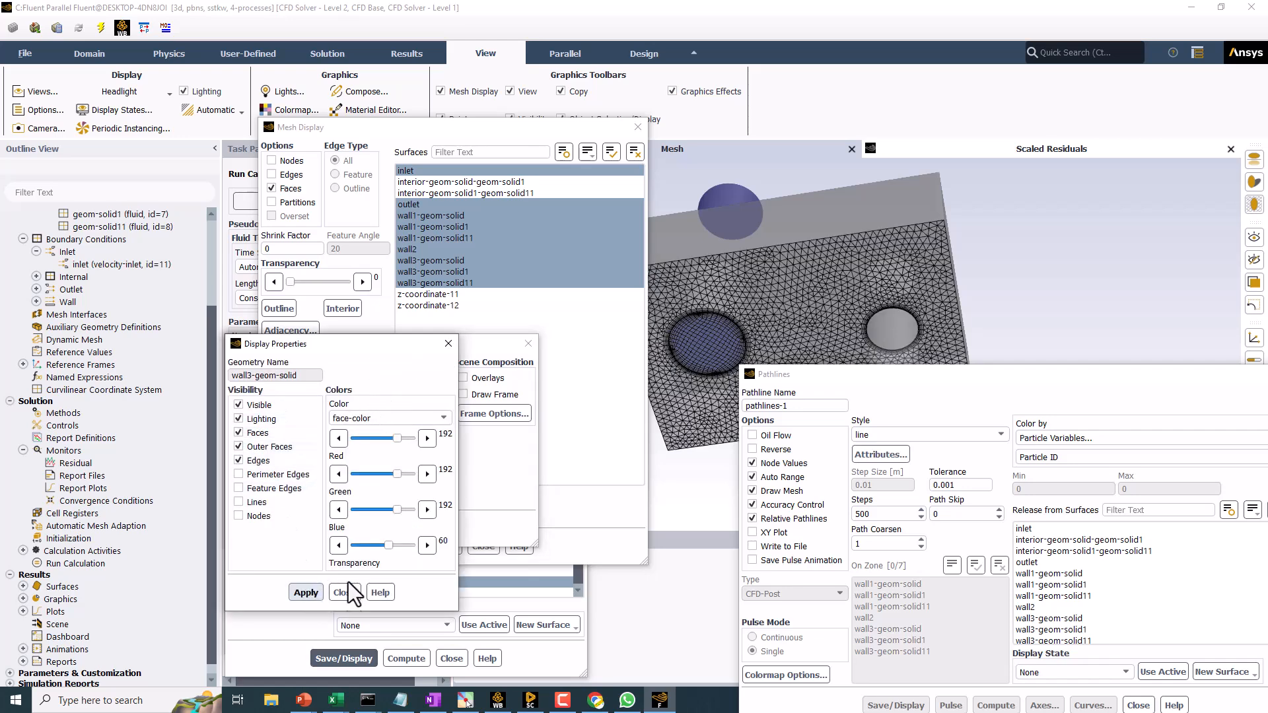
left_click_drag(827, 284, 823, 299)
left_click_drag(396, 509, 378, 509)
left_click_drag(397, 439, 371, 443)
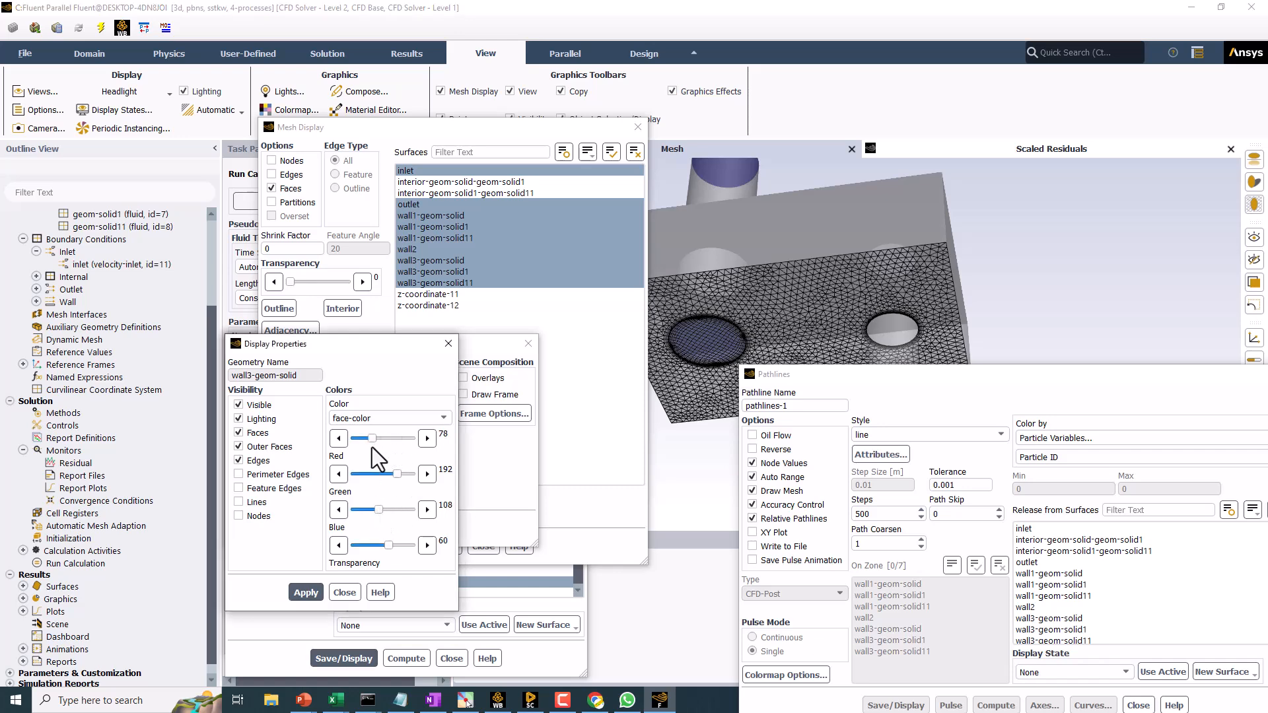
left_click_drag(870, 240, 942, 333)
scroll(885, 256, "down", 4)
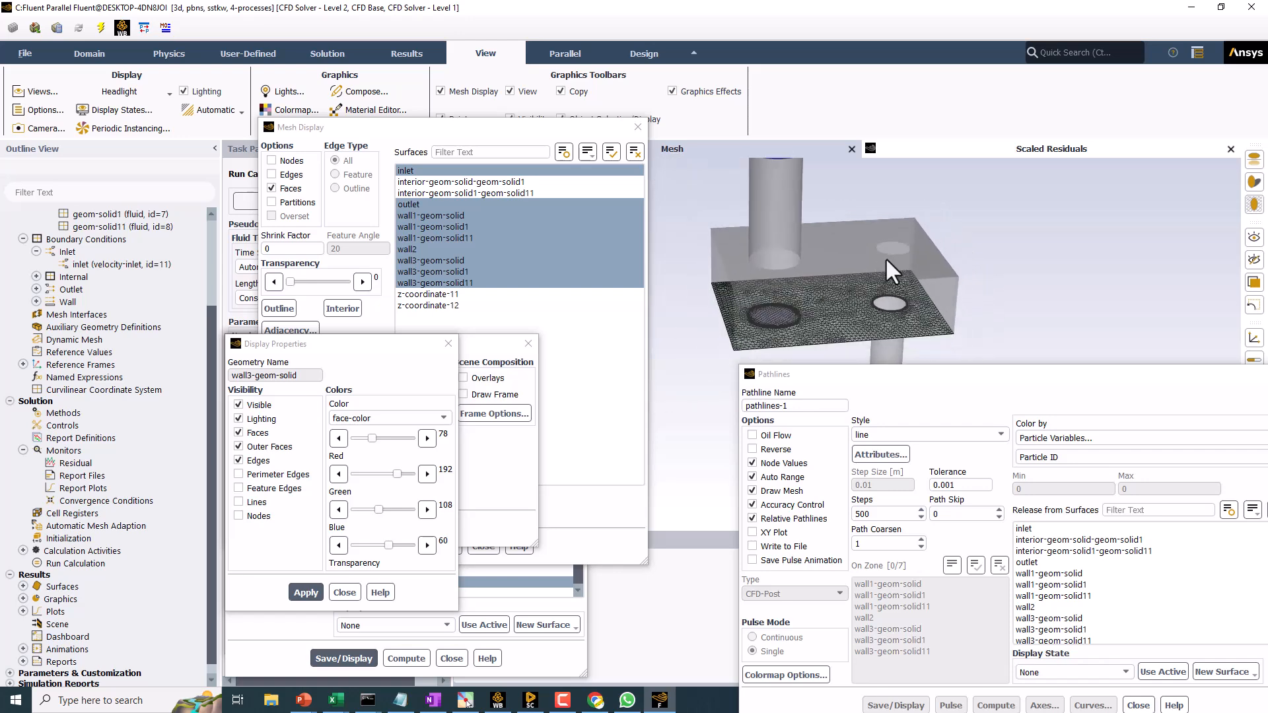
Step: Enable overlays in the scene composition and apply the setting
left_click_drag(407, 345, 941, 252)
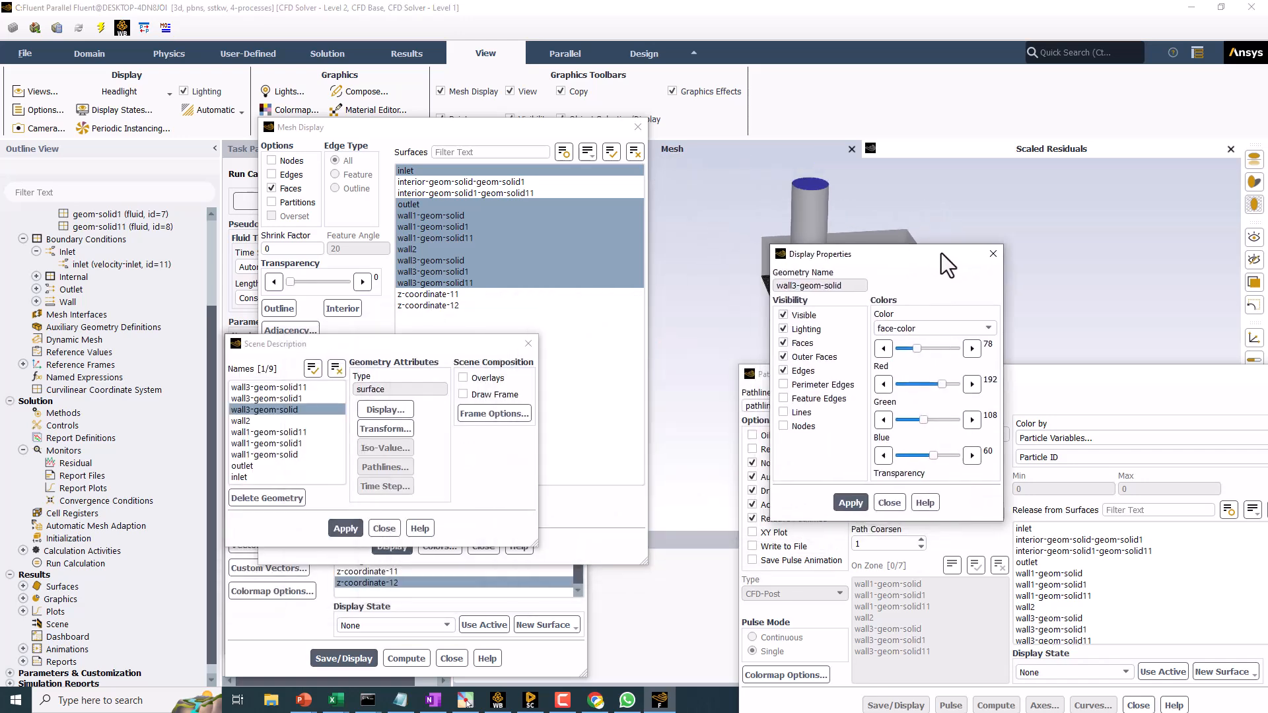
left_click(471, 379)
left_click(345, 529)
left_click(993, 253)
left_click_drag(501, 350, 422, 341)
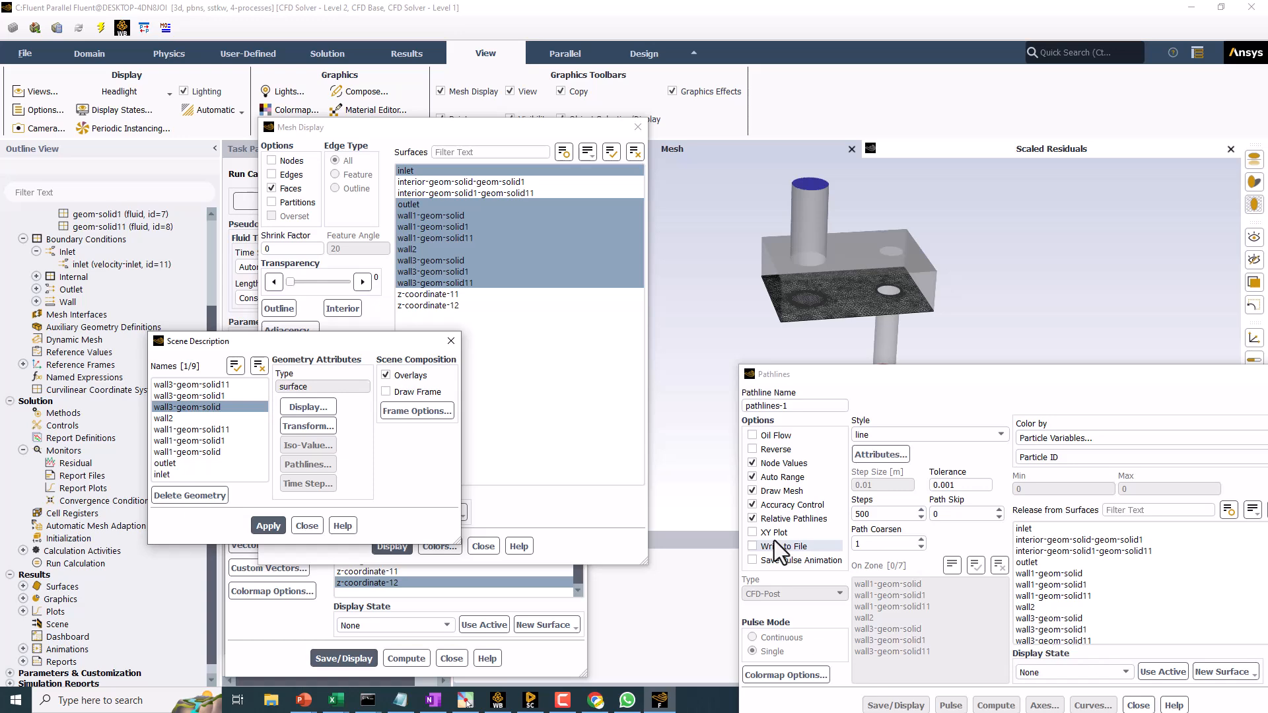
Step: Release pathlines-1 from the inlet surface with a path skip of 20 and display it over the transparent walls
left_click_drag(891, 371, 434, 267)
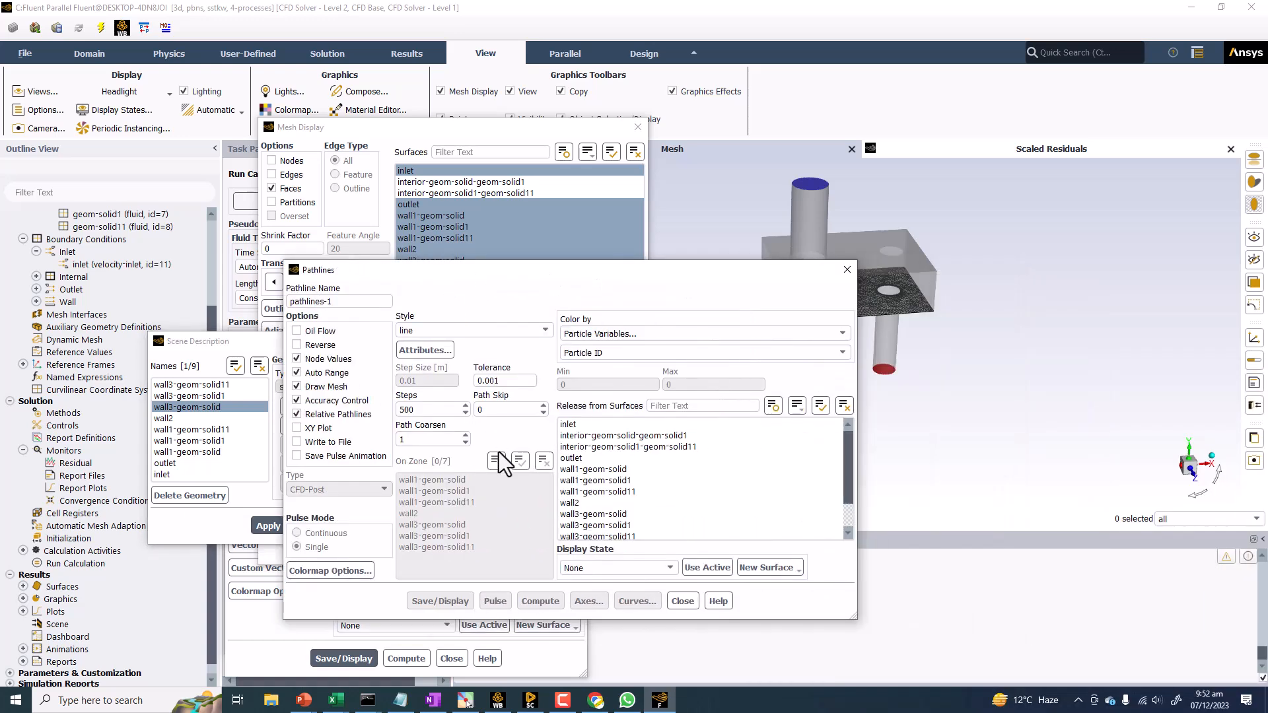
left_click(577, 424)
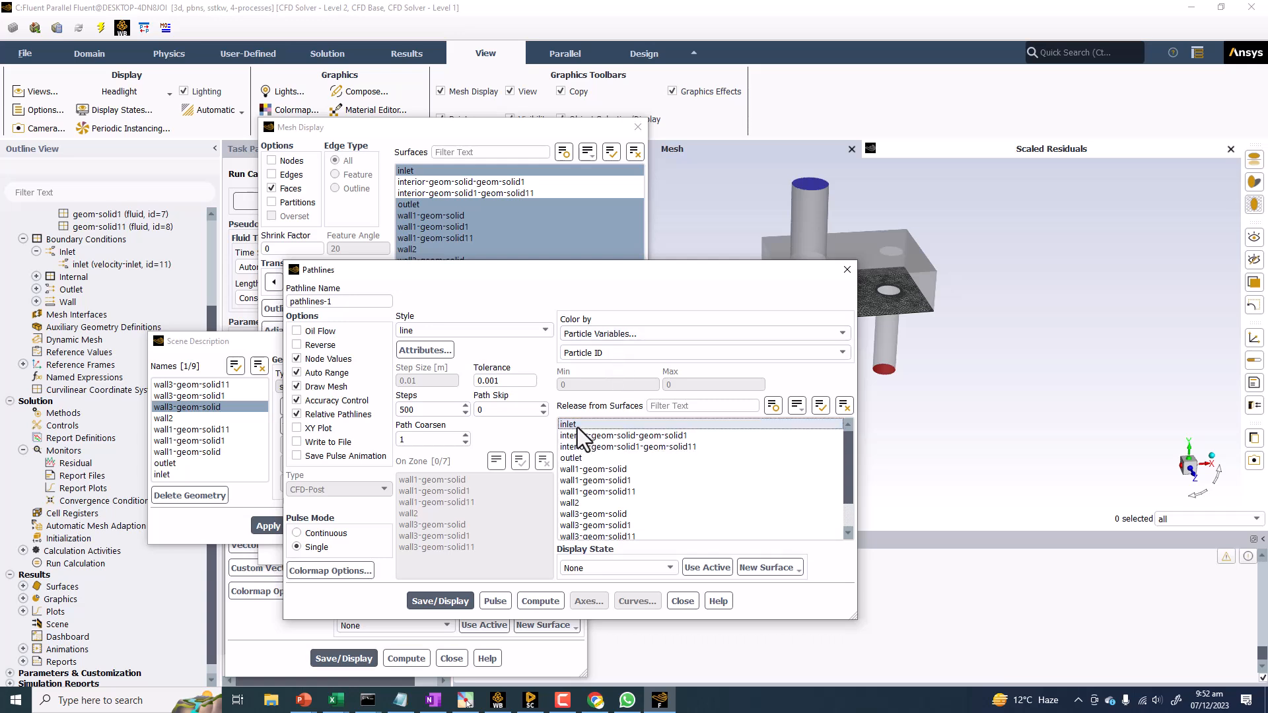
left_click(486, 409)
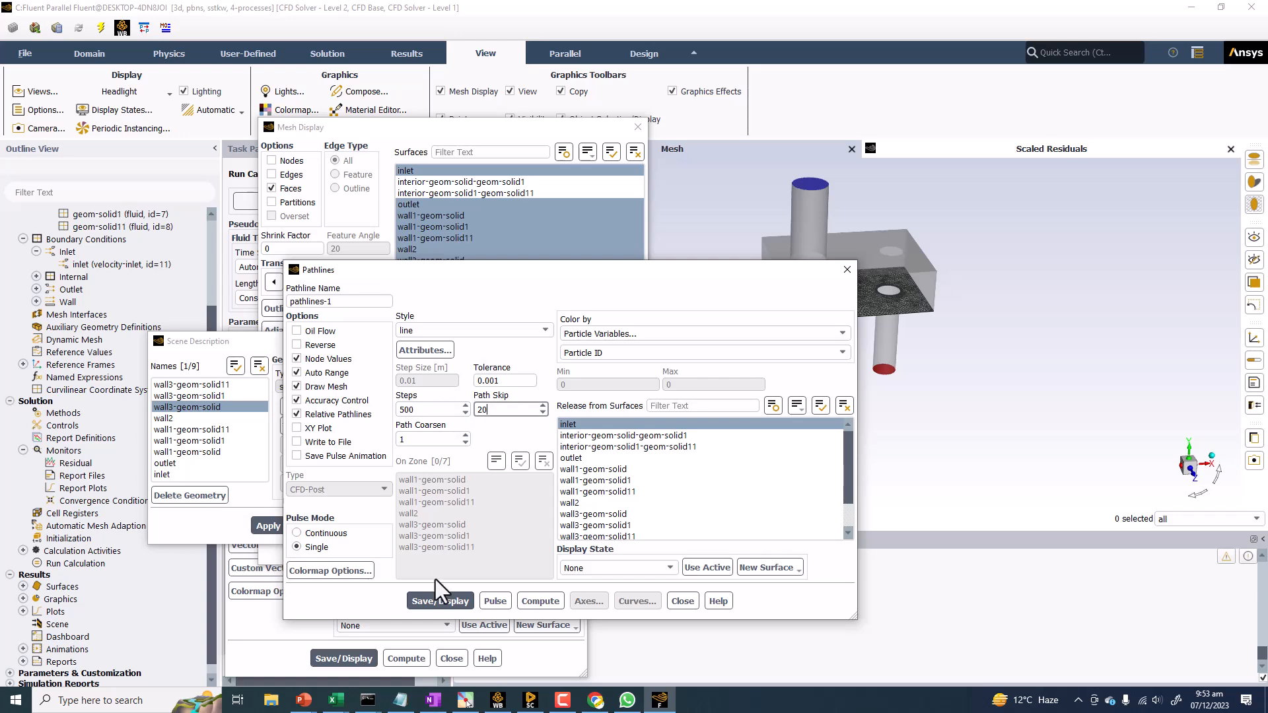
left_click(457, 601)
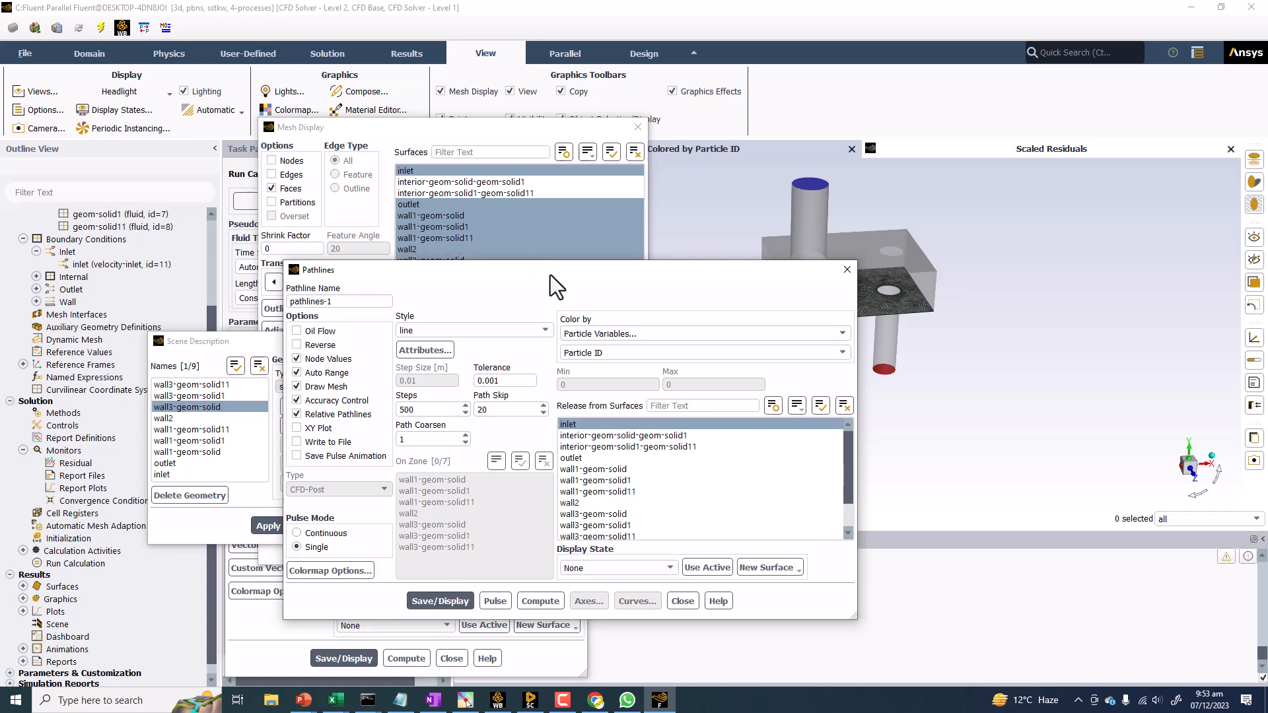
left_click_drag(551, 276, 919, 407)
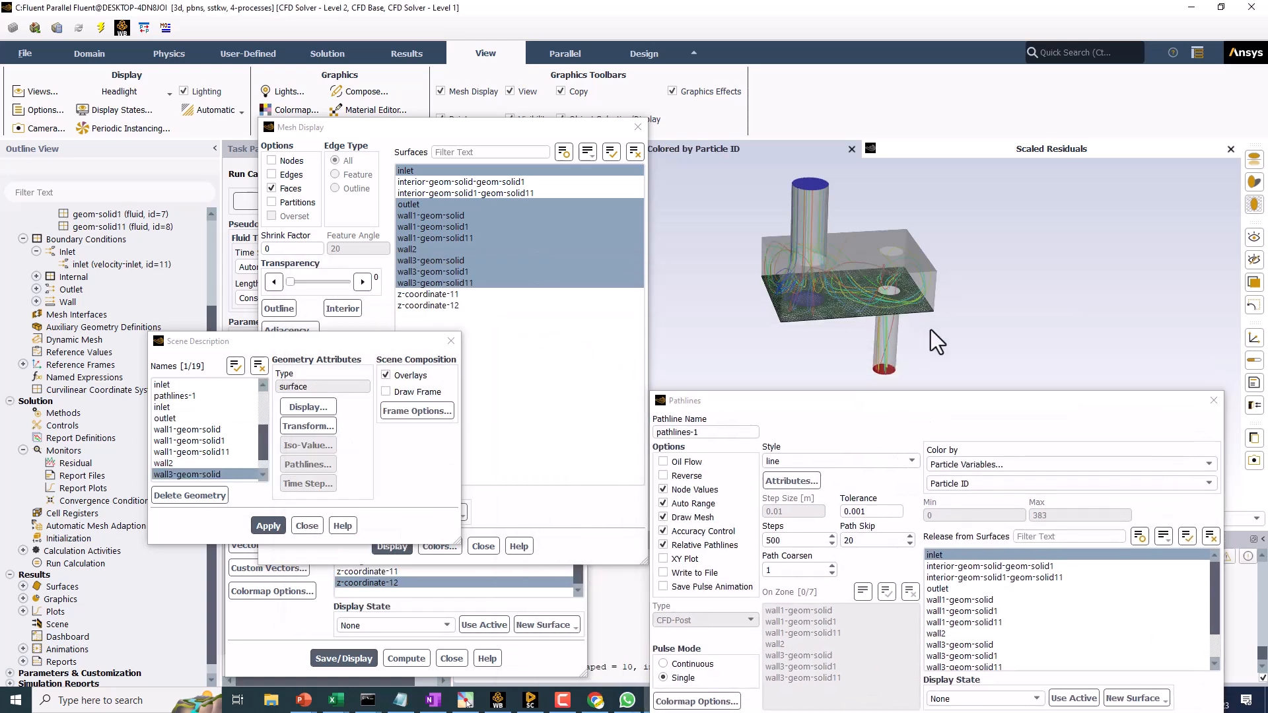
scroll(848, 280, "up", 5)
left_click_drag(818, 283, 650, 195)
scroll(865, 294, "down", 5)
left_click_drag(858, 294, 868, 304)
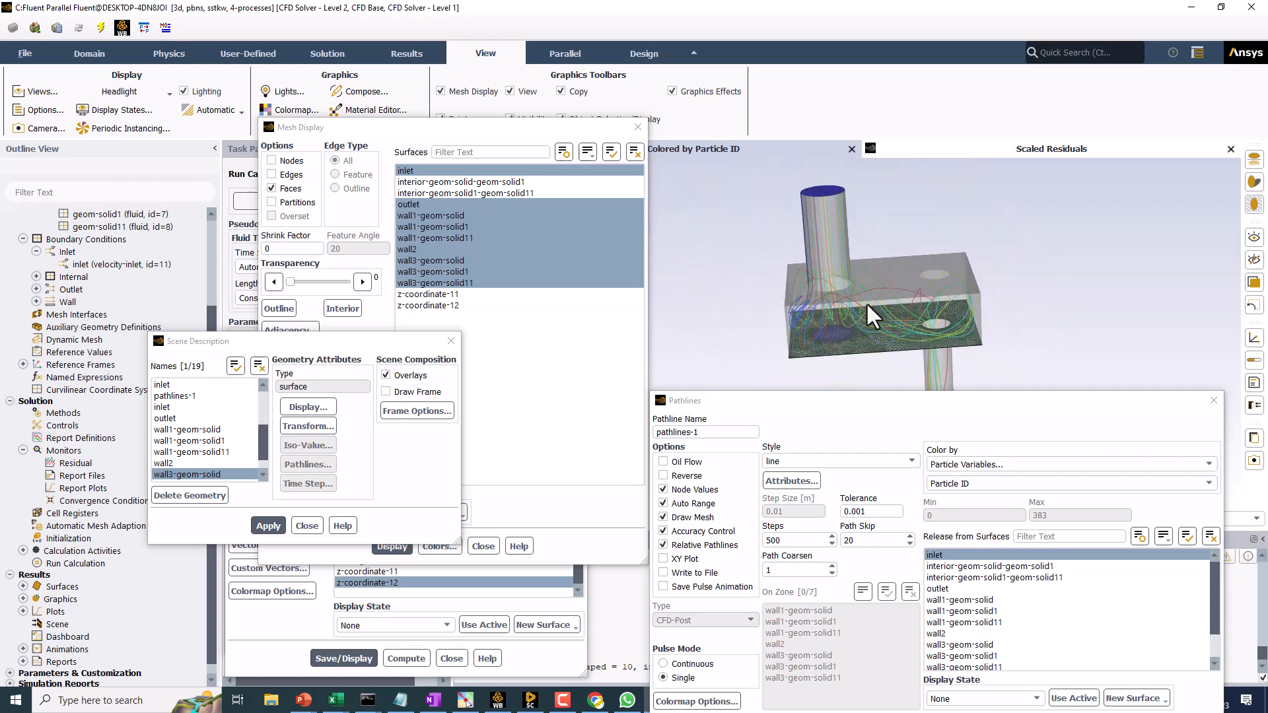
Step: Set the path skip of pathlines-1 to 10 and redisplay the pathlines
left_click_drag(825, 402, 251, 244)
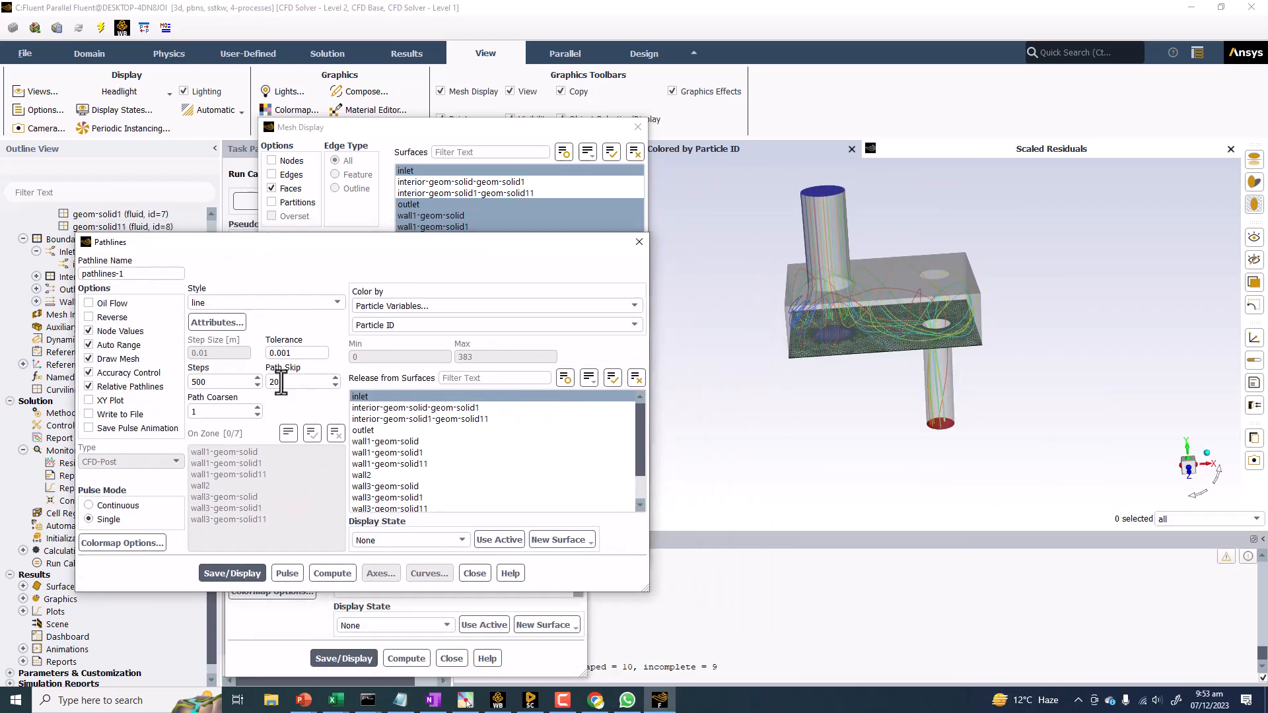
key("BackSpace")
key("BackSpace")
type("1")
left_click(242, 576)
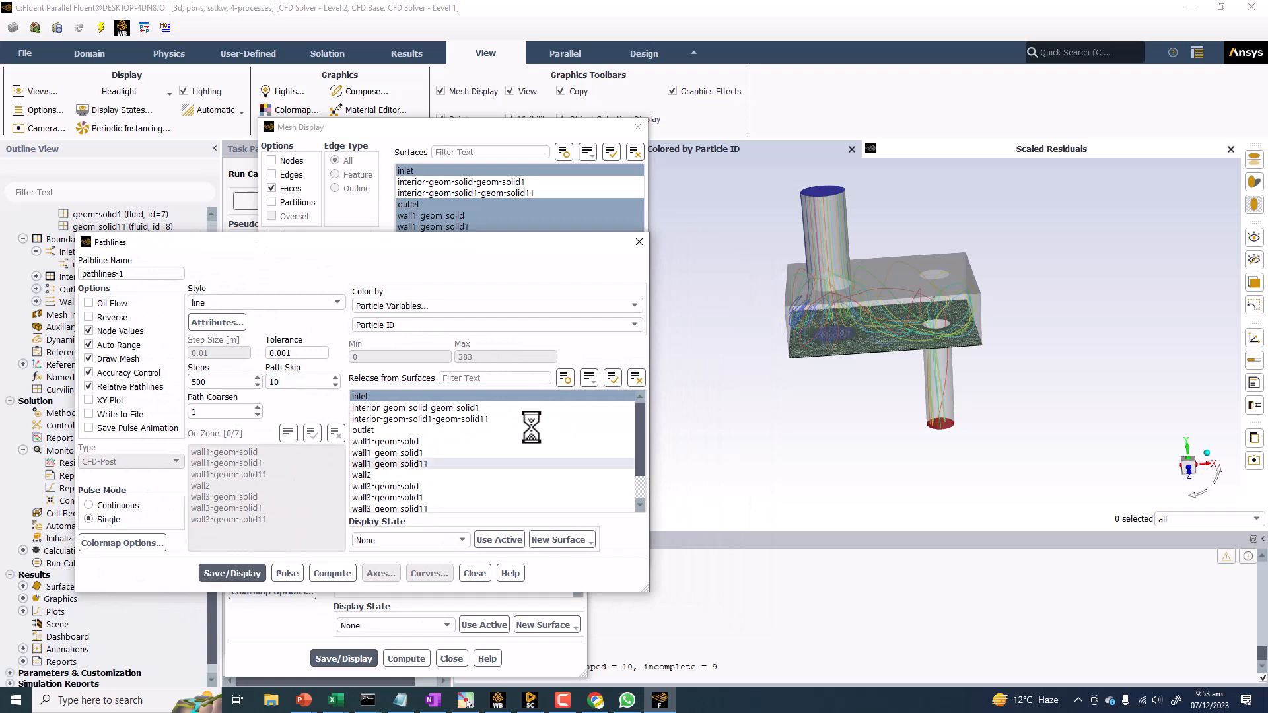
scroll(885, 331, "up", 3)
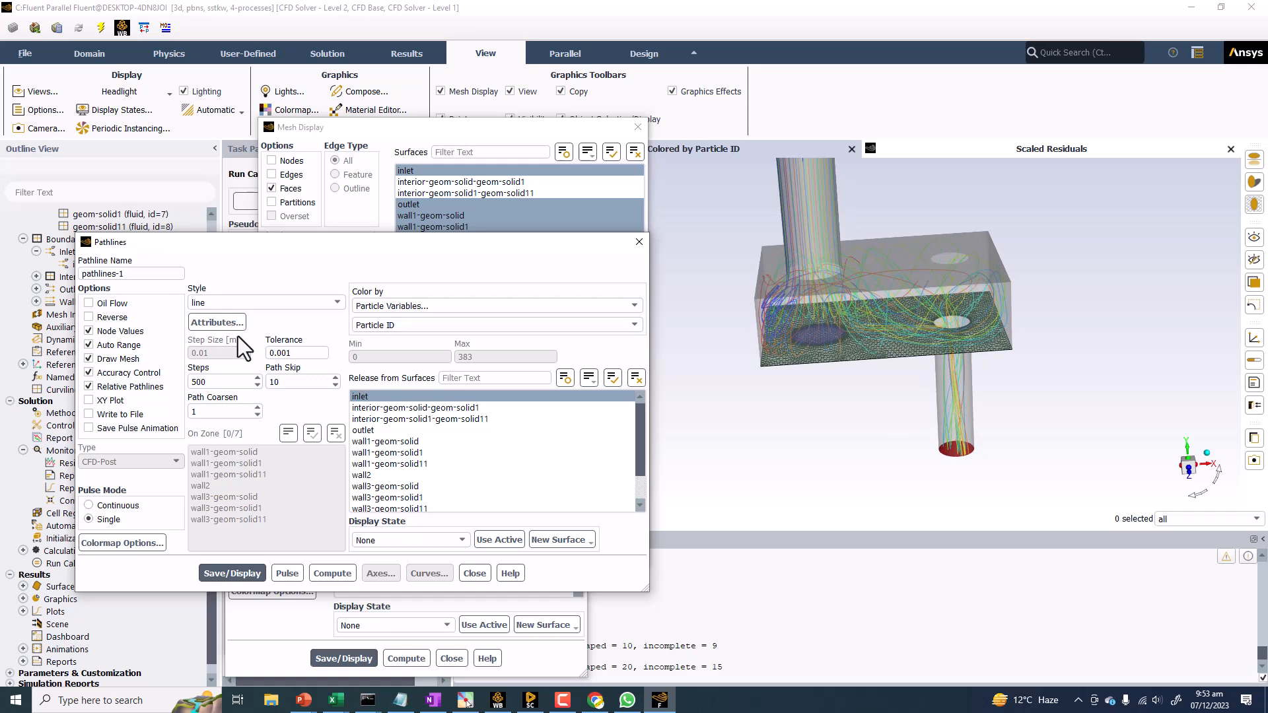
Step: Set the path skip of pathlines-1 to 2 and redisplay the pathlines
left_click_drag(282, 383, 258, 382)
type("2")
left_click(239, 573)
Step: Set the pathline line width to 2 and redisplay the pathlines
left_click(228, 322)
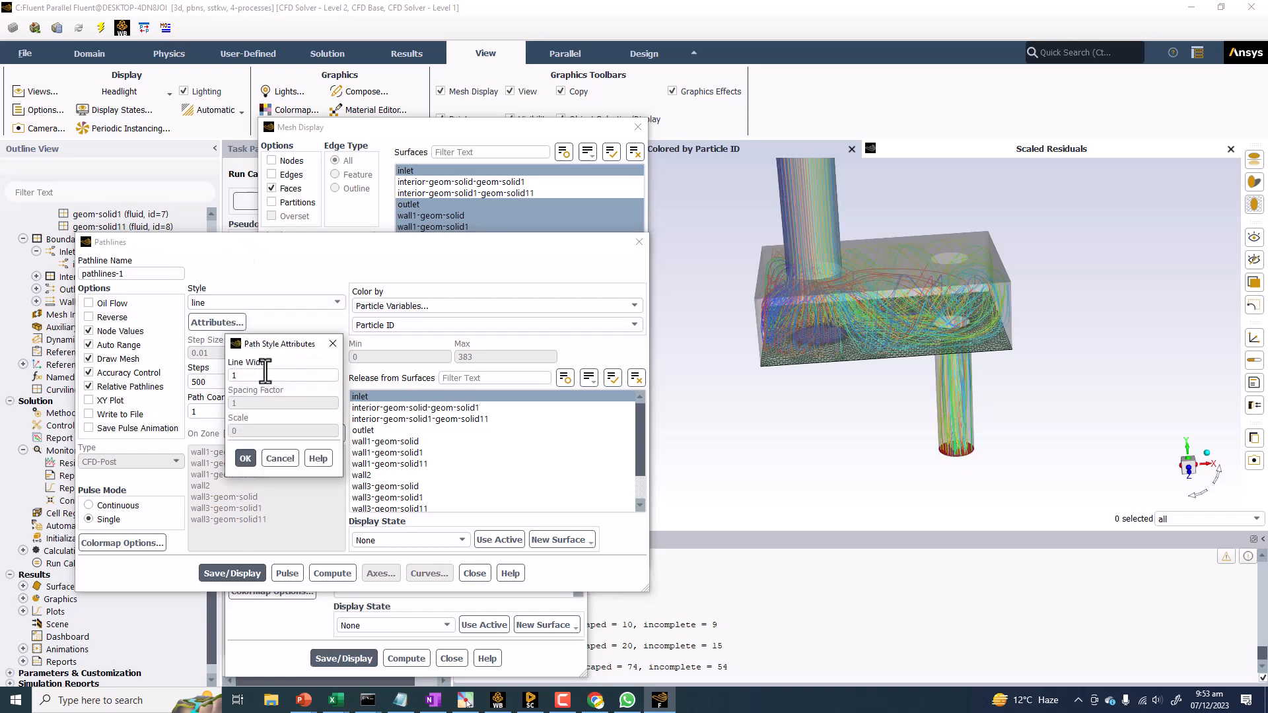
left_click_drag(245, 377, 197, 373)
type("2")
left_click(245, 457)
left_click(248, 574)
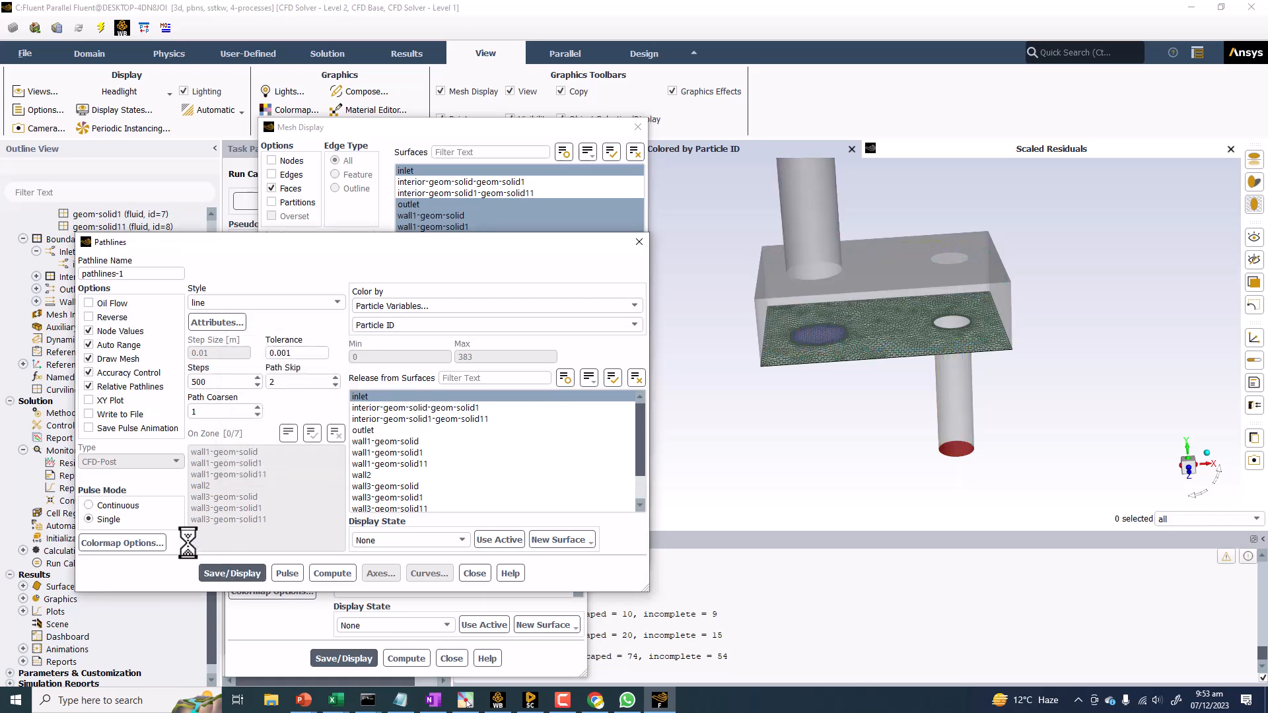
Step: Change the pathline style to line-arrows with a spacing factor of 10 and a scale of 0.001, and redisplay the pathlines
left_click(225, 303)
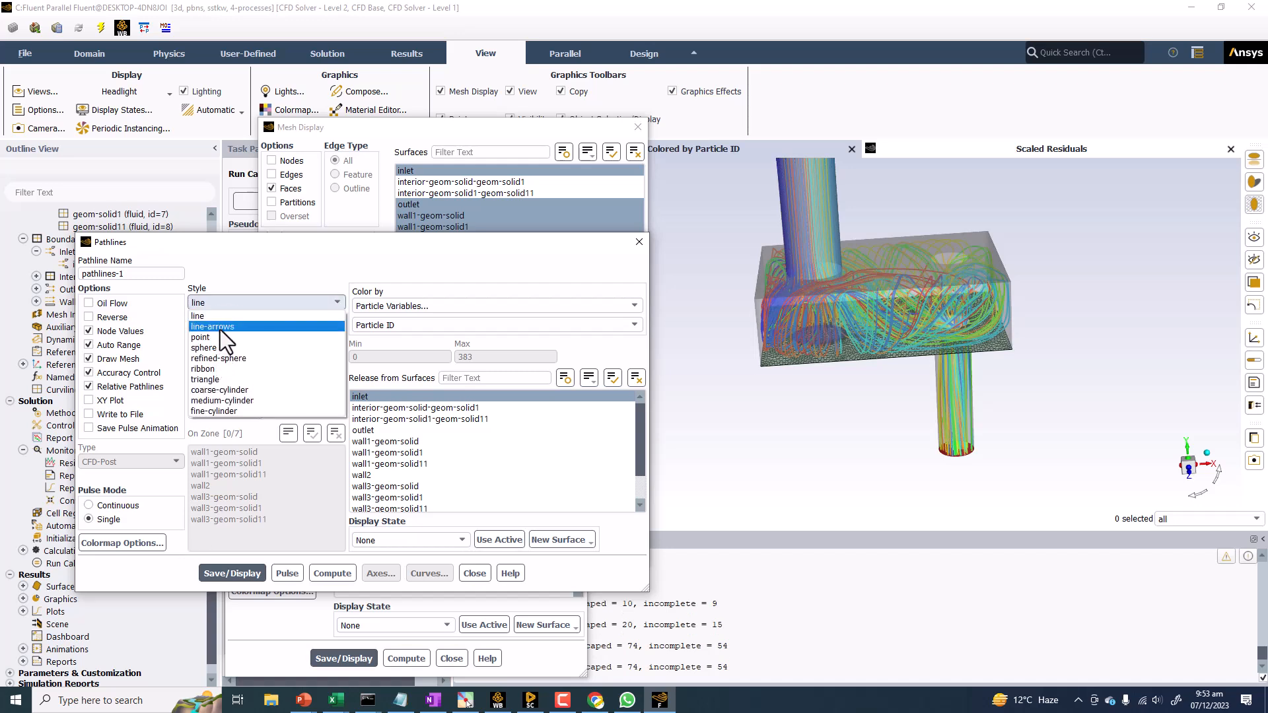
left_click(220, 327)
left_click(220, 325)
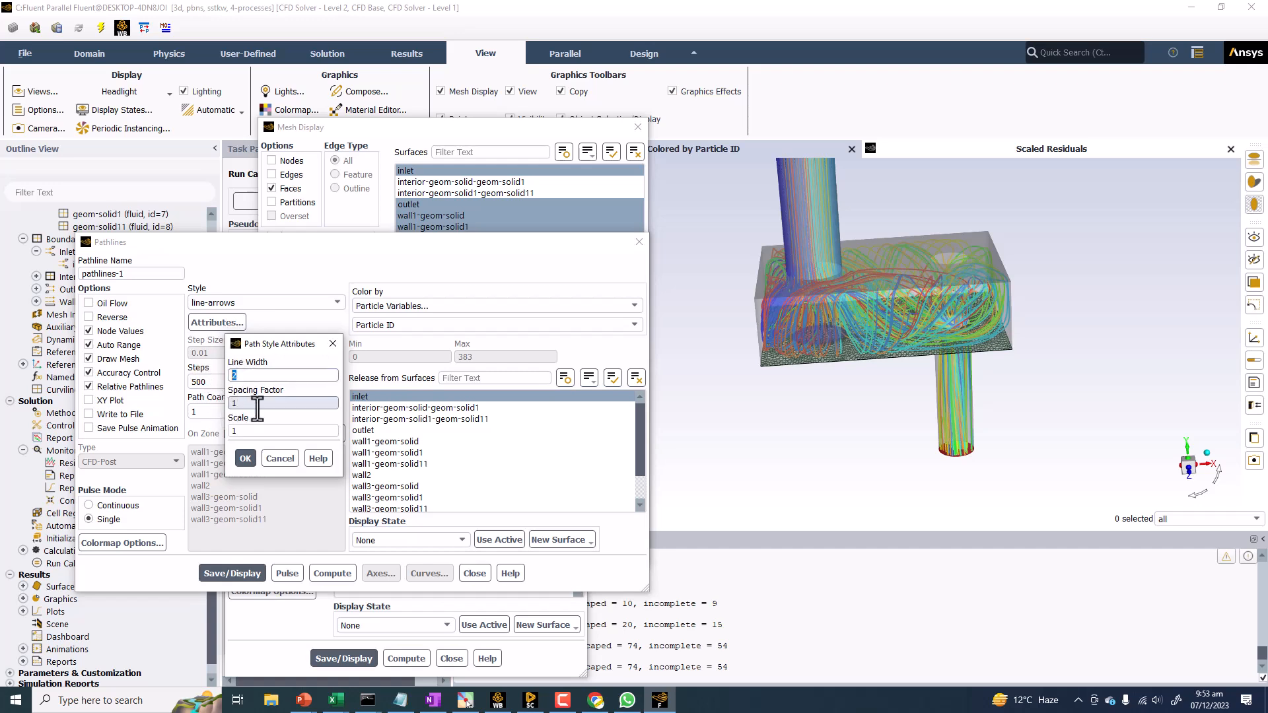
left_click_drag(240, 405, 197, 405)
type("10")
key("Tab")
type("0.")
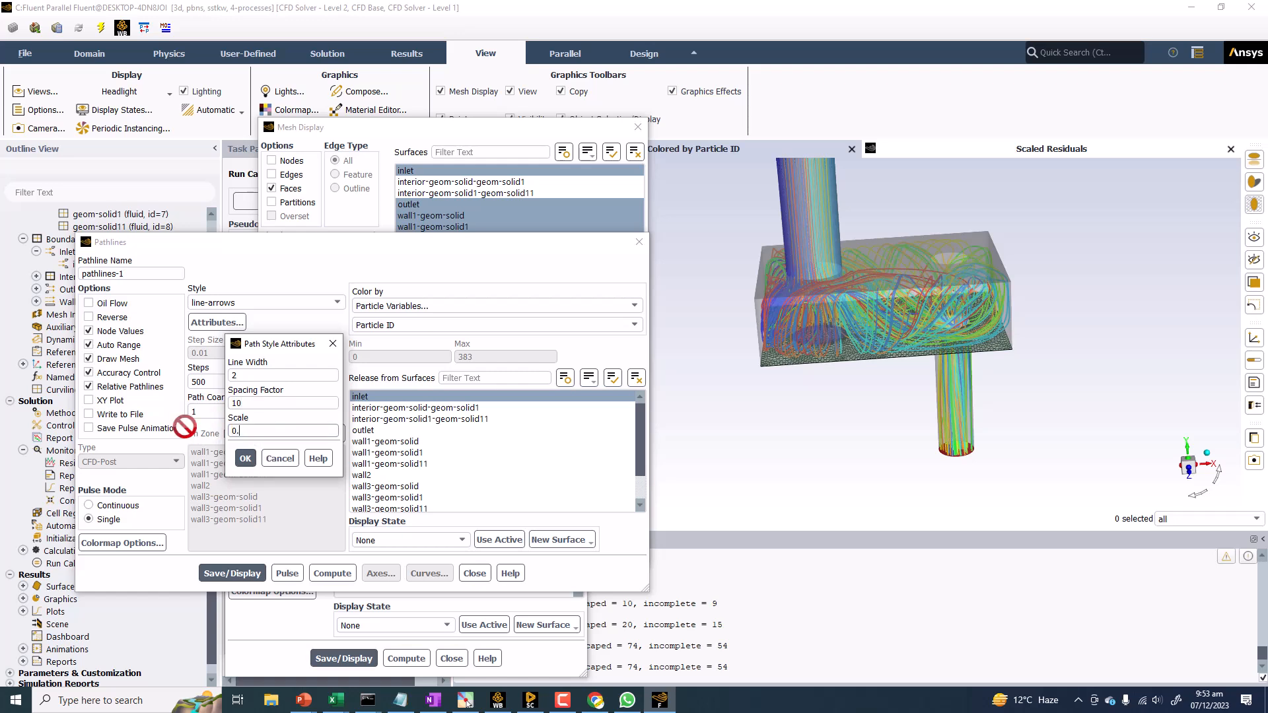
type("001")
left_click(250, 459)
left_click(242, 579)
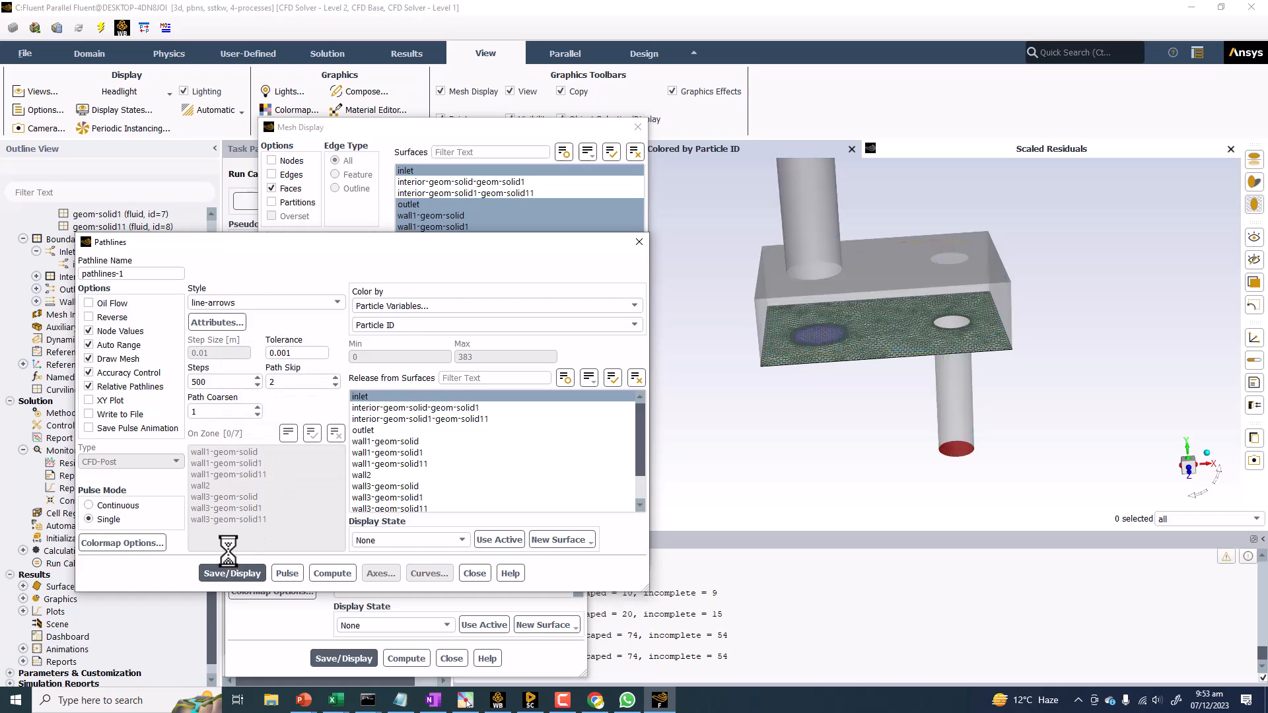
Step: Set the line-arrows spacing factor of pathlines-1 to 2, adjust the arrow scale, and redisplay the pathlines
scroll(818, 331, "up", 8)
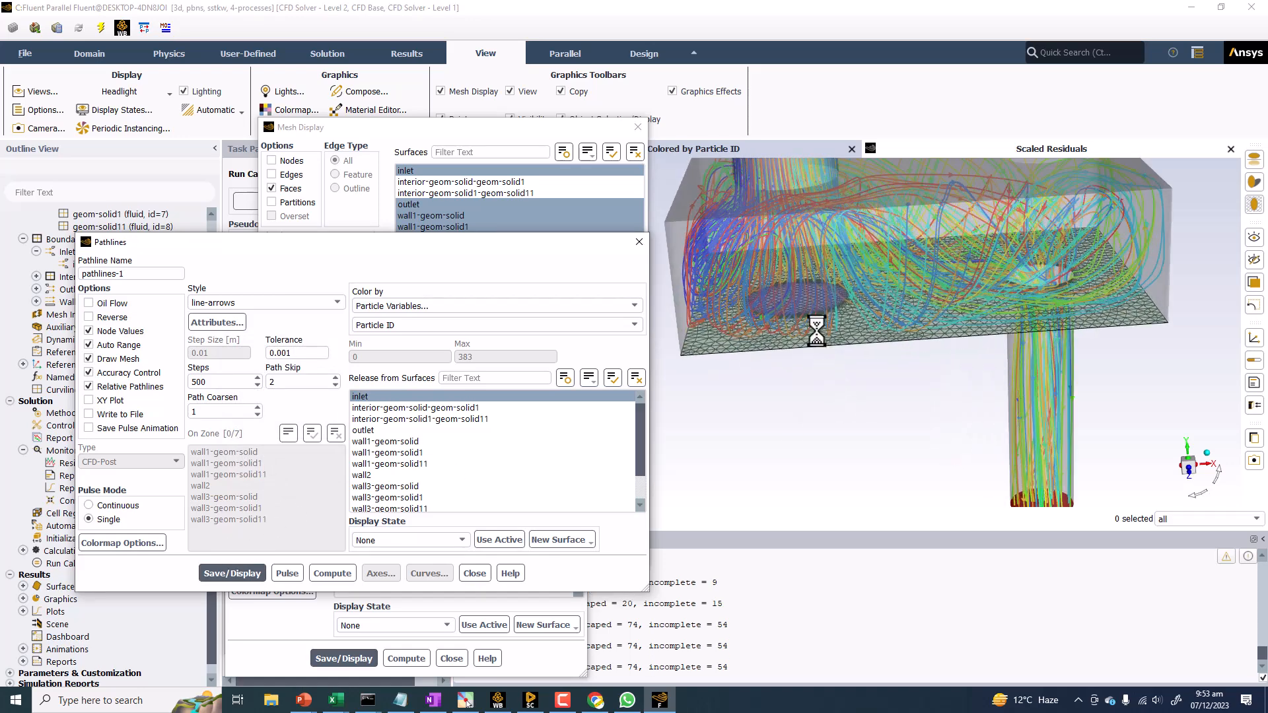
scroll(816, 275, "down", 8)
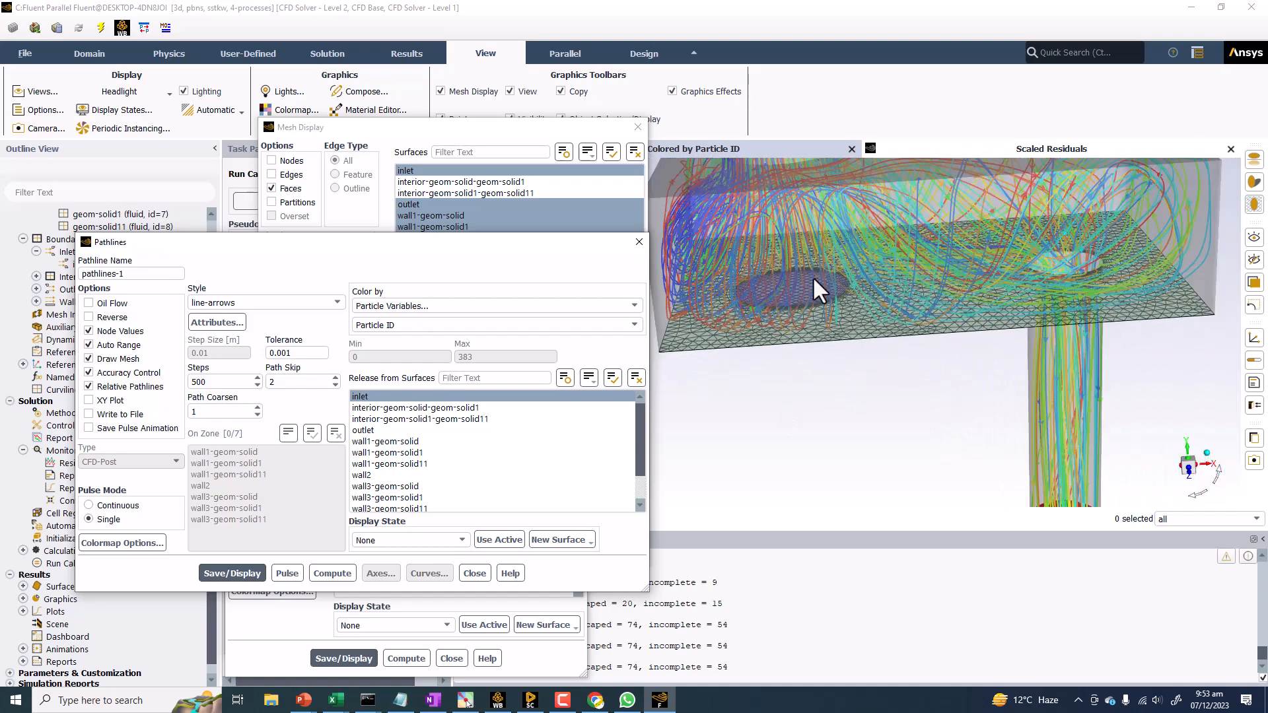
left_click(218, 322)
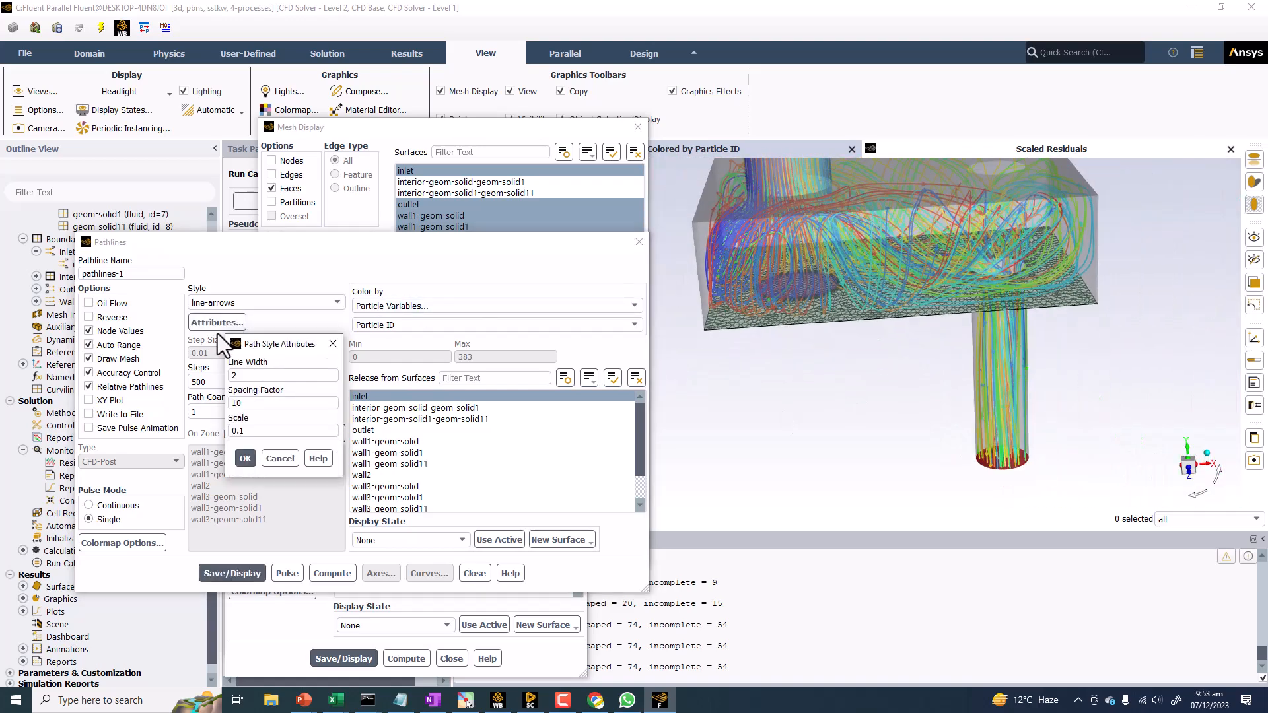
double_click(236, 403)
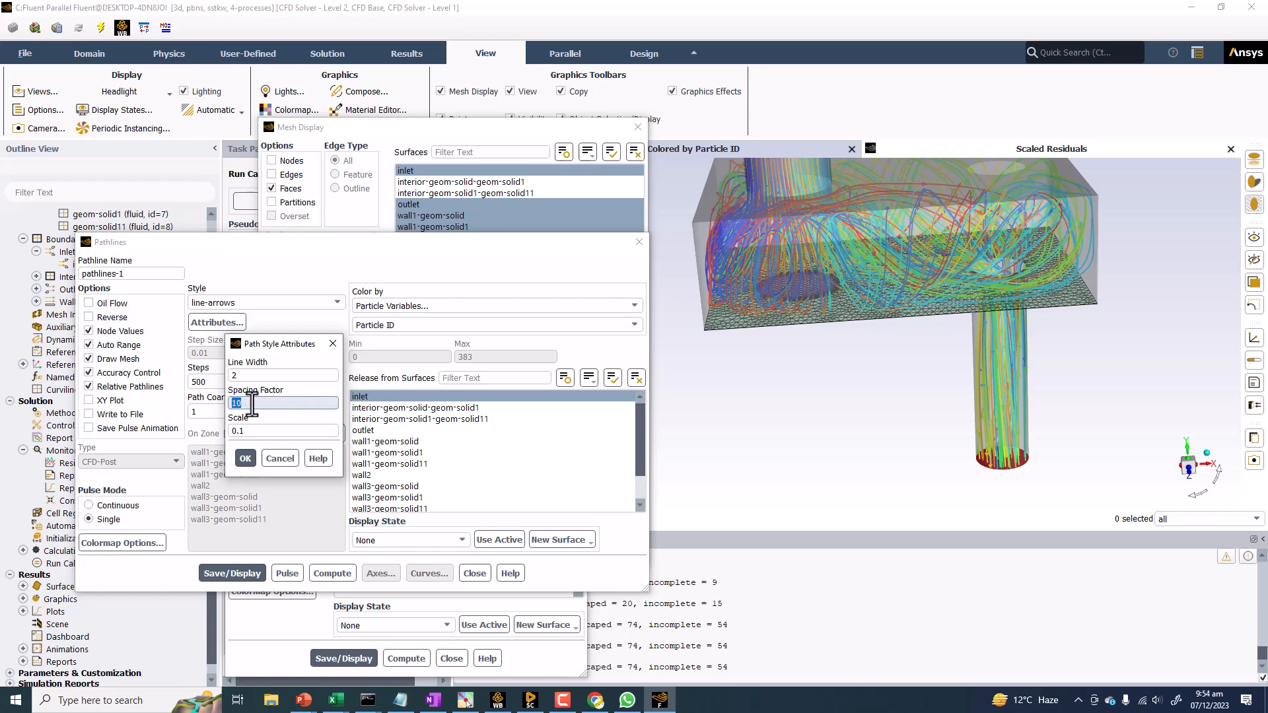
left_click(243, 460)
left_click(225, 323)
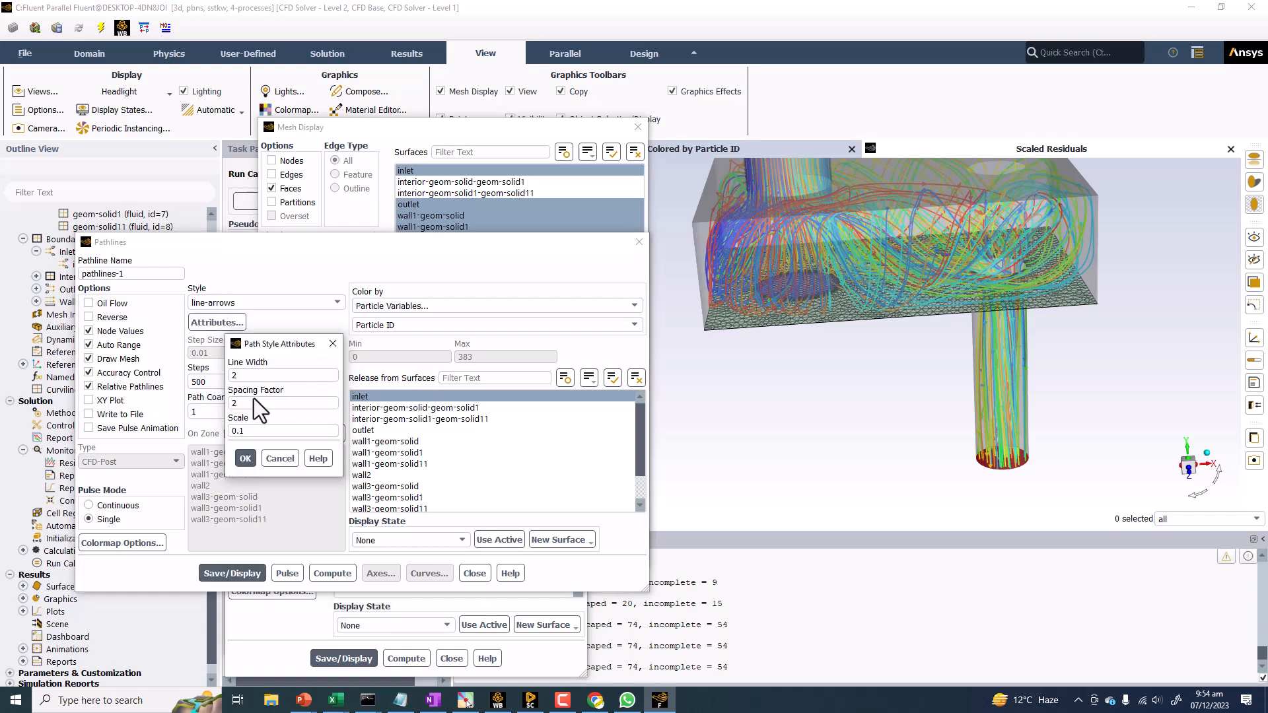
left_click_drag(258, 430, 193, 429)
type("0")
left_click(243, 458)
left_click(240, 576)
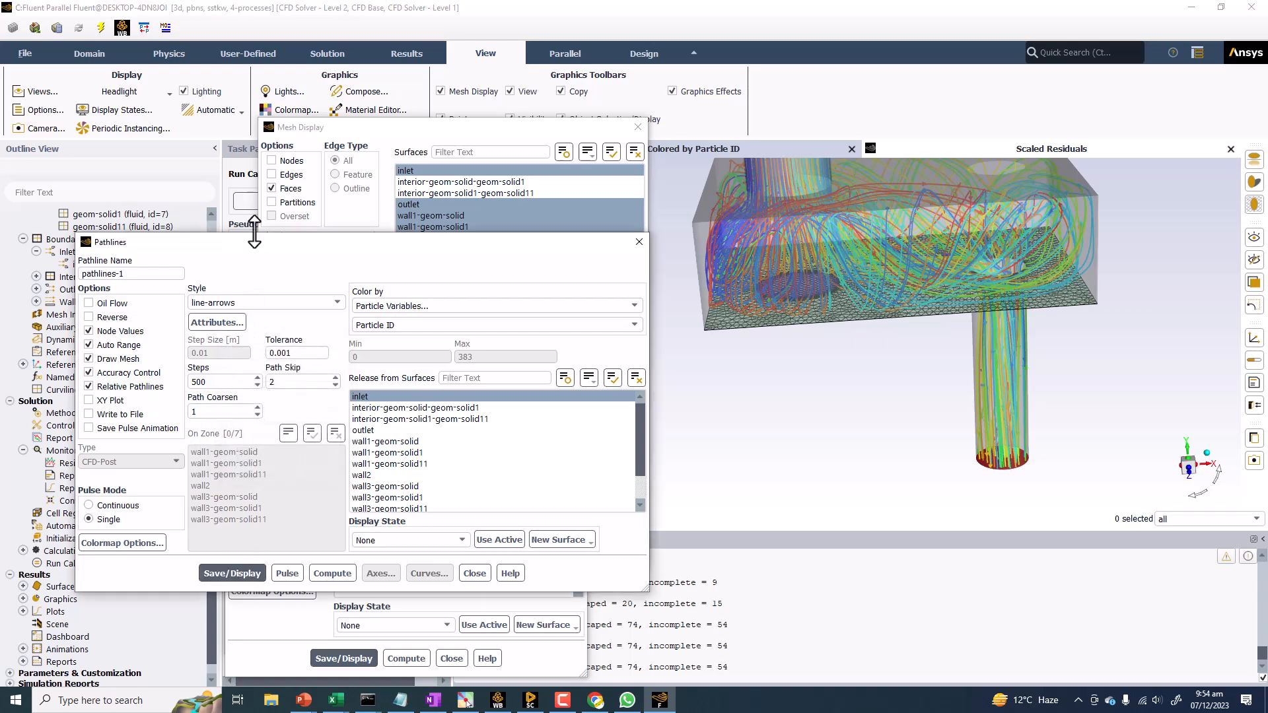
Step: Bring up the scene composition, close the Mesh Display dialog, and disable Draw Mesh for pathlines-1
left_click(370, 93)
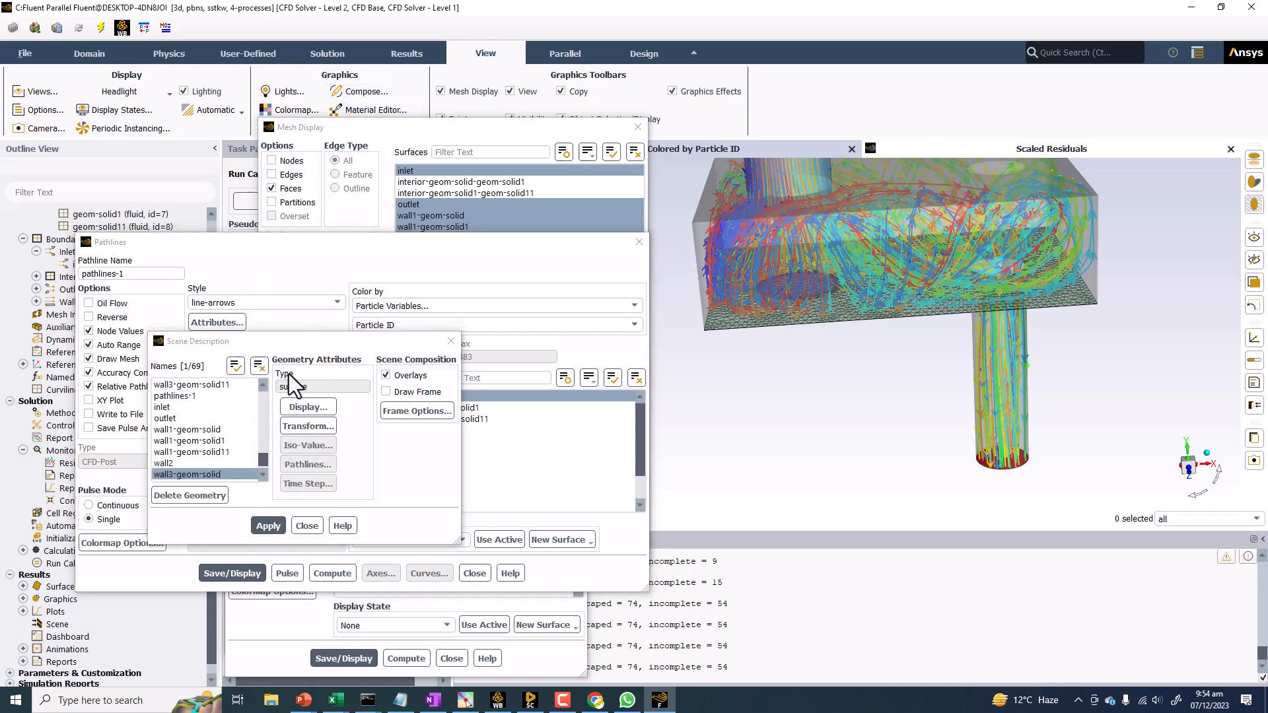
scroll(210, 458, "up", 3)
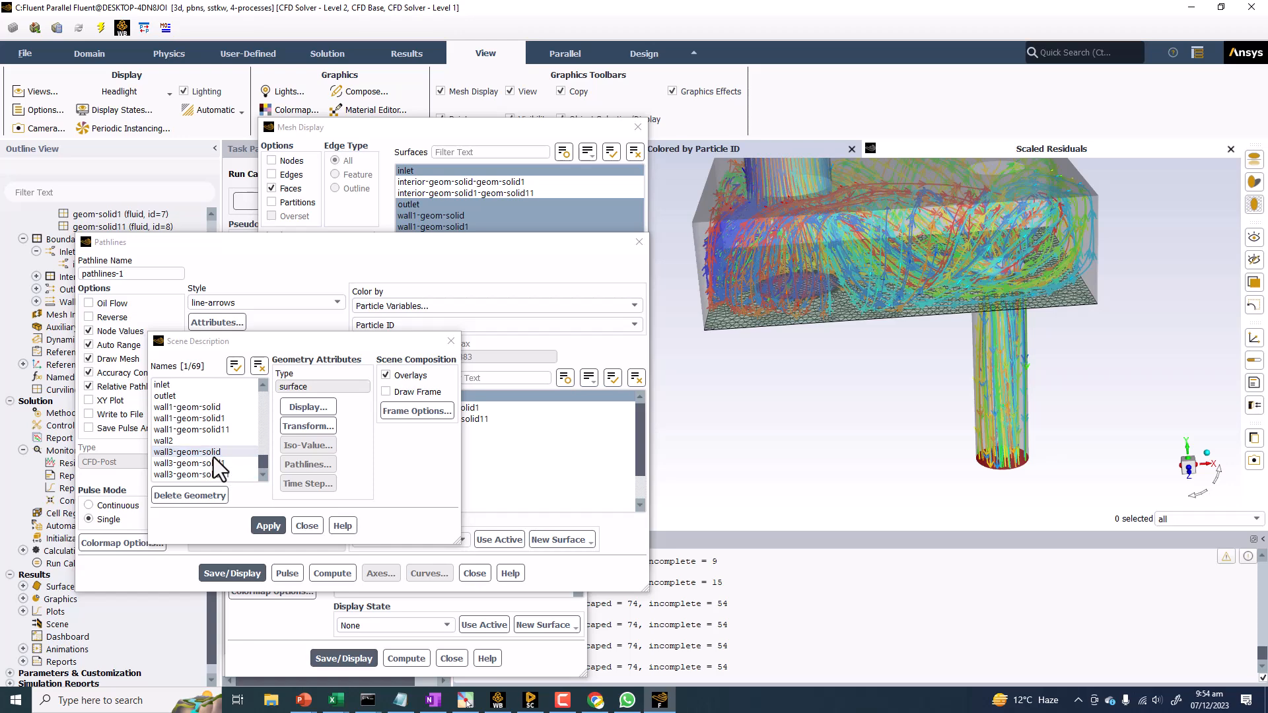
scroll(213, 457, "up", 10)
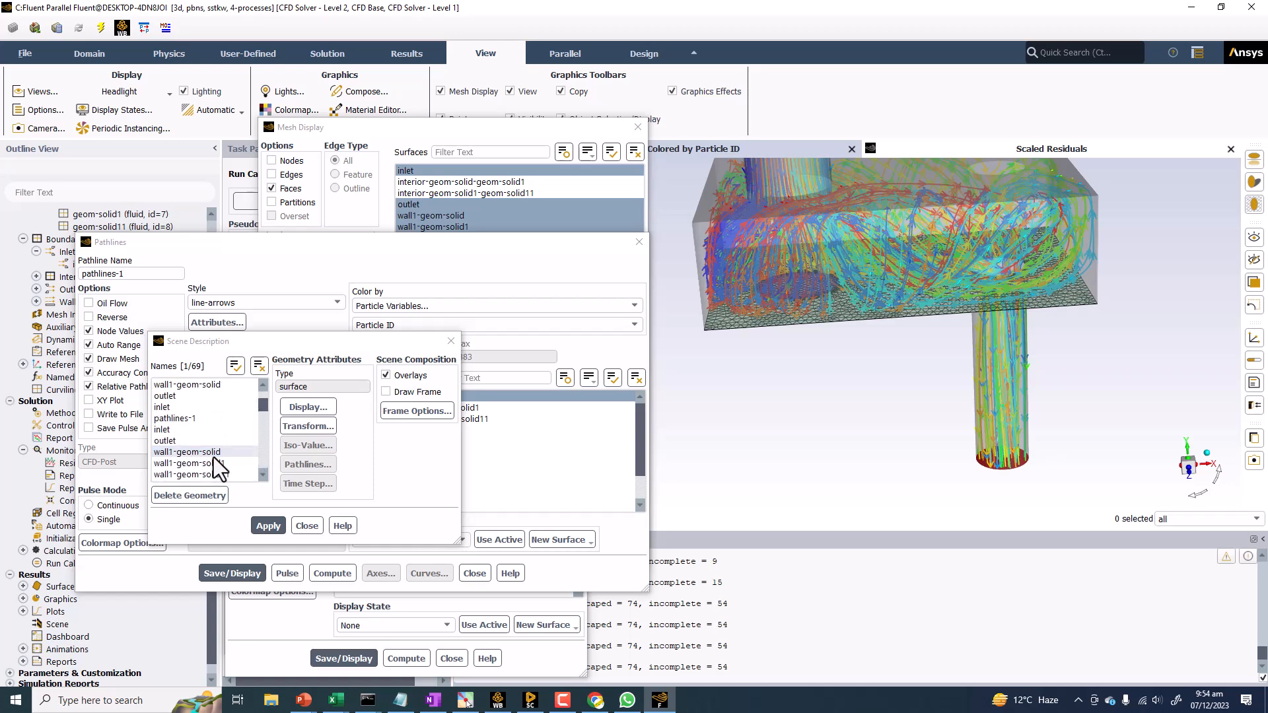
left_click_drag(395, 128, 614, 134)
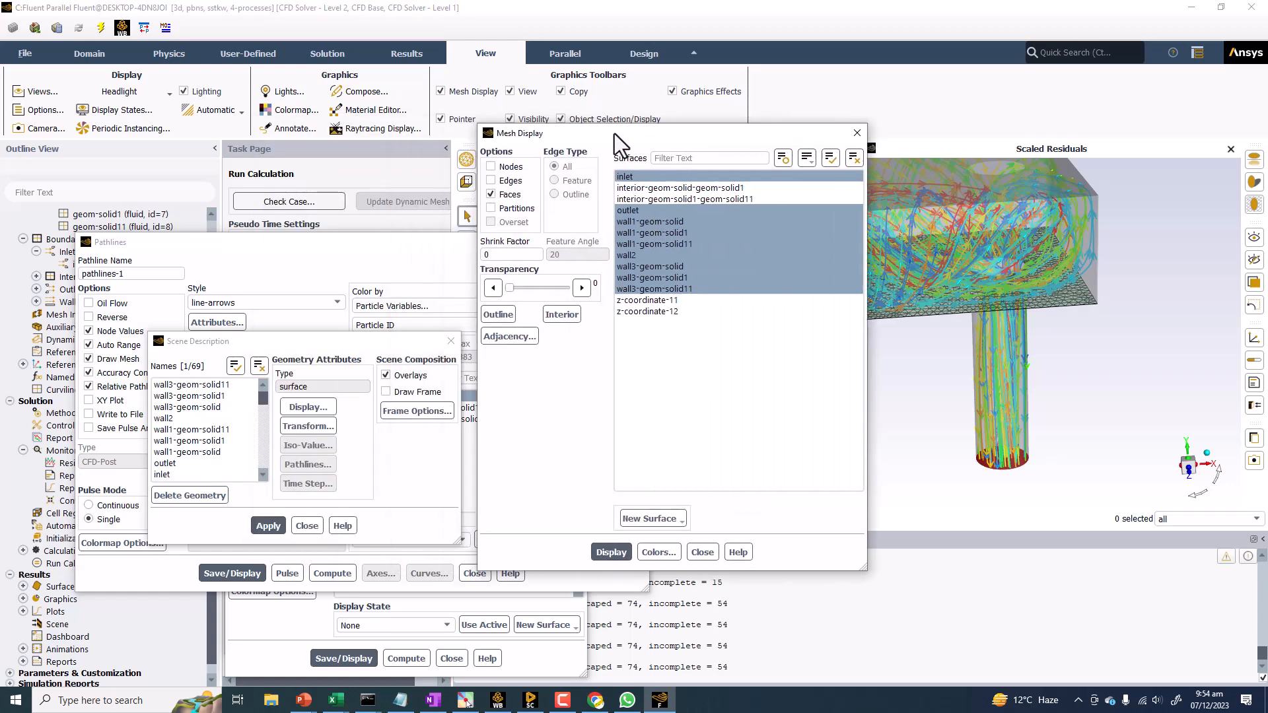
left_click(857, 132)
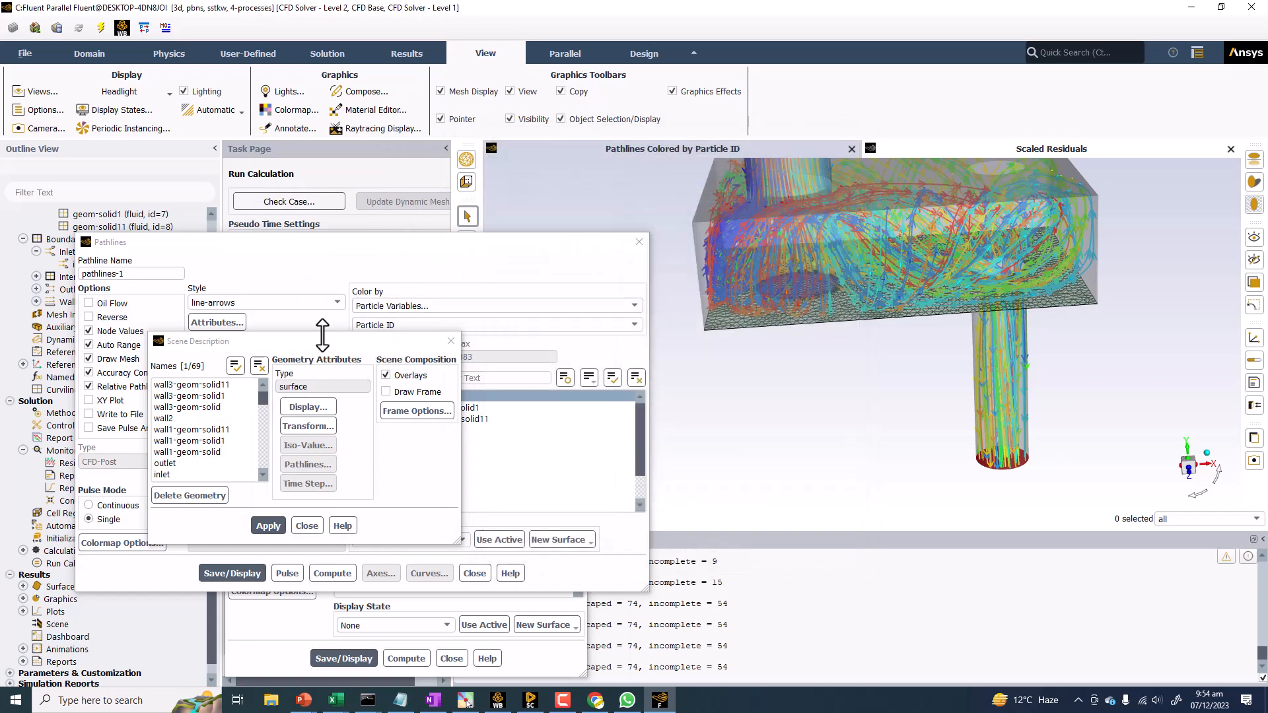
left_click_drag(316, 338, 616, 147)
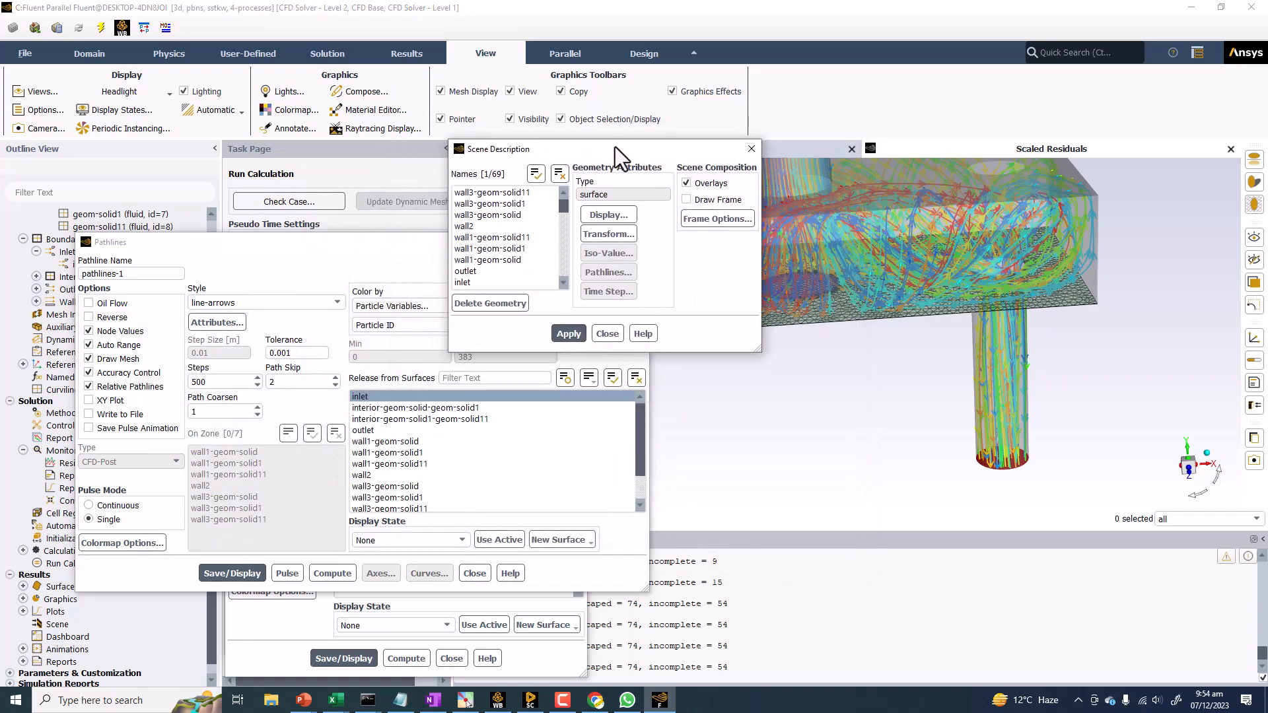
left_click(90, 359)
Step: Delete the old pathlines and duplicate surface geometries from the scene, keeping one set of walls, inlet and outlet
left_click(547, 143)
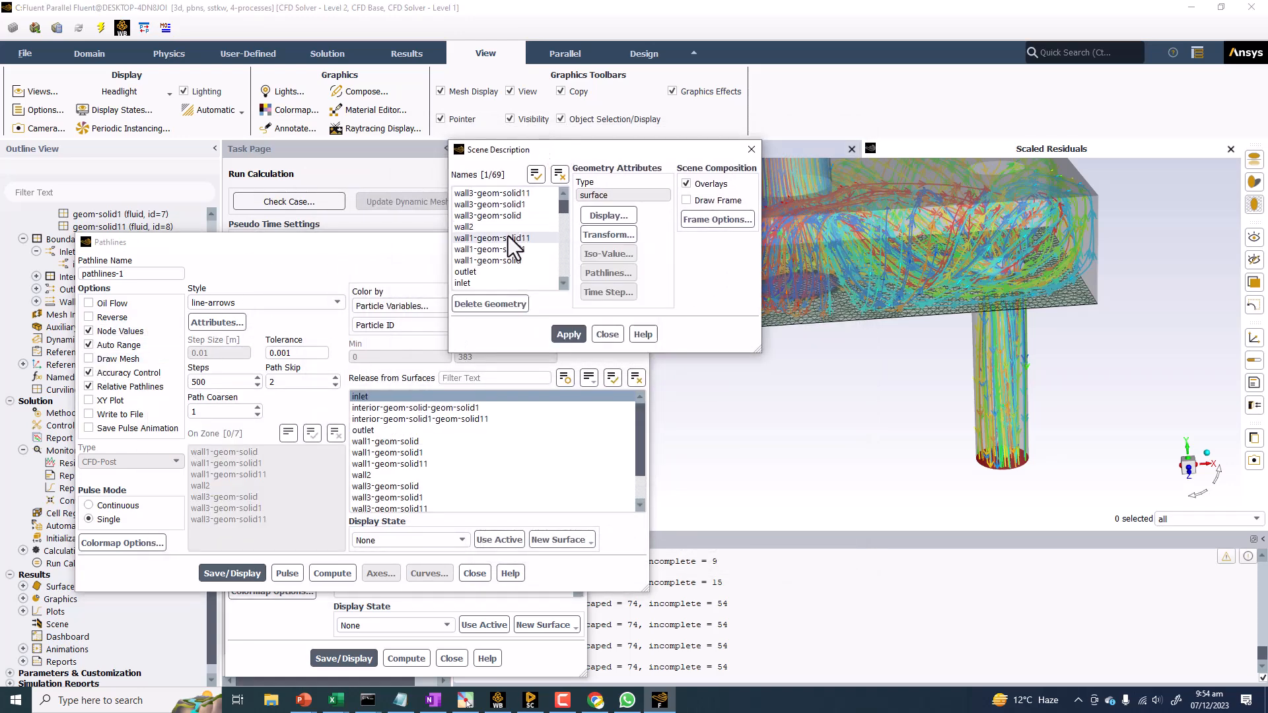
scroll(502, 239, "down", 3)
left_click_drag(494, 260, 470, 310)
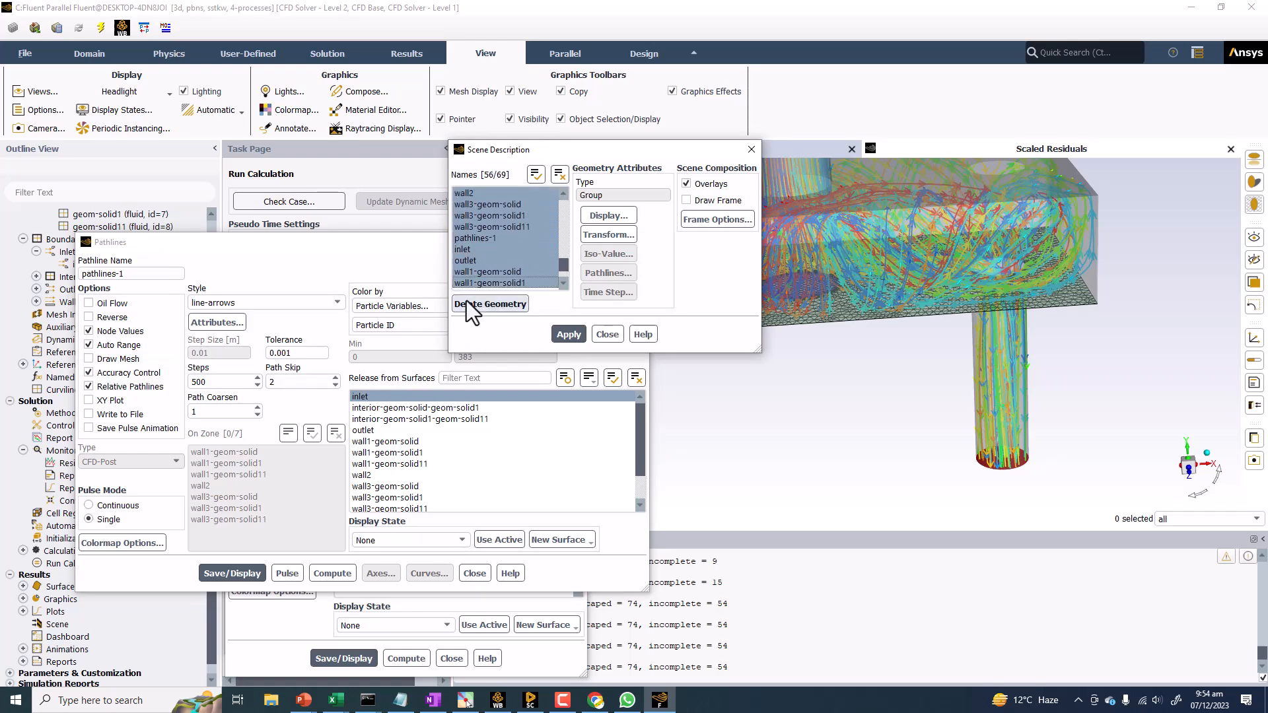
left_click(472, 306)
scroll(486, 247, "up", 4)
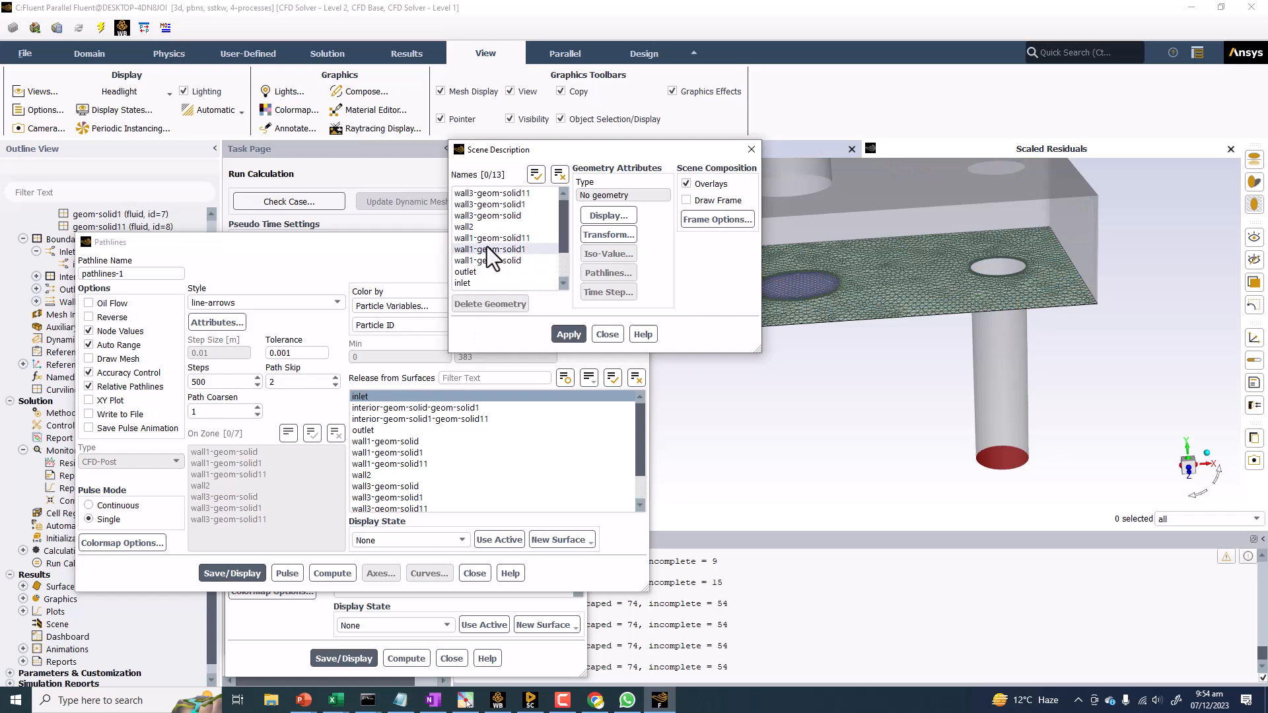
scroll(487, 247, "down", 4)
left_click_drag(486, 249, 470, 297)
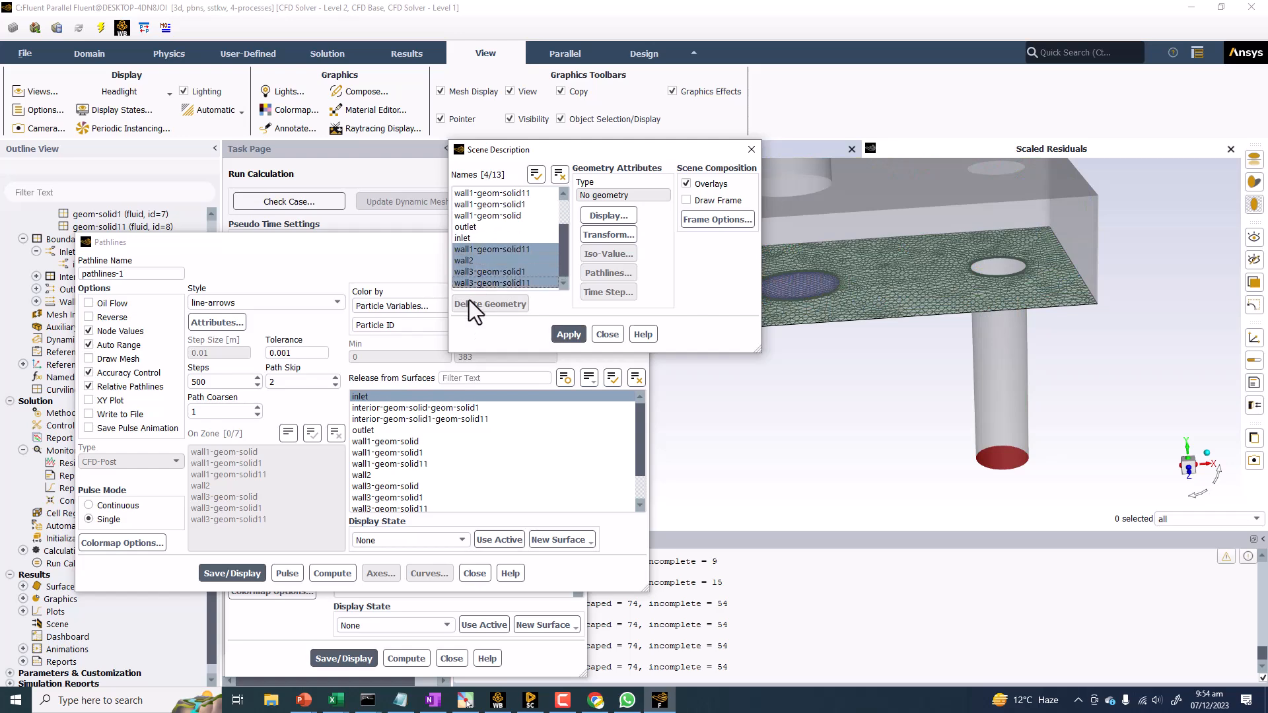
left_click(473, 305)
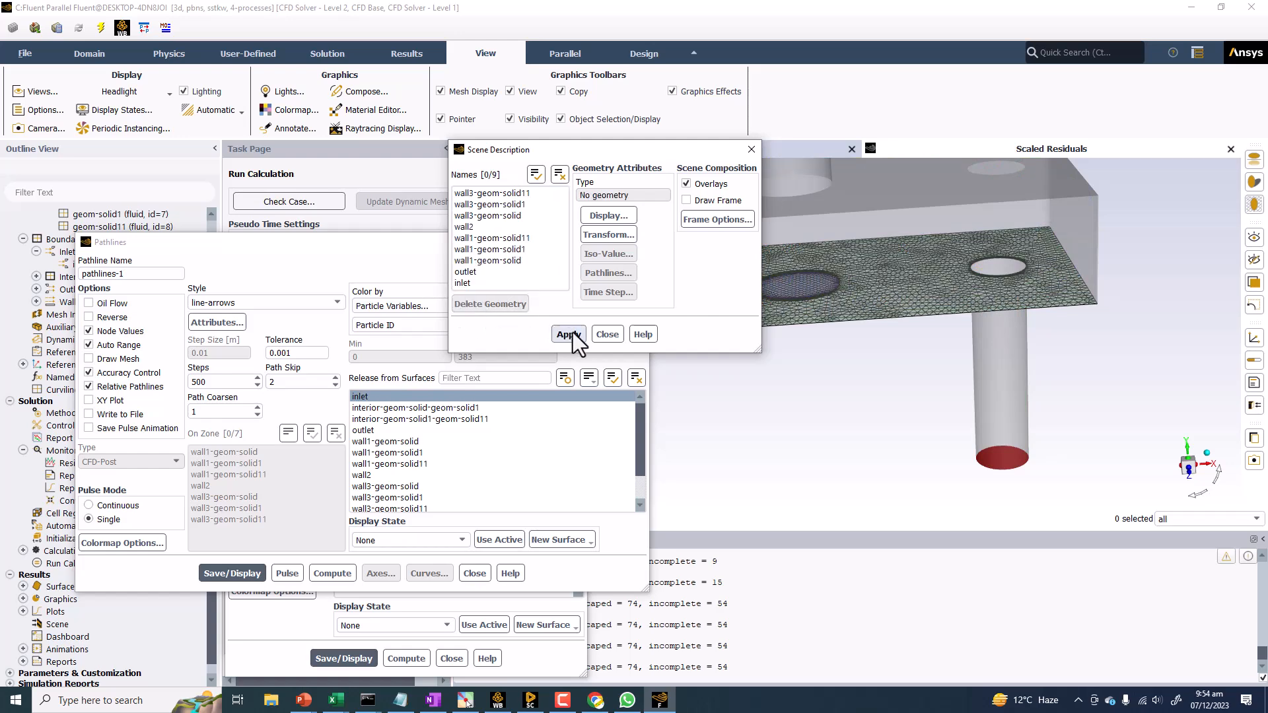
left_click(606, 334)
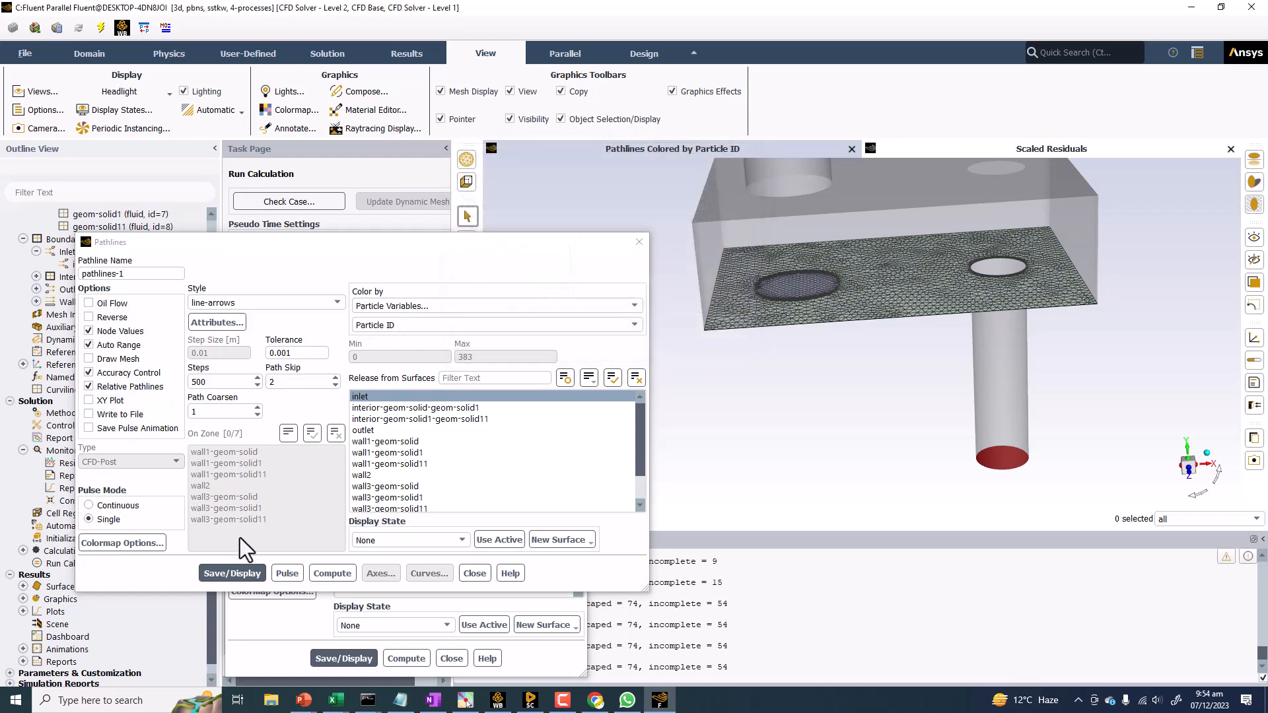
Step: Redisplay pathlines-1 without drawing the mesh, keeping the scene description open clear of the model
left_click(362, 93)
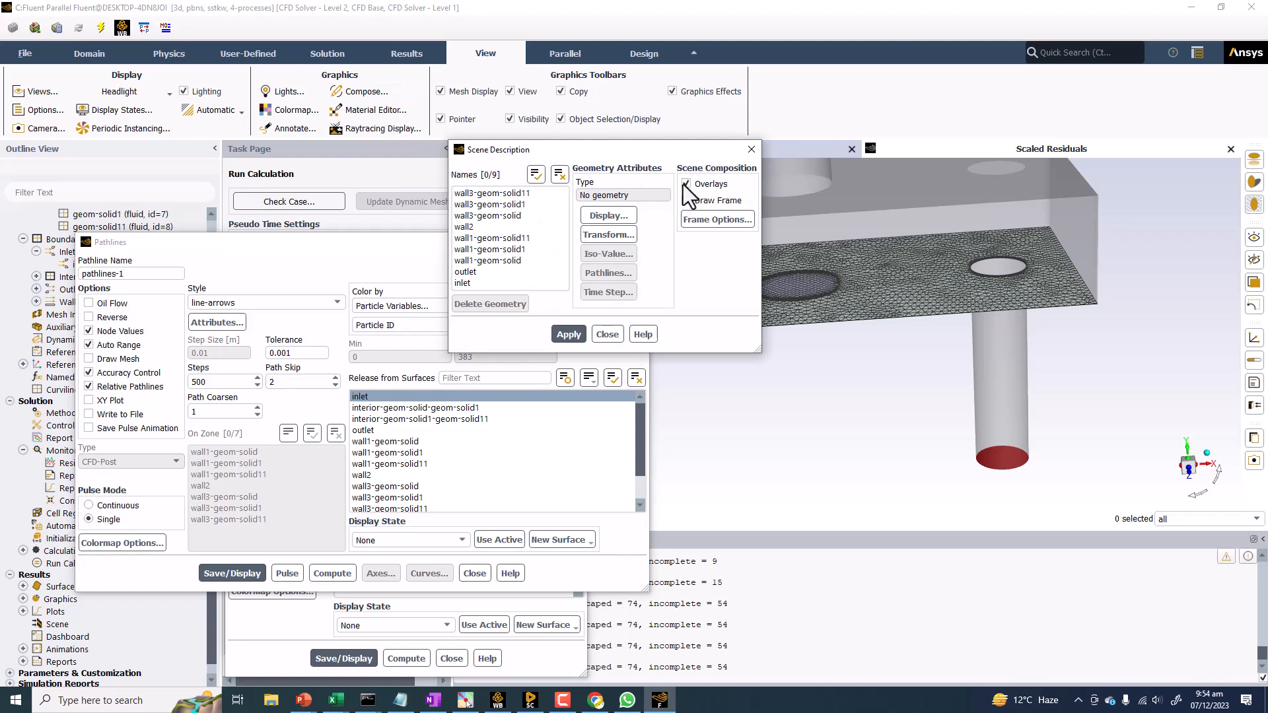
left_click(228, 573)
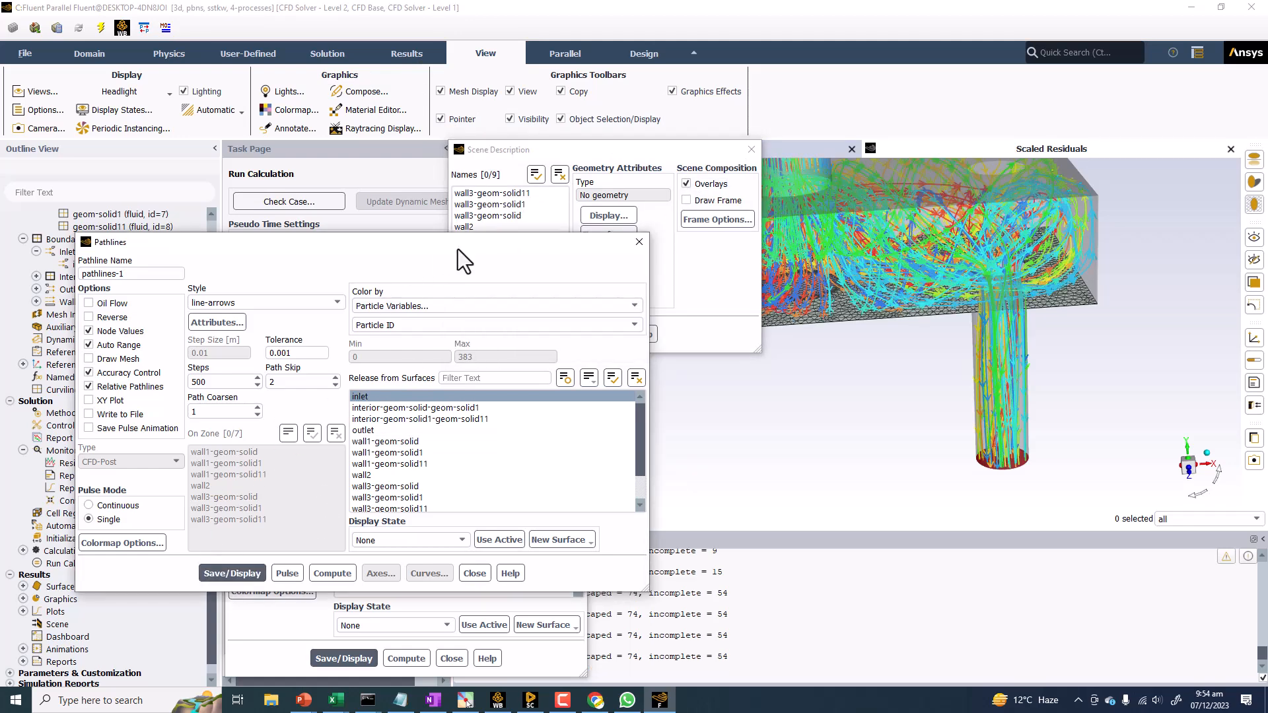
left_click_drag(593, 149, 906, 444)
scroll(771, 312, "up", 5)
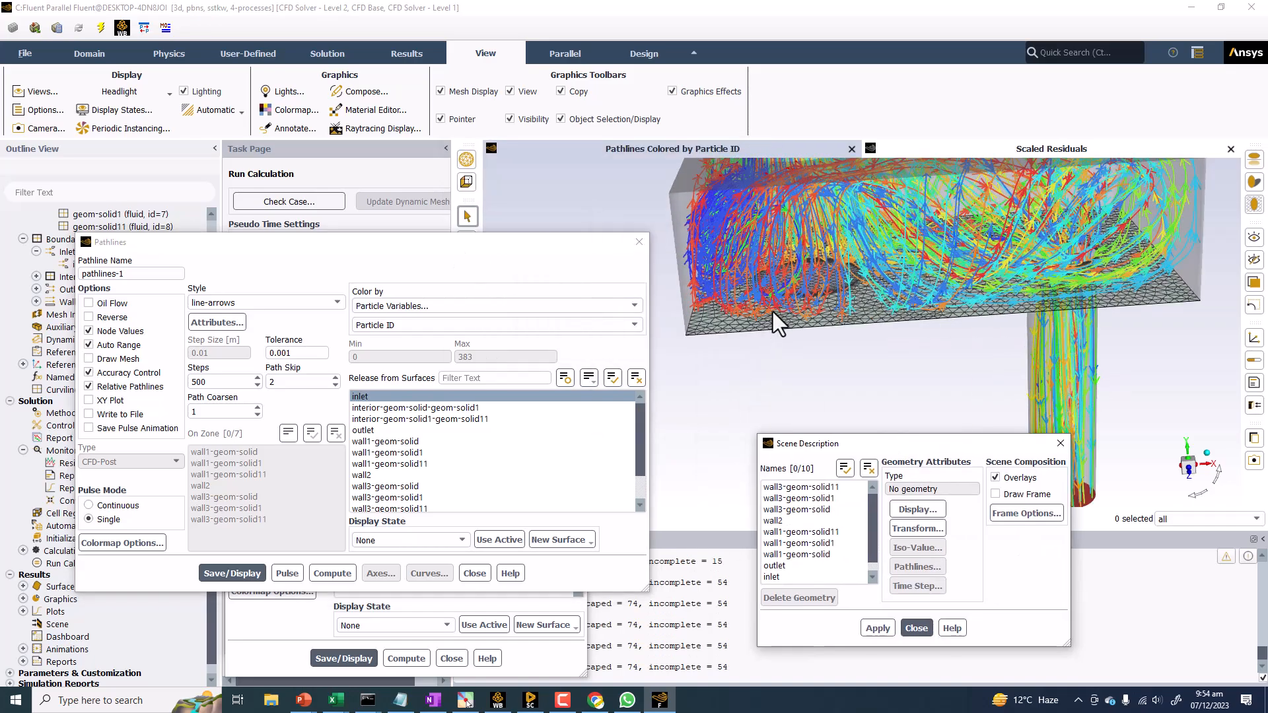
left_click_drag(860, 347, 700, 288)
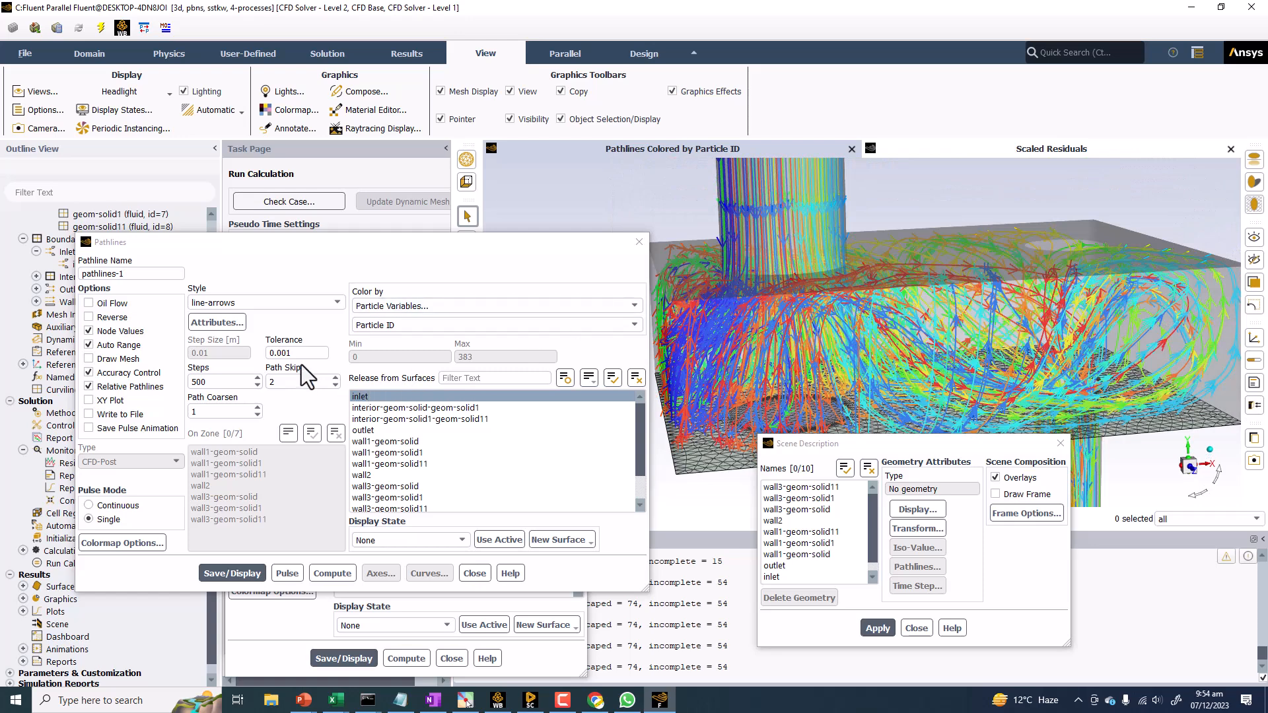
Step: Set the path skip to 4, the arrow spacing factor to 5 and the scale to 0.15, and redisplay the pathlines
double_click(291, 382)
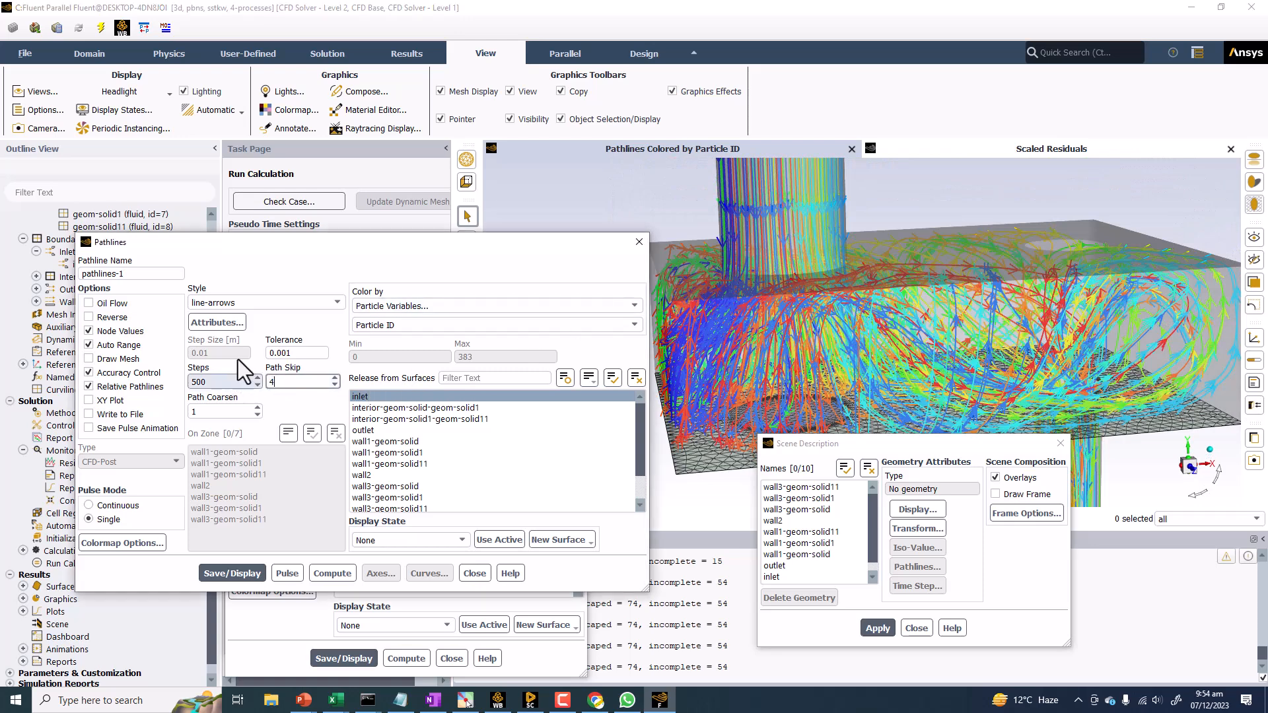
left_click(217, 322)
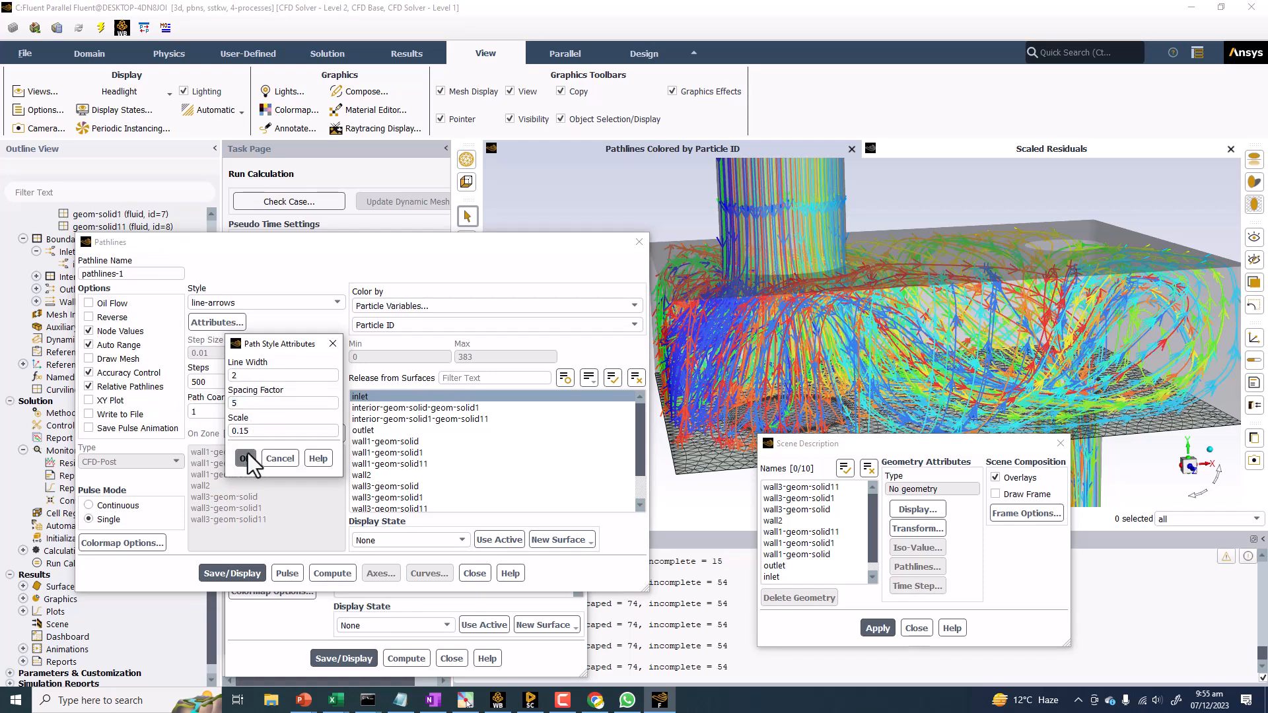
left_click(245, 459)
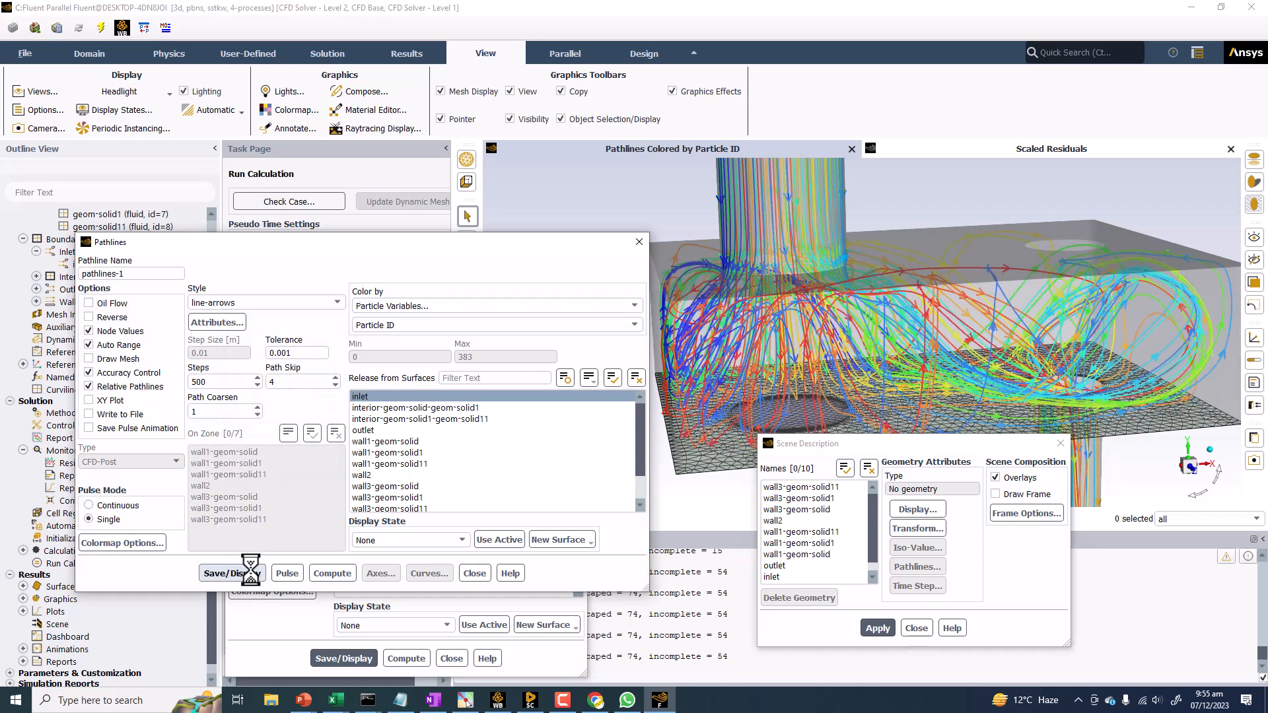
Step: Delete the older pathlines-1 geometry from the scene and arrange the dialogs clear of the flow display
left_click(784, 566)
left_click(790, 598)
left_click_drag(870, 445, 623, 518)
middle_click_drag(861, 360, 869, 390)
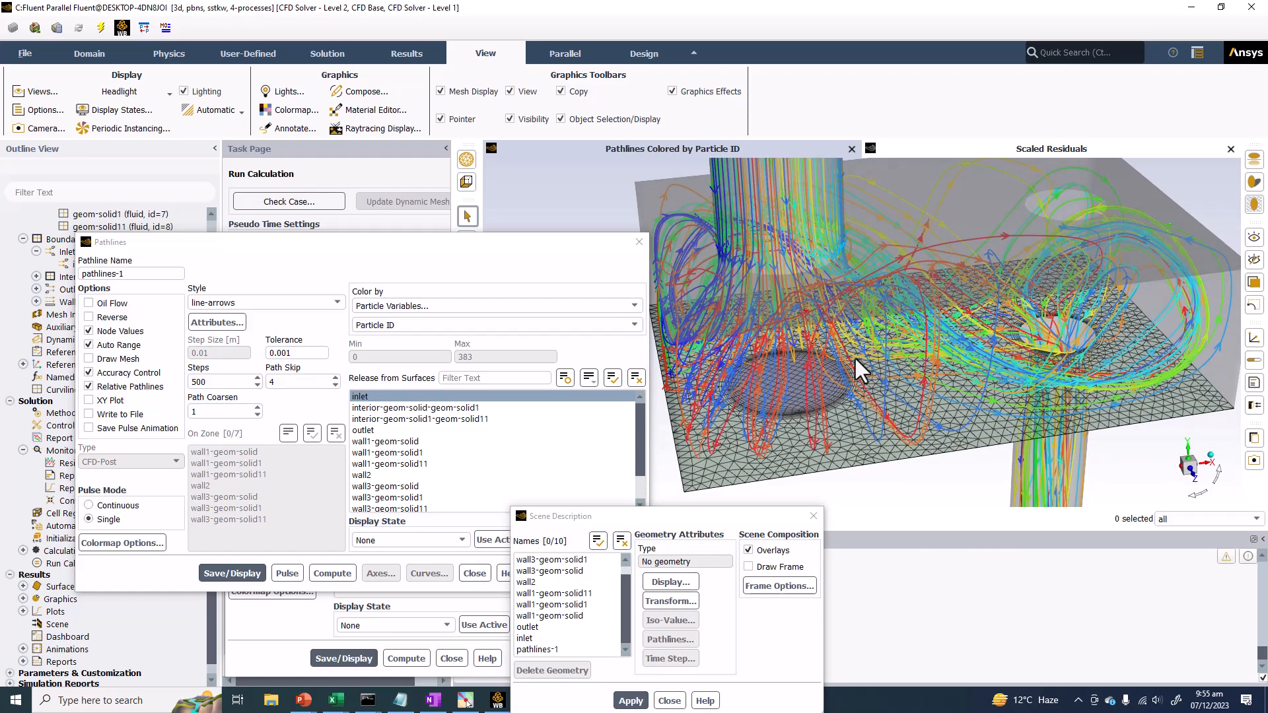
scroll(845, 348, "up", 3)
left_click_drag(896, 320, 340, 230)
left_click_drag(813, 253, 712, 399)
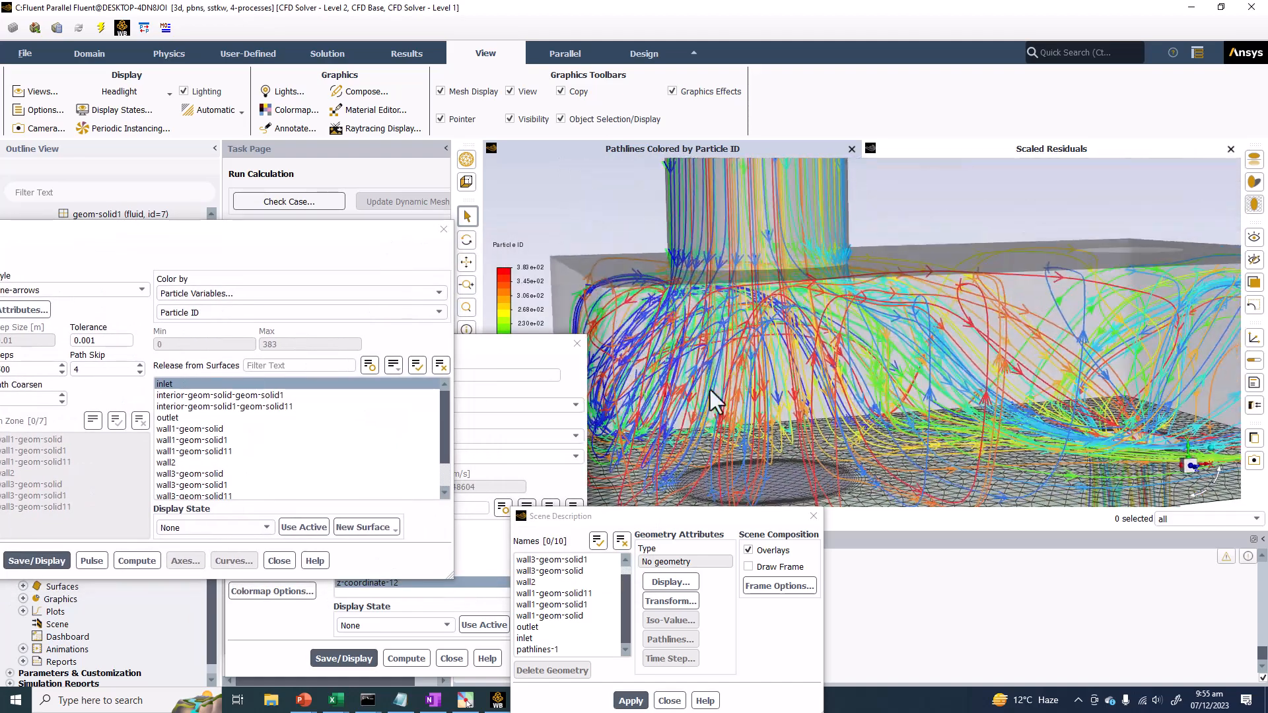
Step: Check the display properties of the wall3-geom-solid1 surface in the scene
left_click(558, 561)
left_click(667, 582)
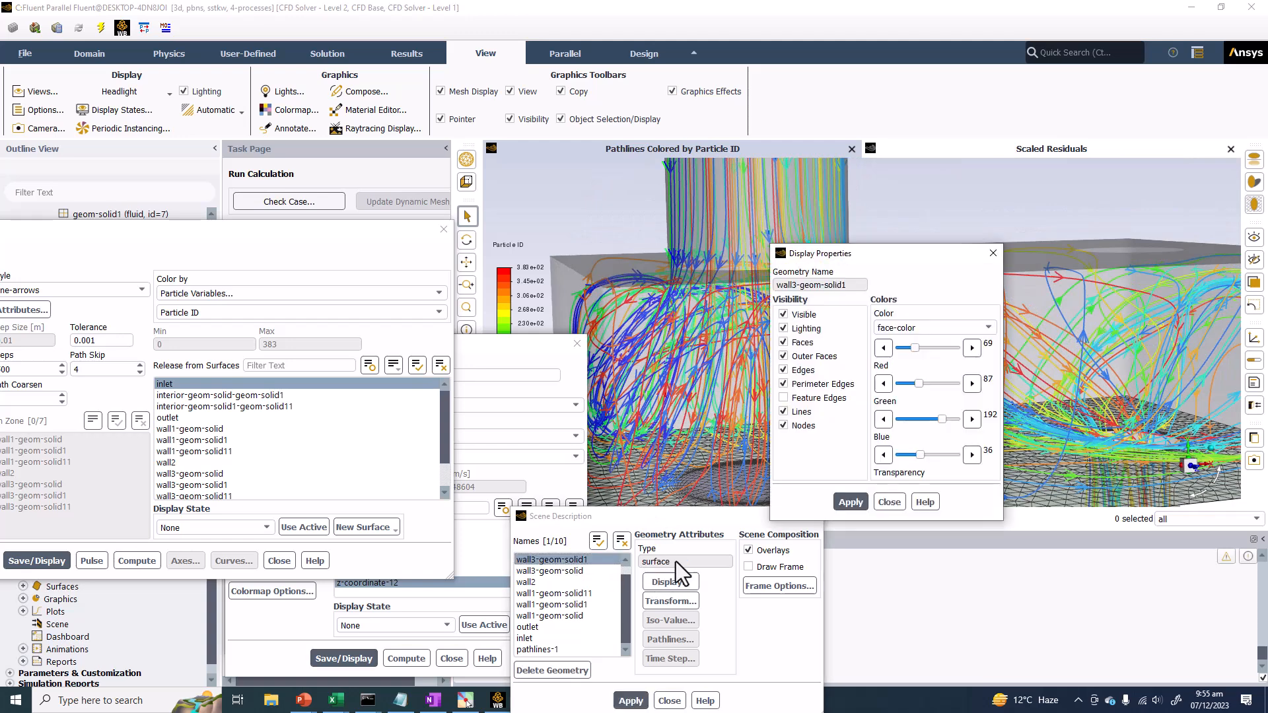
left_click_drag(883, 251, 250, 228)
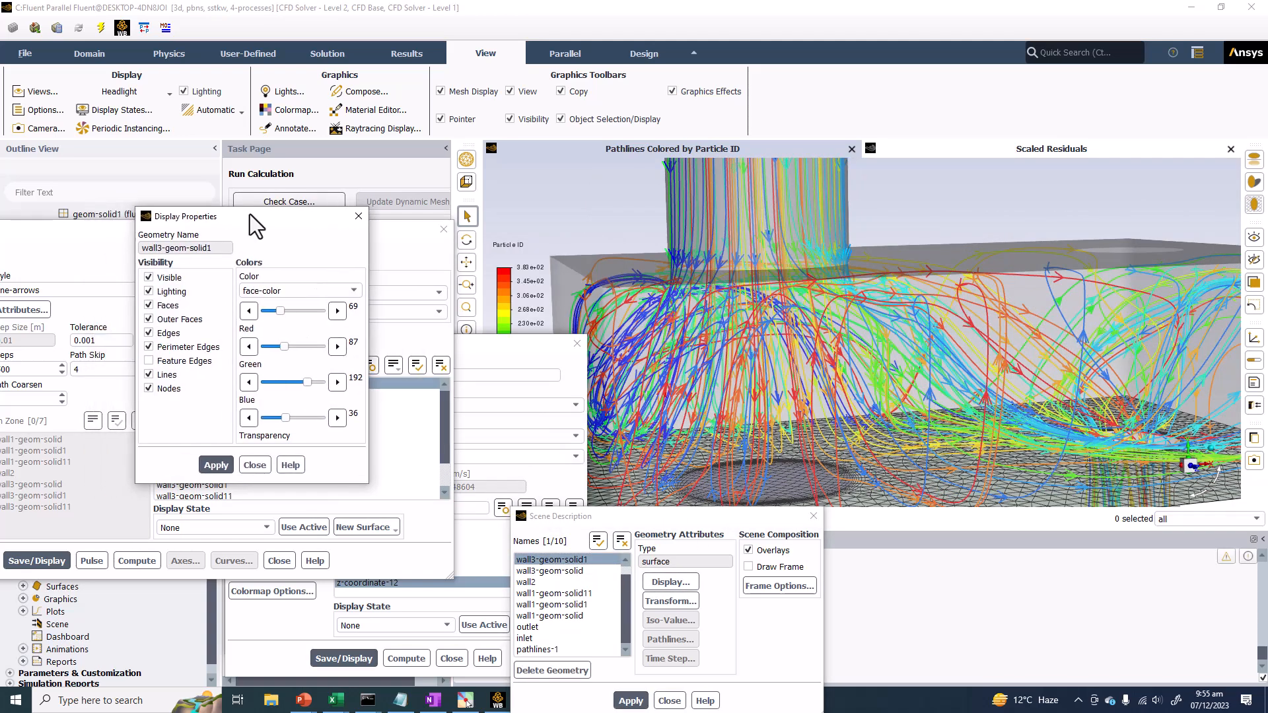
left_click(355, 218)
Step: Delete the wall2 surface from the scene and close the open dialogs to expose the pathlines inside the block
left_click(532, 583)
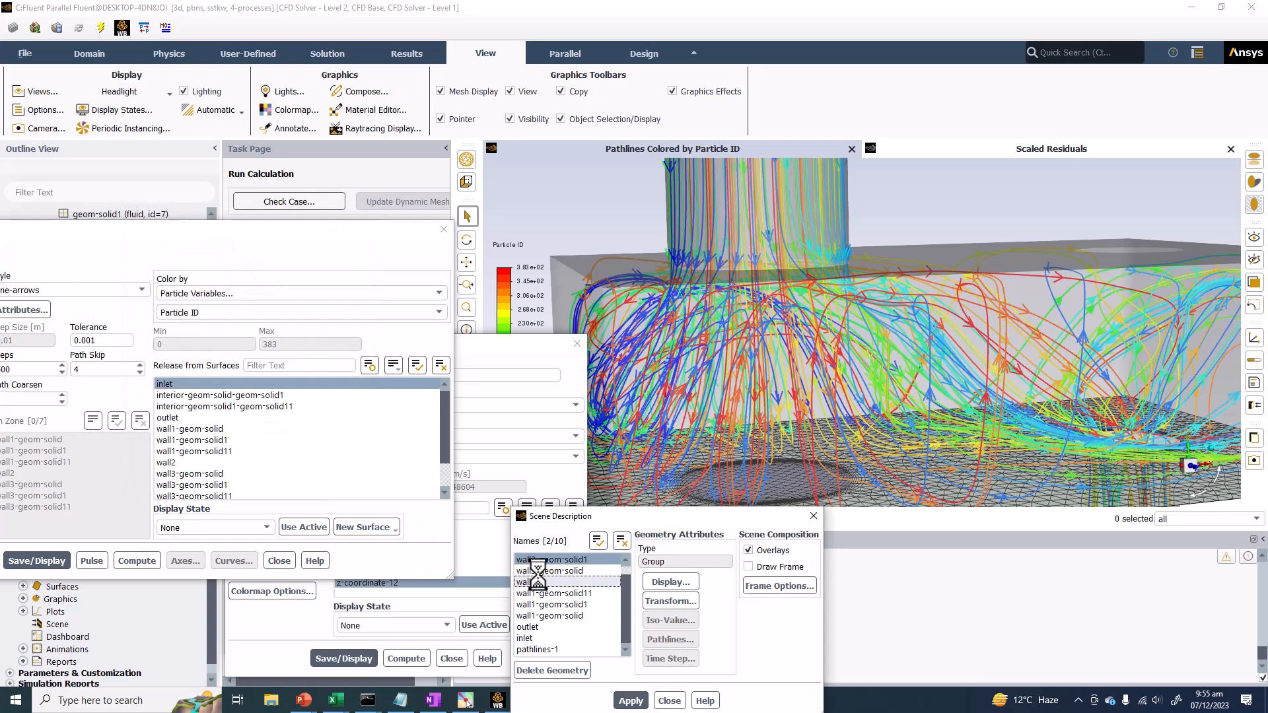
left_click(548, 560)
left_click(558, 671)
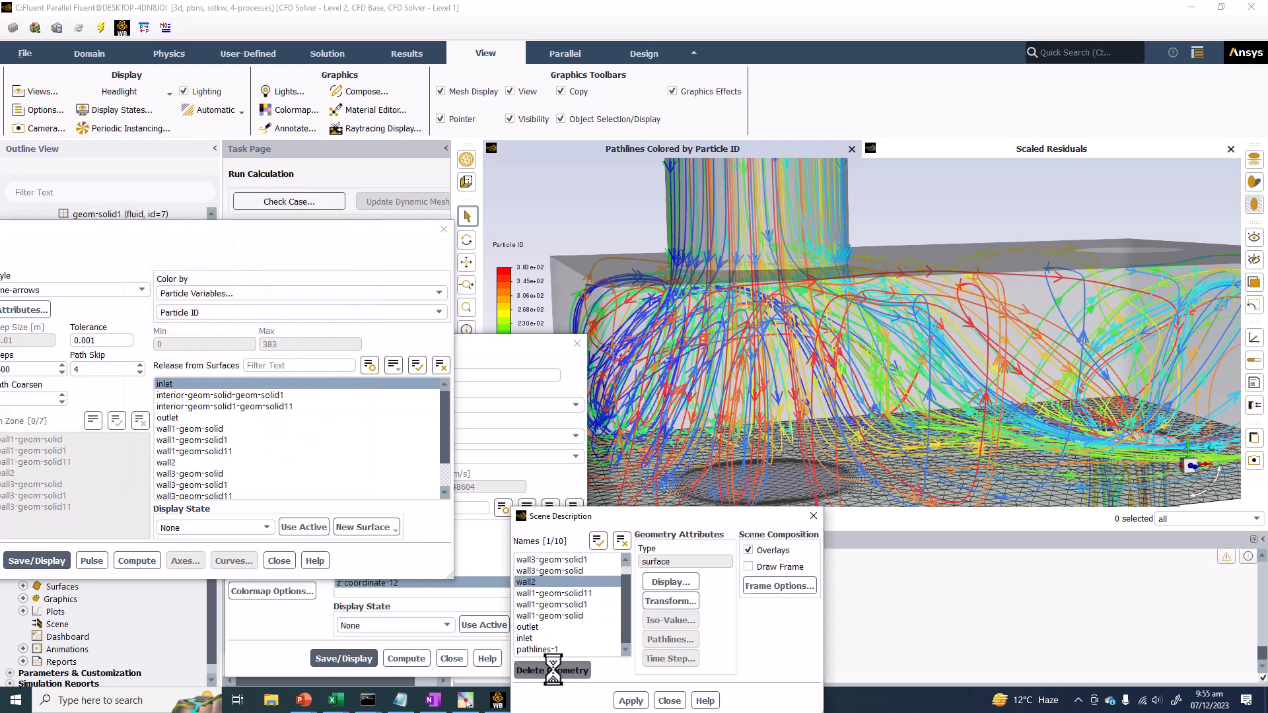
left_click(813, 517)
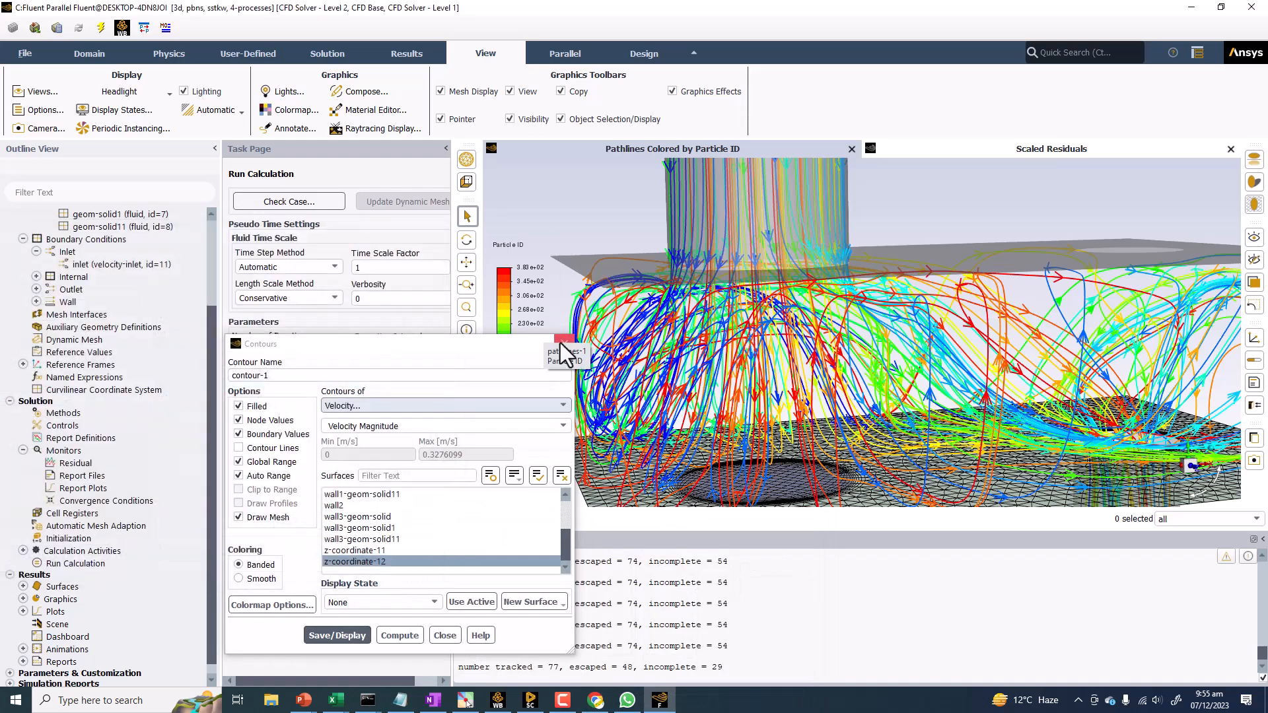
left_click_drag(568, 350, 776, 357)
scroll(849, 365, "down", 8)
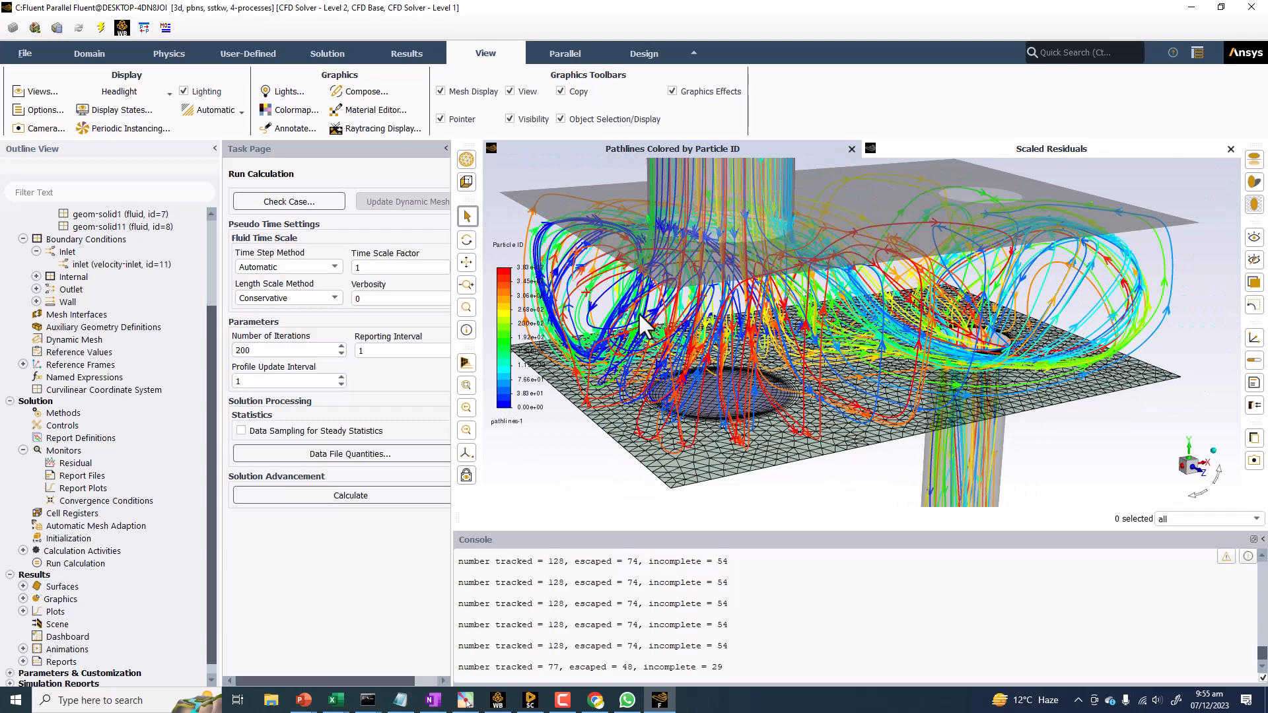
middle_click_drag(685, 352, 696, 400)
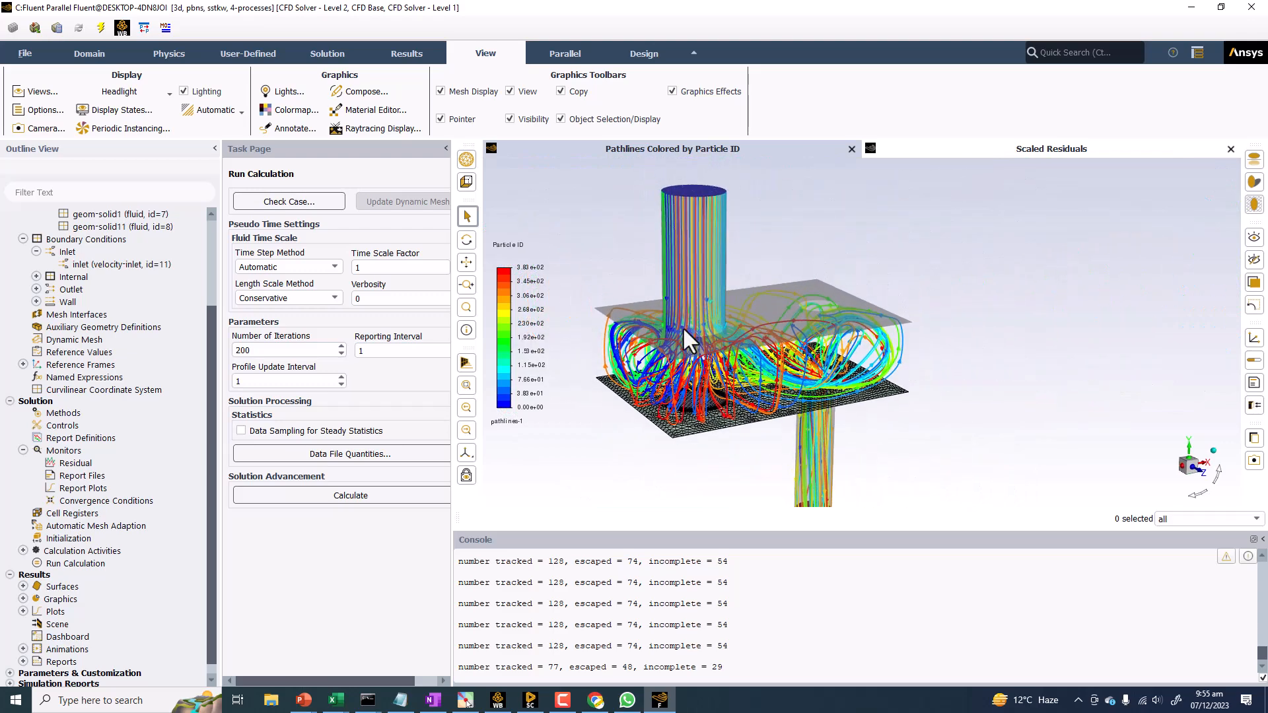
scroll(687, 326, "up", 2)
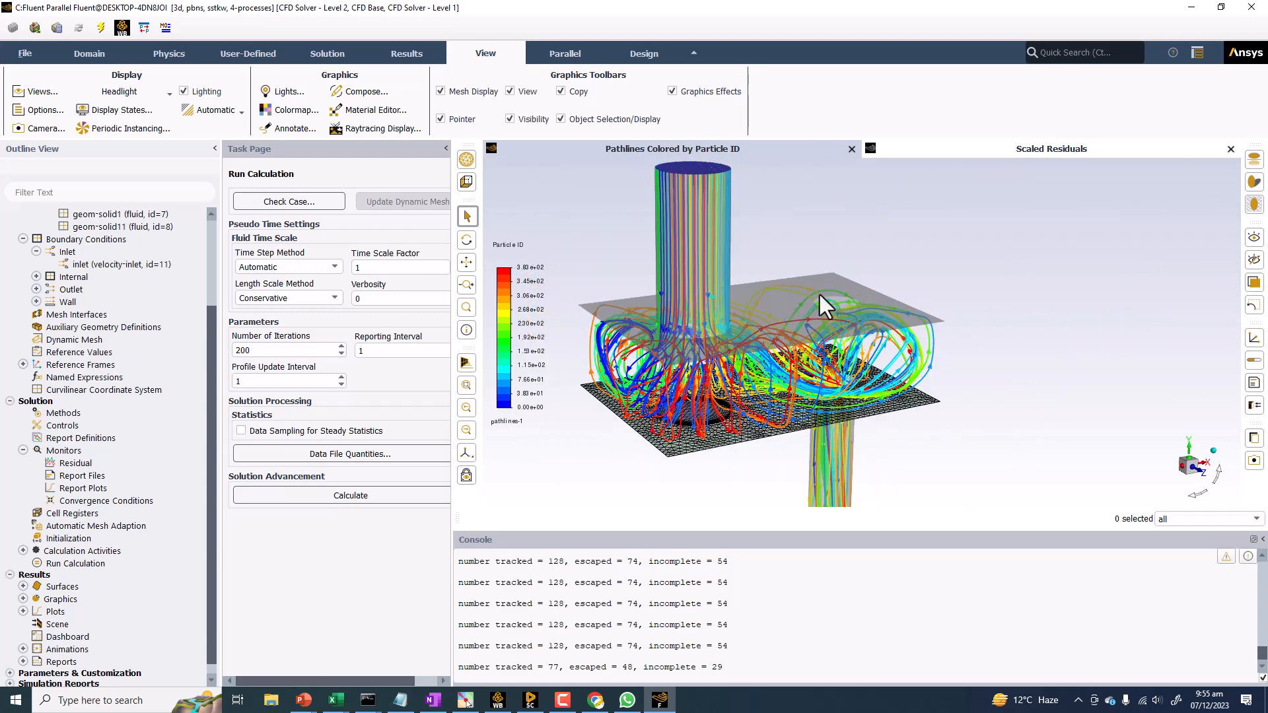